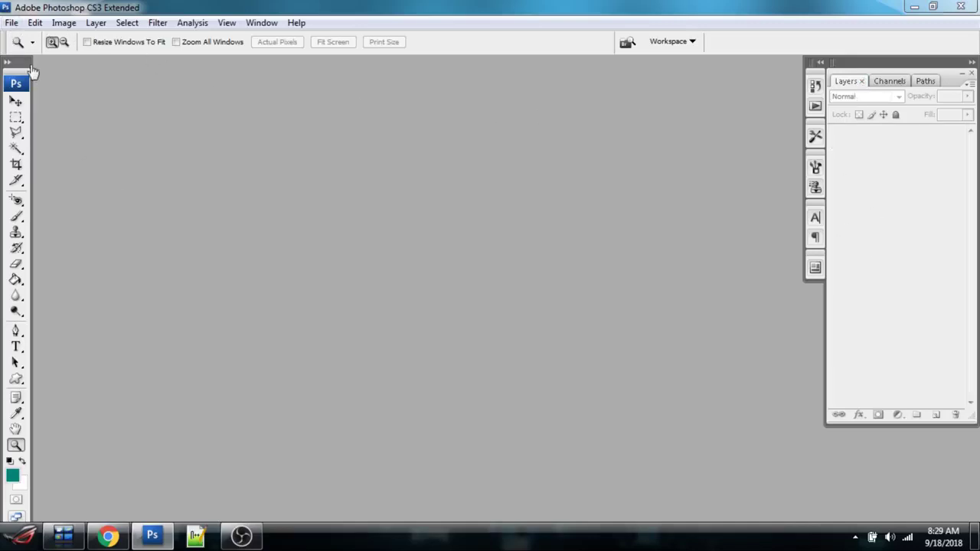
- Start a new document and set both its width and height to 2 inches
click(12, 23)
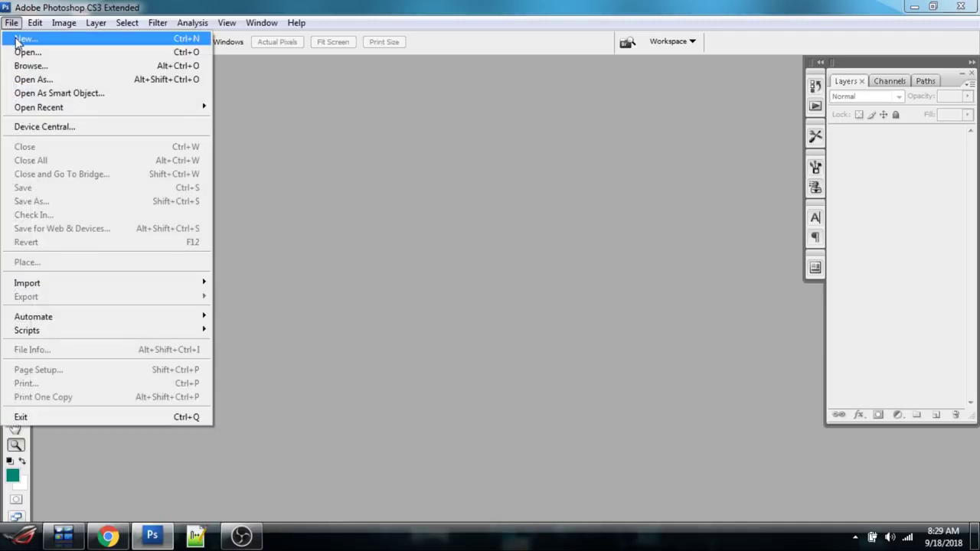
click(23, 38)
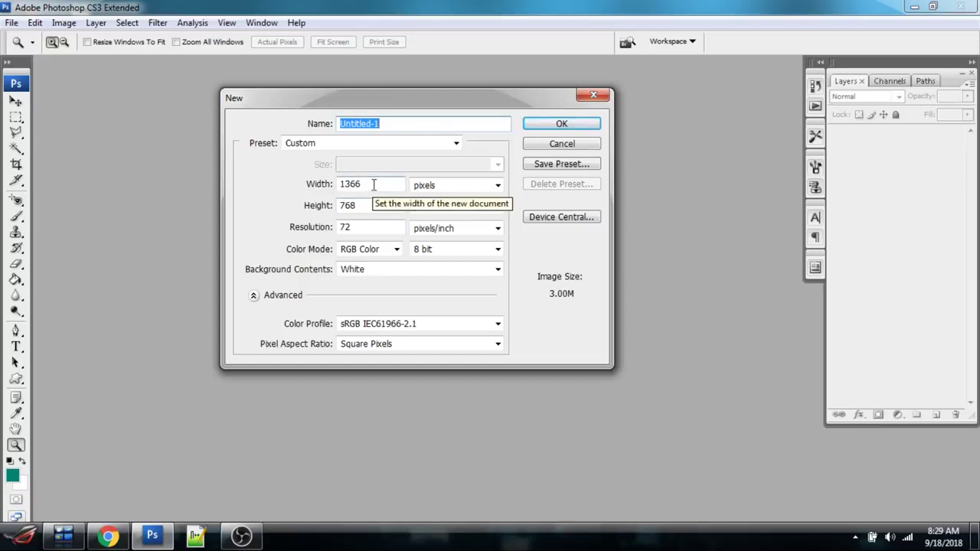
click(359, 227)
click(322, 232)
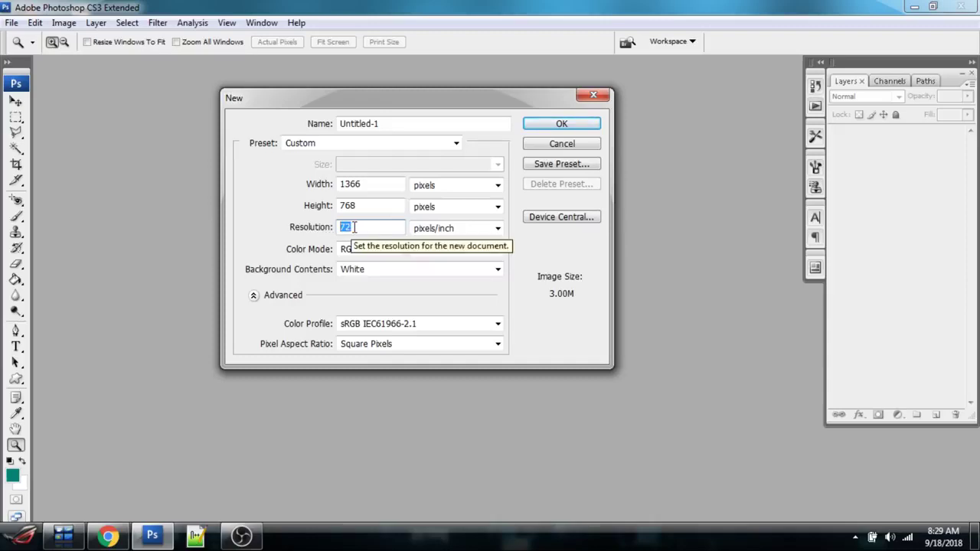
click(354, 227)
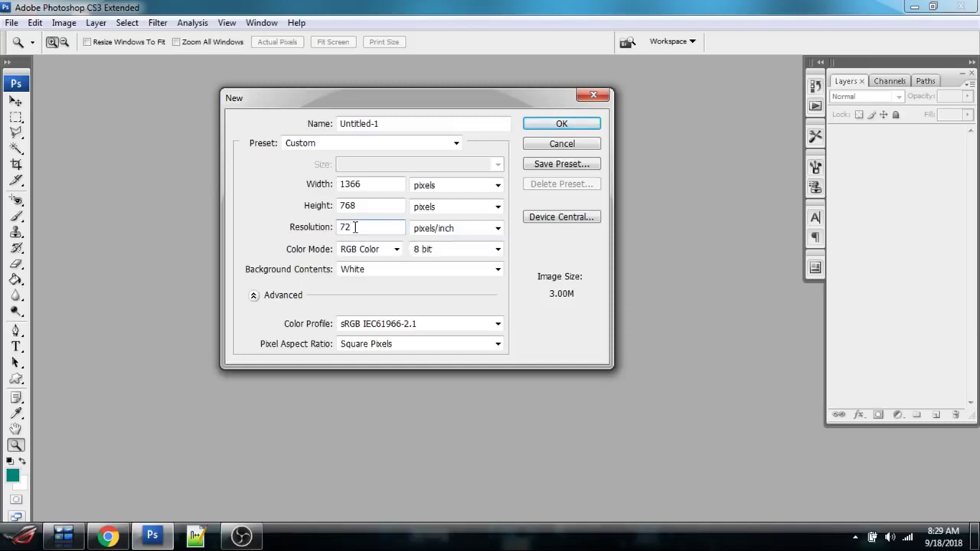
double_click(354, 227)
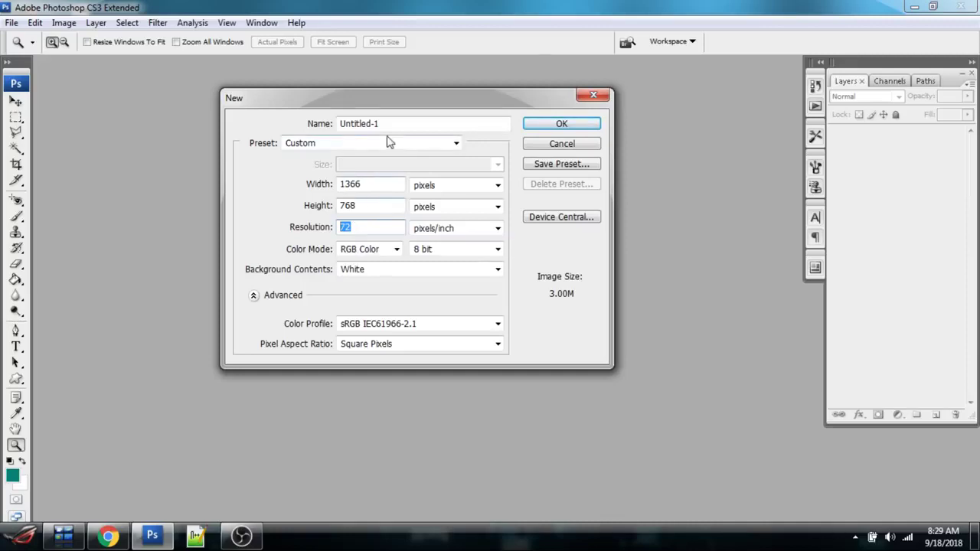
double_click(364, 184)
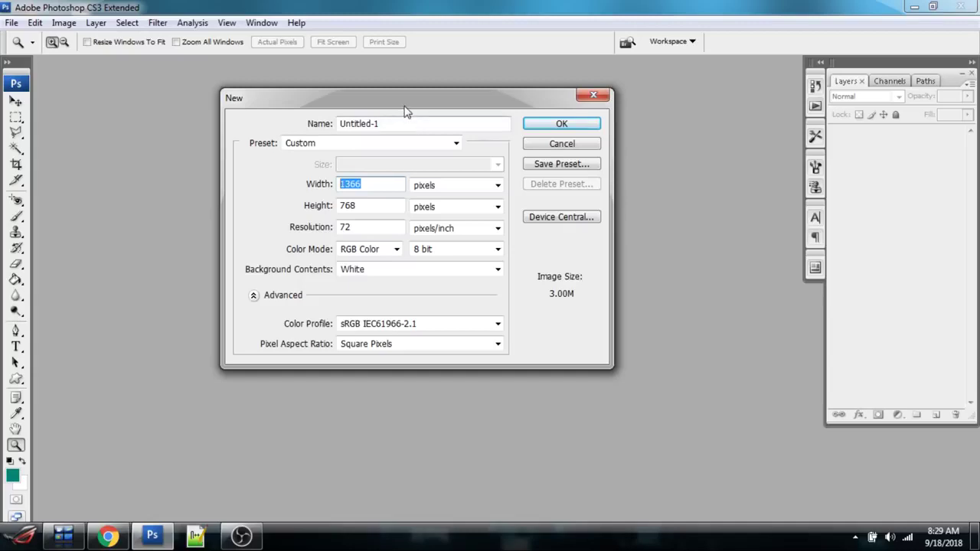
text(2)
click(447, 184)
click(433, 204)
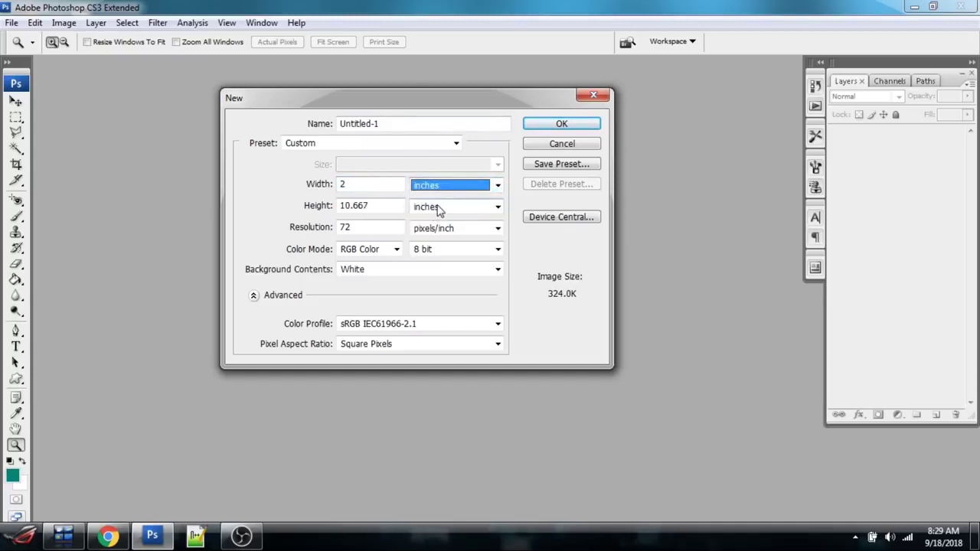
double_click(369, 207)
text(2)
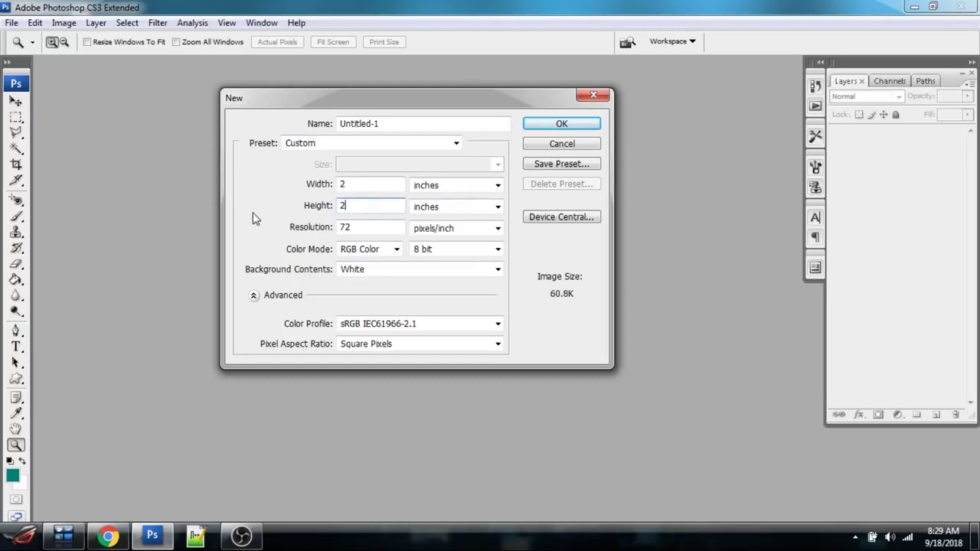
- Set the new document's resolution to 300 pixels/inch and create it
click(371, 228)
drag(386, 95, 365, 98)
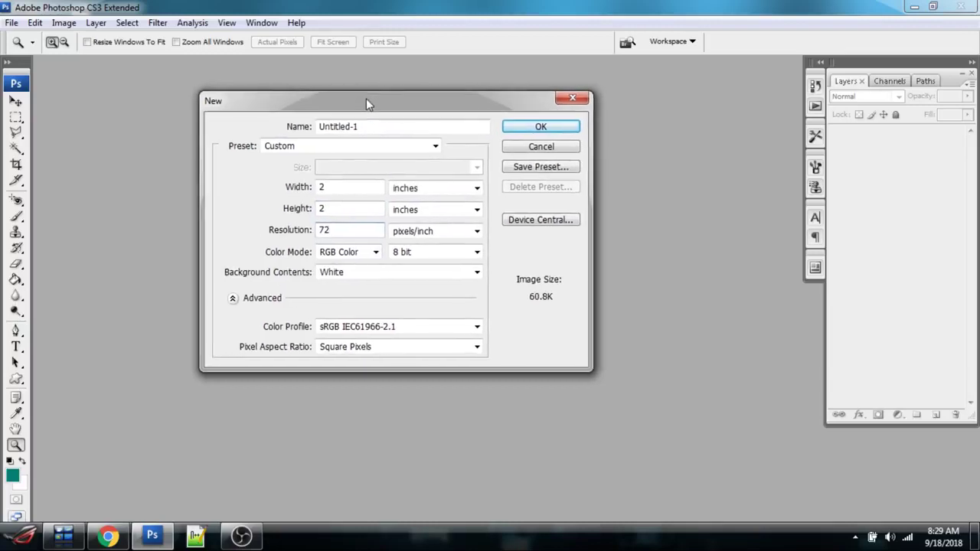
double_click(344, 229)
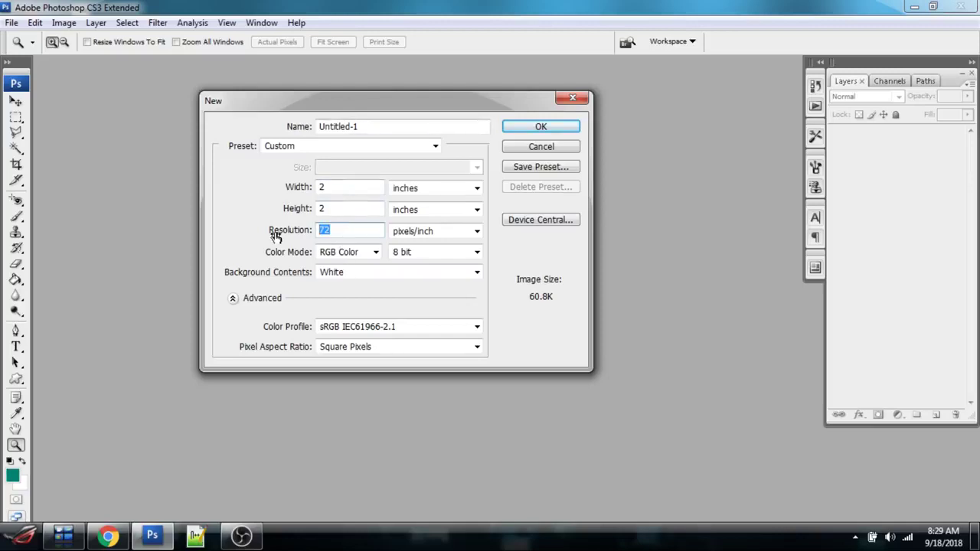
text(300)
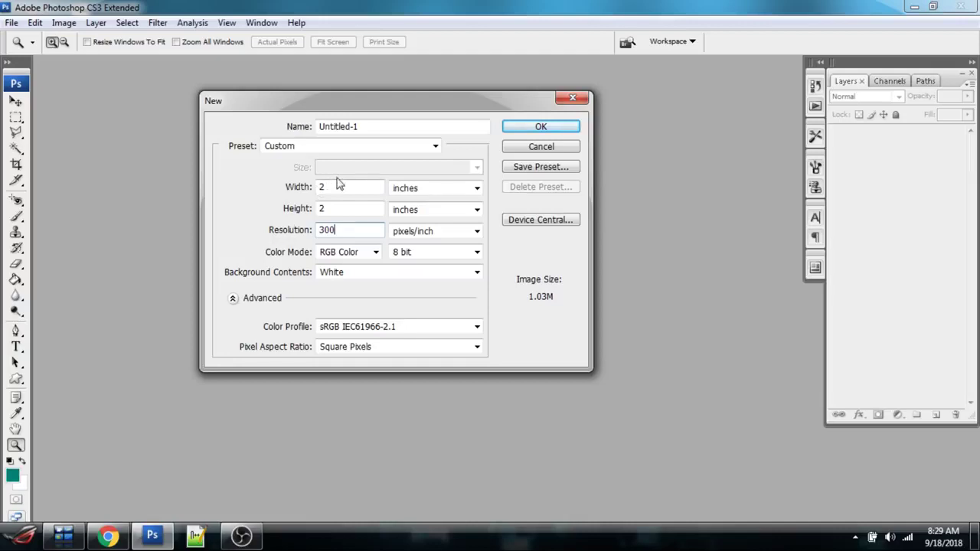
drag(427, 107, 440, 111)
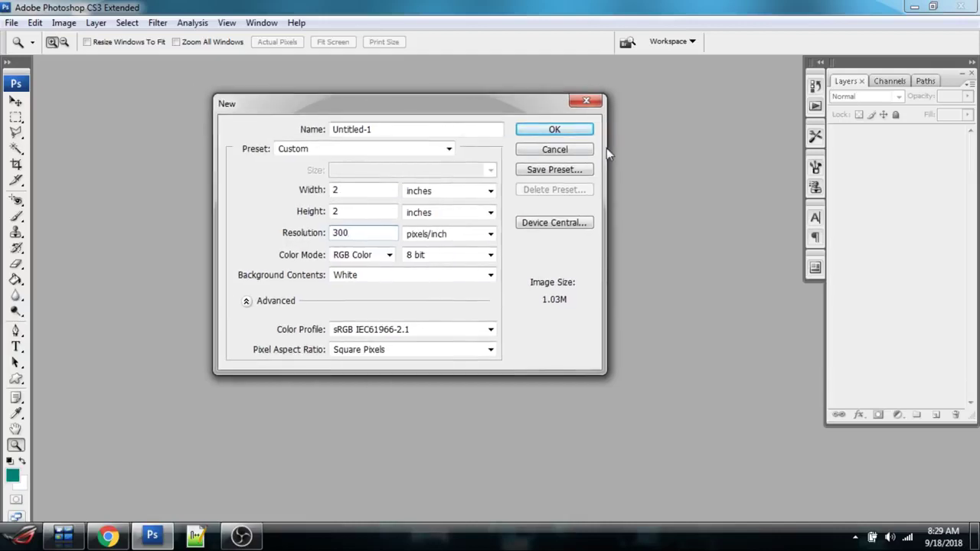
click(557, 131)
- Enlarge the blank document's window and view the canvas at print size, ending at actual pixels
drag(204, 69, 323, 95)
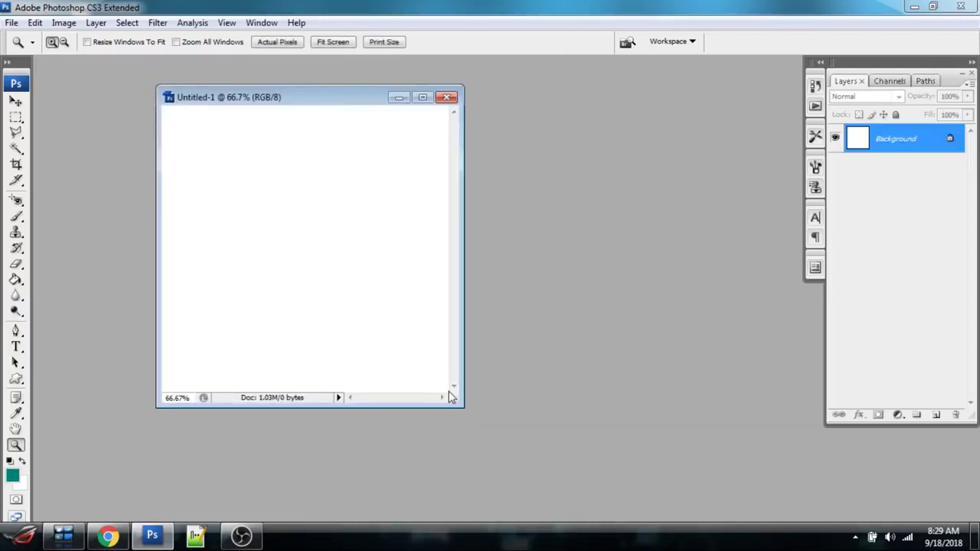
drag(462, 410, 559, 451)
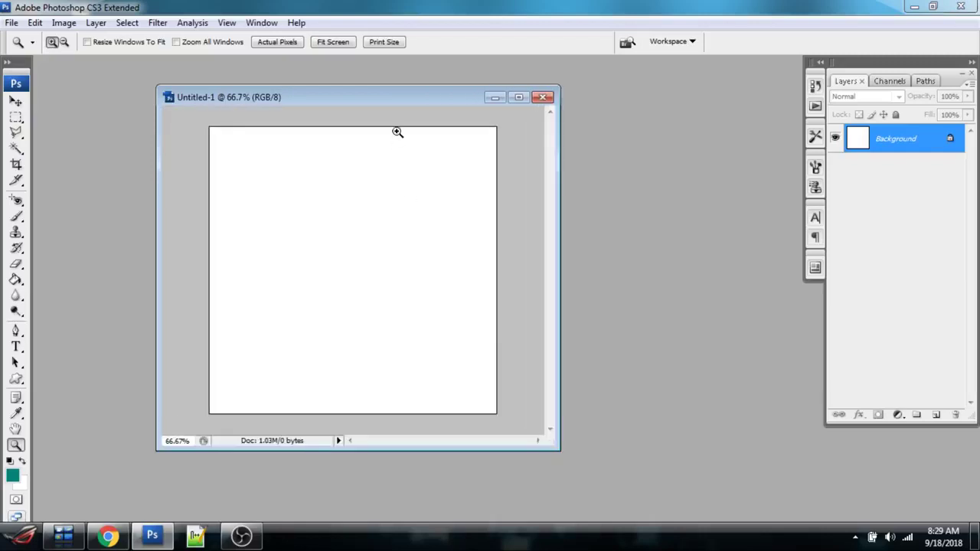
click(383, 42)
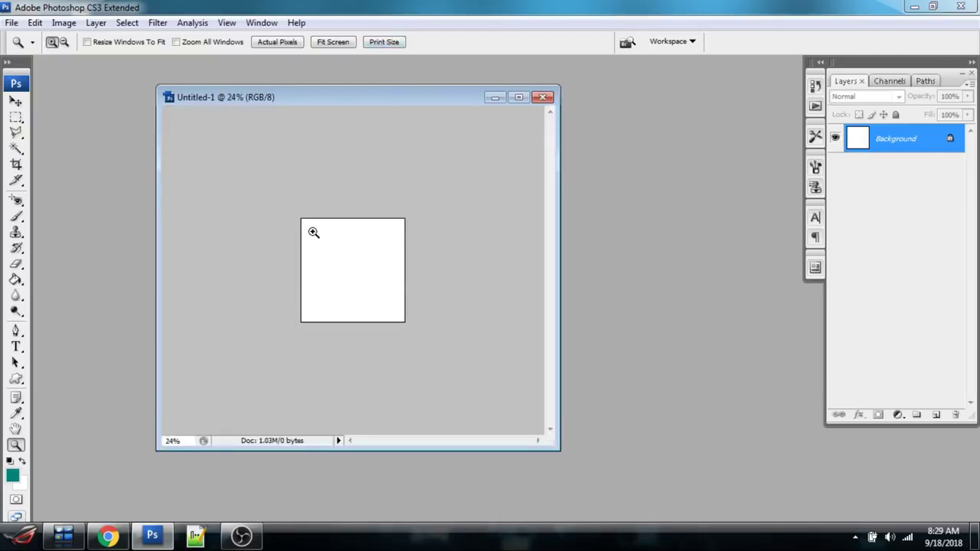
click(279, 44)
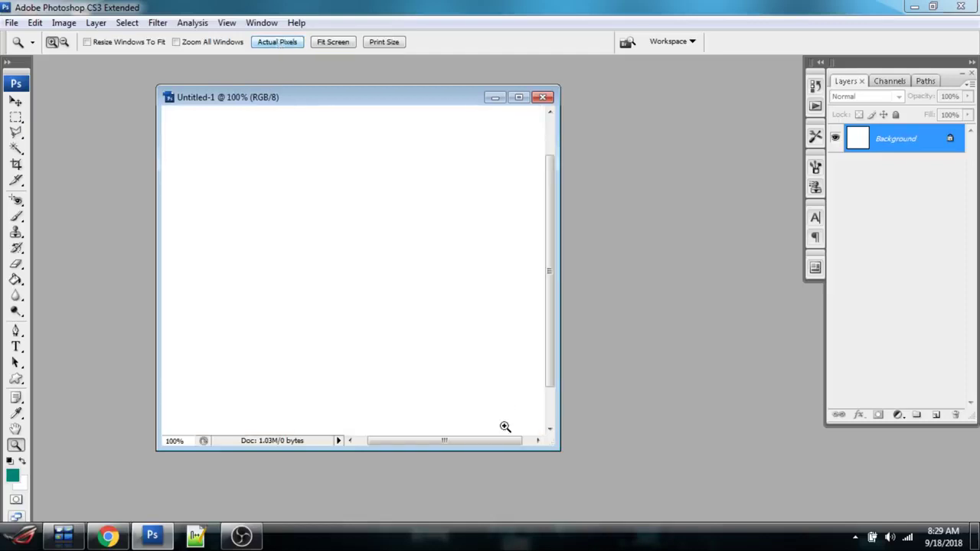
drag(556, 451, 679, 501)
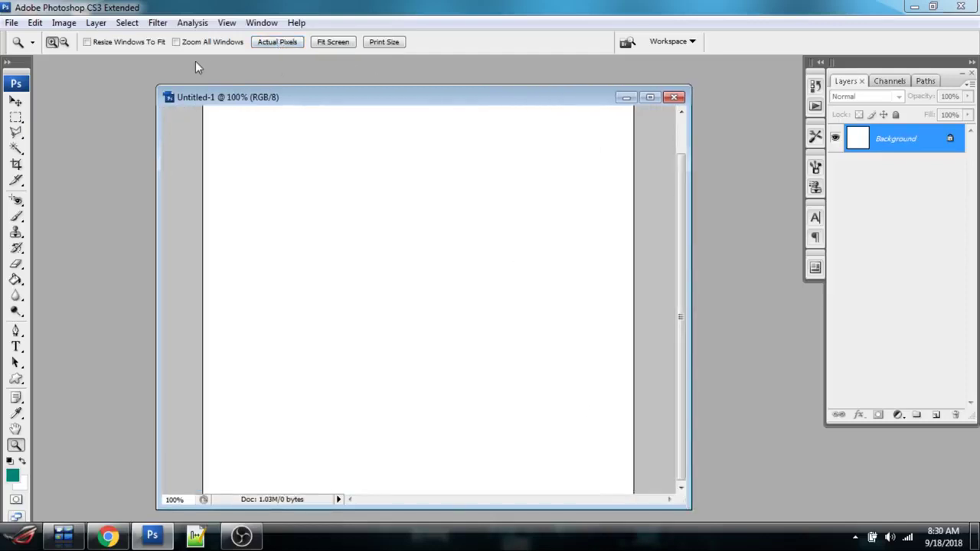
drag(165, 96, 138, 71)
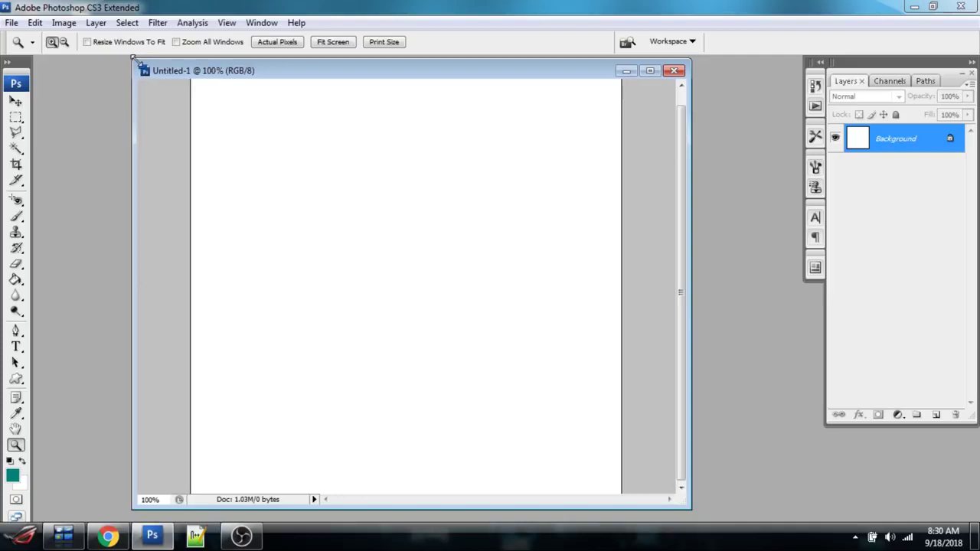
- Preview the images in the PSD Images folder and open acne.jpg
click(17, 104)
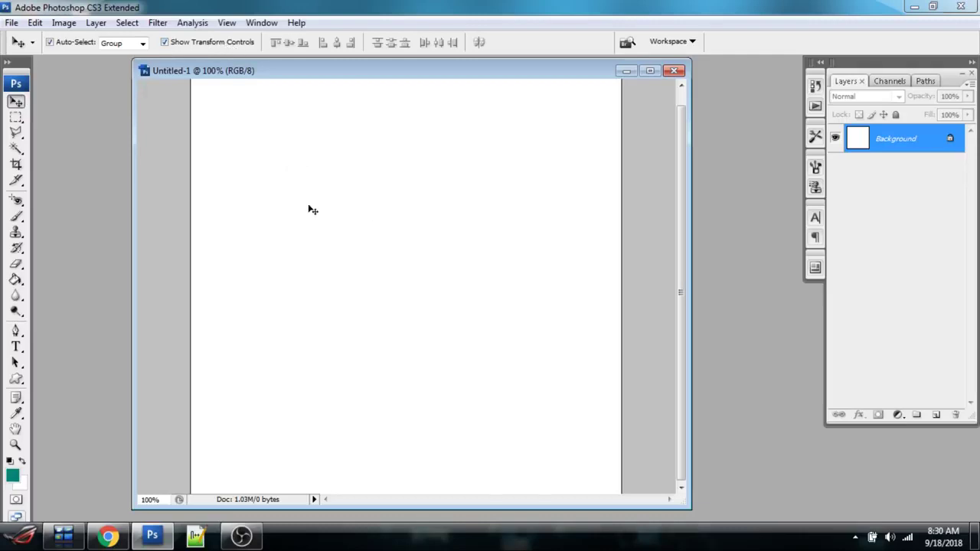
double_click(77, 238)
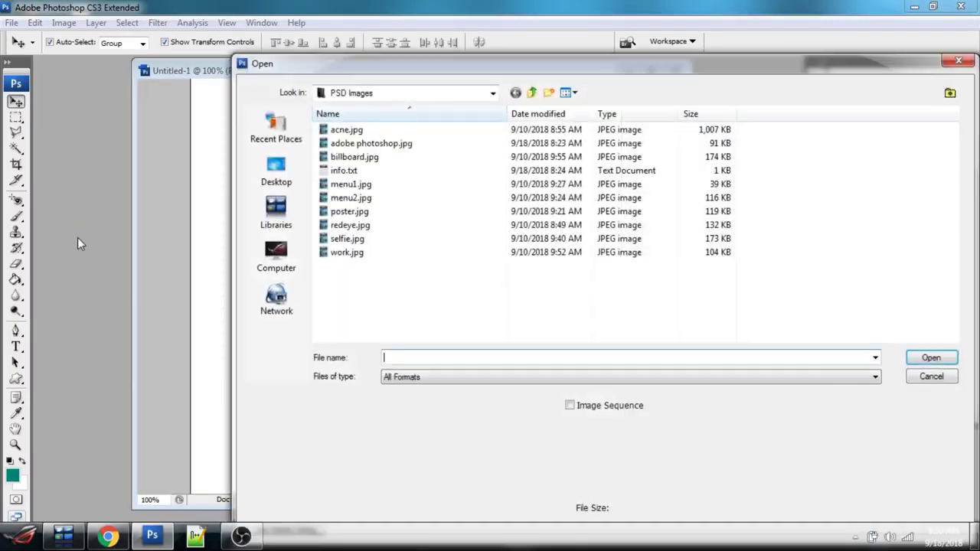
click(346, 131)
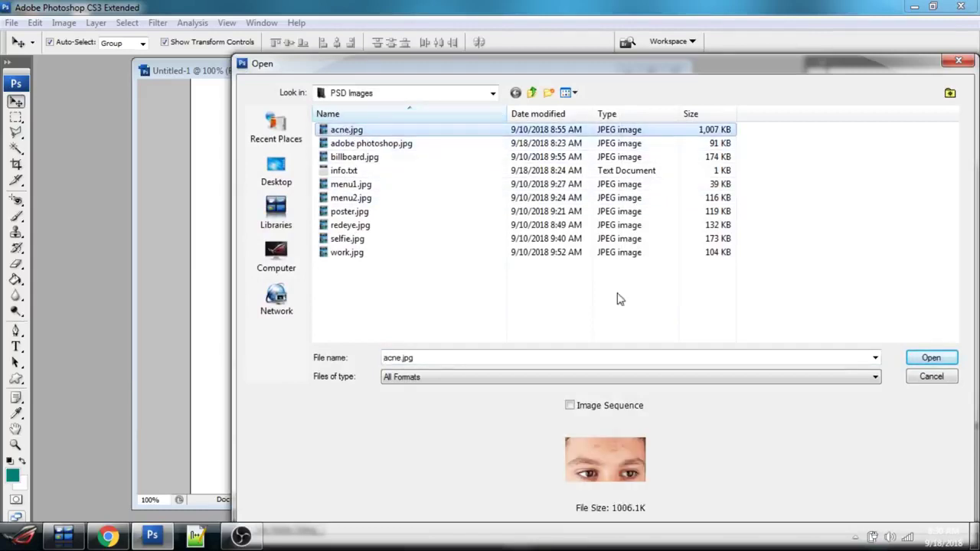
click(359, 144)
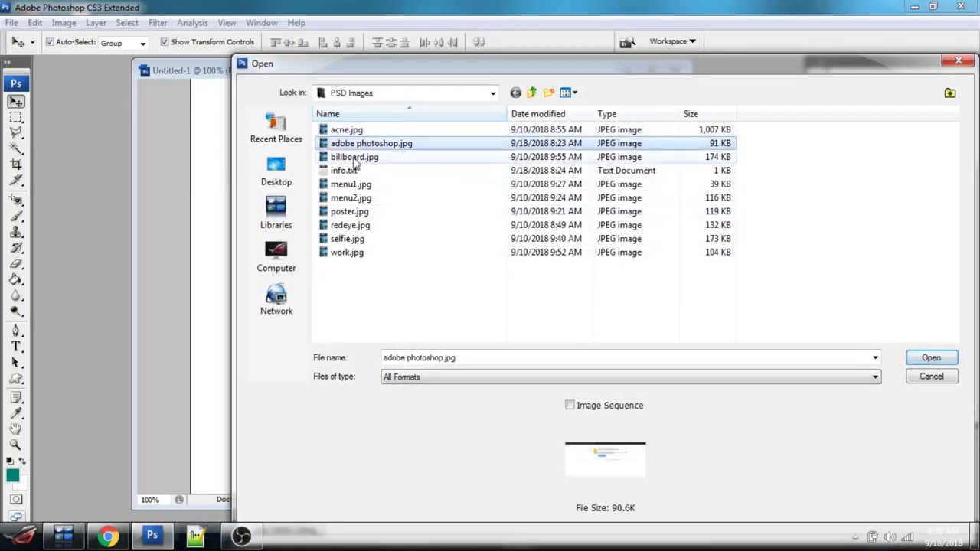
click(356, 157)
click(349, 131)
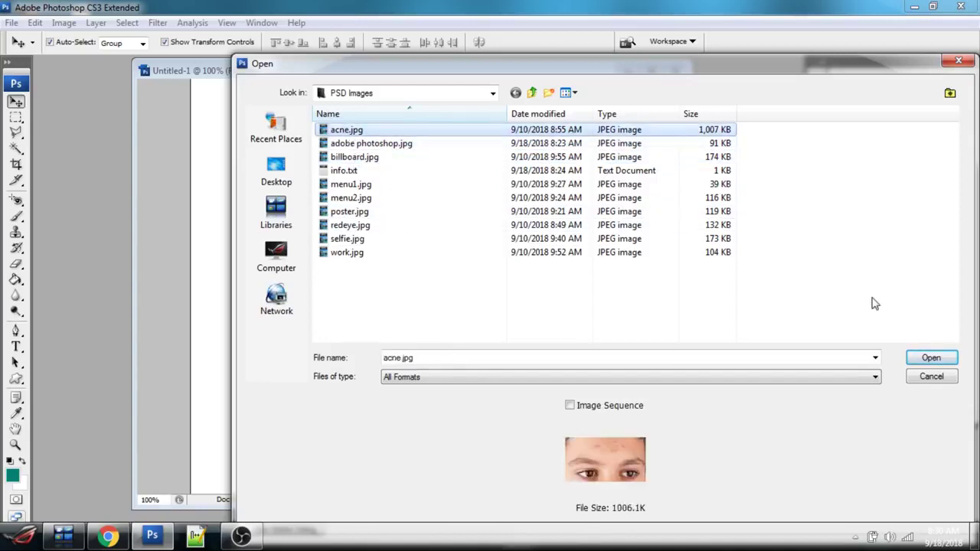
click(925, 358)
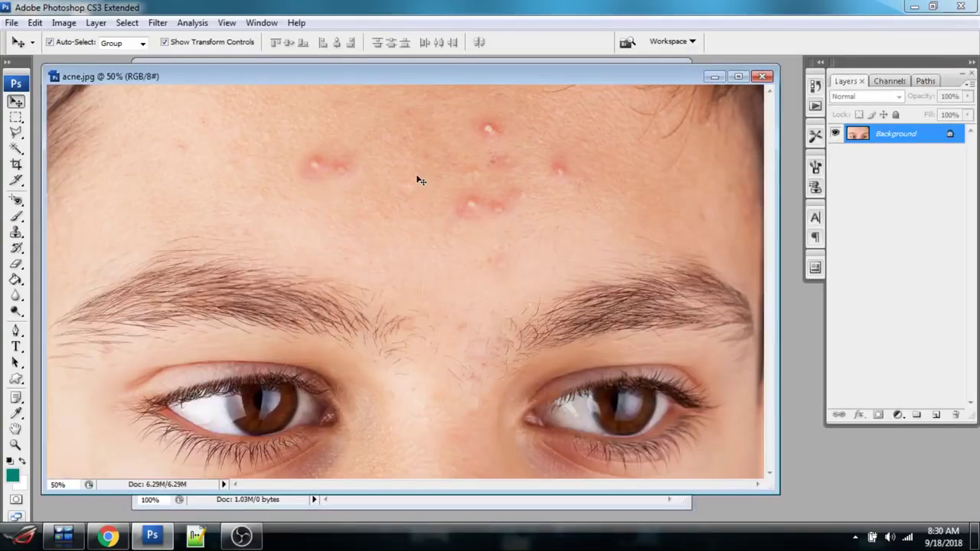
- Shrink the acne.jpg window beside the blank document and copy the photo into Untitled-1 with the Move tool
key(z)
alt+click(393, 235)
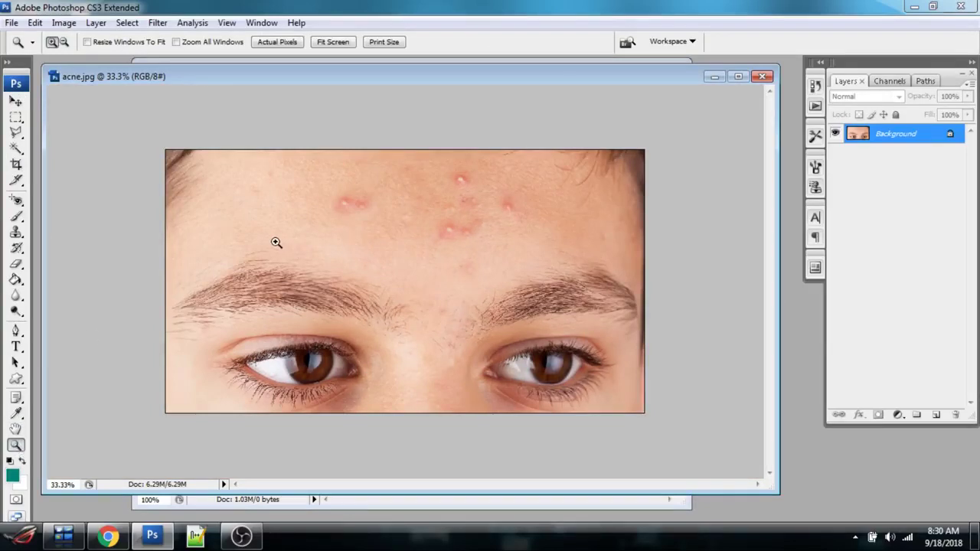
key(alt)
alt+click(264, 211)
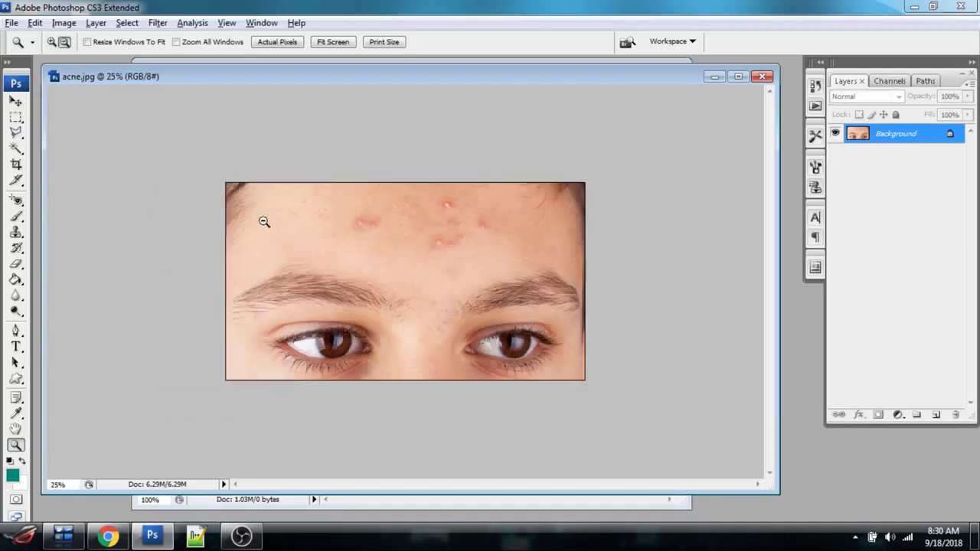
alt+click(273, 236)
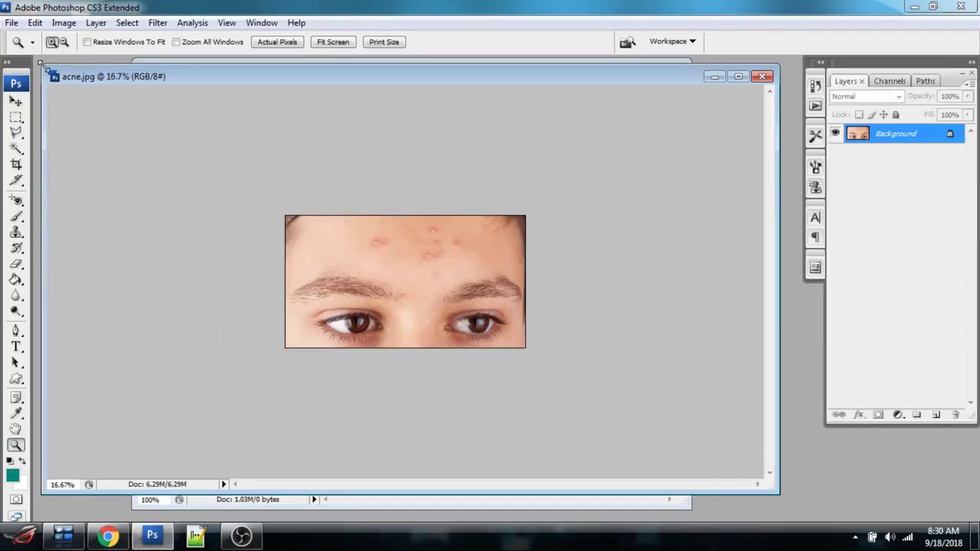
drag(43, 70, 536, 203)
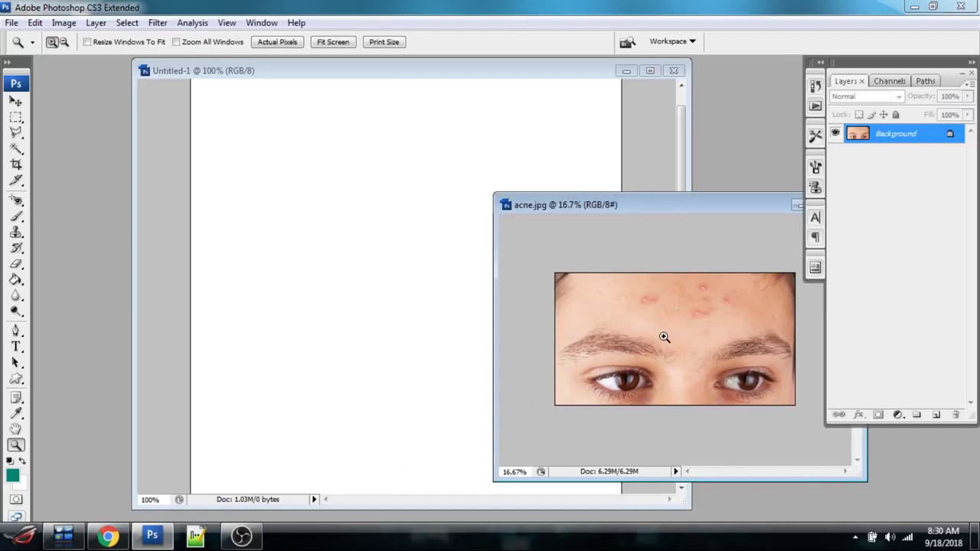
key(v)
drag(672, 340, 367, 274)
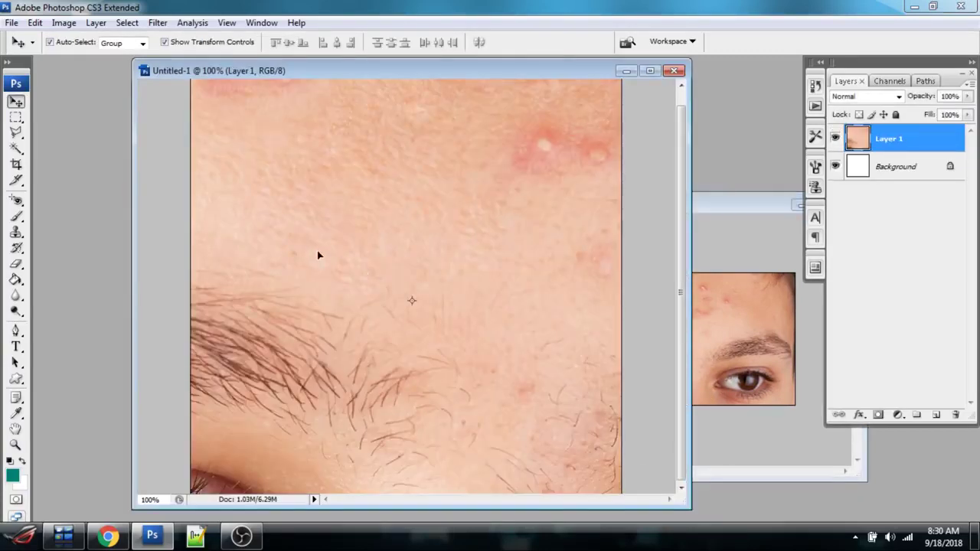
- Zoom Untitled-1 out to 25% so the oversized photo's bounds fit the window, and turn off the Move tool's transform controls
click(16, 445)
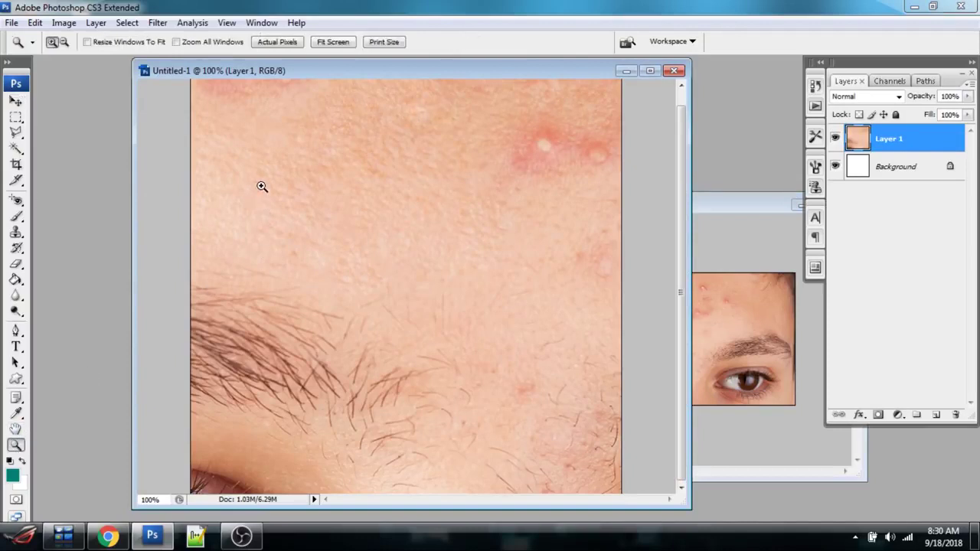
key(alt)
alt+click(295, 203)
alt+click(333, 230)
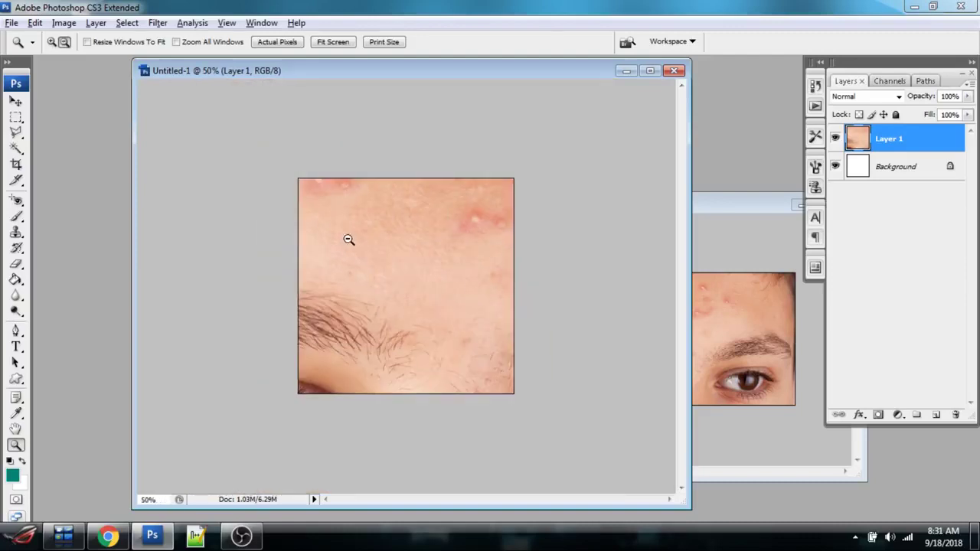
alt+click(367, 277)
alt+click(370, 282)
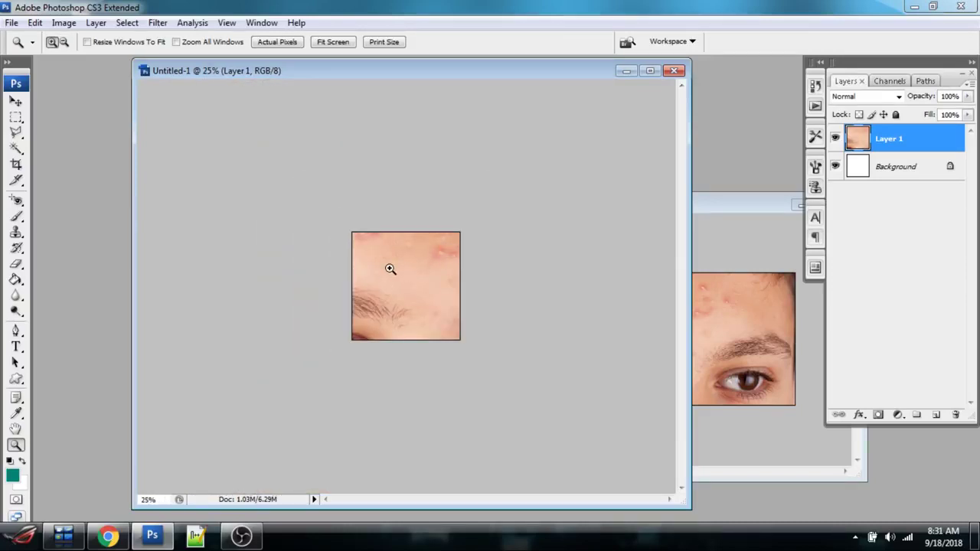
click(15, 102)
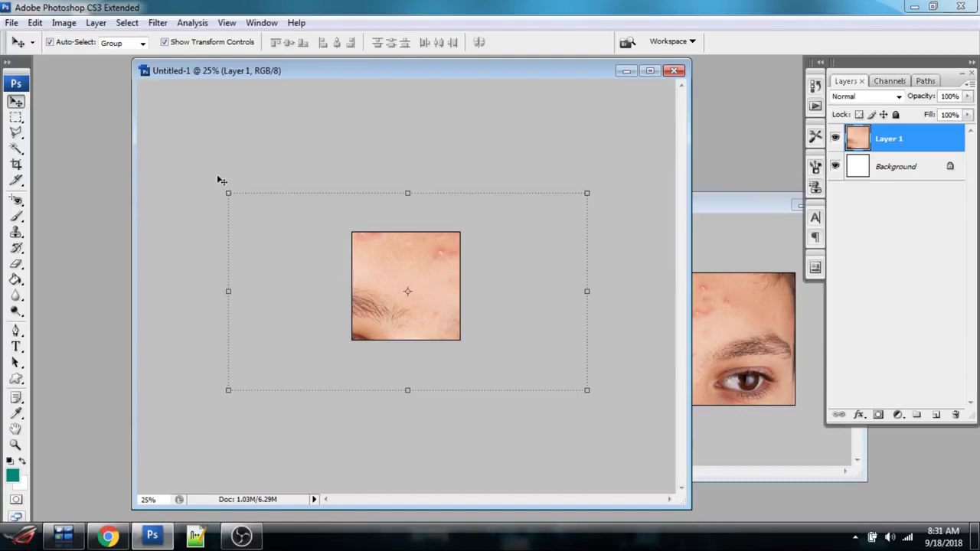
click(164, 43)
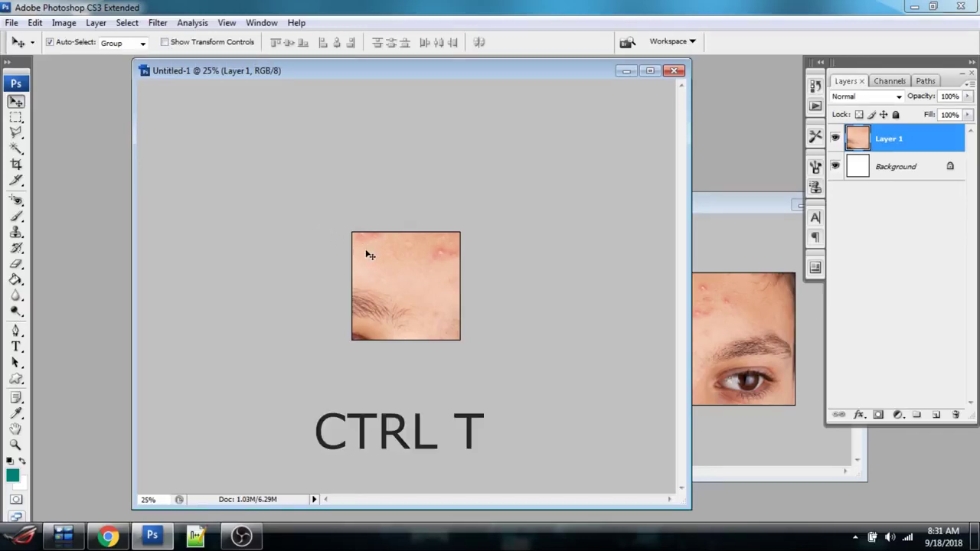
- Scale Layer 1 with Free Transform to 30% width and 54.5% height so the photo fits the square canvas
key(ctrl+t)
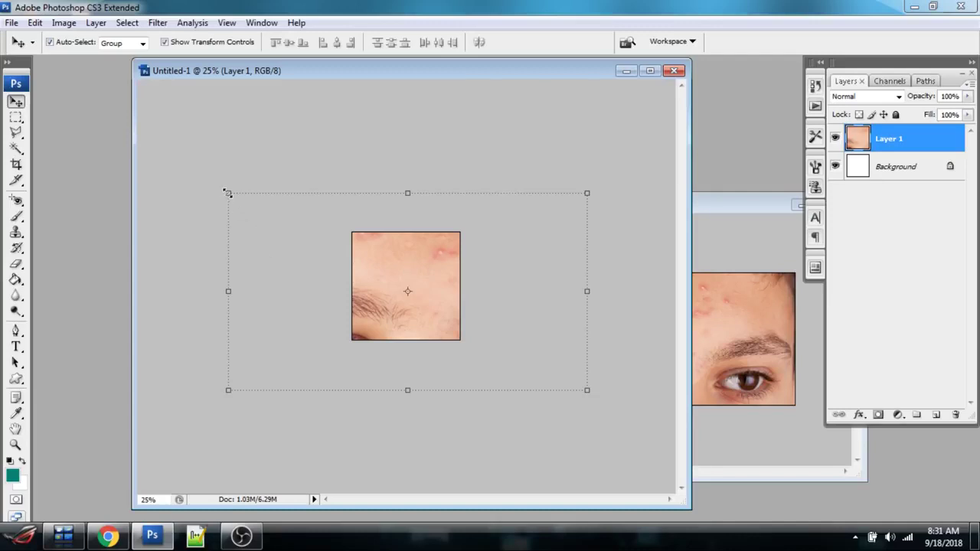
drag(228, 193, 347, 230)
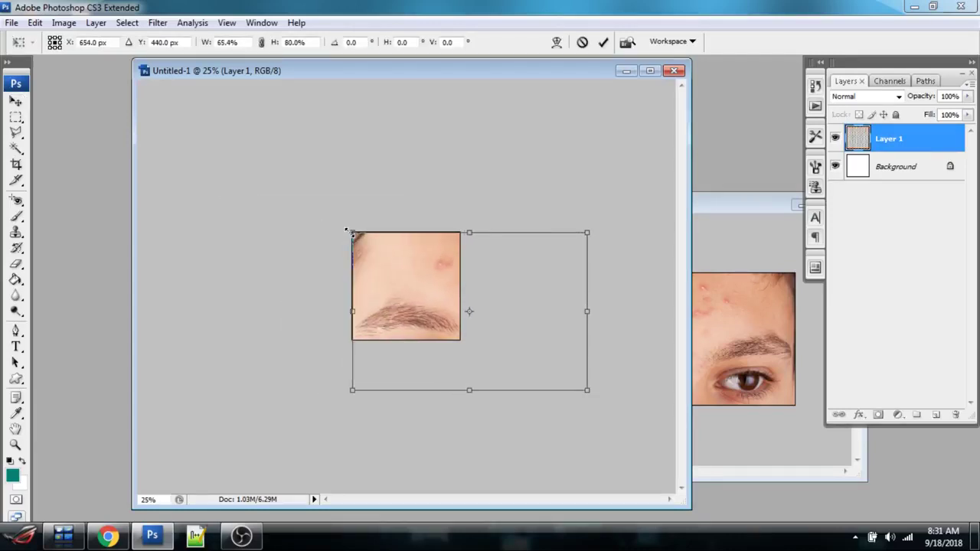
drag(588, 392, 464, 342)
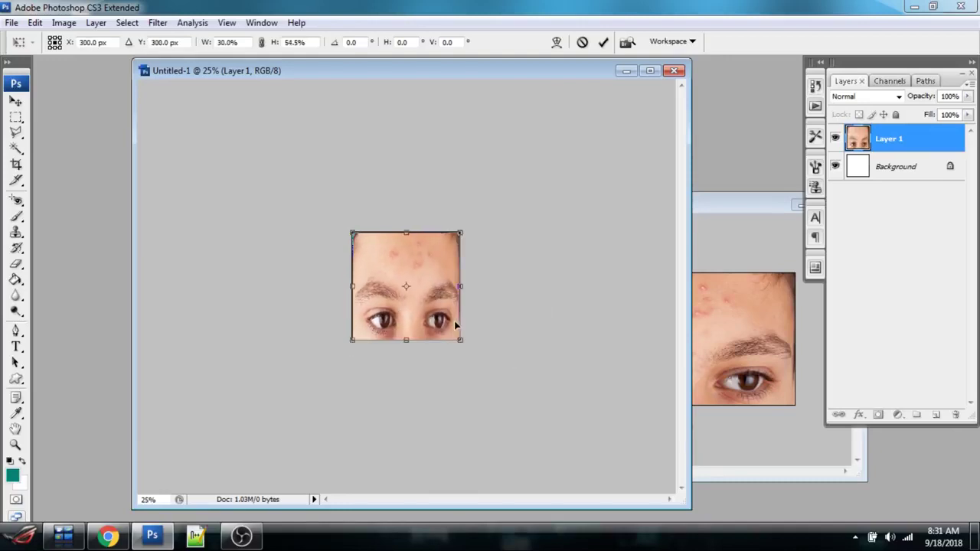
key(Return)
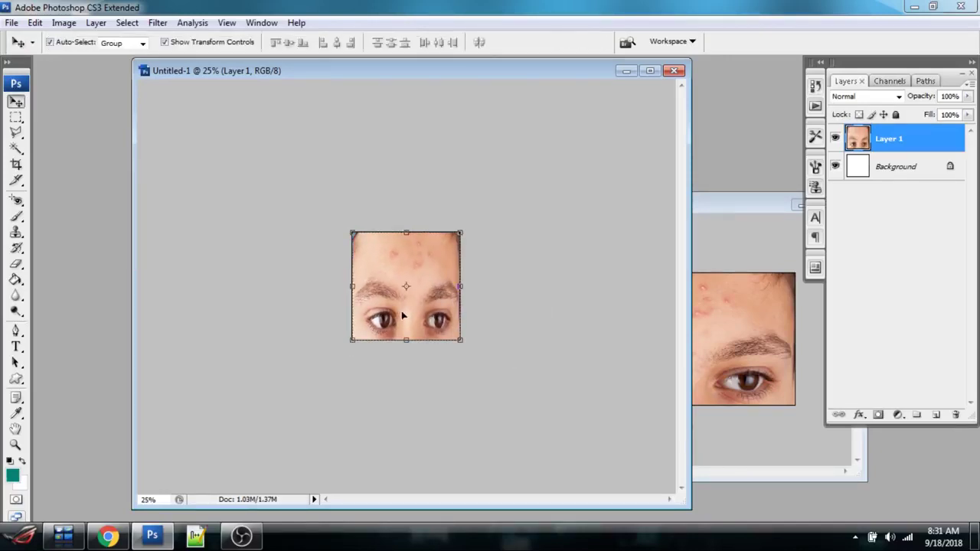
- Magnify the resized photo to 66.7% and choose the Patch tool
key(z)
click(404, 268)
click(404, 268)
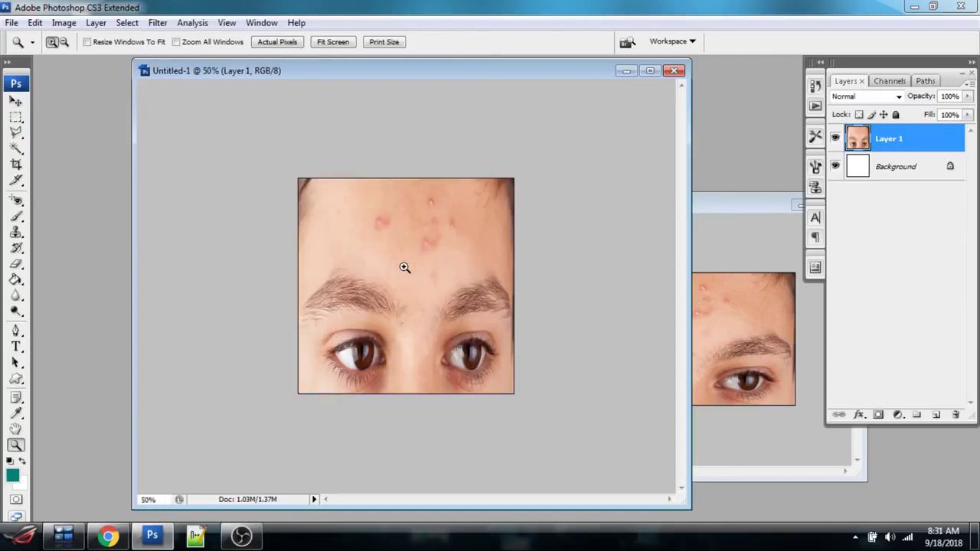
click(404, 268)
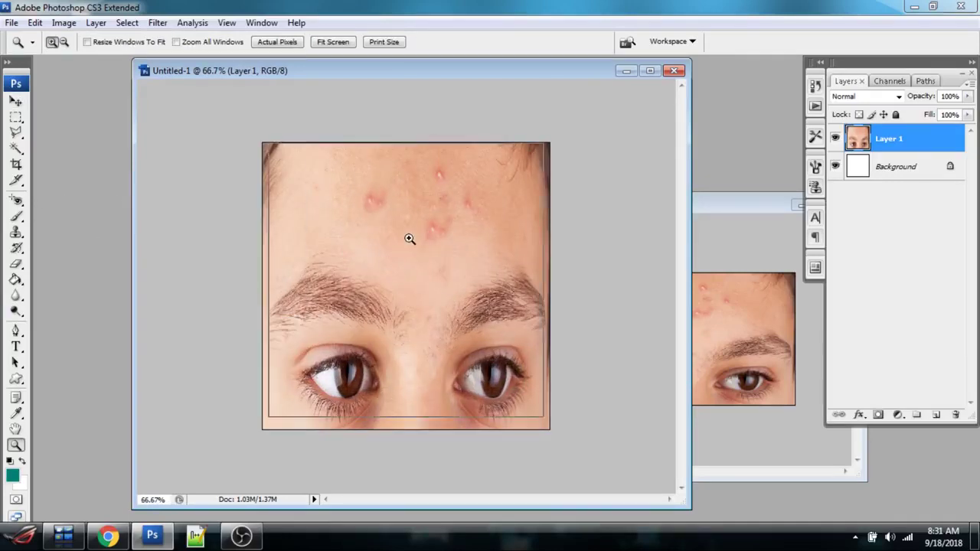
click(409, 239)
alt+click(385, 222)
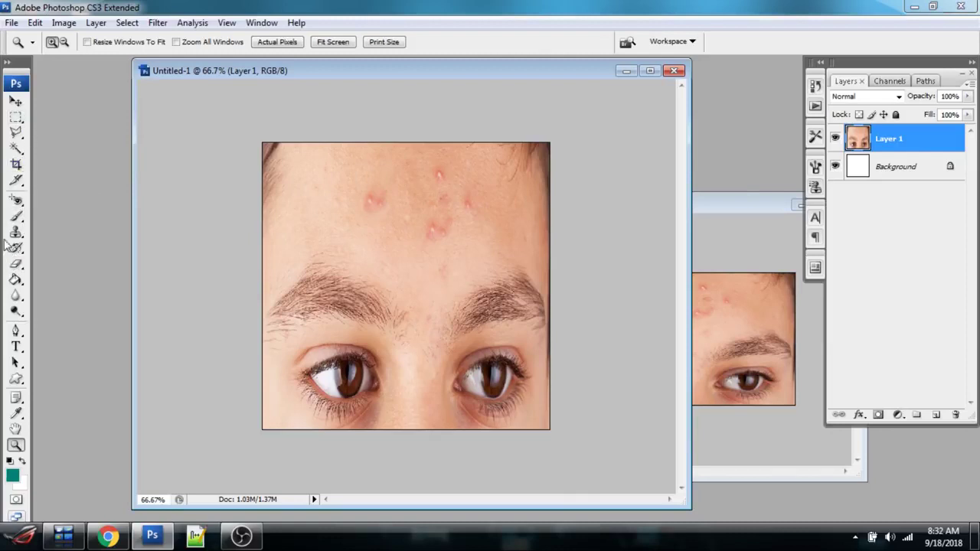
click(18, 202)
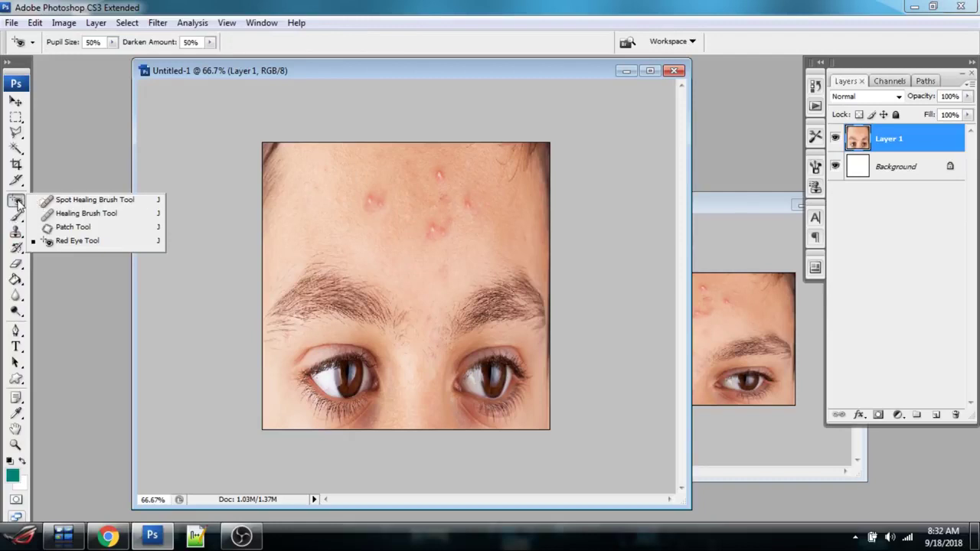
click(69, 227)
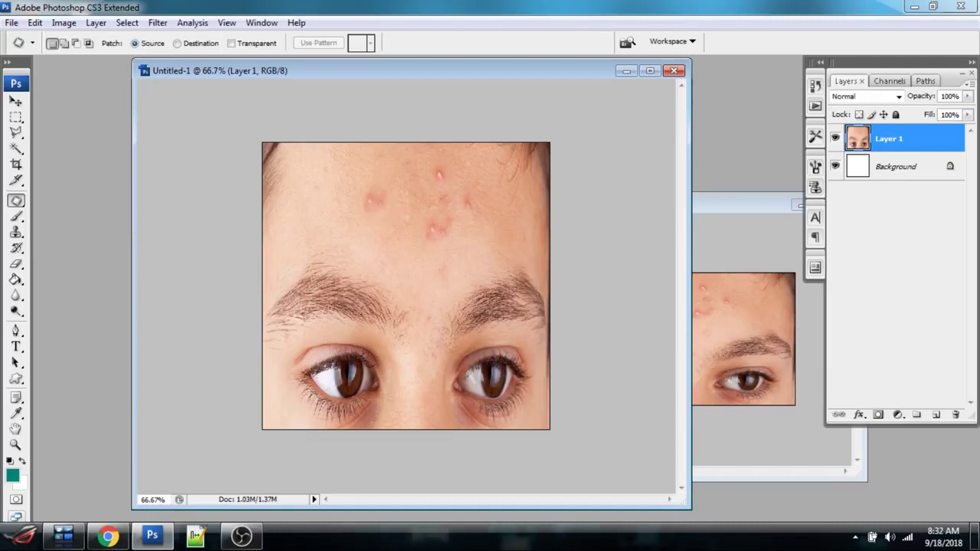
- Magnify the forehead blemishes to 200%, widen the document window, and reactivate the Patch tool
click(16, 444)
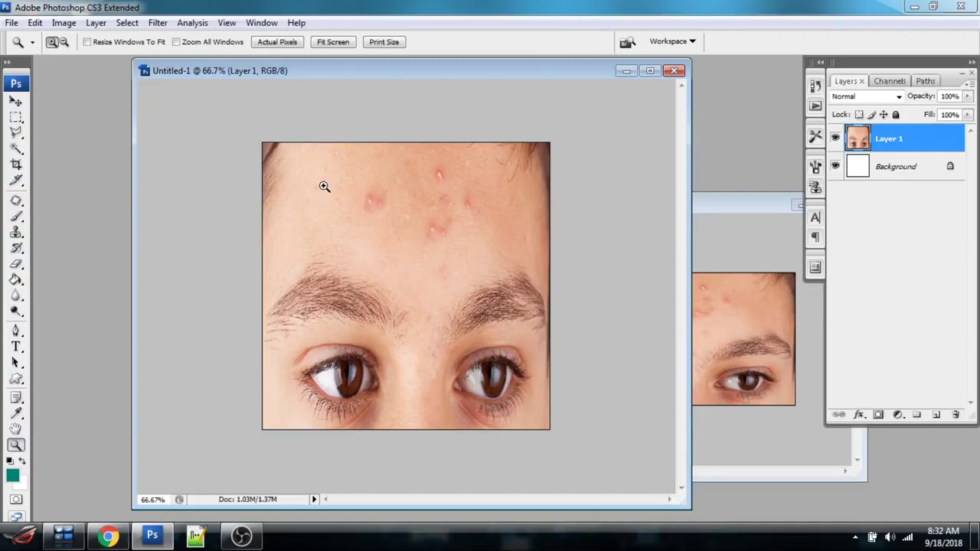
key(alt)
alt+click(325, 188)
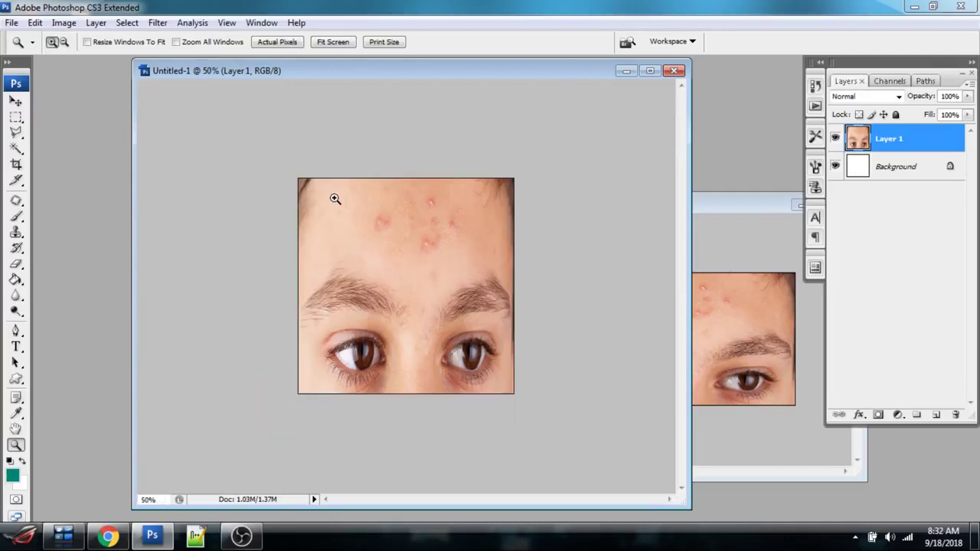
click(390, 229)
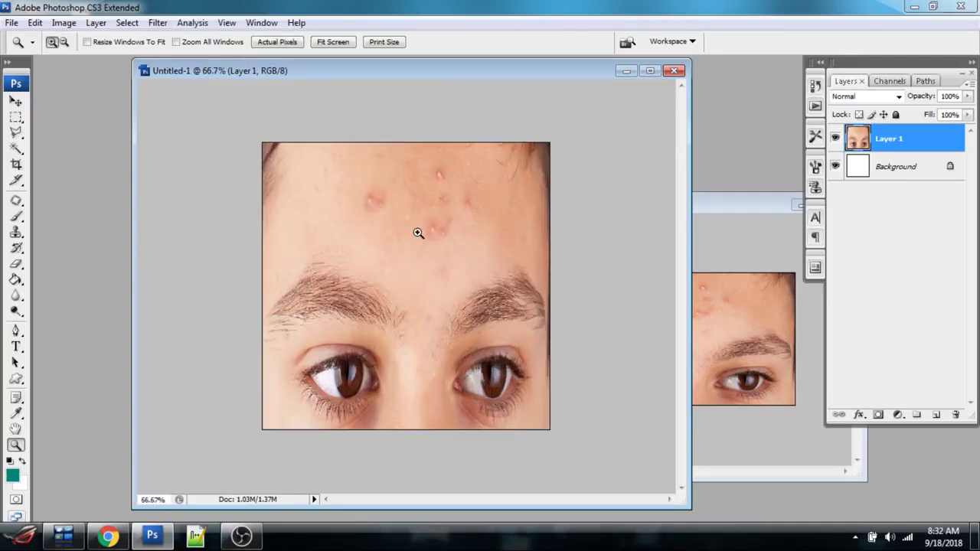
click(414, 222)
click(423, 196)
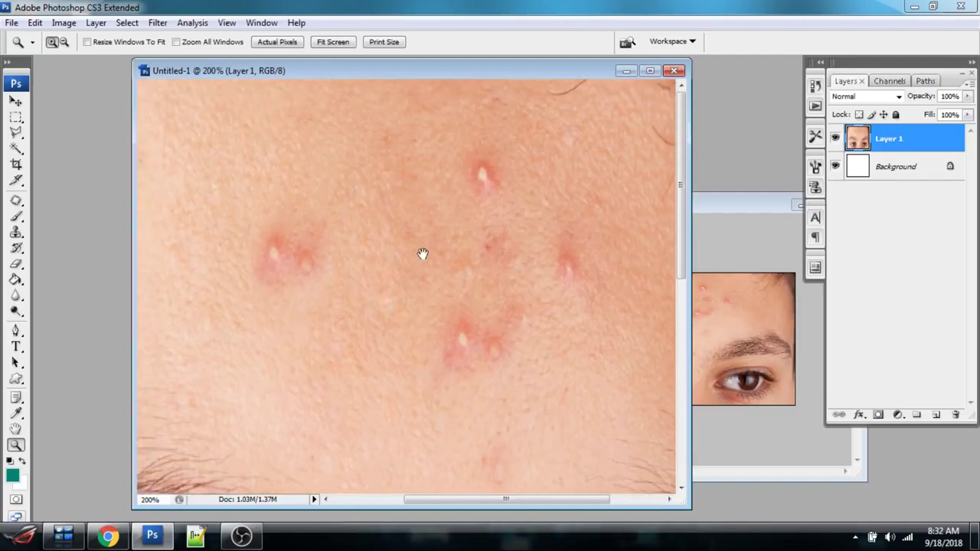
drag(131, 307, 44, 307)
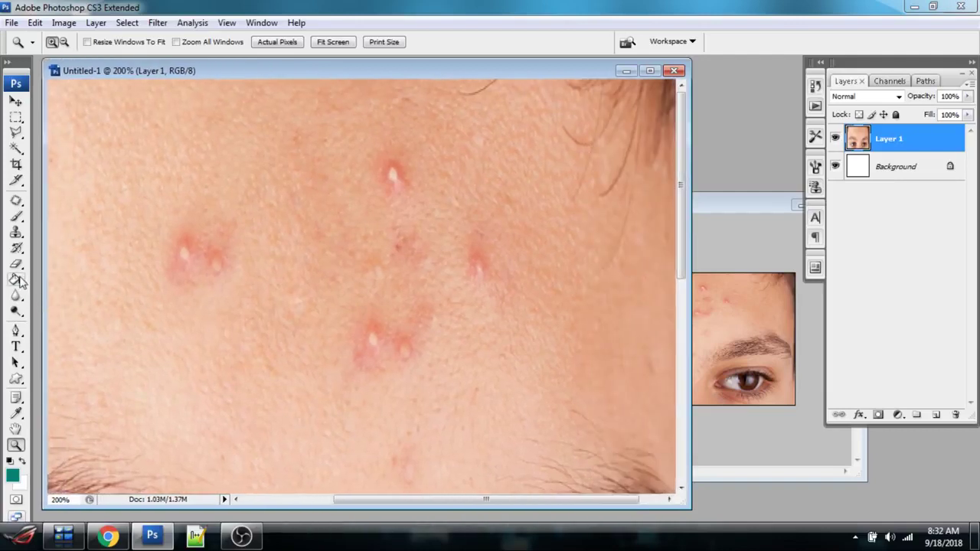
click(17, 202)
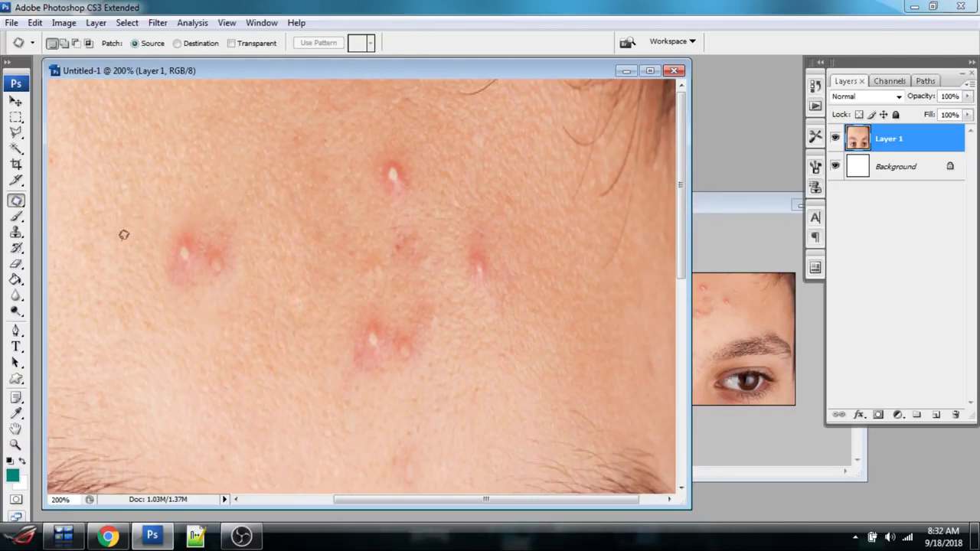
- Patch the double blemish on the left side of the forehead with the clear skin above and left of it, and deselect
drag(104, 237, 301, 246)
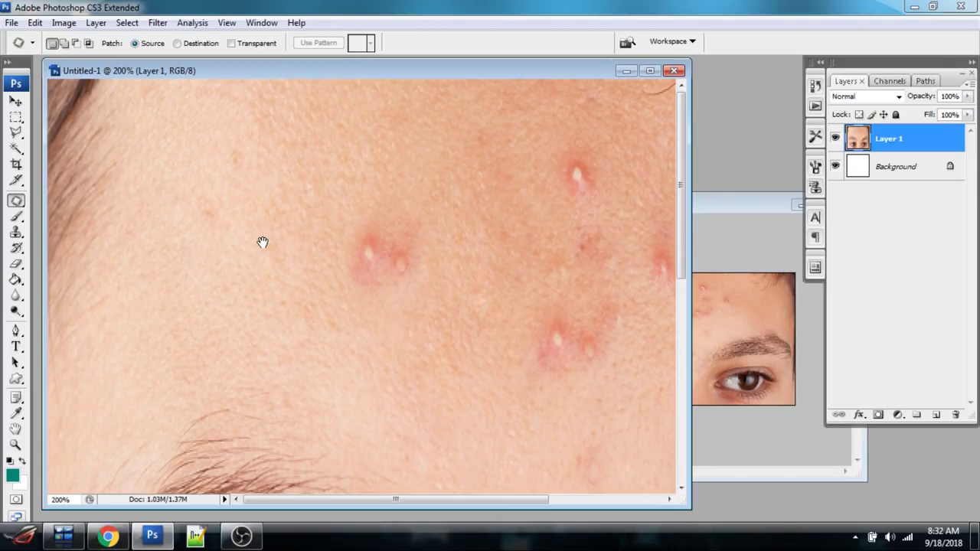
drag(357, 256, 241, 268)
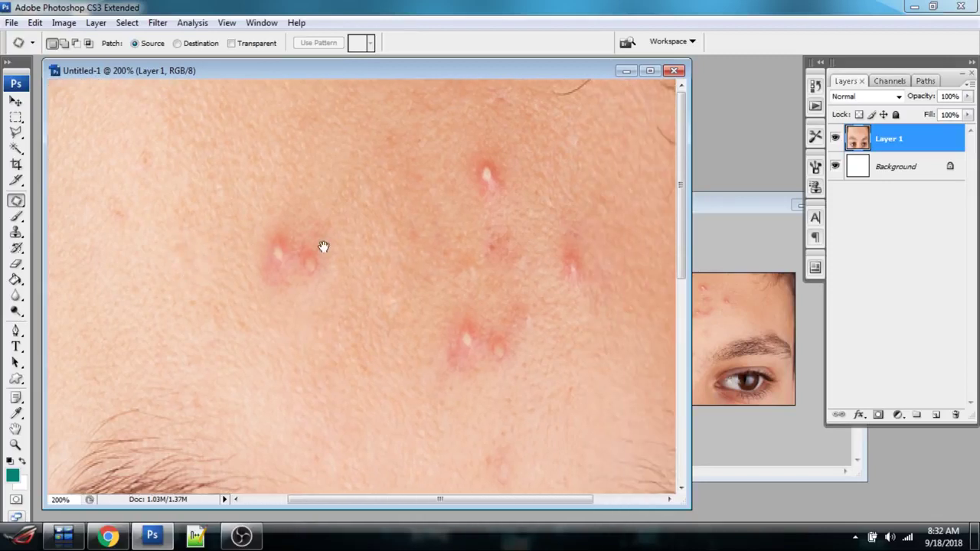
drag(438, 250, 460, 269)
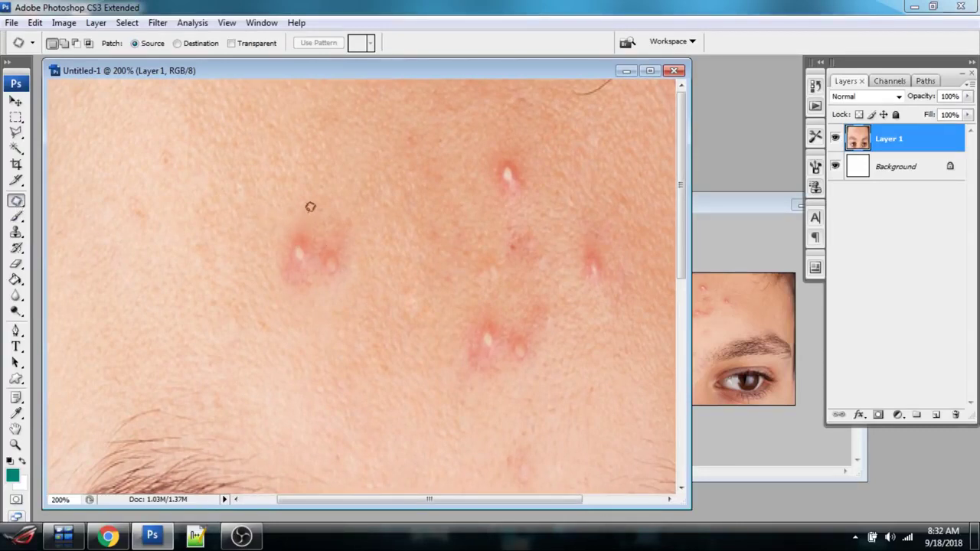
mouse_move(261, 220)
mouse_down()
mouse_move(272, 278)
mouse_move(336, 298)
mouse_move(351, 284)
mouse_move(356, 224)
mouse_move(305, 204)
mouse_move(291, 242)
mouse_move(245, 218)
mouse_move(209, 167)
mouse_up()
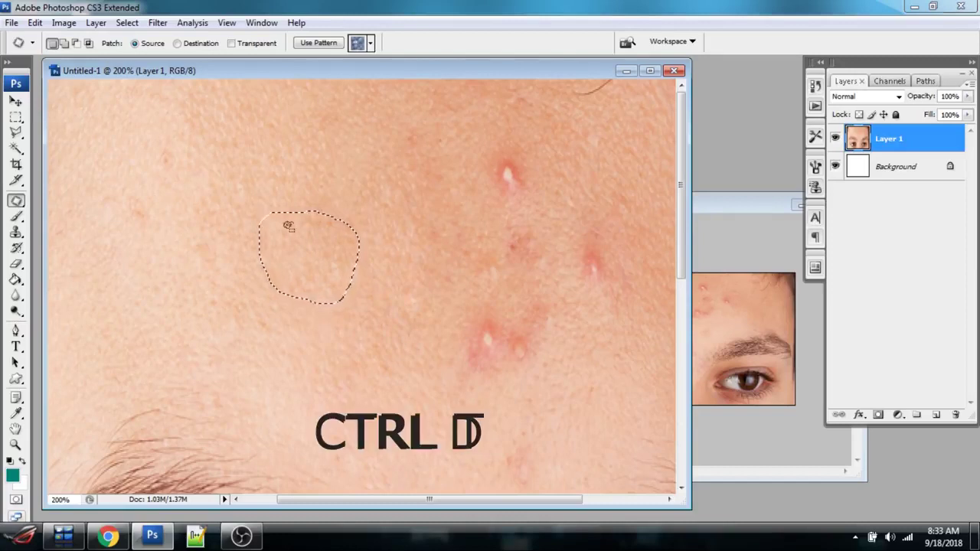
key(ctrl+d)
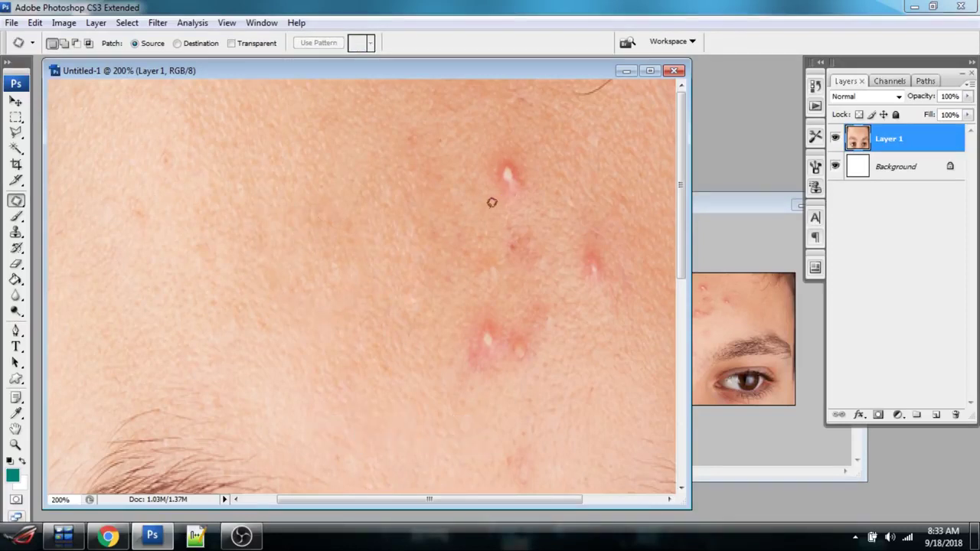
- Patch the uppermost blemish on the forehead with the clear skin to its left, and deselect
drag(538, 209, 357, 253)
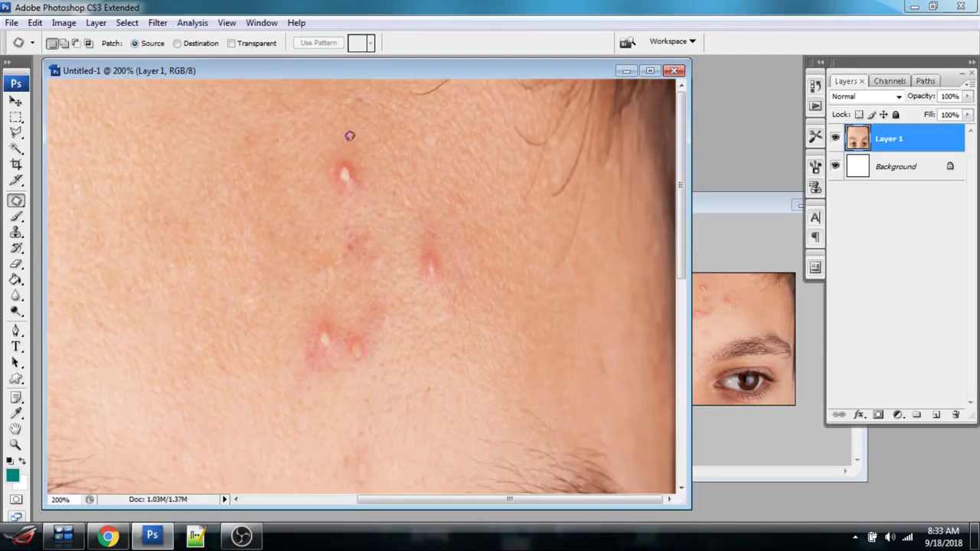
mouse_move(349, 136)
mouse_down()
mouse_move(304, 147)
mouse_move(322, 196)
mouse_move(384, 202)
mouse_move(395, 182)
mouse_move(386, 148)
mouse_move(360, 140)
mouse_move(351, 138)
mouse_move(358, 185)
mouse_move(237, 159)
mouse_up()
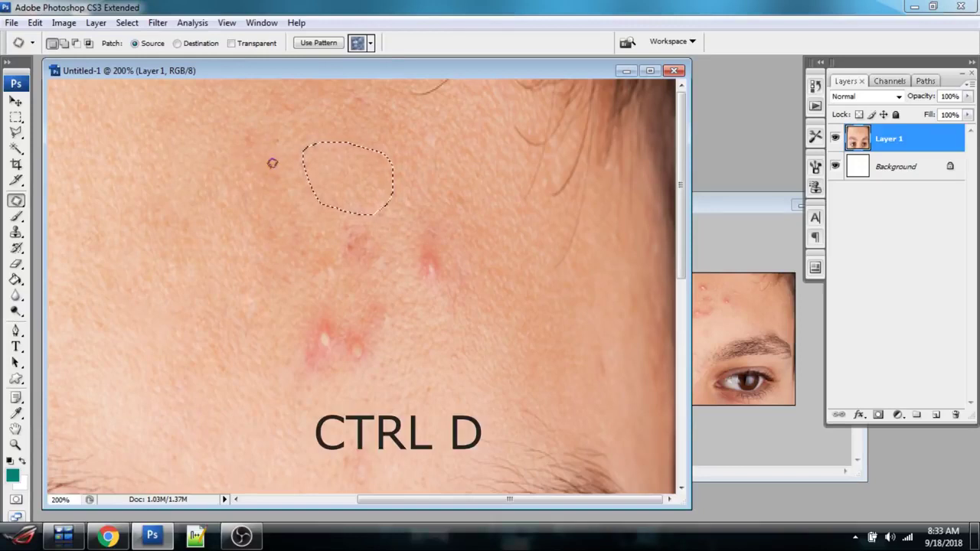
key(ctrl+d)
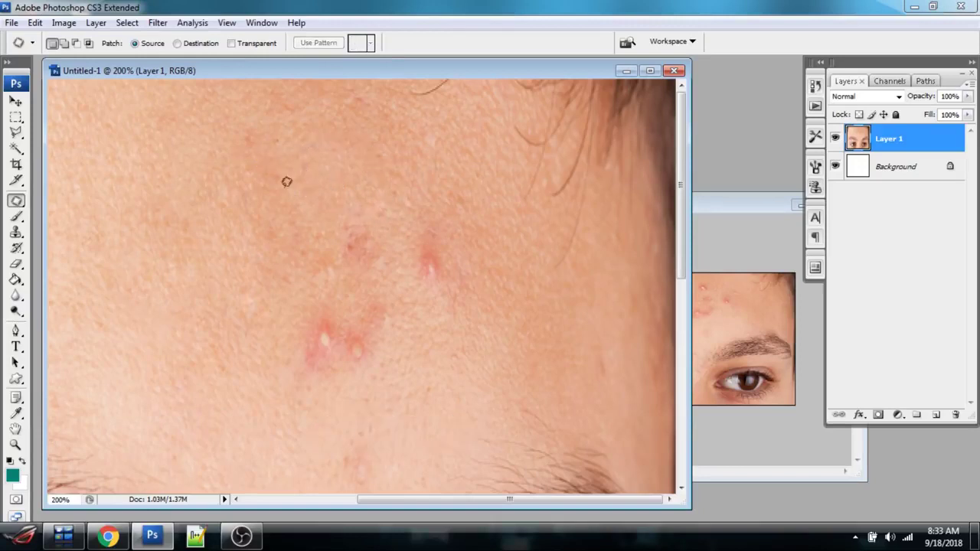
- Patch the remaining right, middle and lower forehead blemishes with nearby clear skin, and deselect
mouse_move(403, 234)
mouse_down()
mouse_move(446, 302)
mouse_move(465, 279)
mouse_move(457, 218)
mouse_move(407, 208)
mouse_up()
drag(422, 258, 334, 171)
mouse_move(331, 206)
mouse_down()
mouse_move(364, 293)
mouse_move(393, 282)
mouse_move(394, 226)
mouse_move(334, 208)
mouse_up()
drag(370, 260, 323, 158)
mouse_move(321, 294)
mouse_down()
mouse_move(301, 338)
mouse_move(365, 379)
mouse_move(429, 331)
mouse_move(363, 287)
mouse_move(320, 294)
mouse_up()
mouse_move(361, 330)
mouse_down()
mouse_move(445, 279)
mouse_move(451, 227)
mouse_move(437, 238)
mouse_up()
click(381, 257)
- Zoom out to 66.7% to view the whole retouched face, and shrink the Untitled-1 window and move it over the acne.jpg window
key(z)
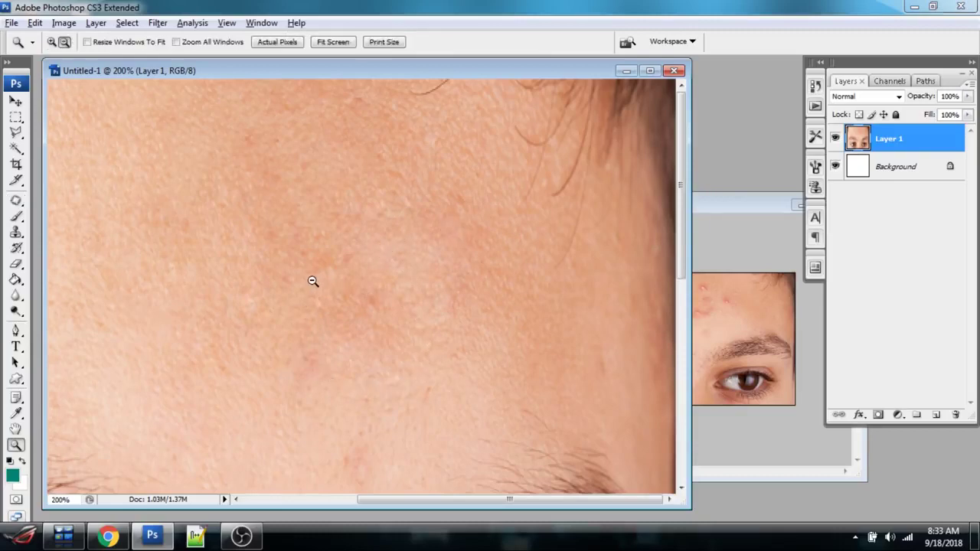
alt+click(303, 280)
alt+click(315, 280)
click(367, 267)
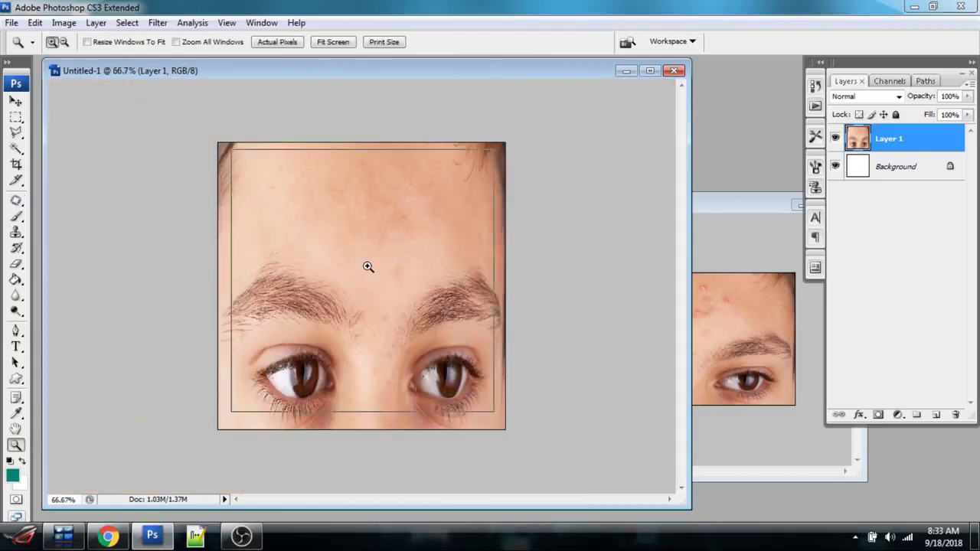
alt+click(368, 266)
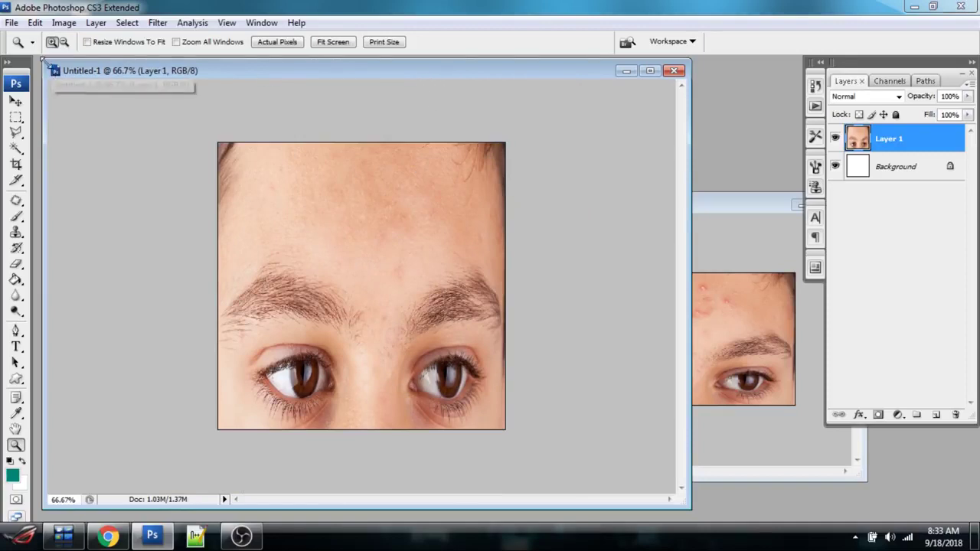
drag(37, 59, 235, 164)
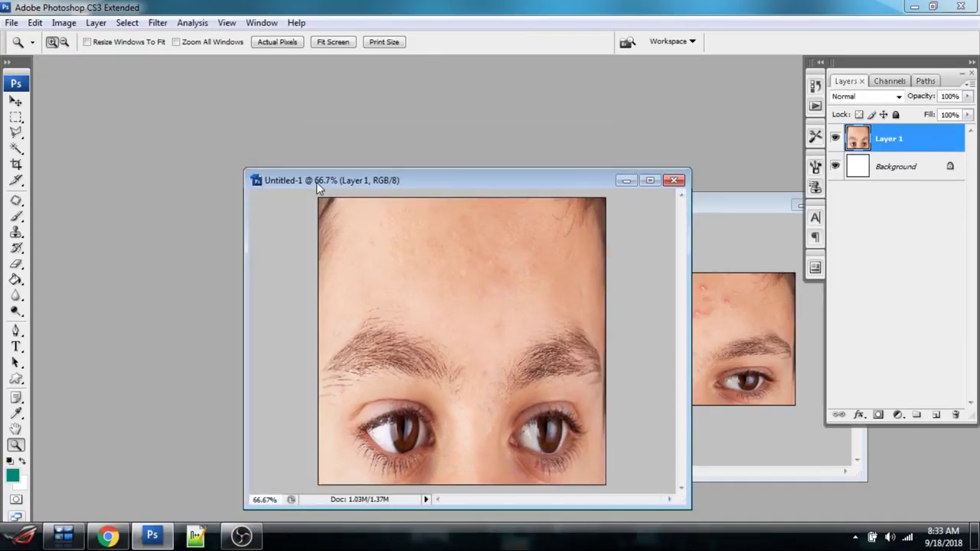
drag(316, 182, 420, 139)
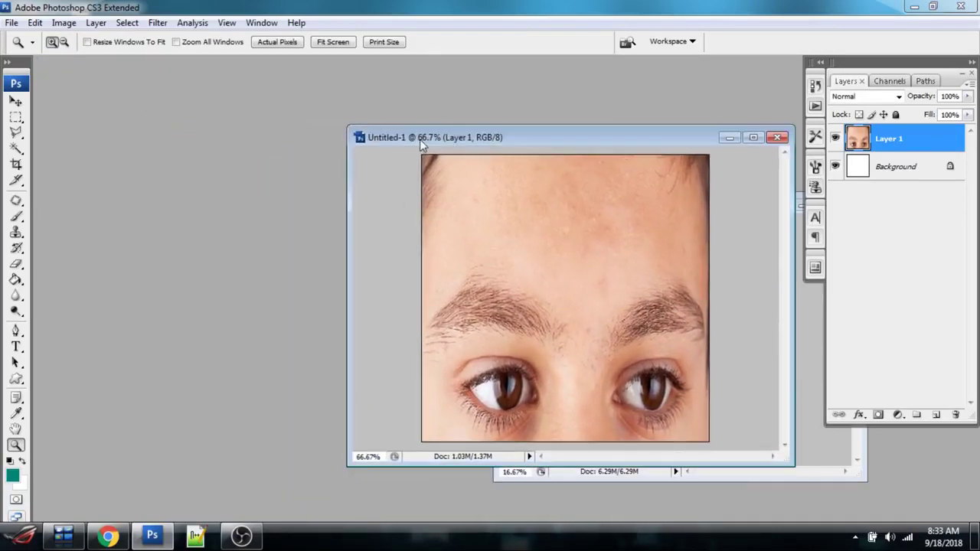
- Create a new document 8.5 inches wide and 11 inches high at 300 pixels/inch with a white RGB background
click(11, 22)
click(21, 39)
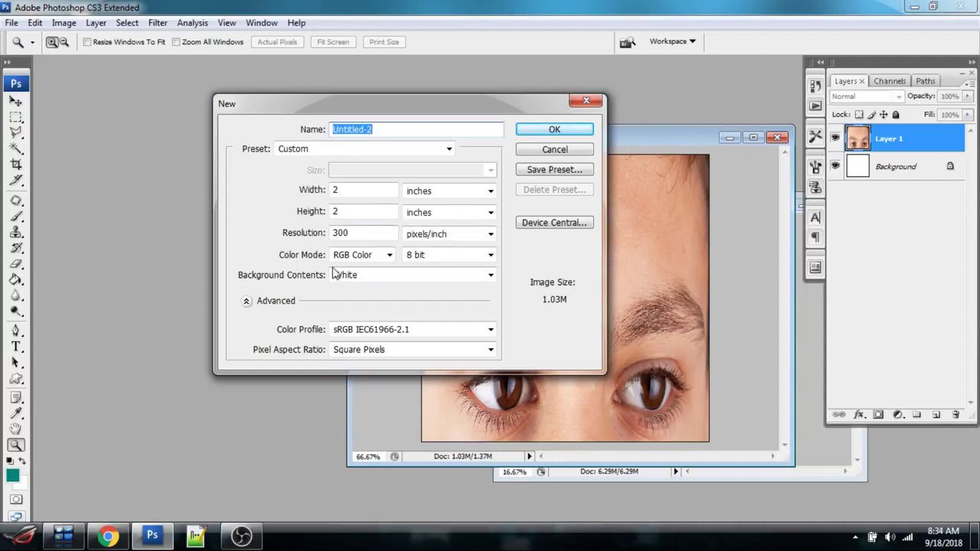
drag(357, 235, 292, 235)
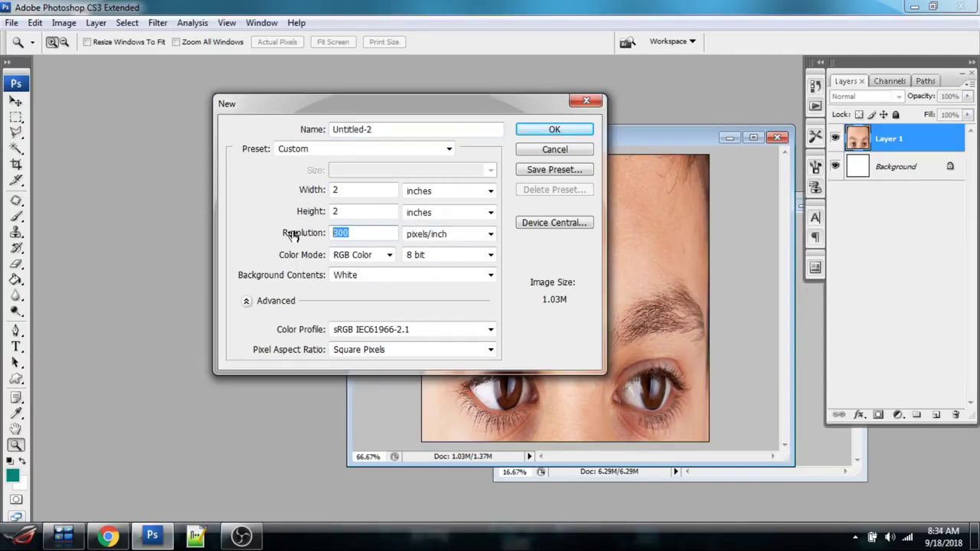
drag(351, 193, 302, 192)
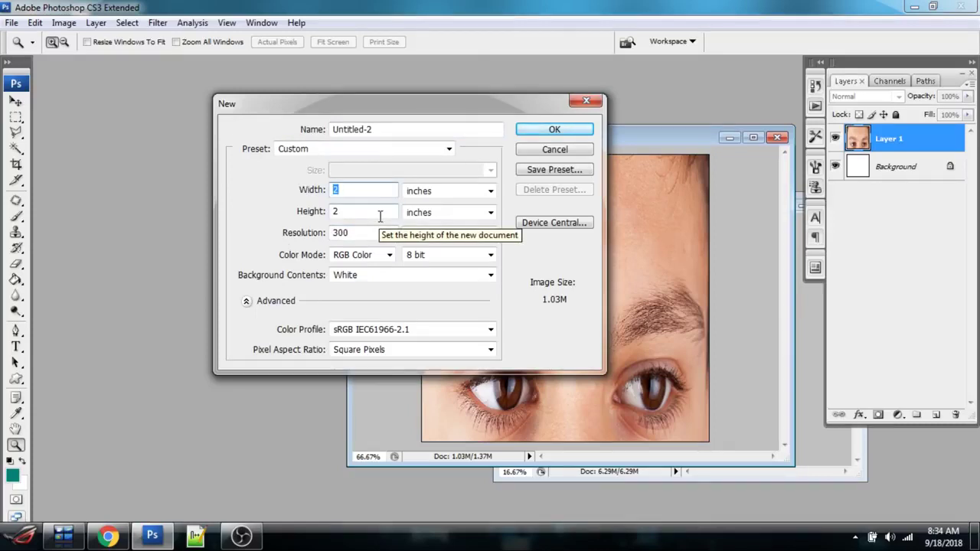
text(8.5)
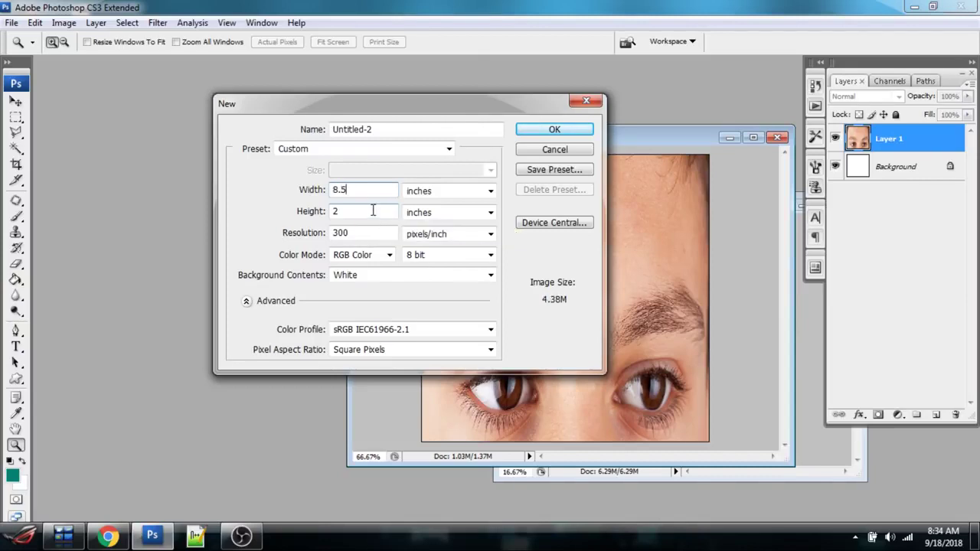
drag(373, 210, 288, 213)
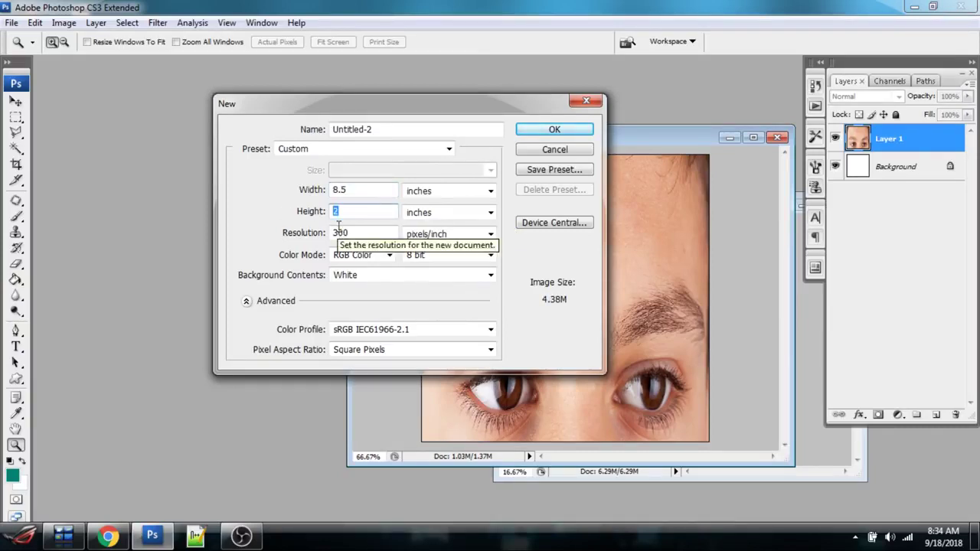
text(11)
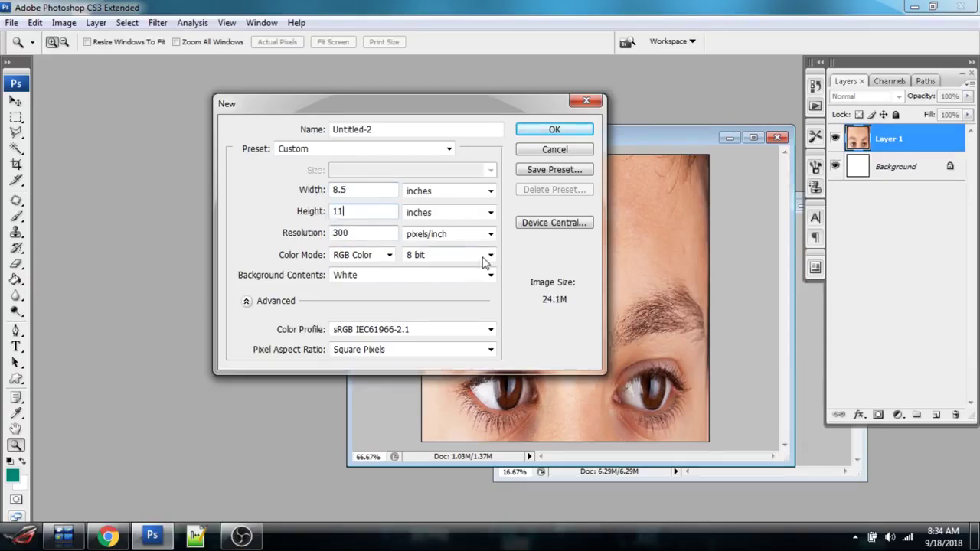
click(539, 131)
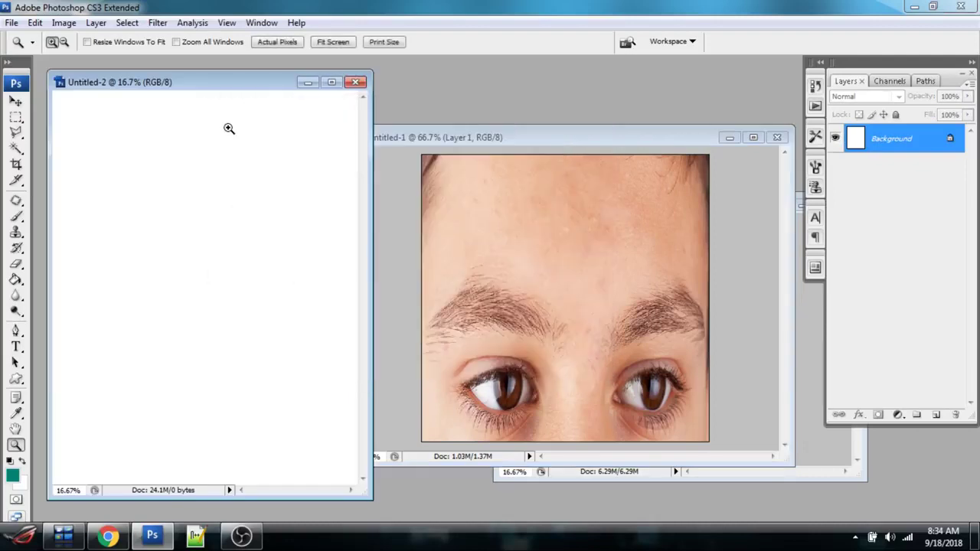
- Widen the Untitled-2 window, check the page at print size, and zoom out to 12.5% to view the whole page
alt+click(190, 194)
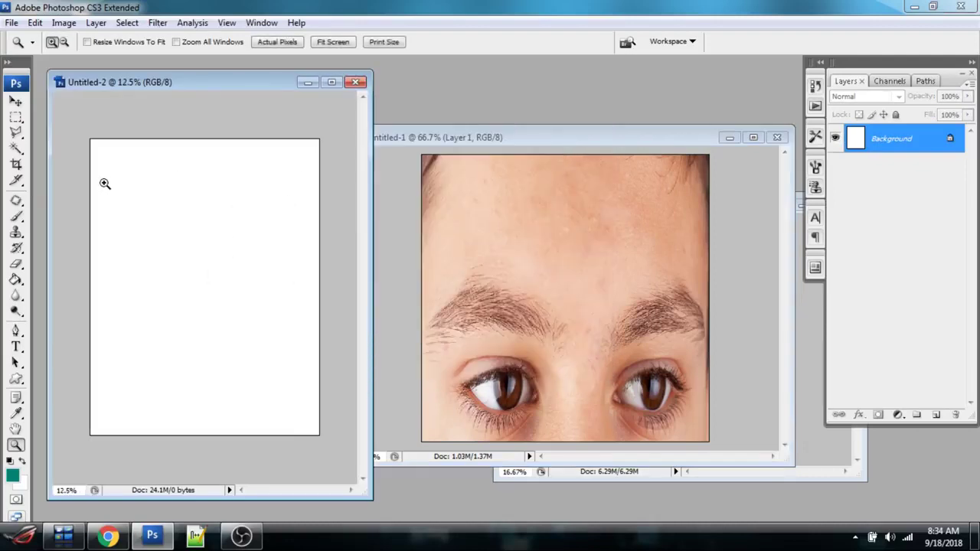
click(277, 41)
drag(365, 262, 448, 267)
click(383, 42)
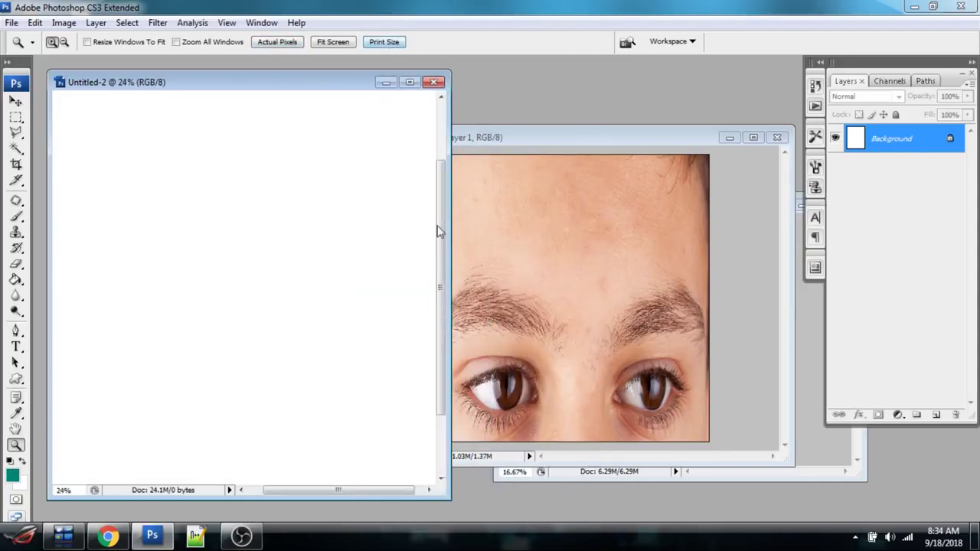
drag(449, 230, 643, 243)
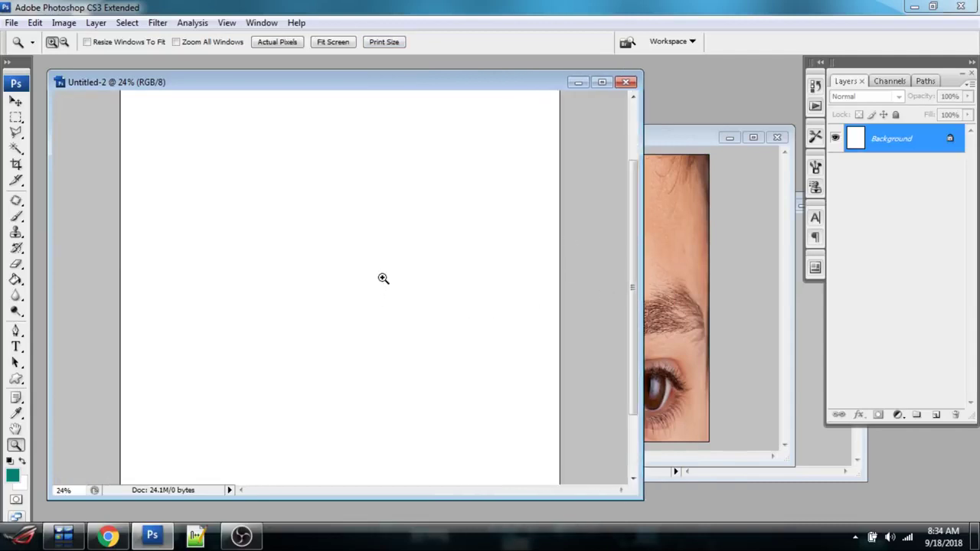
mouse_move(354, 301)
mouse_down()
mouse_move(353, 257)
mouse_move(344, 311)
mouse_move(352, 160)
mouse_move(357, 286)
mouse_up()
alt+click(284, 269)
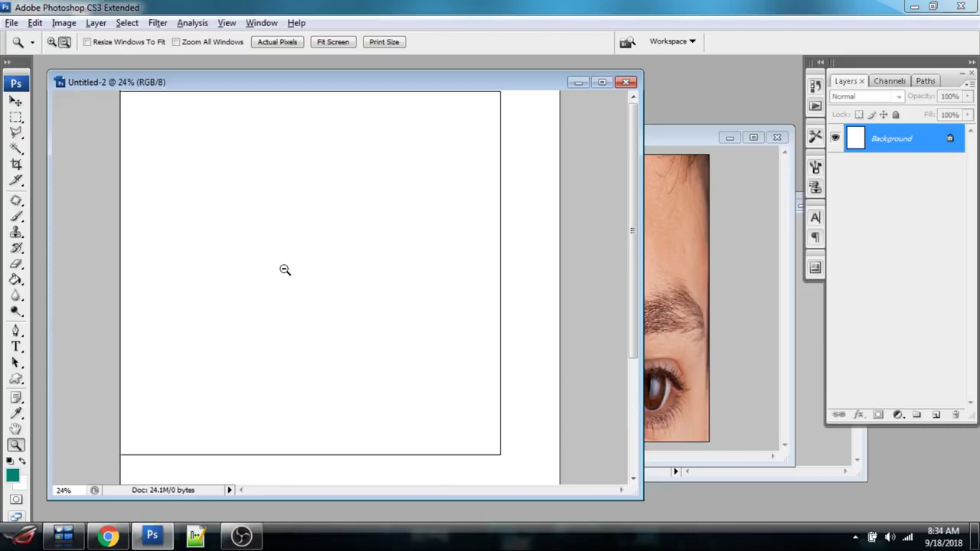
alt+click(283, 268)
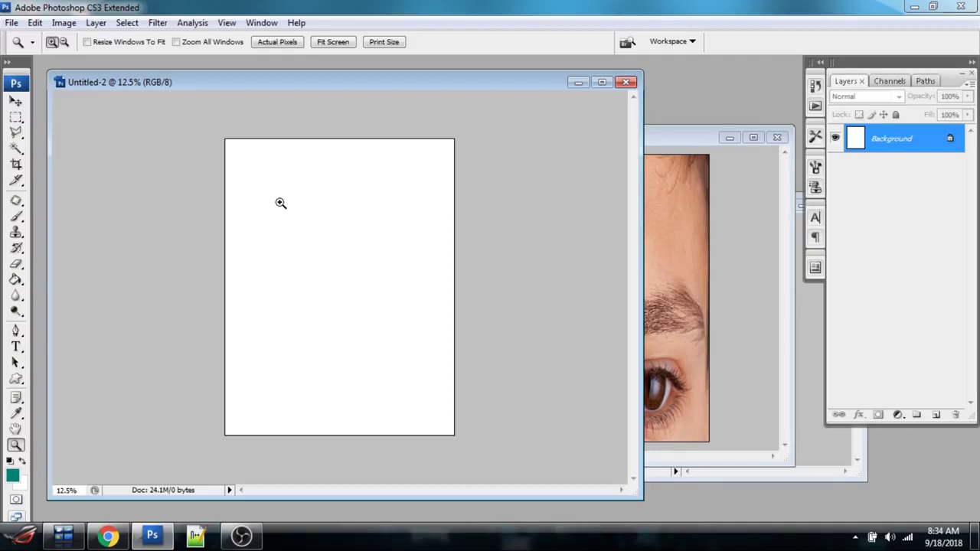
- Copy the retouched face layer from Untitled-1 into Untitled-2 with the Move tool and place it in the page's upper-left corner
click(662, 136)
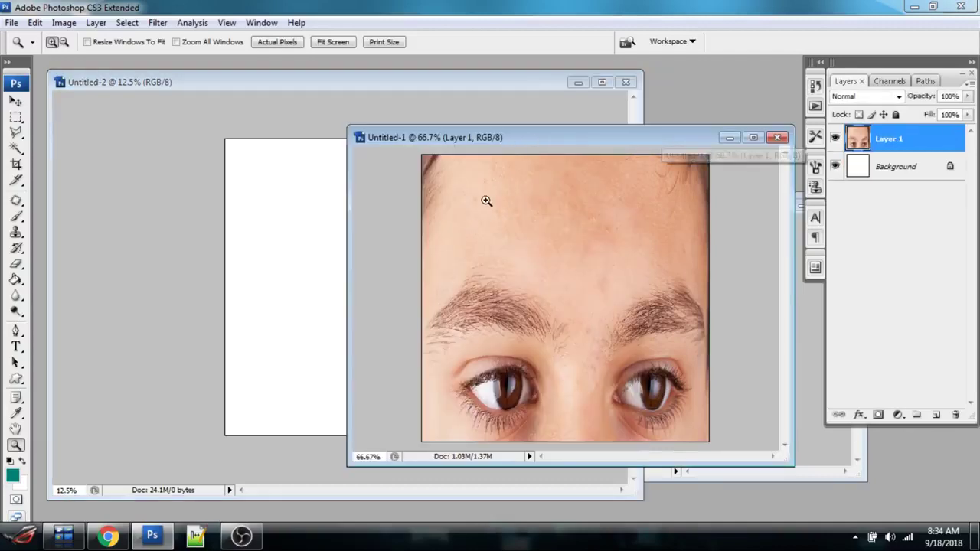
click(15, 104)
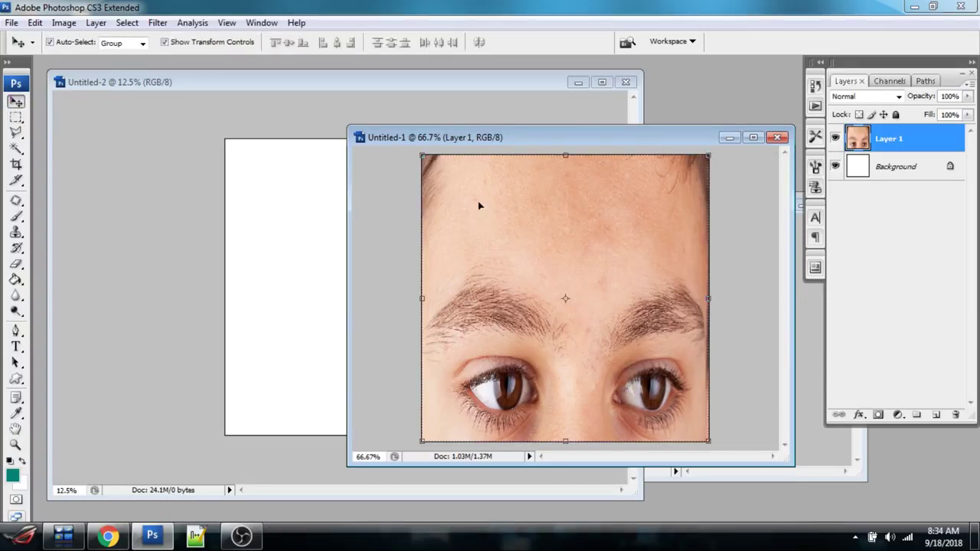
drag(547, 200, 267, 162)
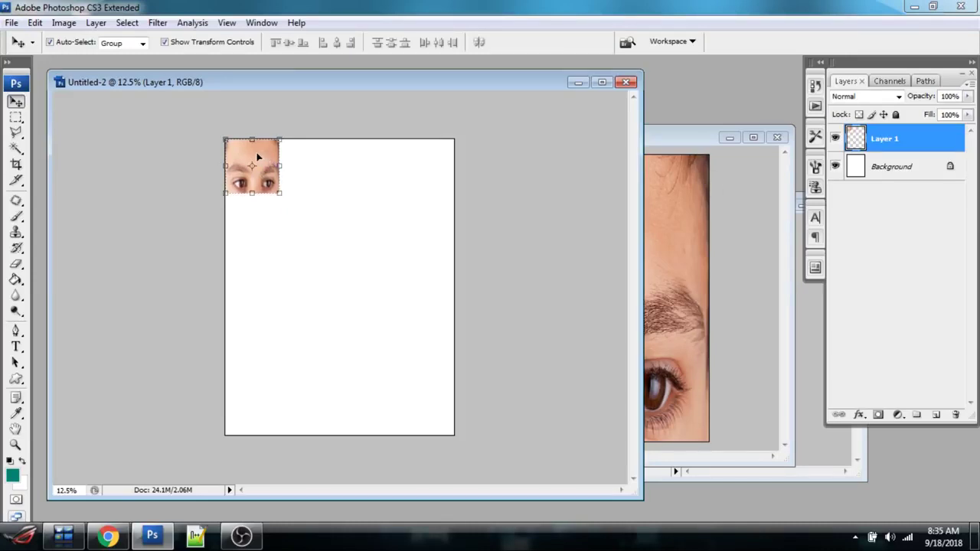
- Duplicate the face photo beside the original, and duplicate that pair alongside it to make a row of four across the page top
drag(257, 157, 308, 156)
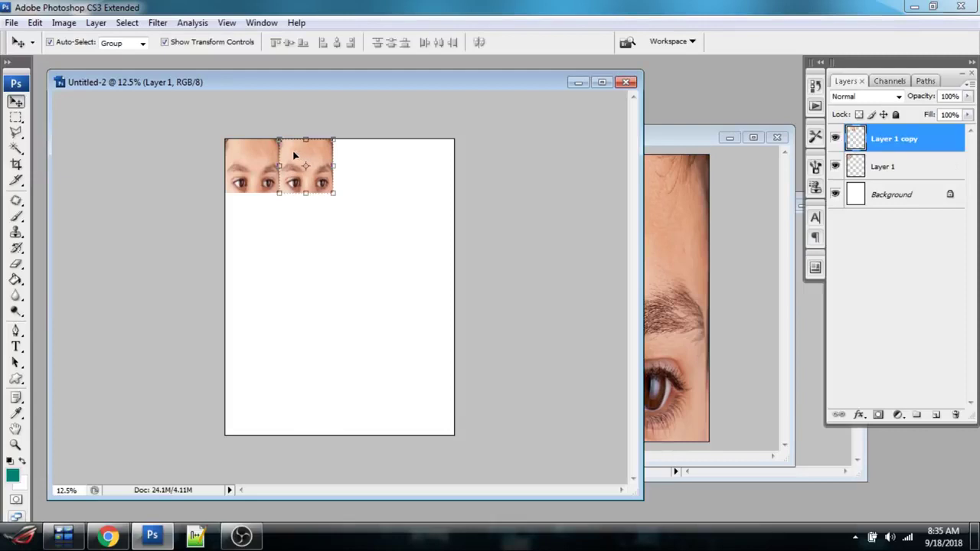
key(shift)
right_click(254, 160)
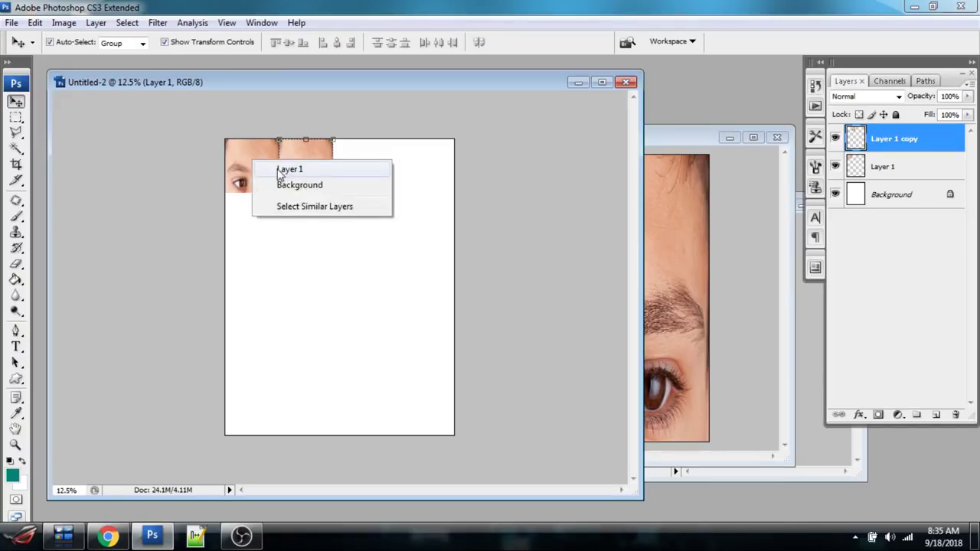
shift+click(289, 170)
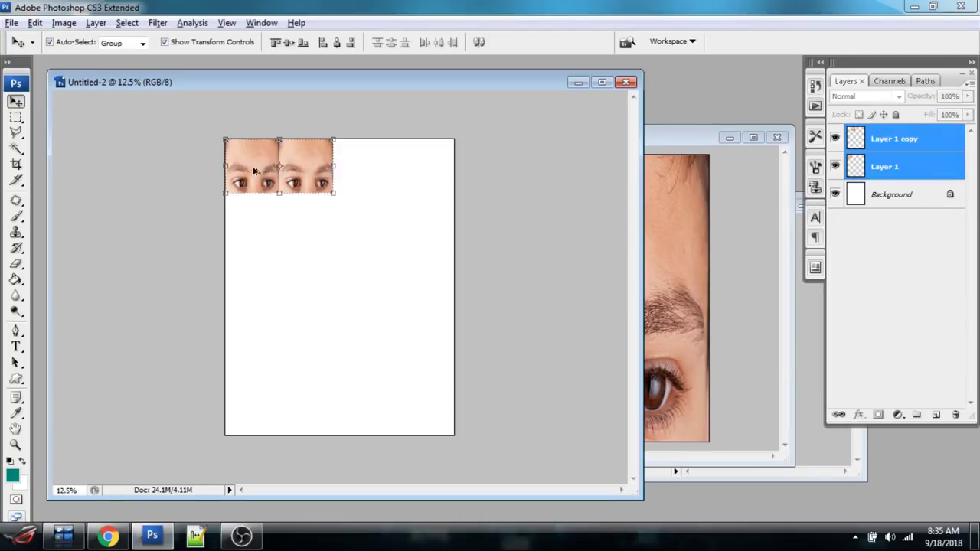
drag(247, 164, 353, 163)
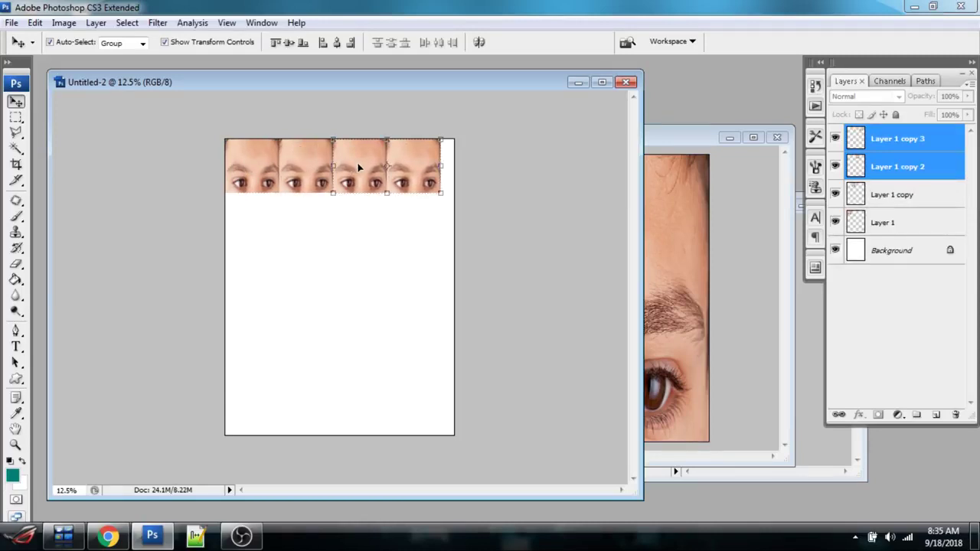
- Select Layer 1 through Layer 1 copy 3 and duplicate the row of four photos directly below the first row
click(890, 224)
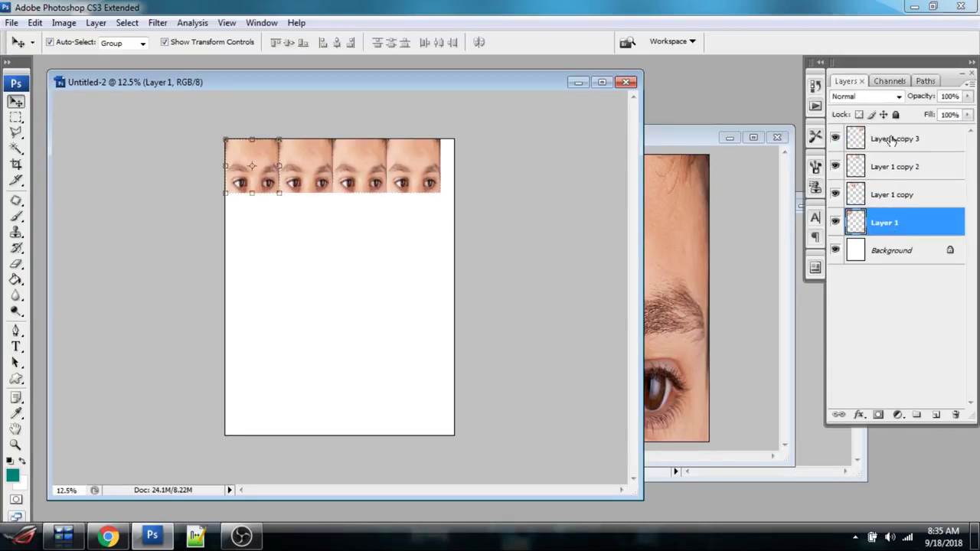
shift+click(891, 141)
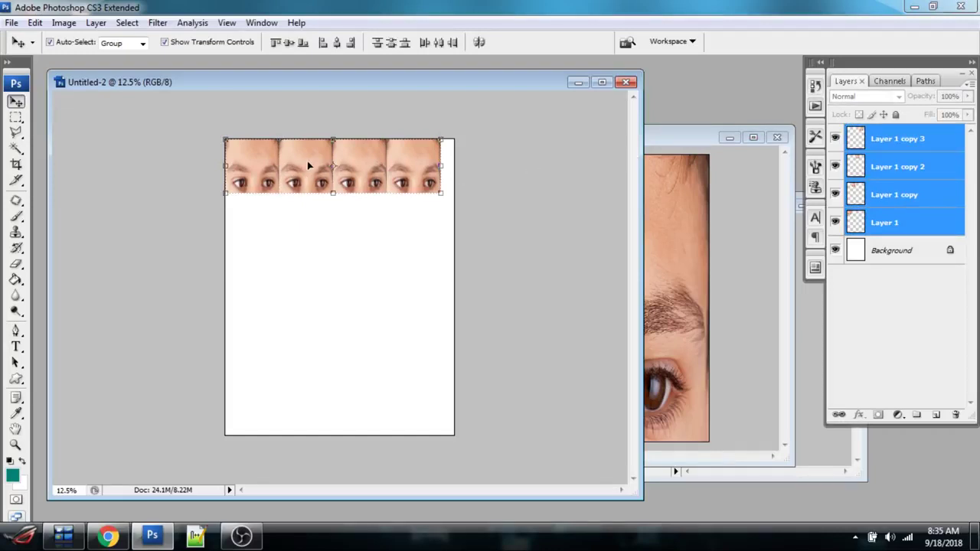
drag(312, 158, 314, 219)
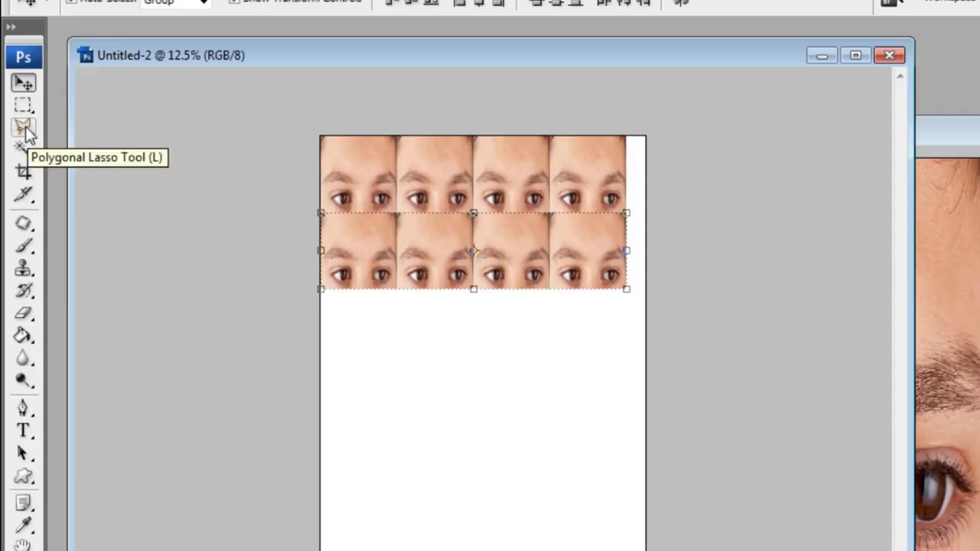
- Try a Polygonal Lasso outline on the forehead in Untitled-1, and open selfie.jpg from the PSD Images folder in an enlarged window
click(31, 136)
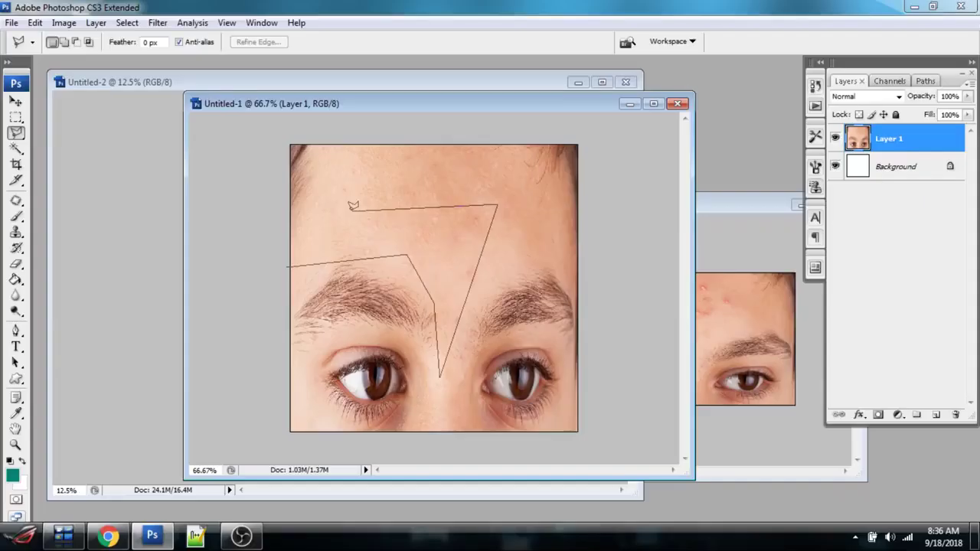
click(351, 207)
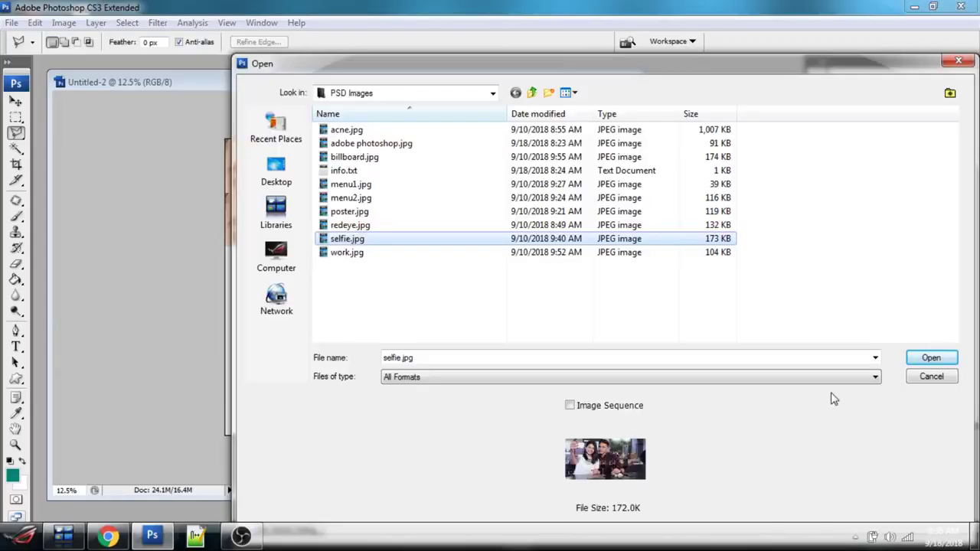
click(931, 358)
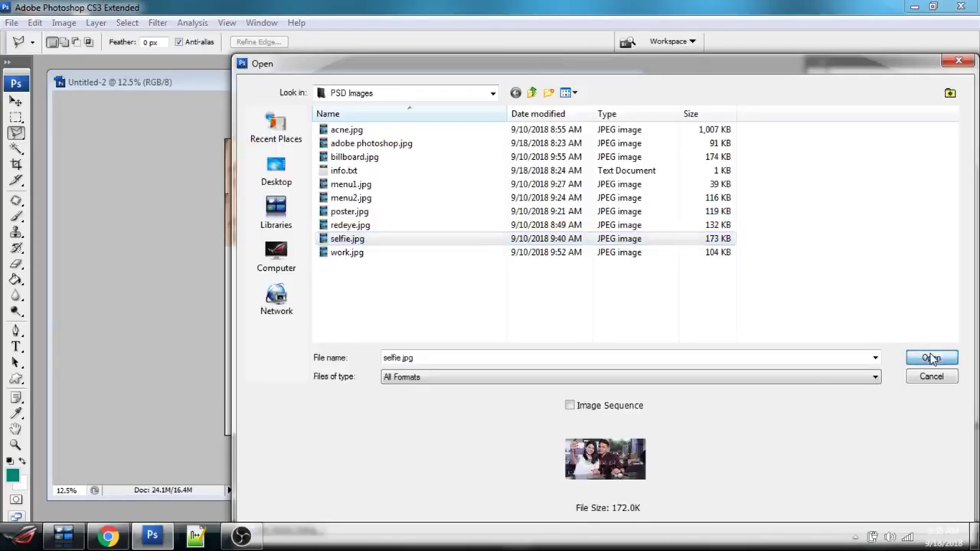
drag(540, 339, 692, 427)
- Select the chair and table area beside the man's arm with the Polygonal Lasso, delete it, and zoom out to 100%
scroll(471, 331, up, 2)
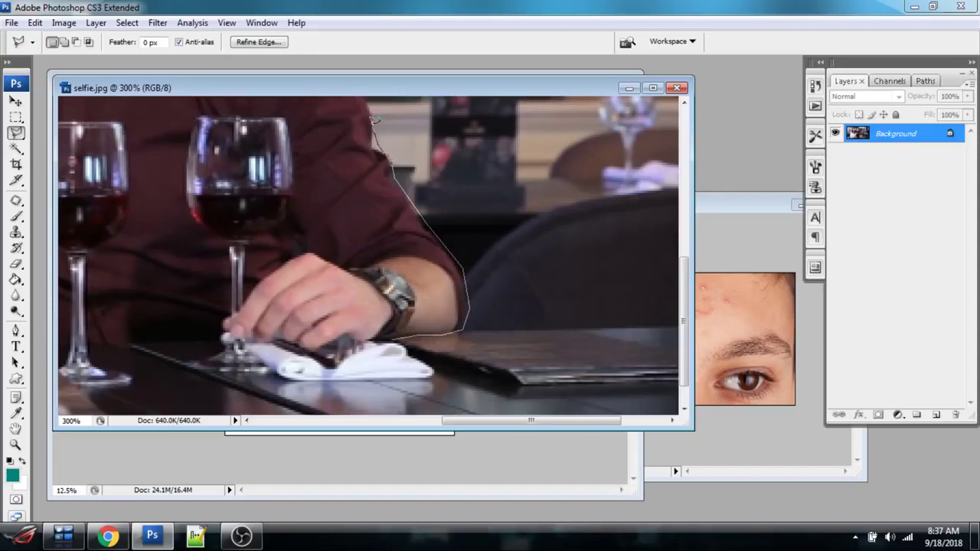
click(546, 139)
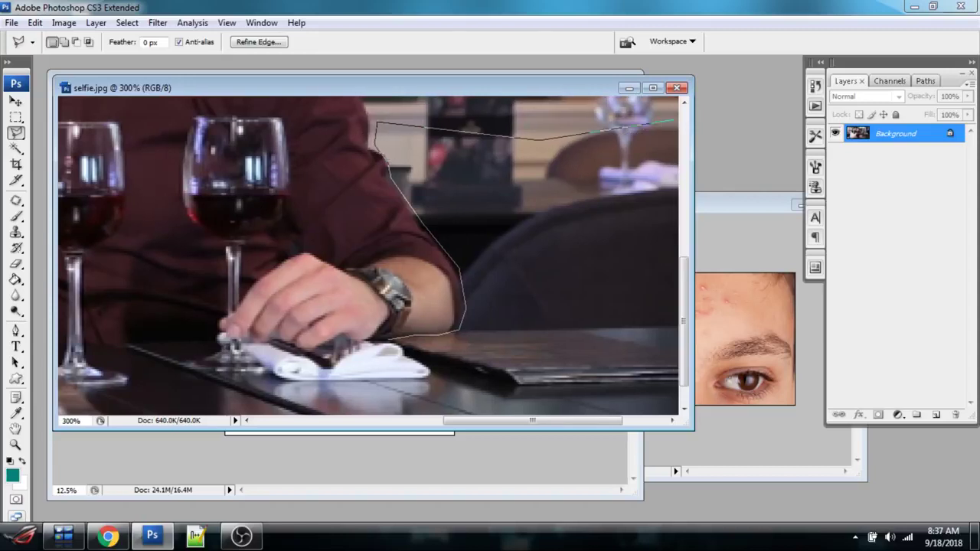
click(478, 387)
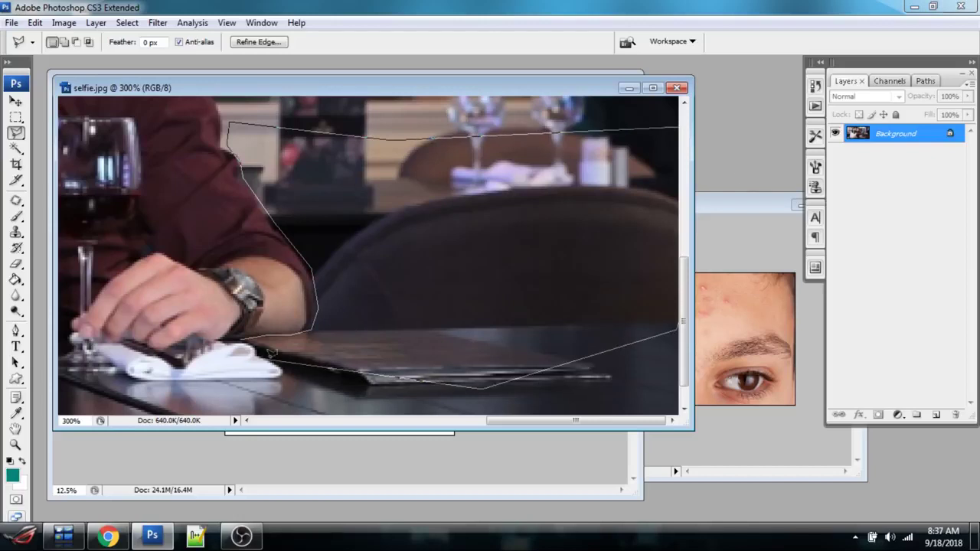
double_click(227, 353)
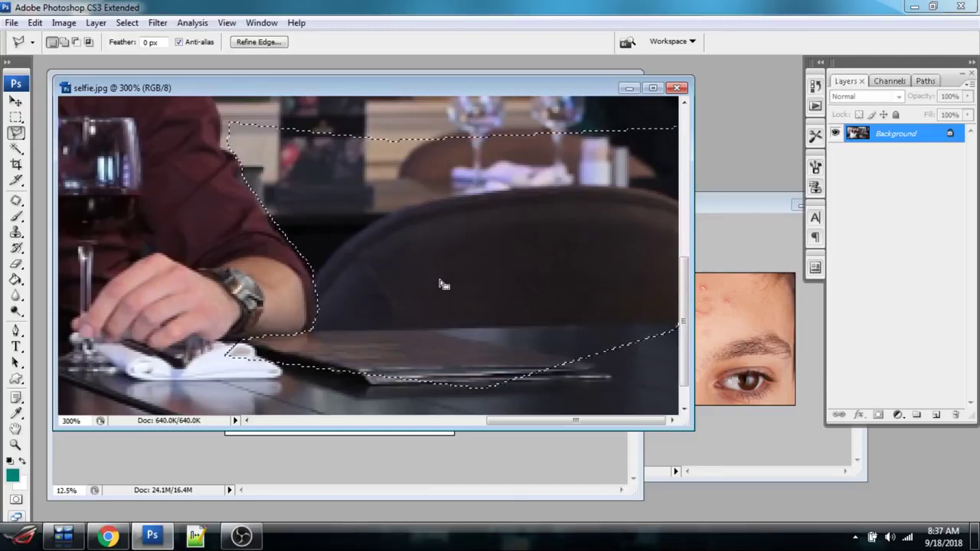
key(Delete)
key(z)
alt+click(368, 299)
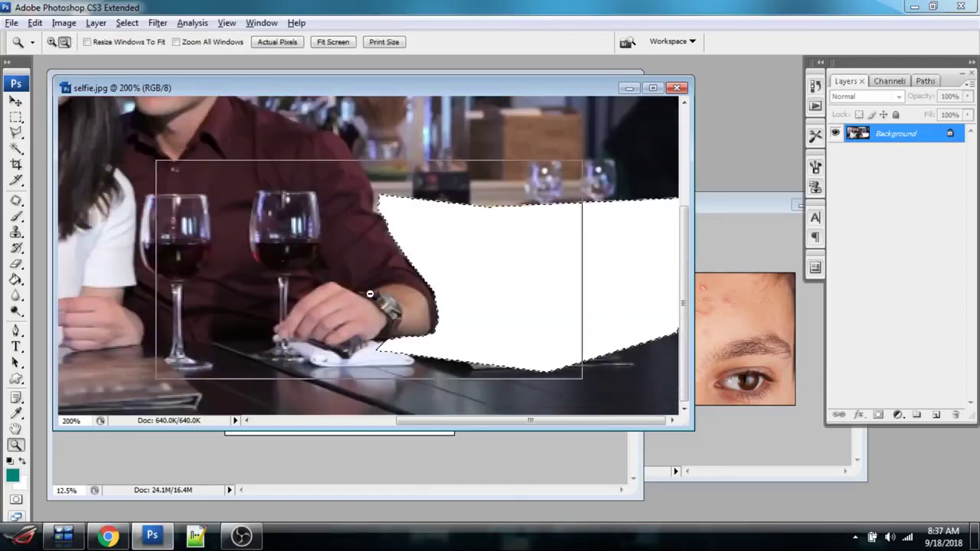
alt+click(372, 291)
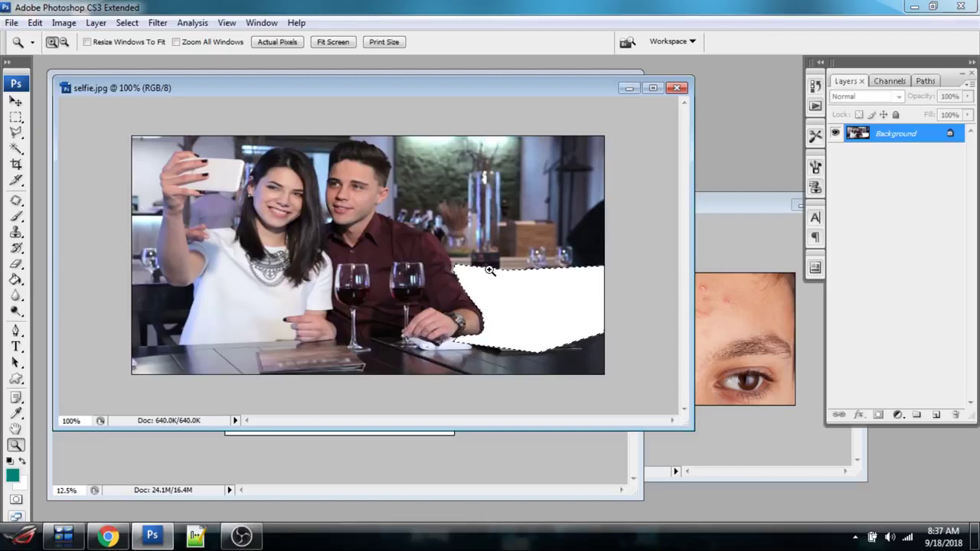
- Outline the couple with the Polygonal Lasso, invert the selection and delete the surrounding background
click(16, 134)
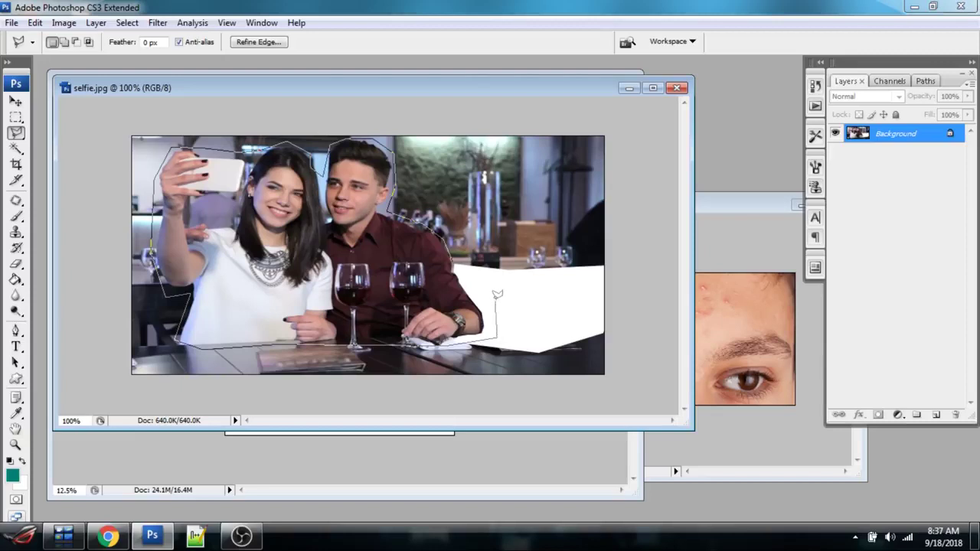
click(464, 280)
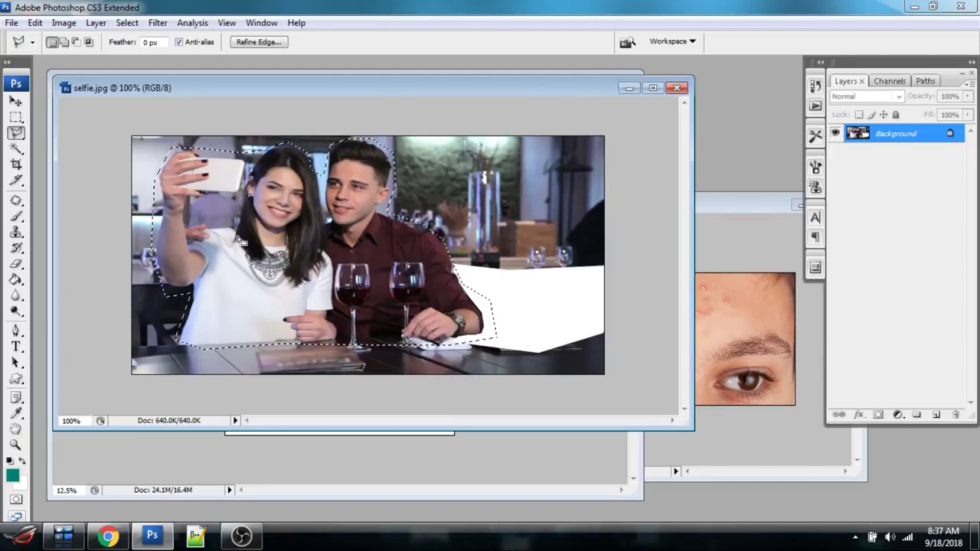
right_click(241, 217)
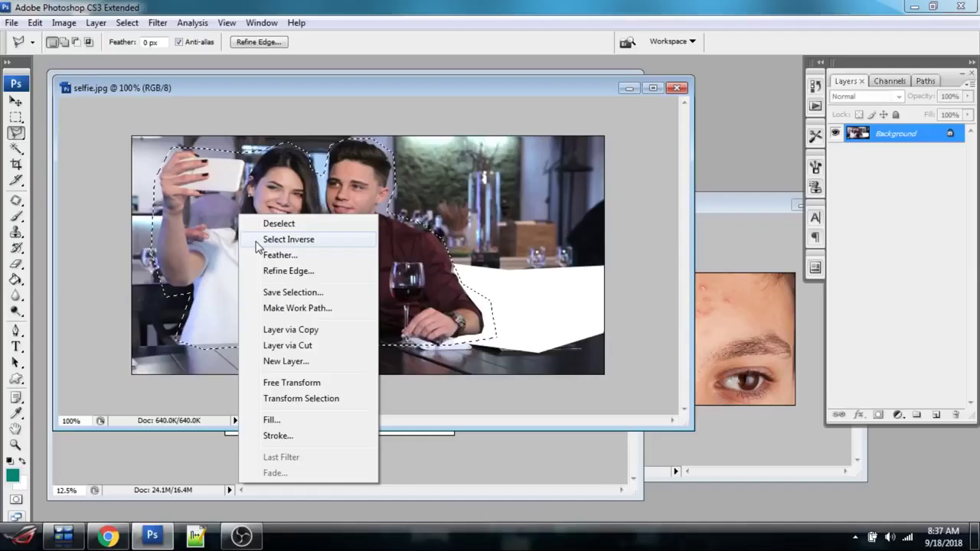
click(121, 224)
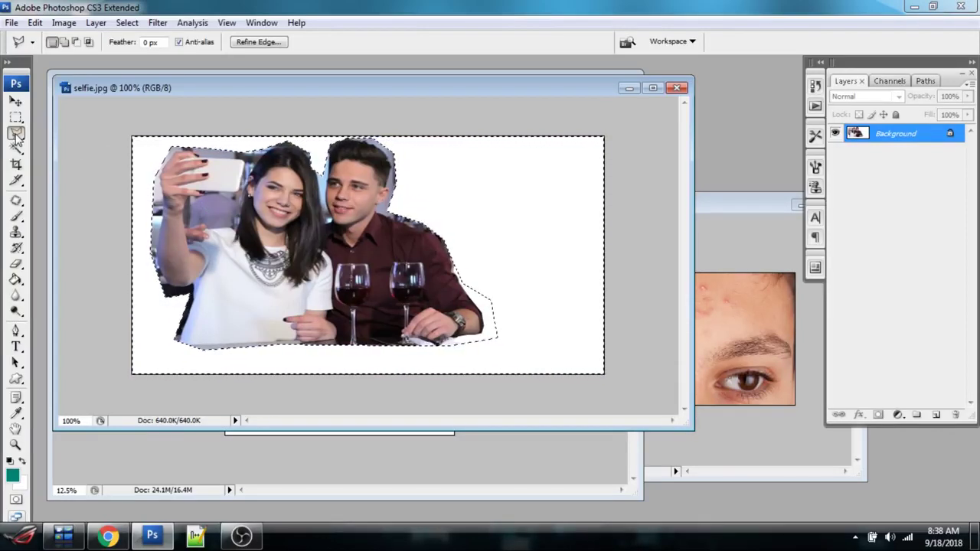
- Undo the background deletion in selfie.jpg and clear the selection around the couple
click(16, 136)
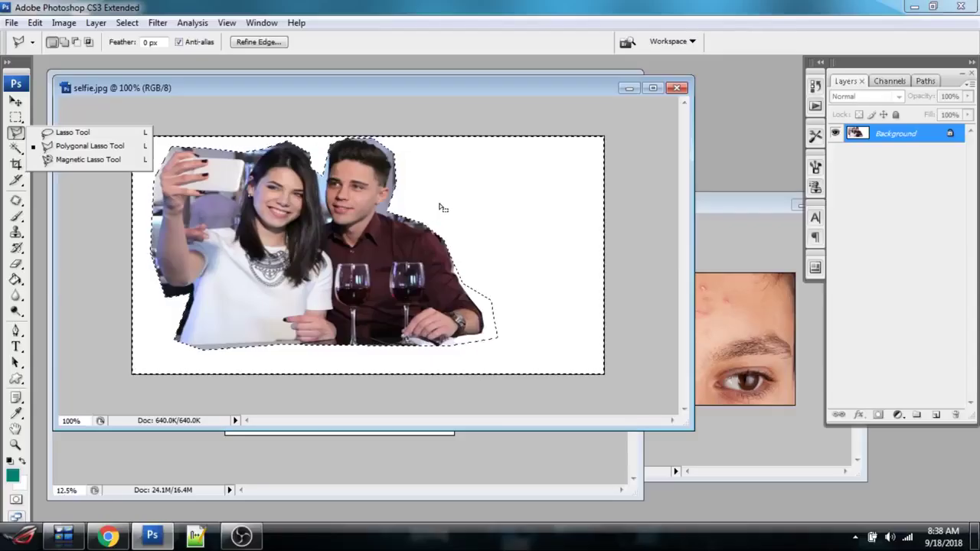
drag(537, 89, 629, 112)
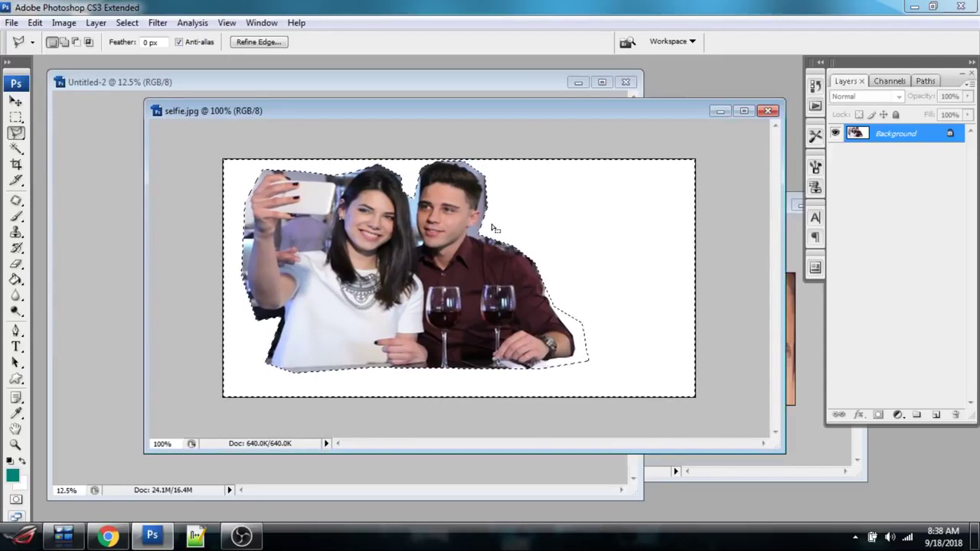
click(34, 23)
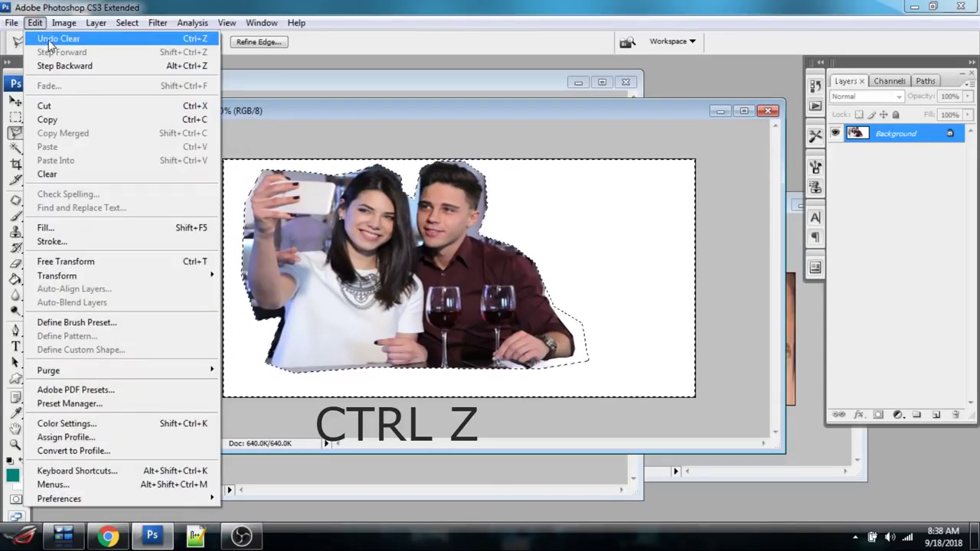
click(49, 40)
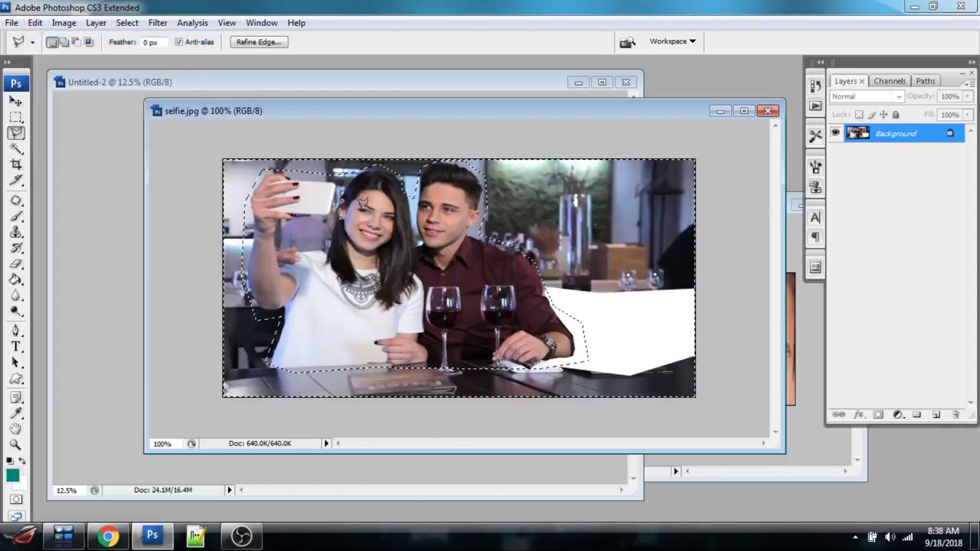
click(398, 222)
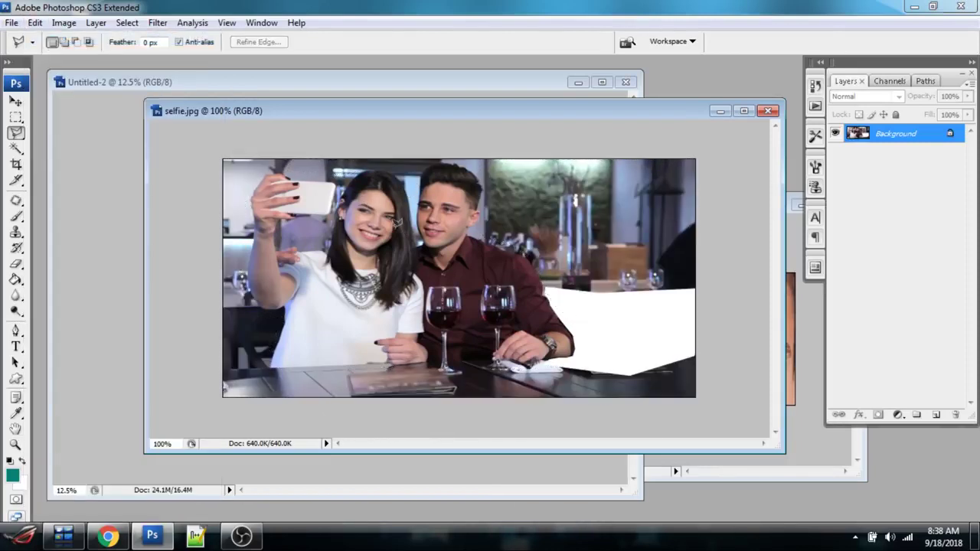
- Outline the couple freehand with the Lasso tool, delete everything outside the outline, and undo the deletion
click(15, 134)
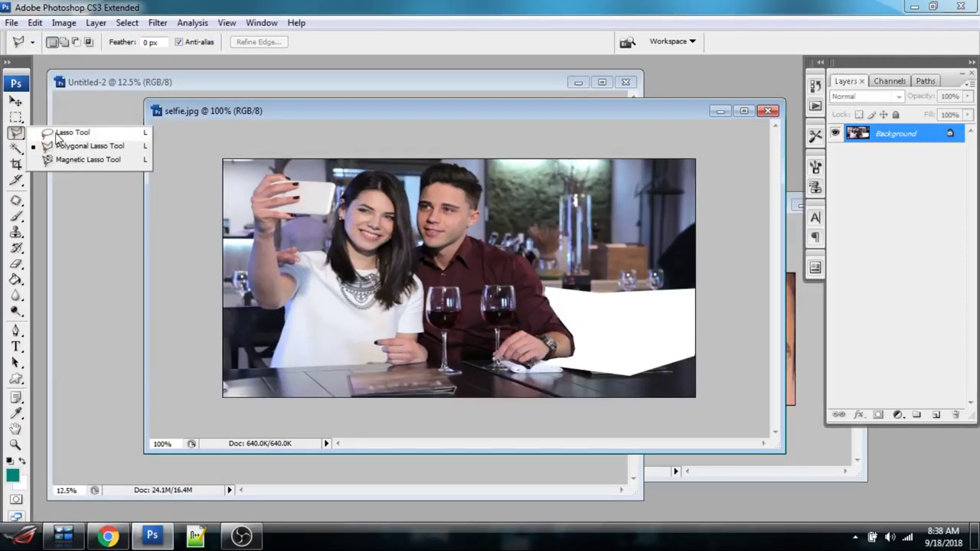
click(59, 137)
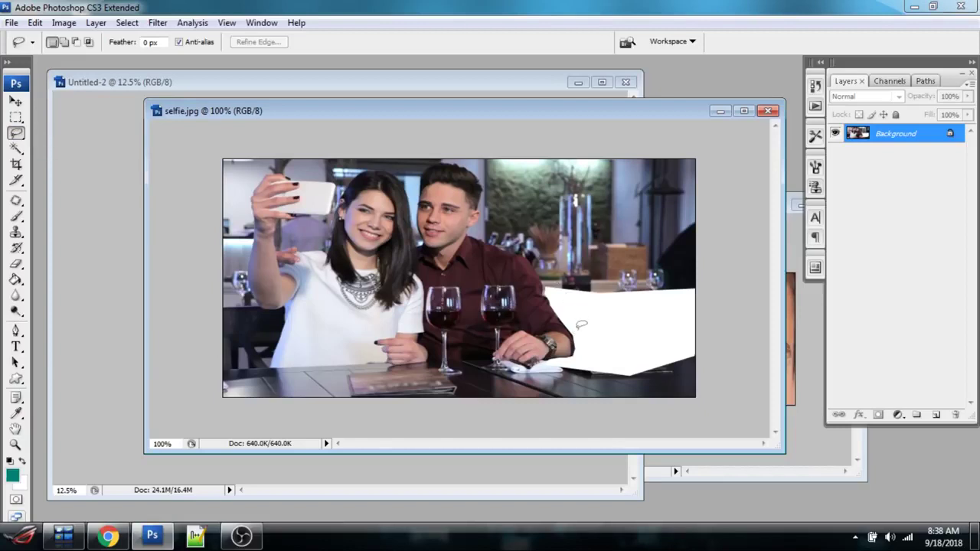
mouse_move(580, 325)
mouse_down()
mouse_move(568, 285)
mouse_move(545, 257)
mouse_move(511, 242)
mouse_up()
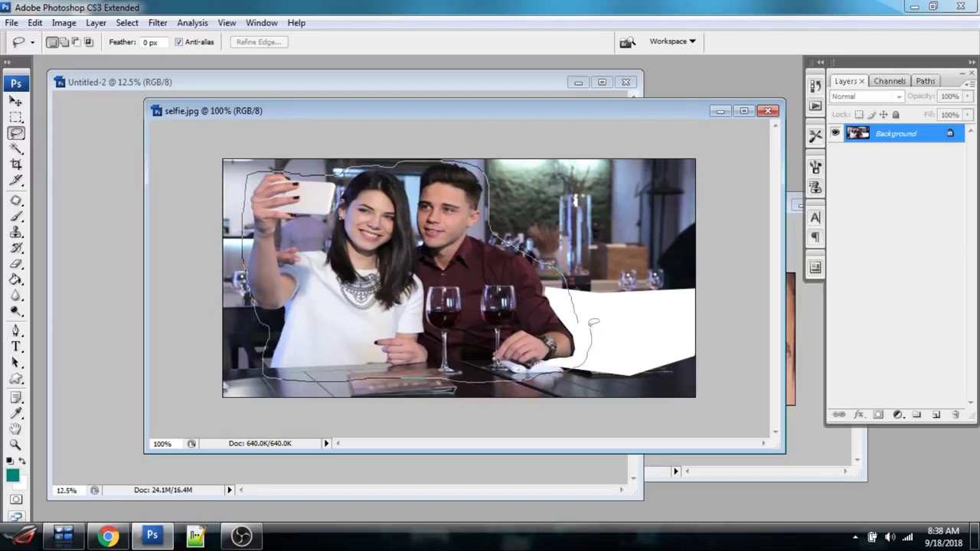
drag(580, 313, 580, 313)
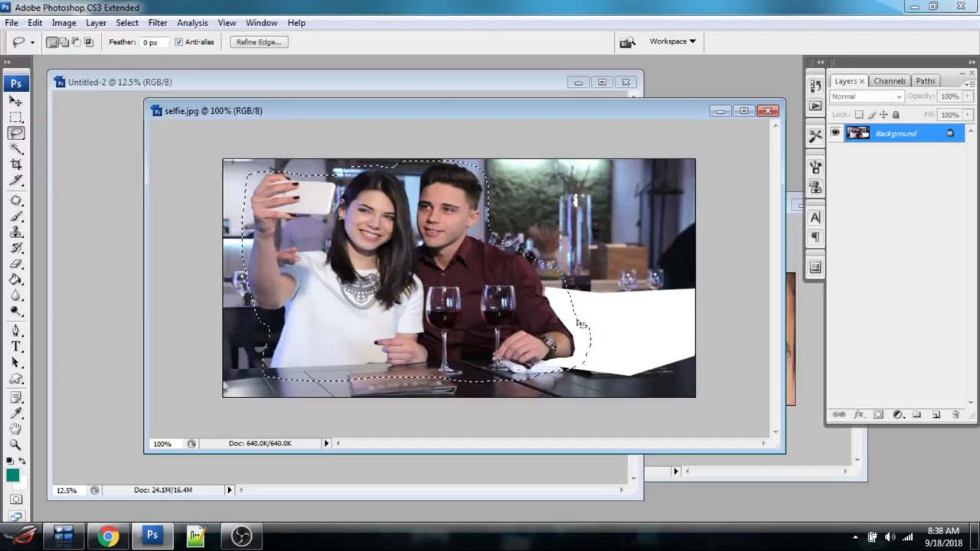
right_click(354, 255)
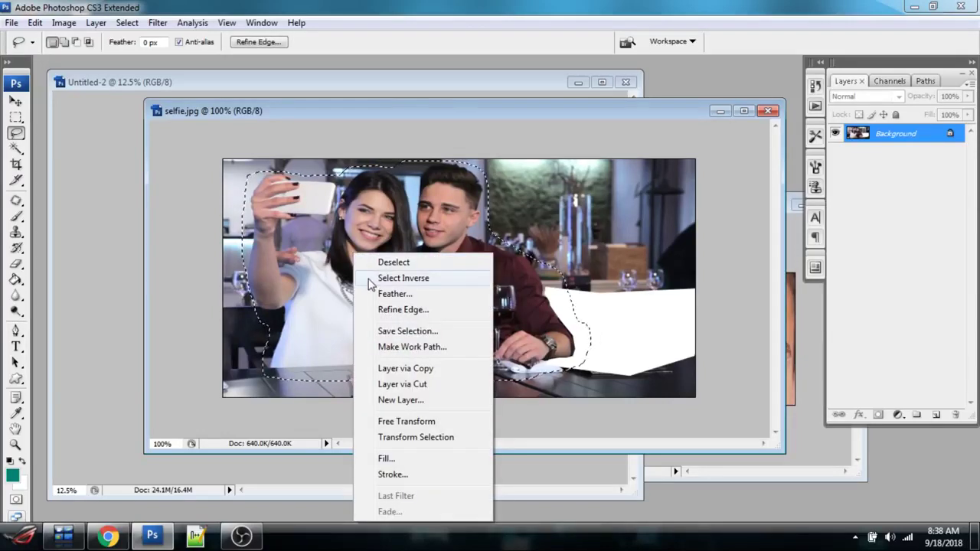
click(374, 278)
key(Delete)
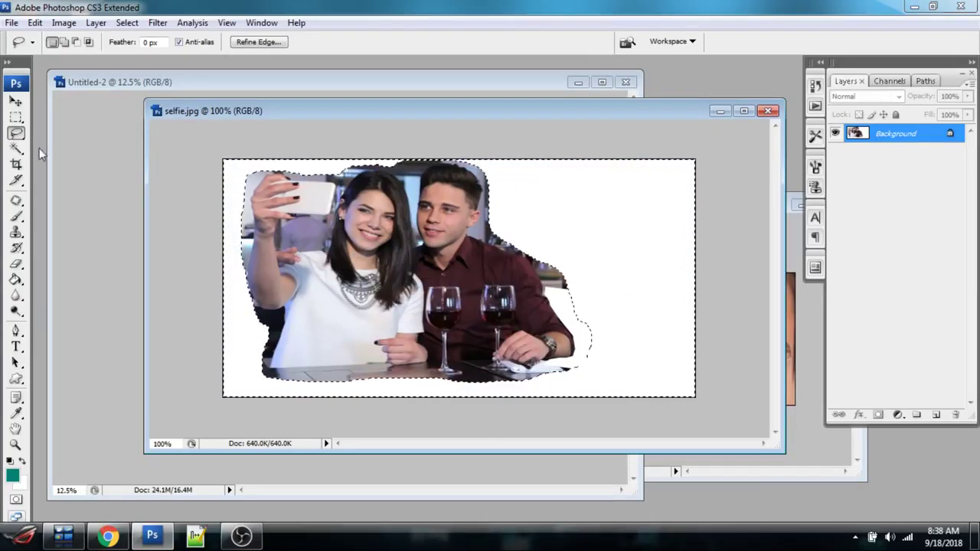
key(ctrl+z)
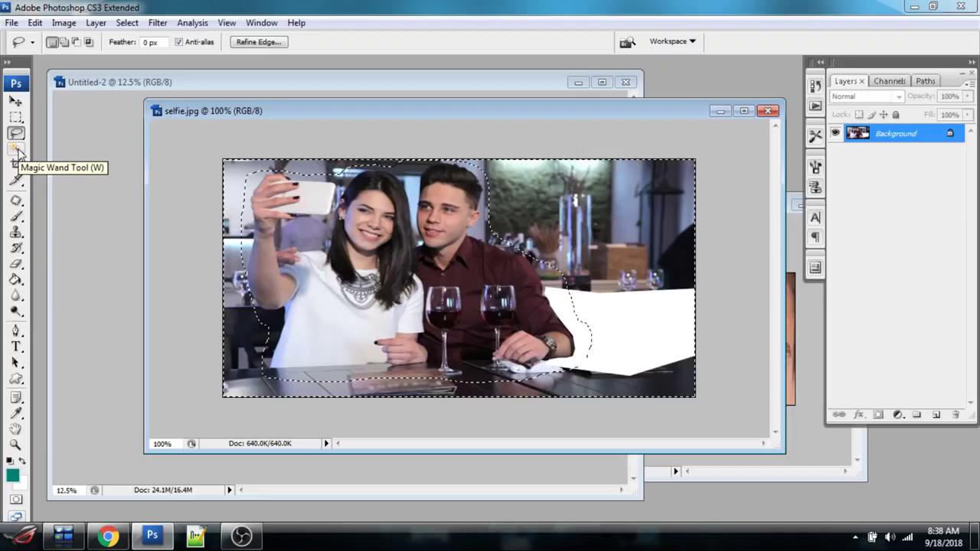
- Switch to the Magic Wand and deselect the inverted selection around the couple
click(17, 149)
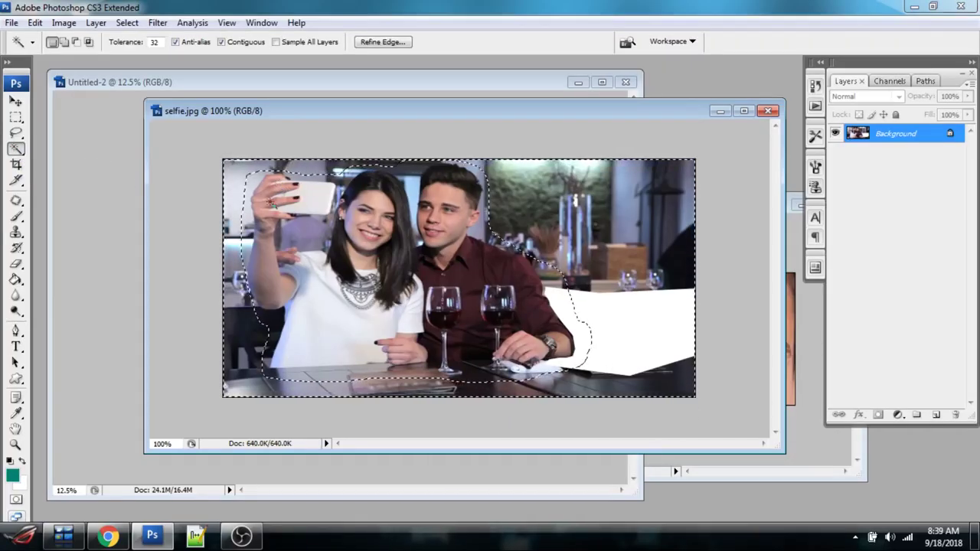
key(ctrl+d)
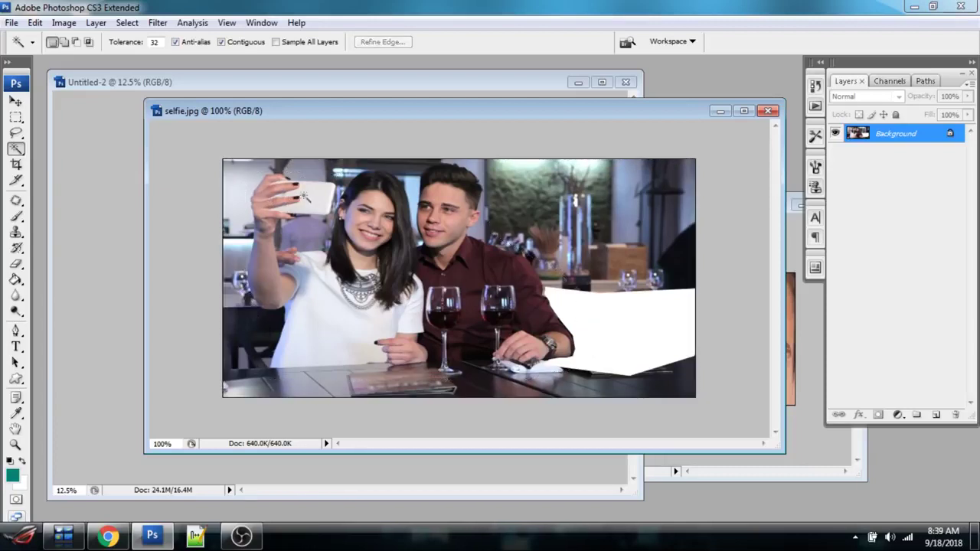
click(527, 215)
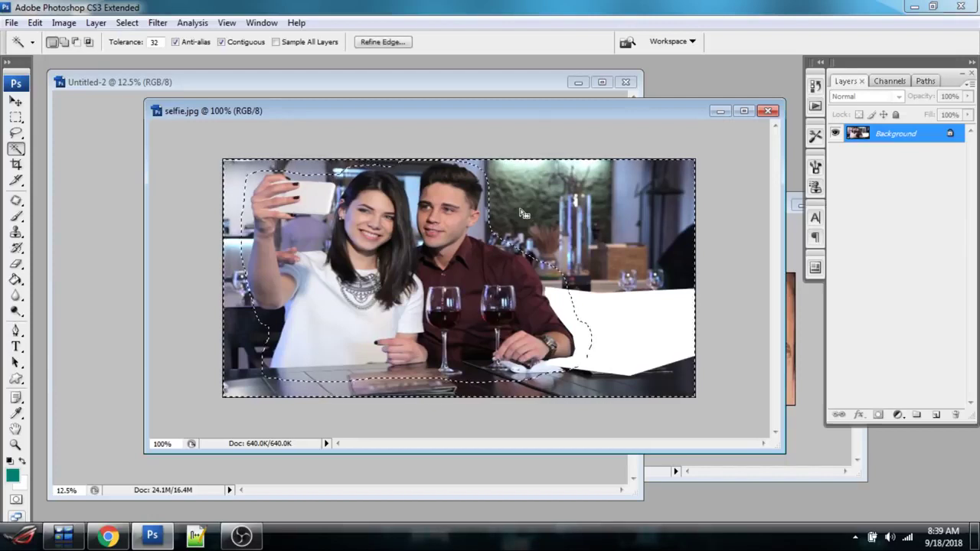
right_click(528, 197)
right_click(512, 176)
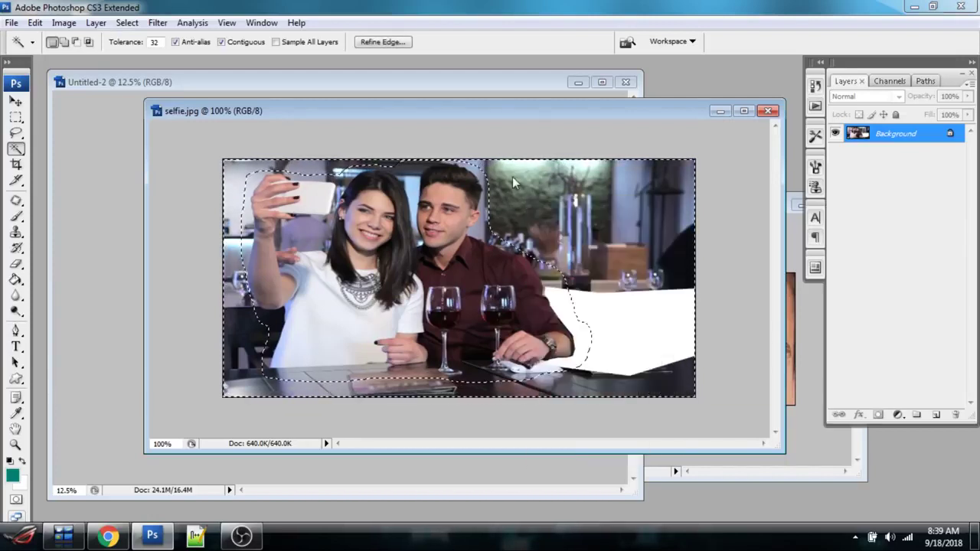
right_click(513, 176)
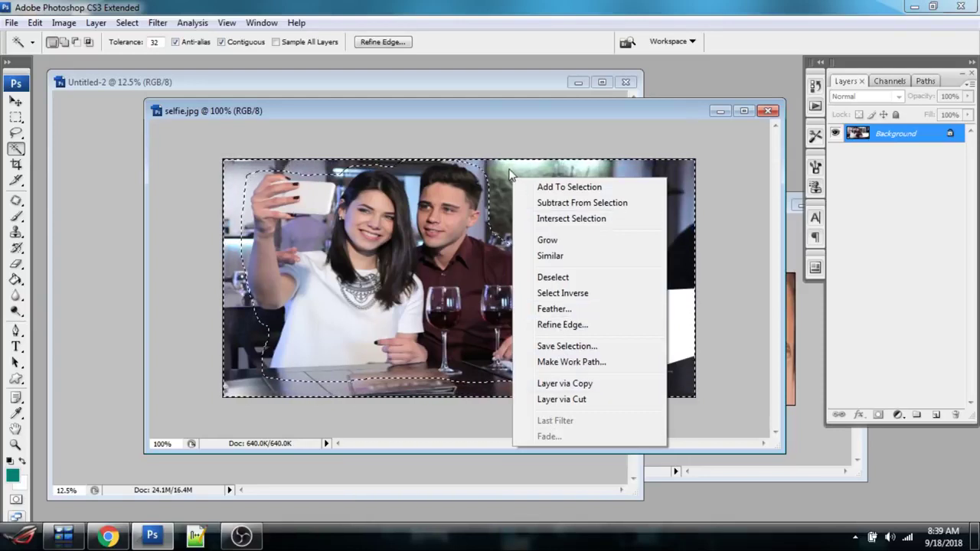
click(548, 278)
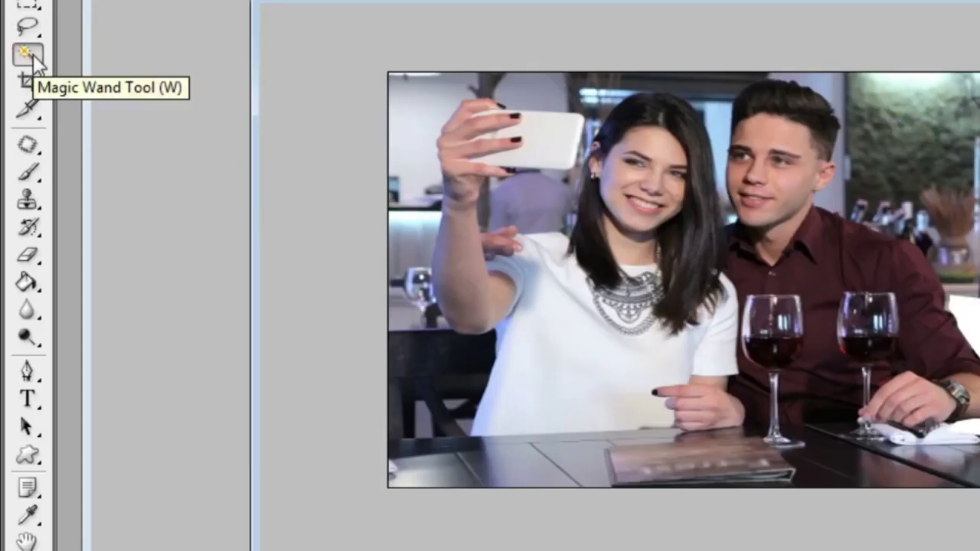
- Try Magic Wand selections on the green wall and the grey column behind the man, adding areas to the selection
click(33, 54)
click(897, 156)
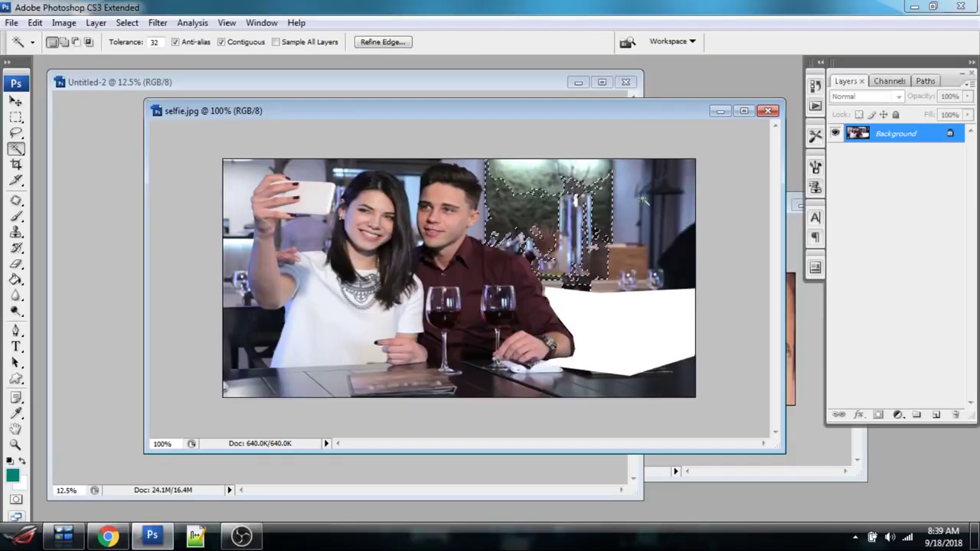
click(628, 176)
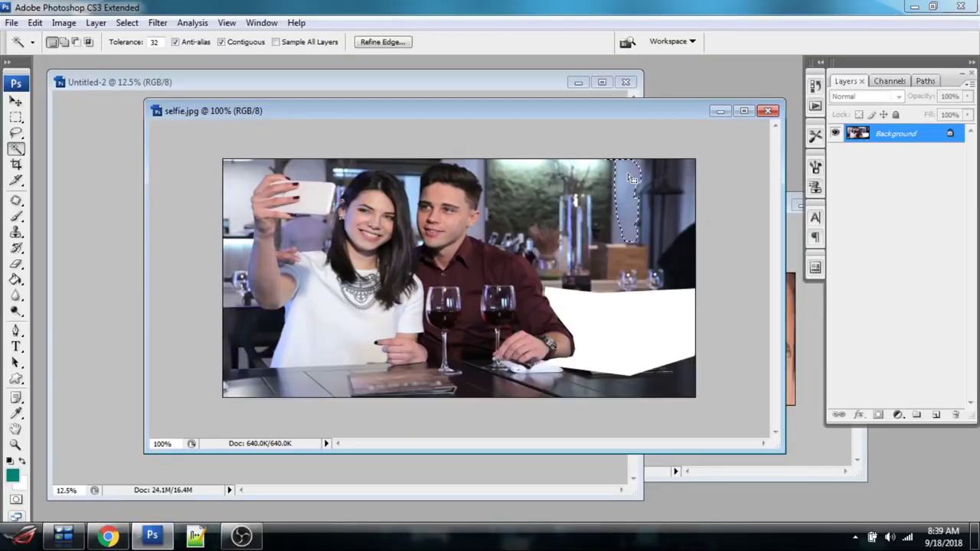
shift+click(523, 186)
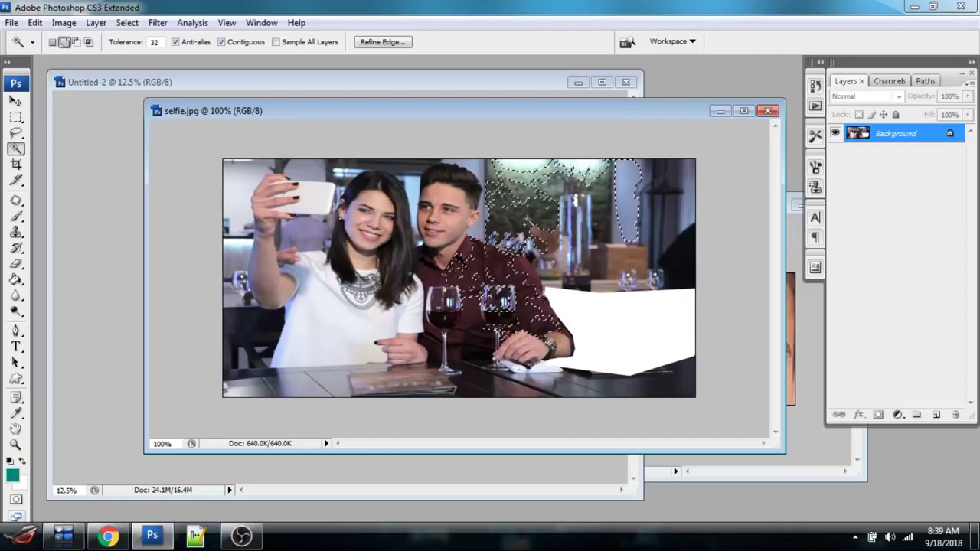
shift+click(633, 228)
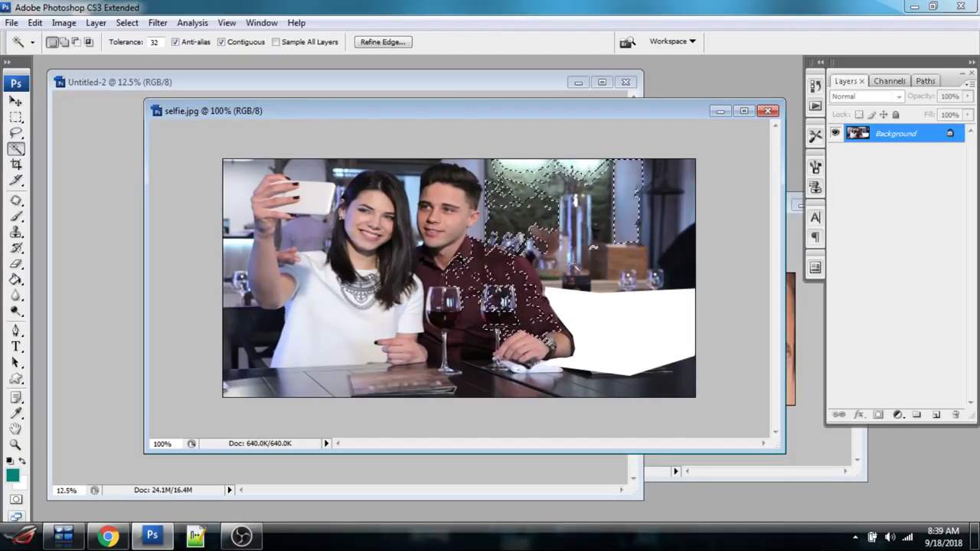
- Select the tabletop in front of the woman with the Magic Wand, delete it, and undo the deletion
click(307, 380)
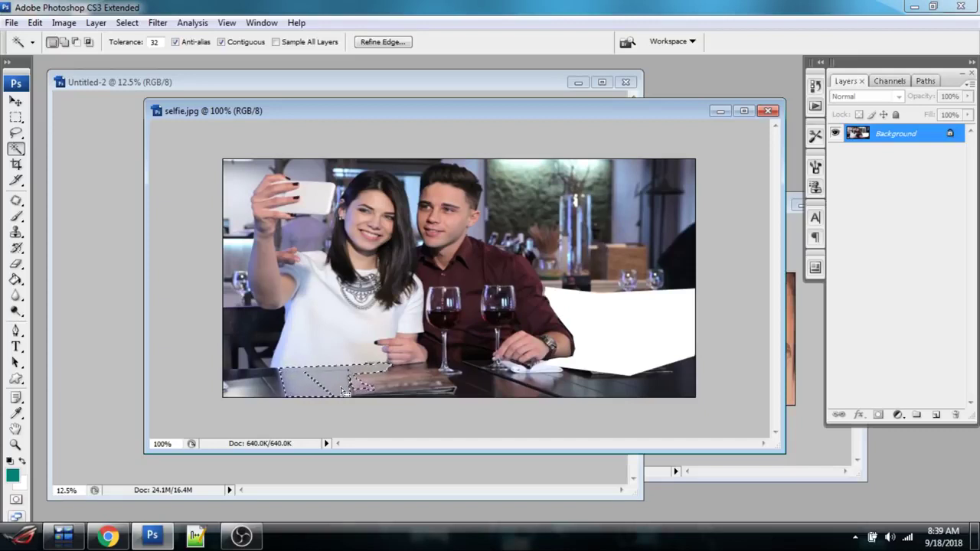
key(Delete)
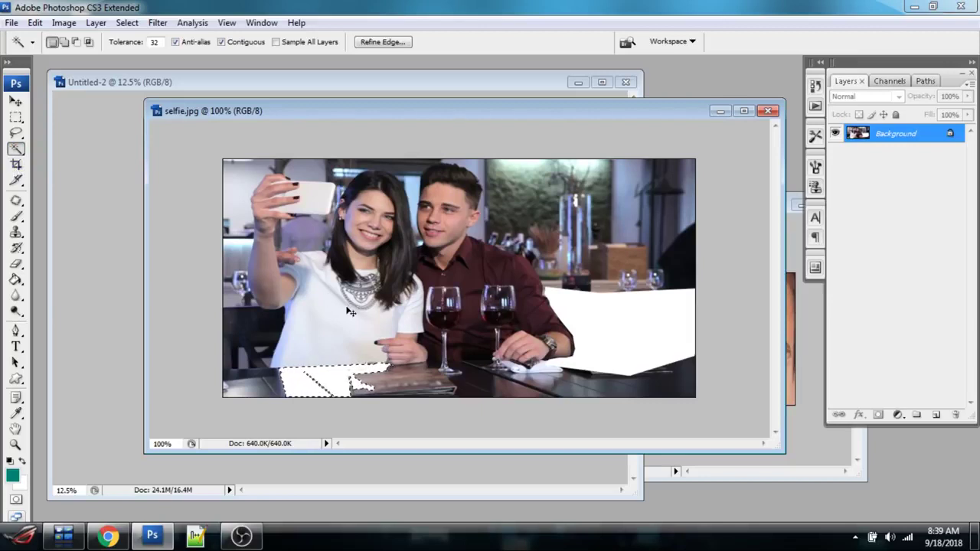
key(ctrl+z)
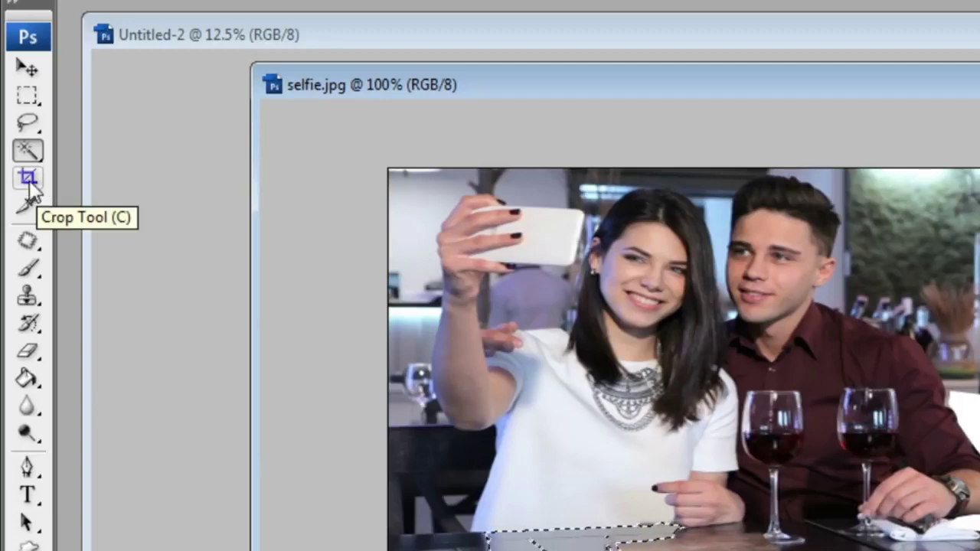
- Crop selfie.jpg closely around the couple, trimming both sides and the lower table area while keeping the full height above them
click(28, 182)
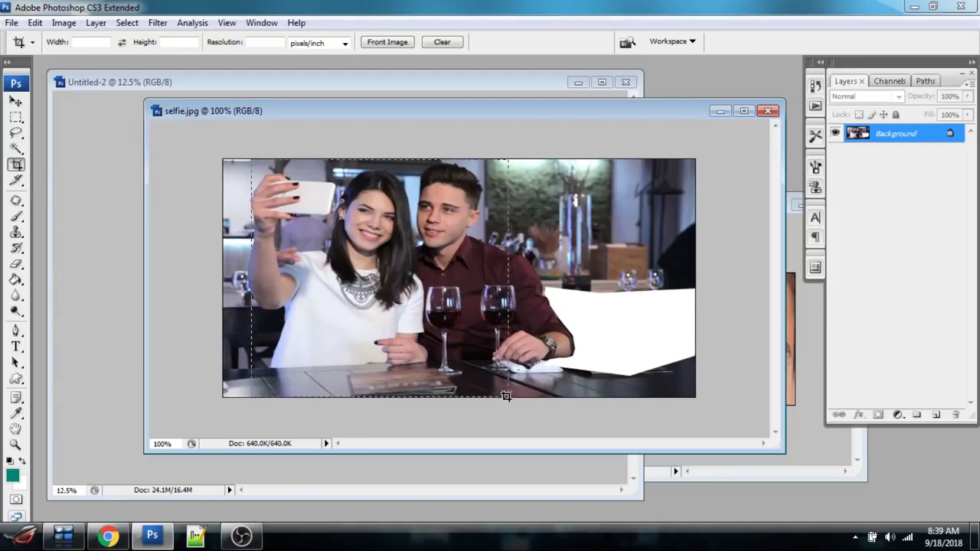
drag(506, 396, 583, 396)
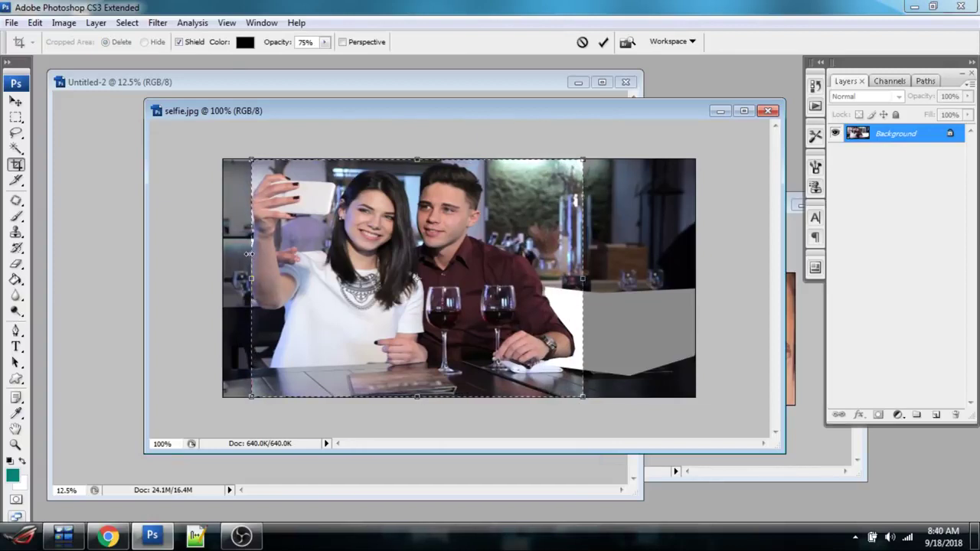
drag(249, 254, 241, 252)
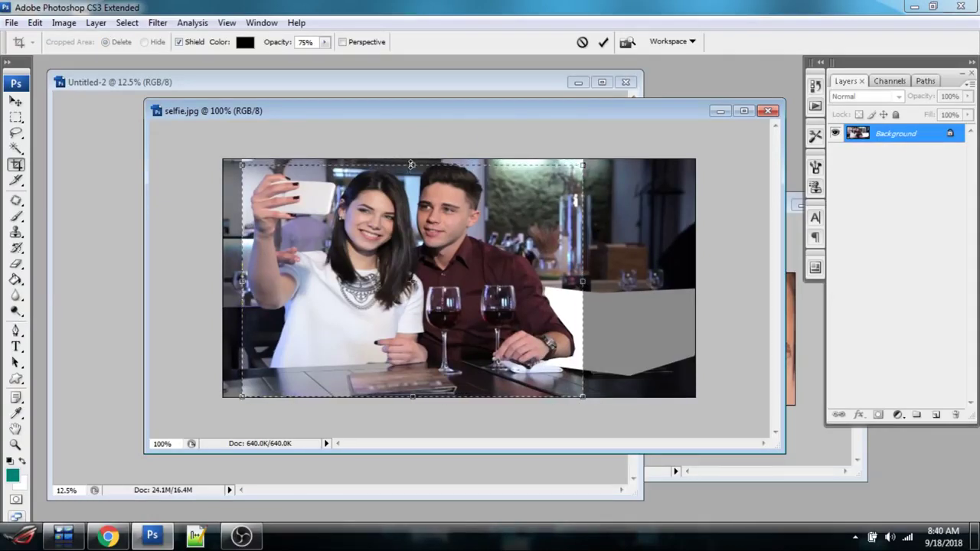
drag(412, 397, 413, 374)
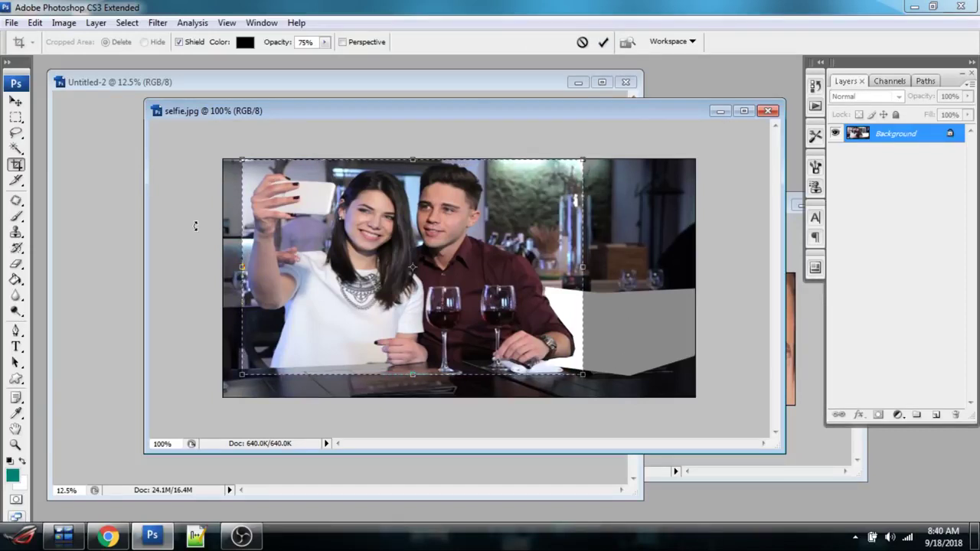
click(604, 42)
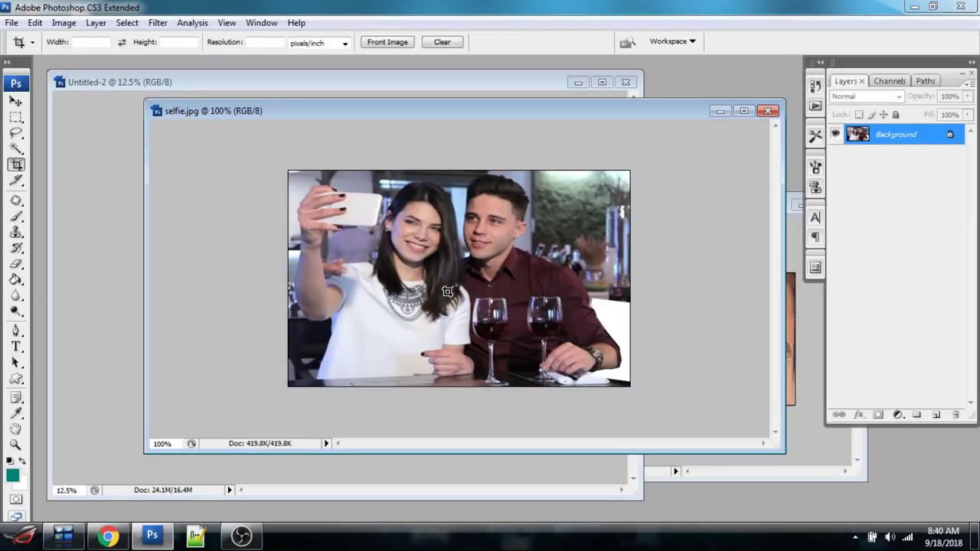
- Trace the background around the couple with the Magnetic Lasso and delete the selected area
click(17, 134)
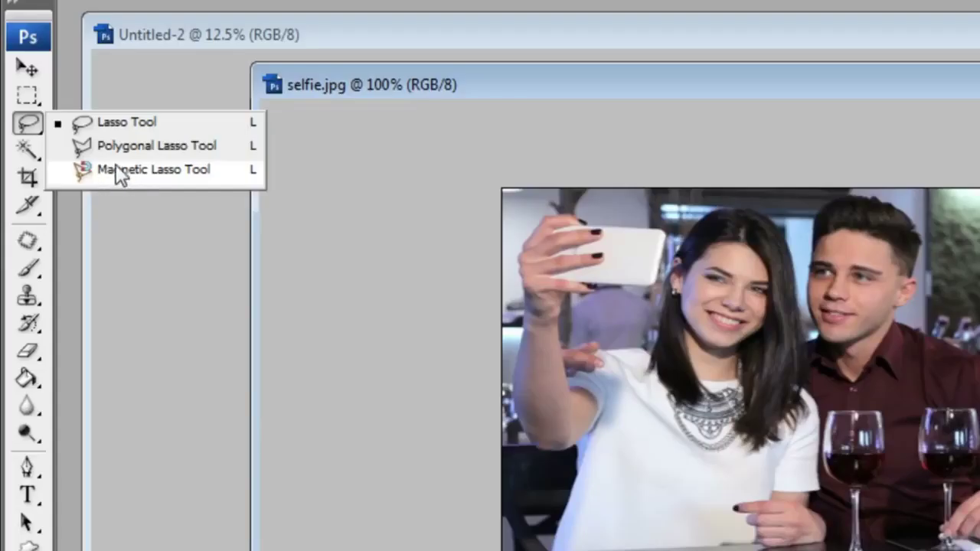
click(117, 167)
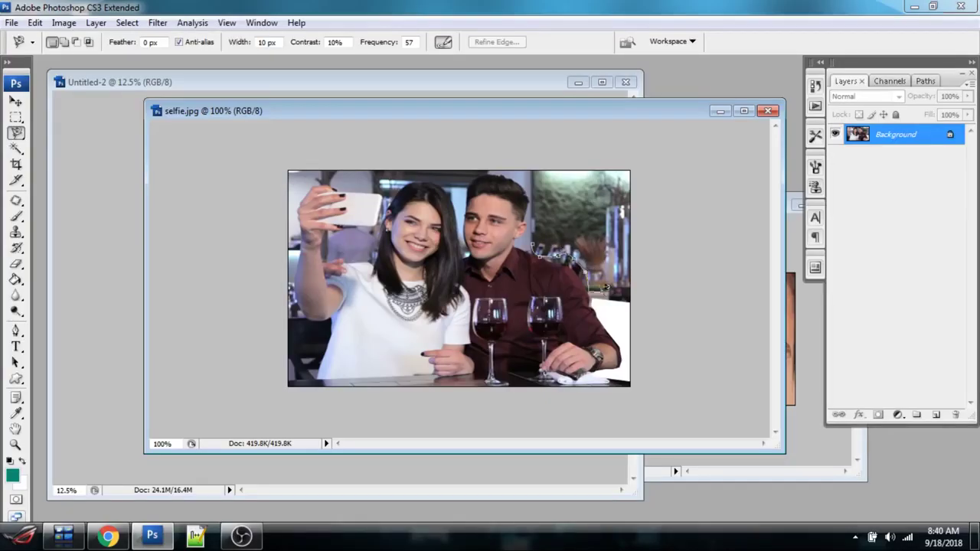
mouse_move(627, 296)
mouse_down()
mouse_move(640, 212)
mouse_move(622, 169)
mouse_move(307, 148)
mouse_move(278, 199)
mouse_move(274, 285)
mouse_move(291, 374)
mouse_up()
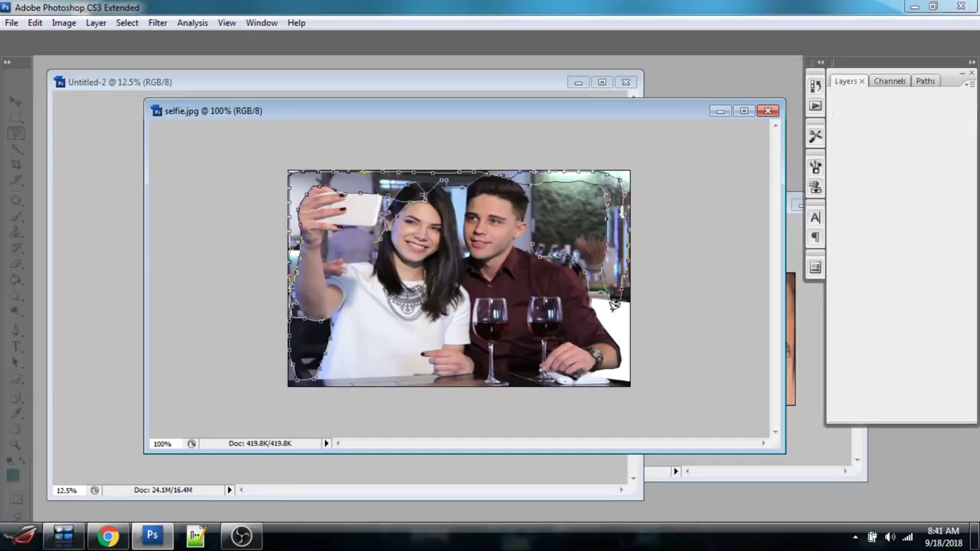
double_click(537, 239)
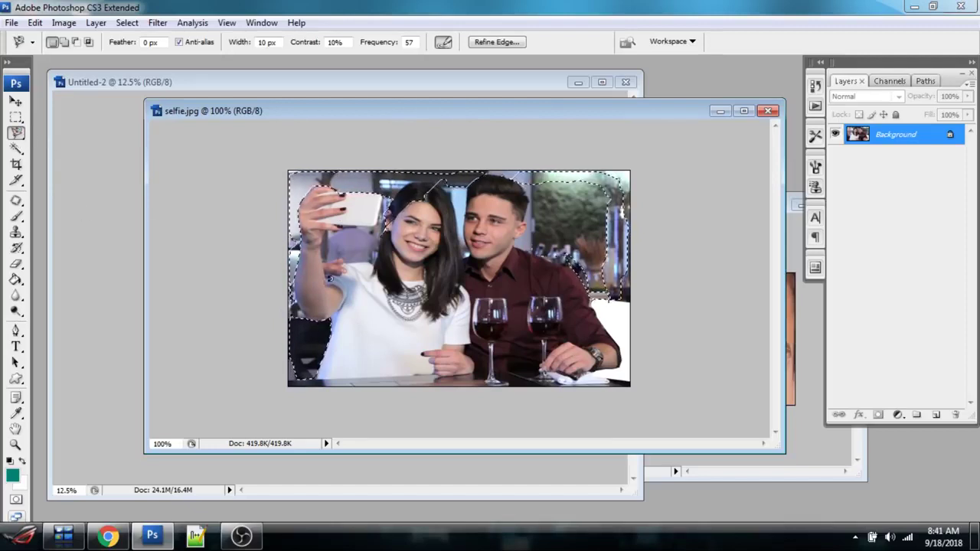
key(Delete)
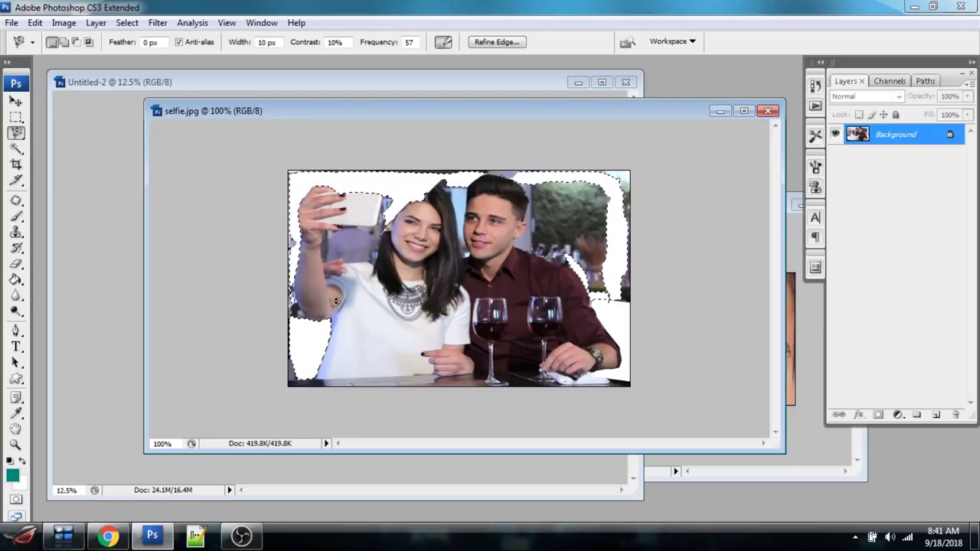
- Undo the last deletion of the background around the couple and clear the selection
click(35, 23)
click(46, 37)
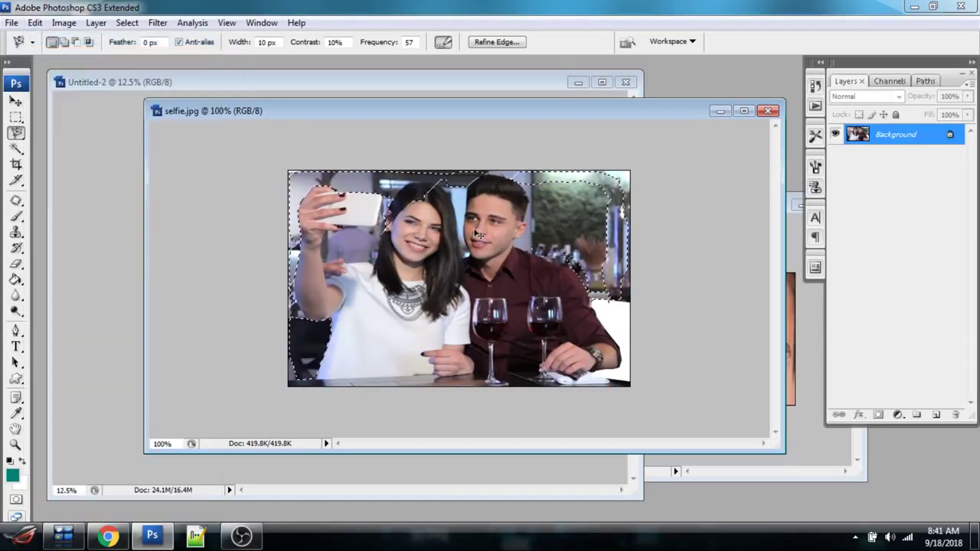
key(ctrl+d)
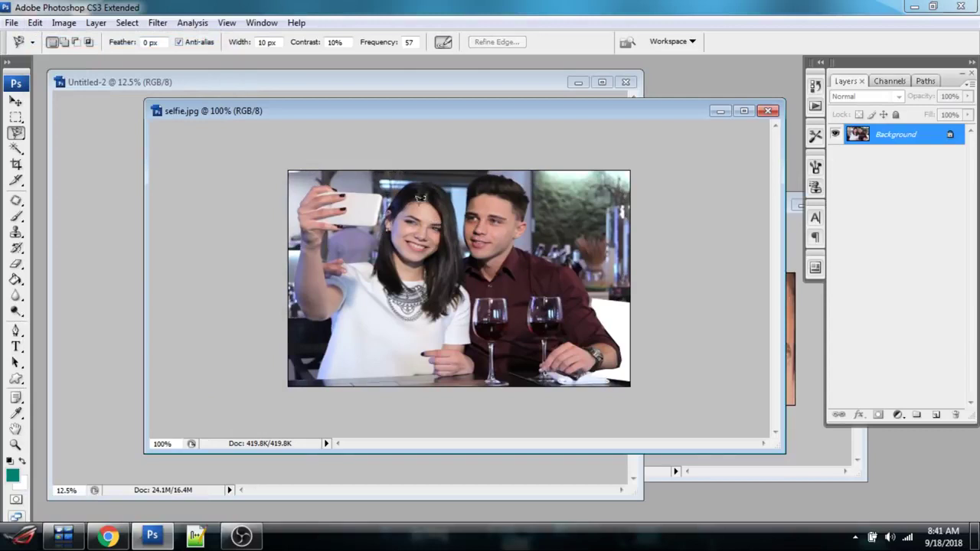
- Activate the Spot Healing Brush and close selfie.jpg without saving its changes
click(17, 201)
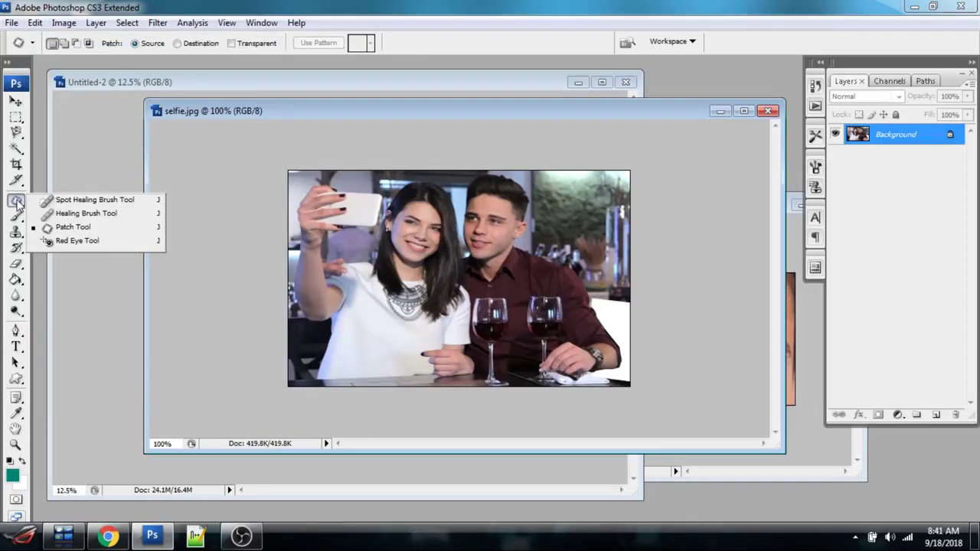
click(83, 200)
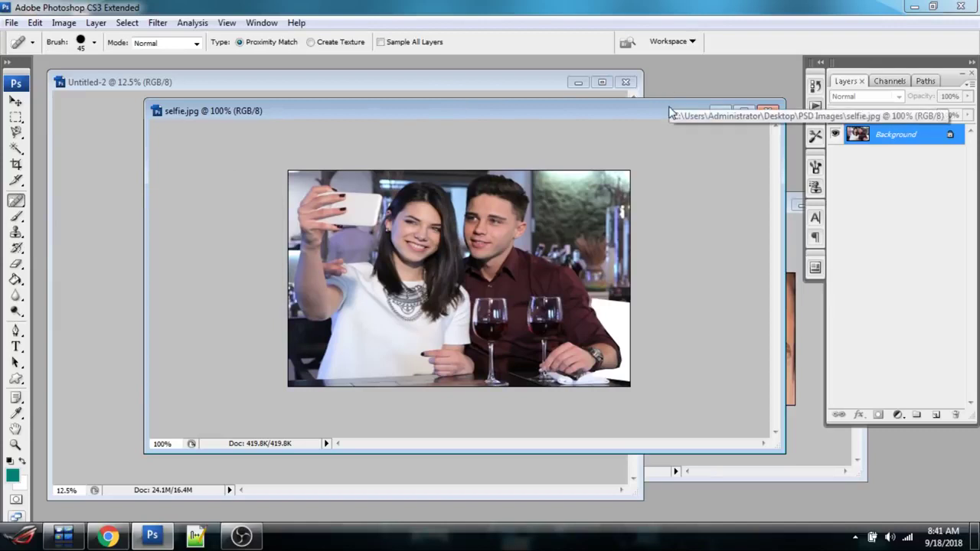
click(768, 110)
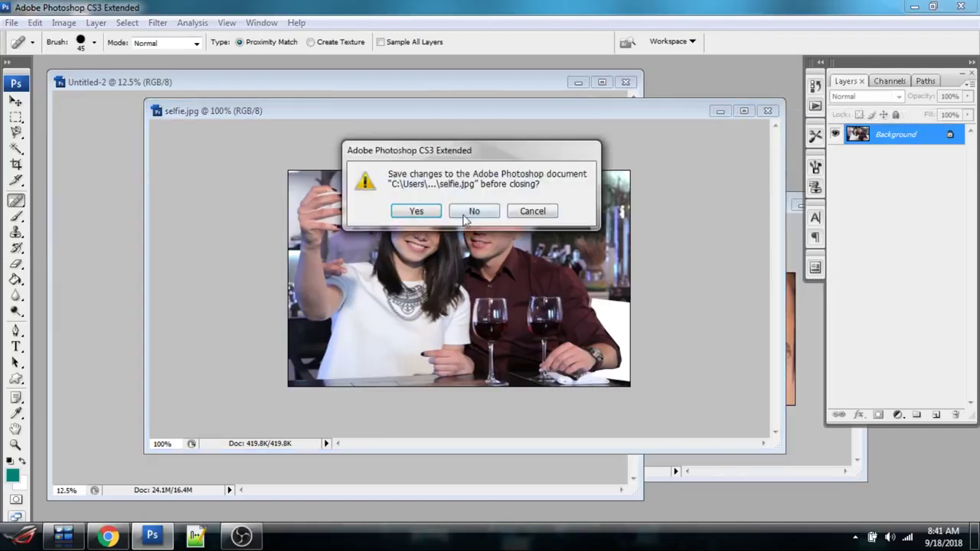
click(474, 217)
- Copy the acne.jpg photo into Untitled-2 as a new layer and place it below the two rows of tiled photos
click(752, 211)
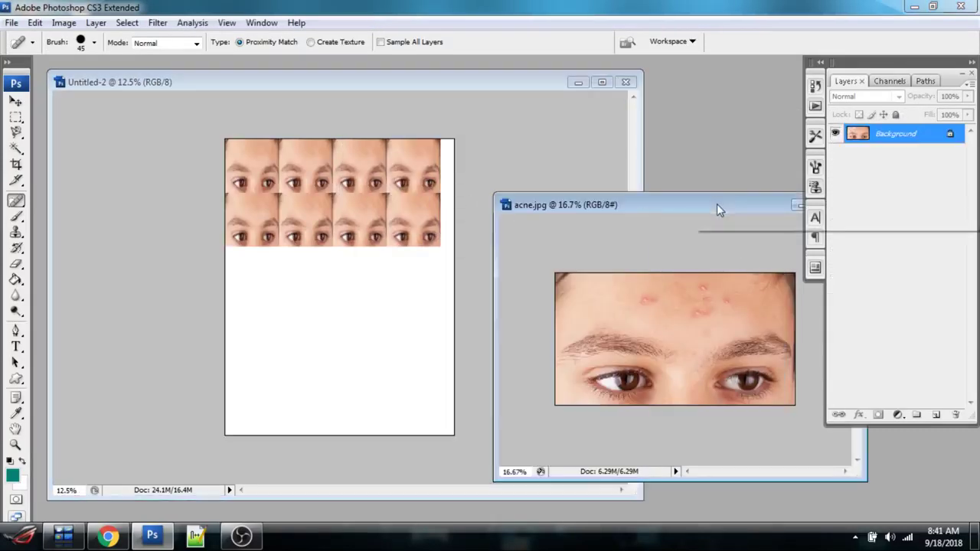
drag(725, 212, 484, 155)
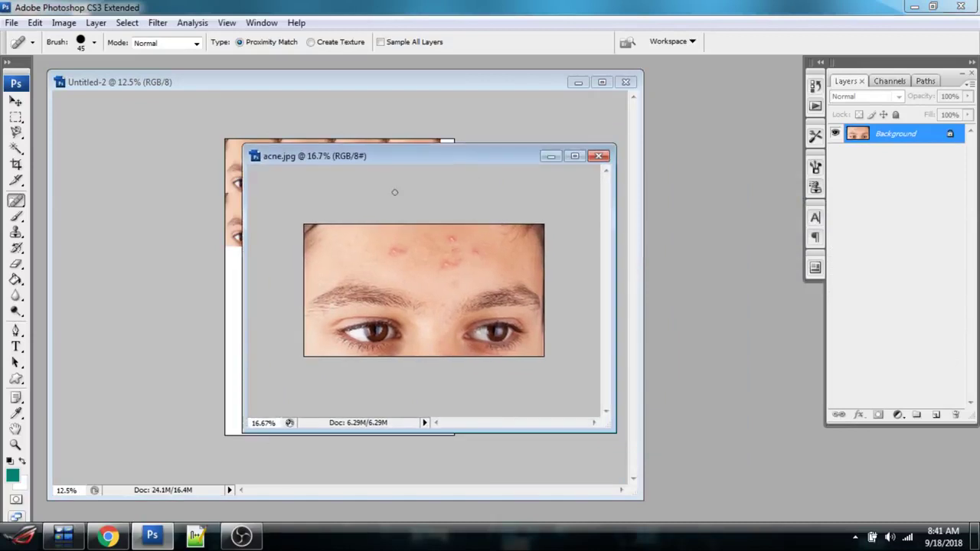
drag(373, 147, 613, 160)
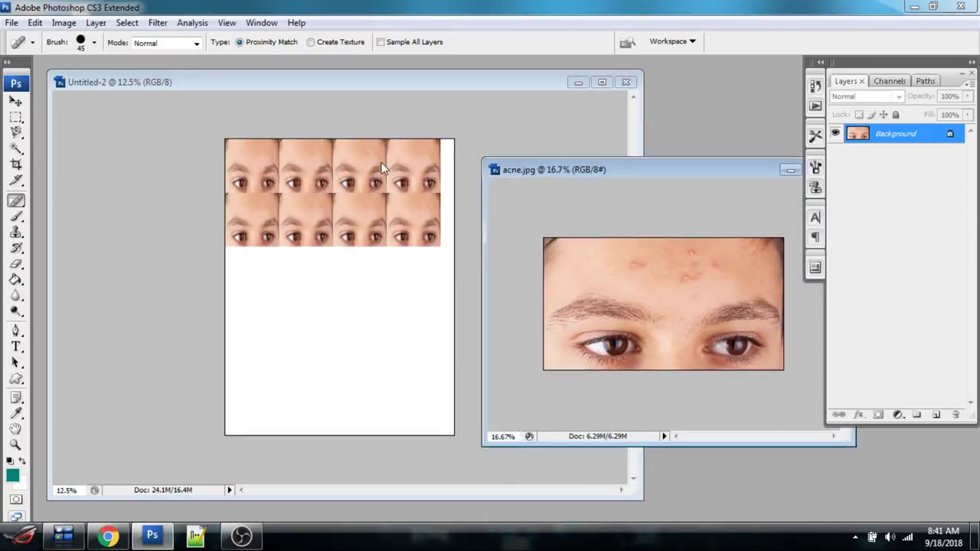
click(16, 103)
drag(614, 300, 279, 243)
key(ctrl+space)
ctrl+click(311, 219)
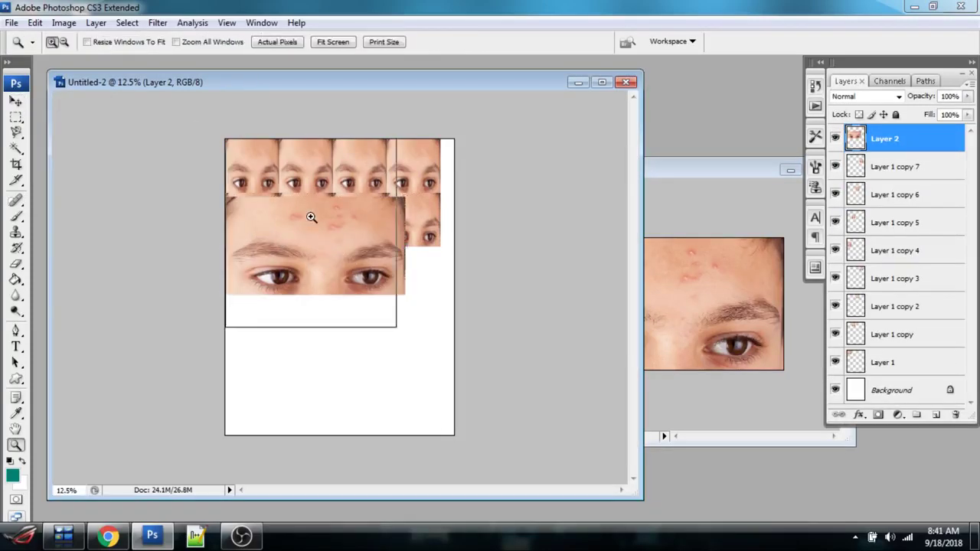
drag(350, 249, 365, 340)
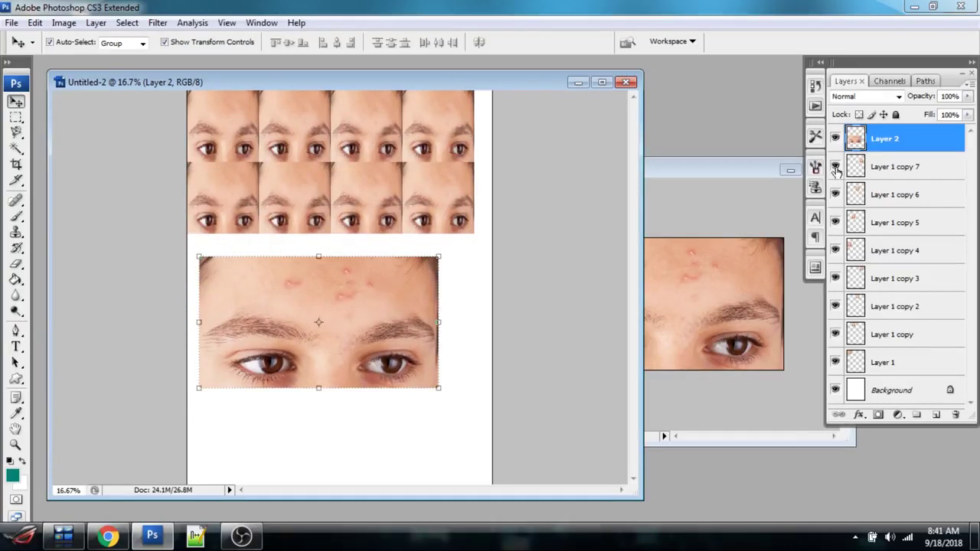
- Hide Layer 1 and all its copies, keeping the Background visible, and move the large photo slightly up the page
click(835, 167)
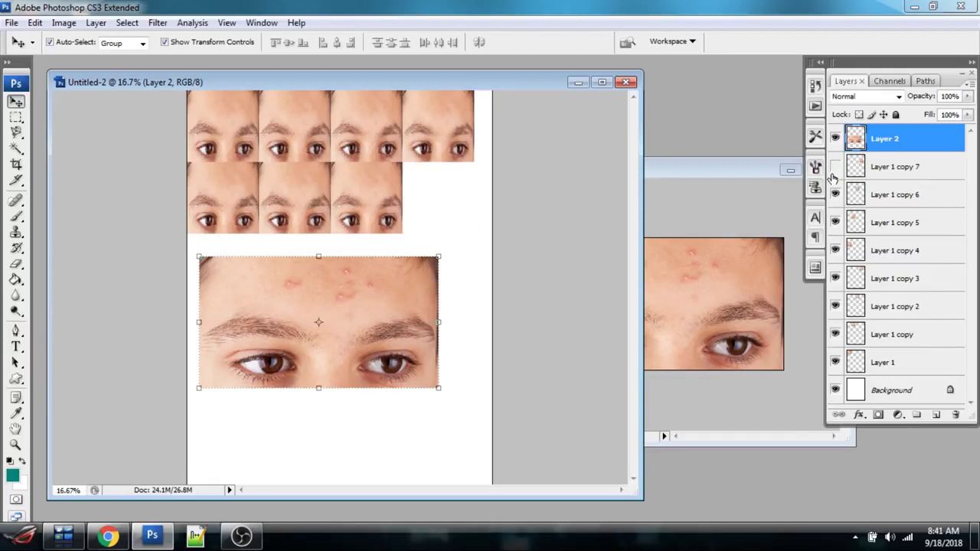
drag(837, 257, 838, 375)
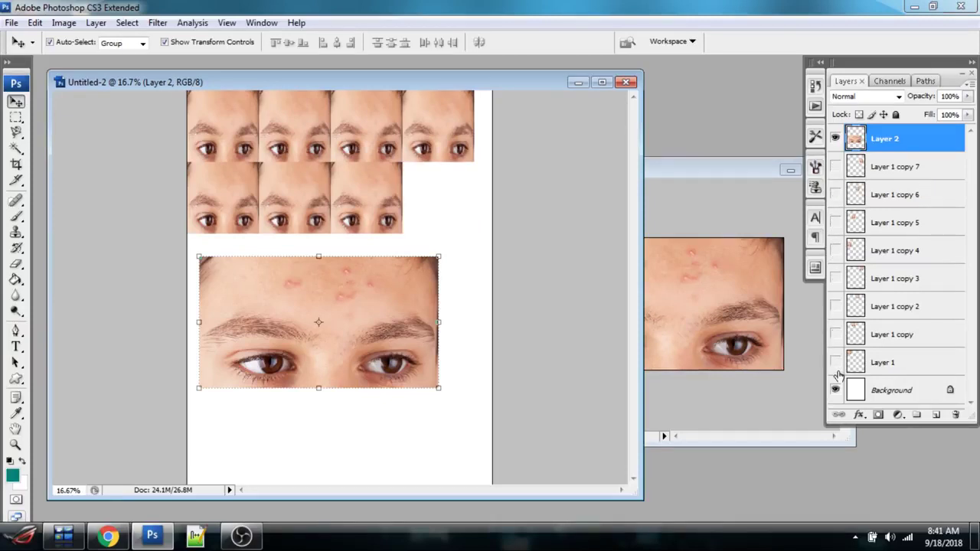
click(835, 391)
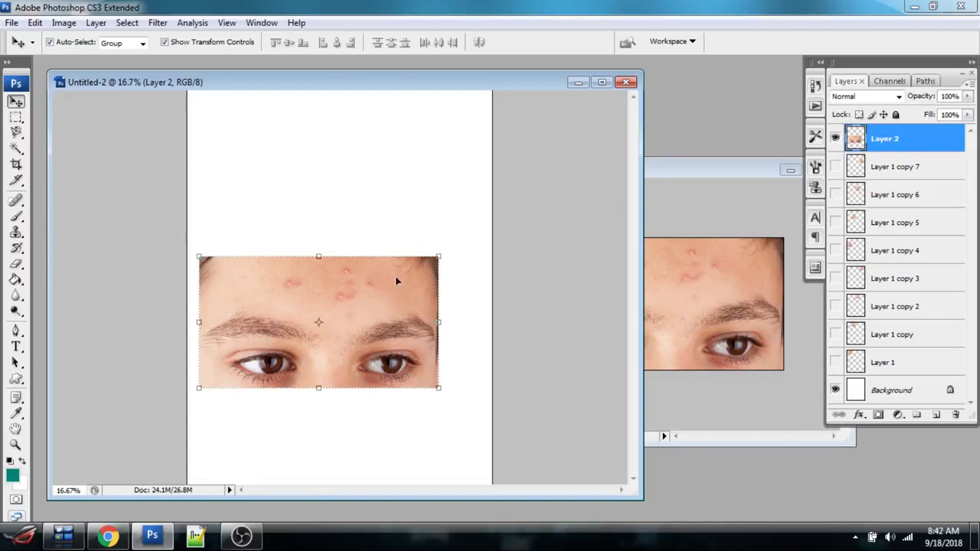
drag(351, 288, 357, 238)
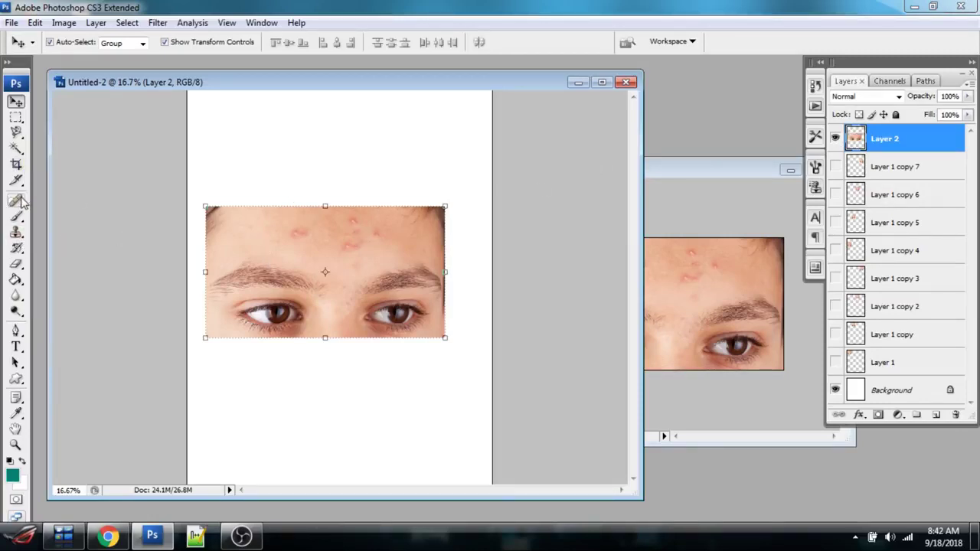
- Heal the double pimple above the left eyebrow on Layer 2 using the Spot Healing Brush with a 66 px diameter
key(z)
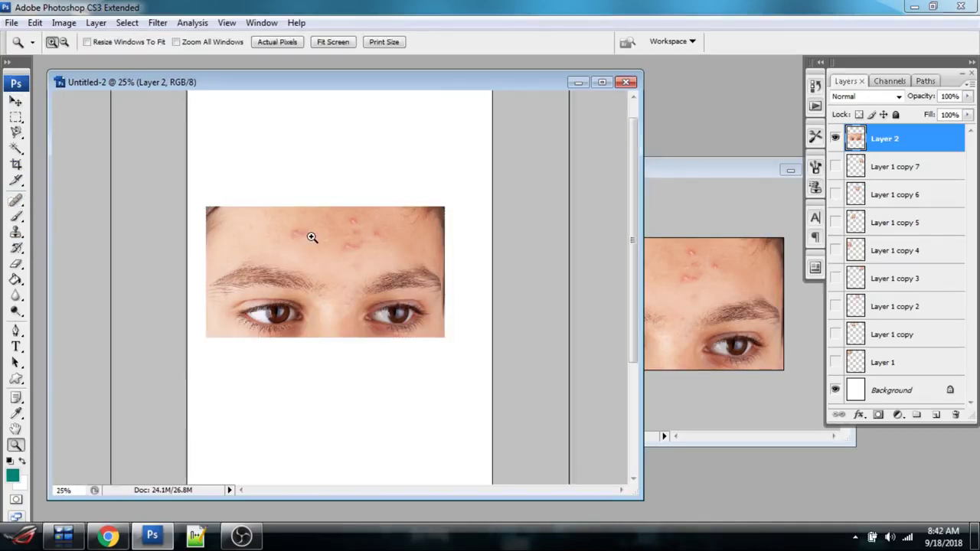
click(262, 289)
drag(274, 399, 281, 284)
click(286, 247)
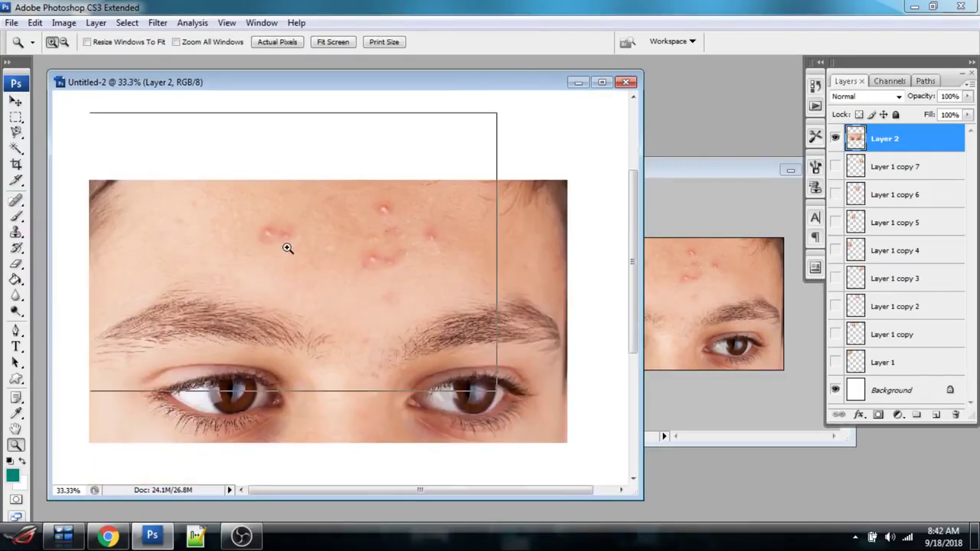
click(289, 245)
drag(373, 400, 380, 329)
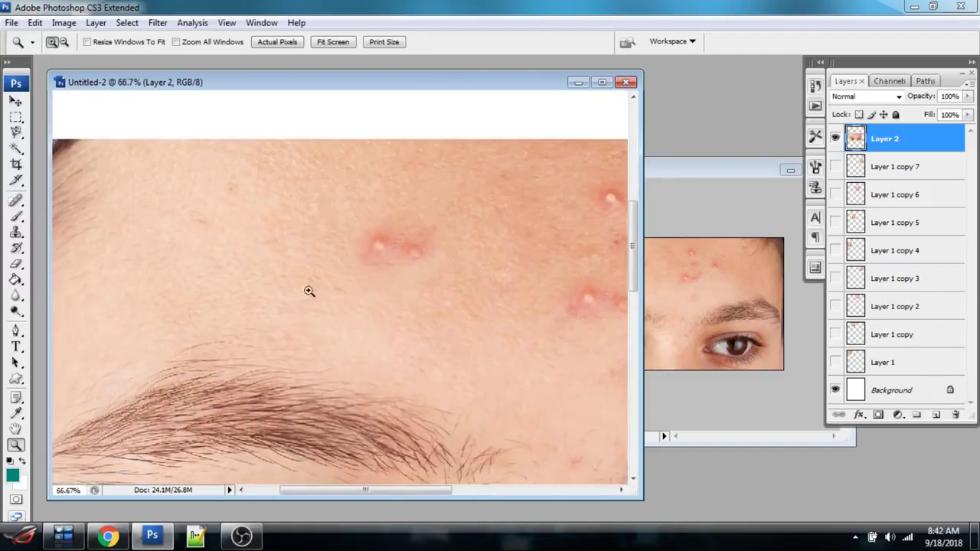
click(16, 201)
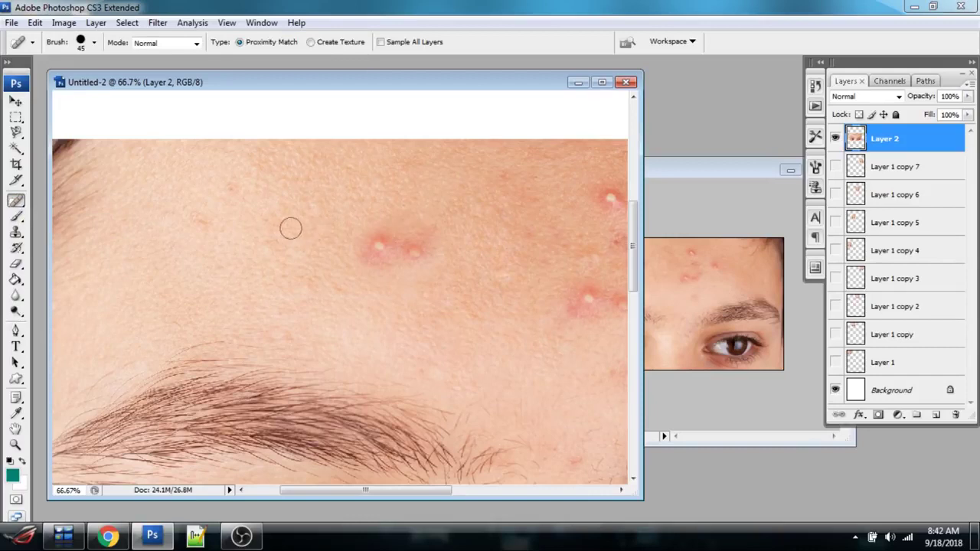
right_click(298, 221)
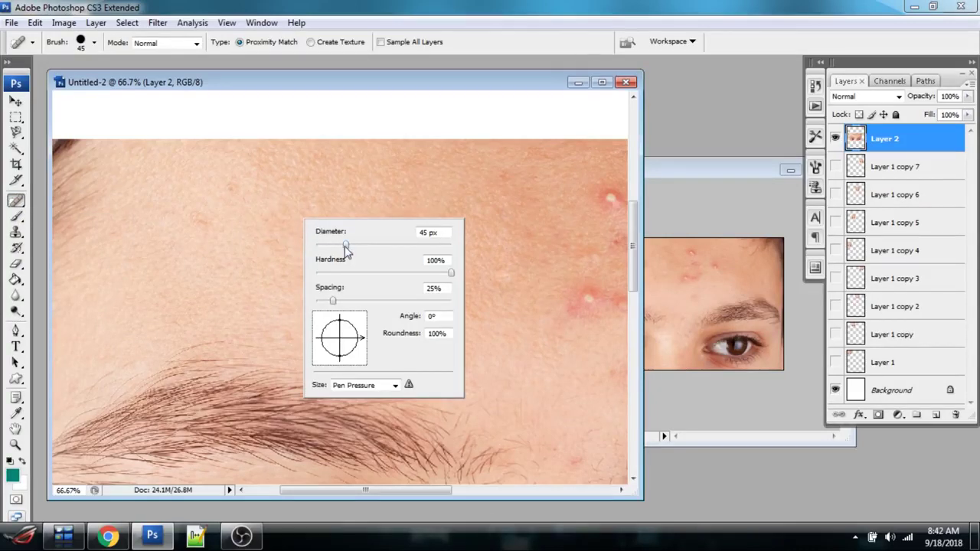
drag(345, 246, 351, 248)
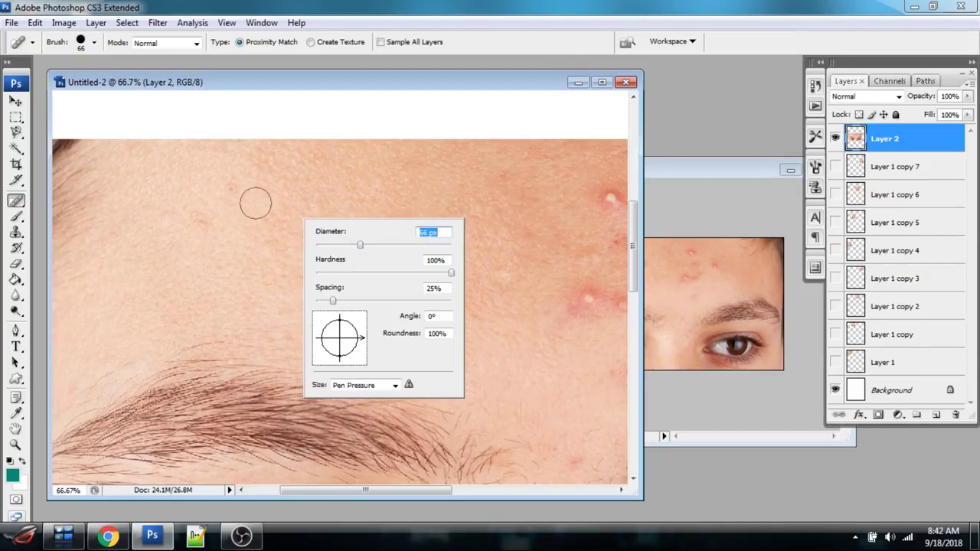
key(Return)
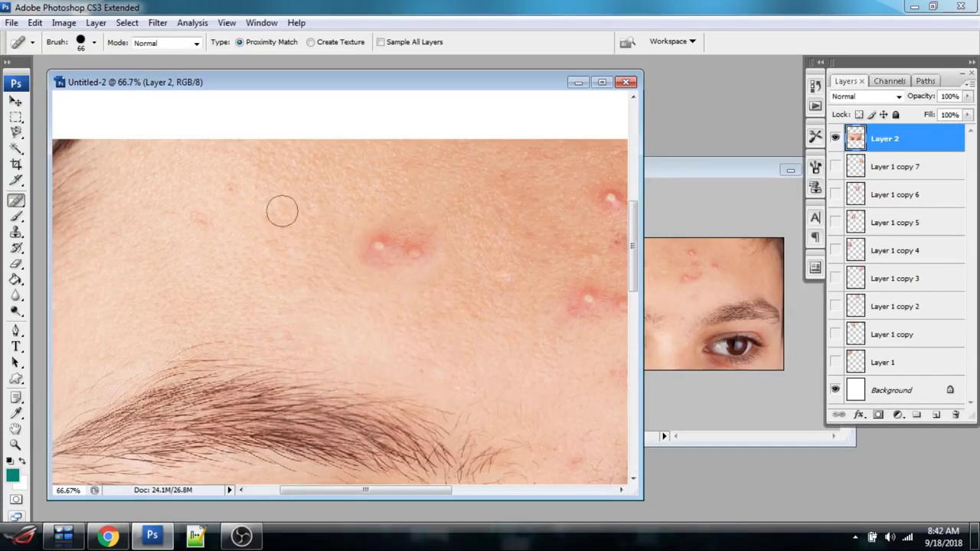
mouse_move(389, 248)
mouse_down()
mouse_move(341, 227)
mouse_move(358, 243)
mouse_move(389, 243)
mouse_up()
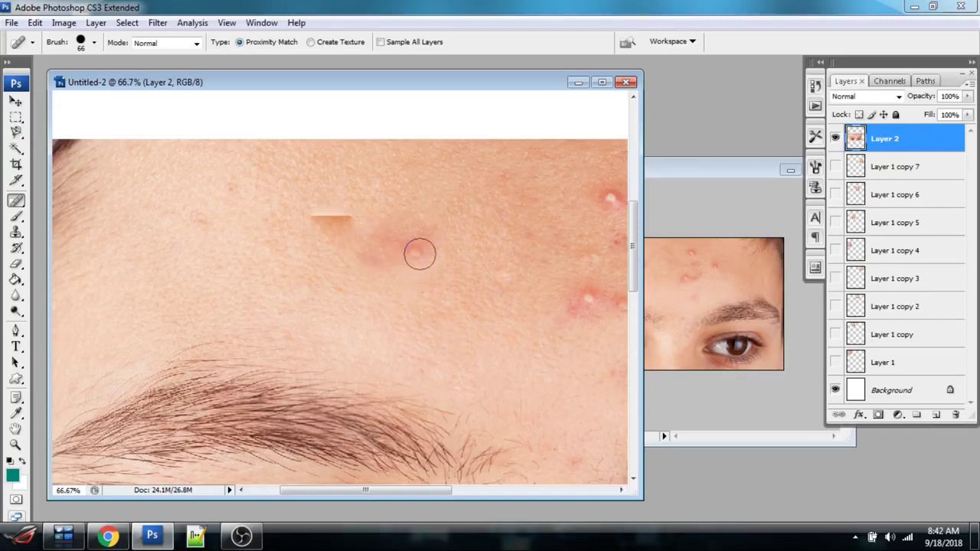
drag(385, 247, 380, 220)
drag(415, 252, 418, 235)
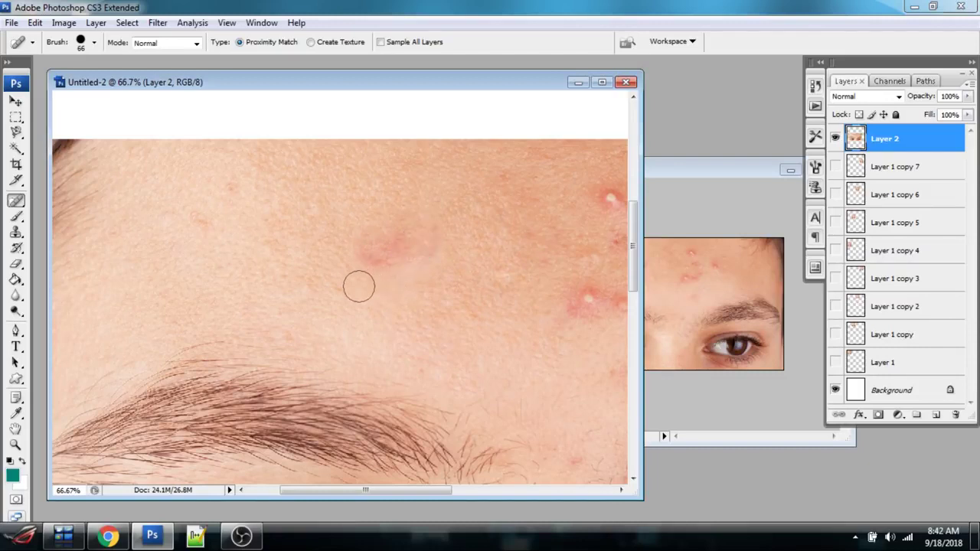
mouse_move(359, 287)
mouse_down()
mouse_move(382, 254)
mouse_move(370, 224)
mouse_move(398, 233)
mouse_move(396, 242)
mouse_up()
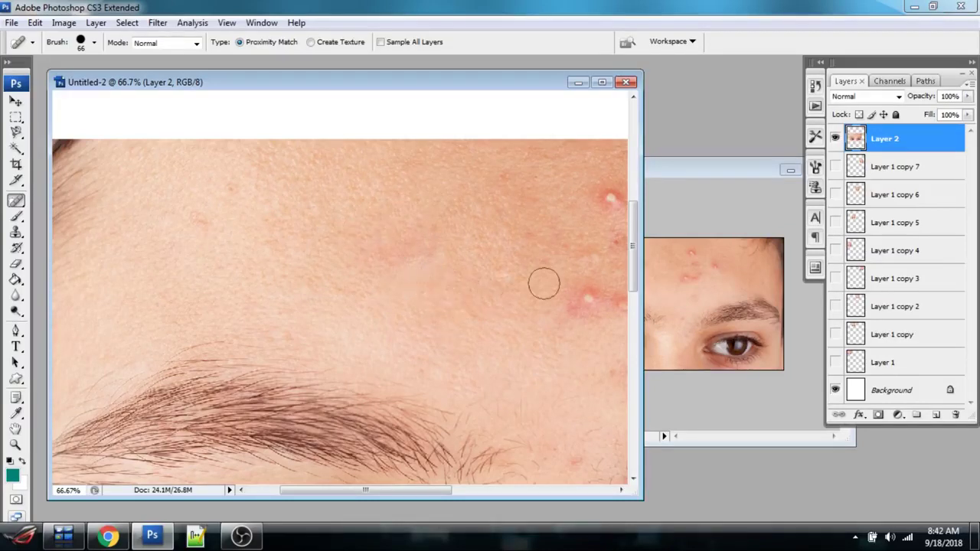
- Heal the pimples and red spots on the upper centre and right of the forehead with the Spot Healing Brush
mouse_move(543, 283)
mouse_down()
mouse_move(440, 284)
mouse_move(416, 274)
mouse_move(435, 292)
mouse_move(430, 319)
mouse_move(492, 277)
mouse_up()
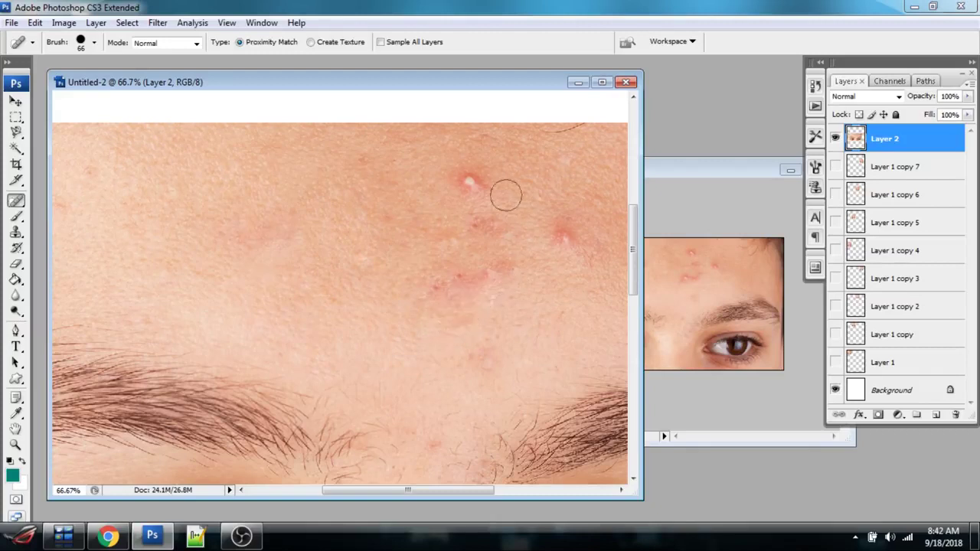
click(473, 183)
drag(472, 183, 429, 166)
drag(487, 192, 470, 173)
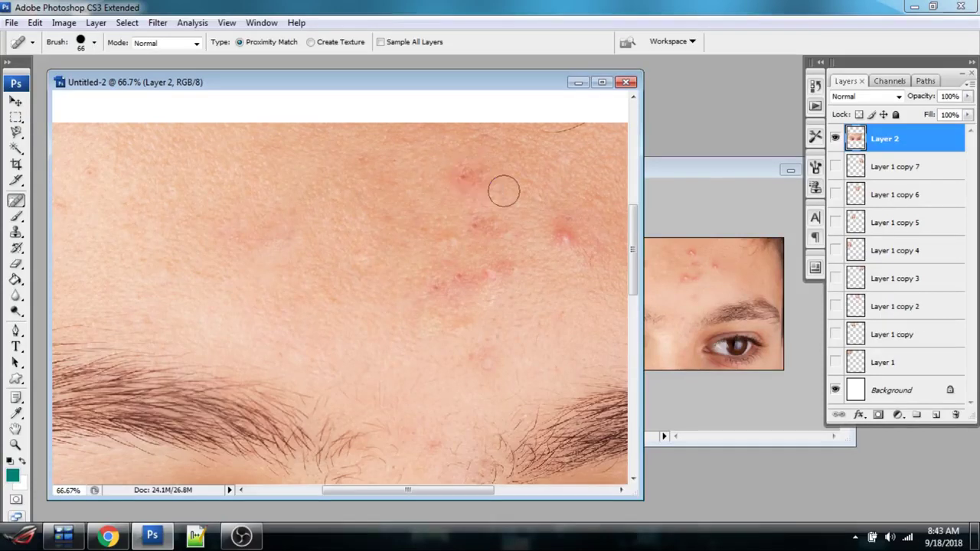
drag(570, 244, 569, 220)
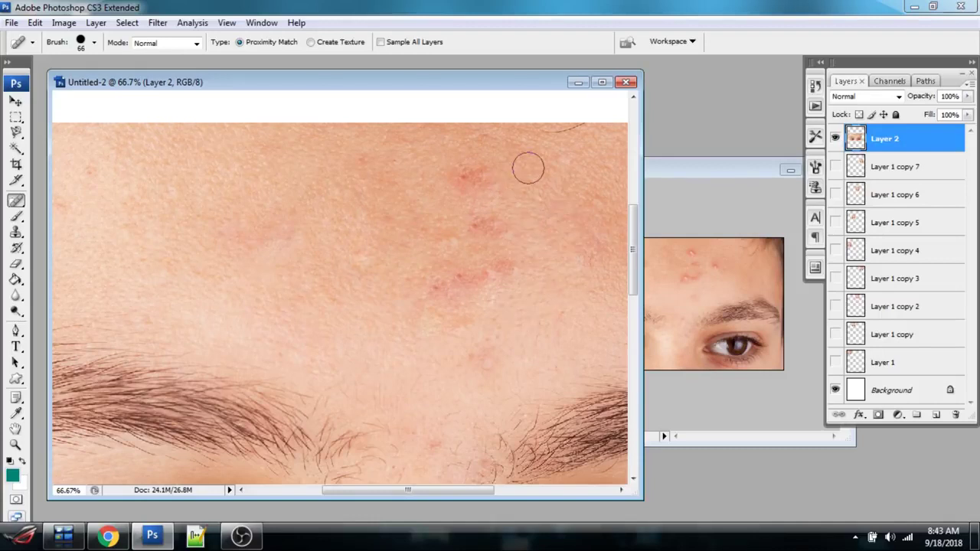
drag(465, 175, 506, 167)
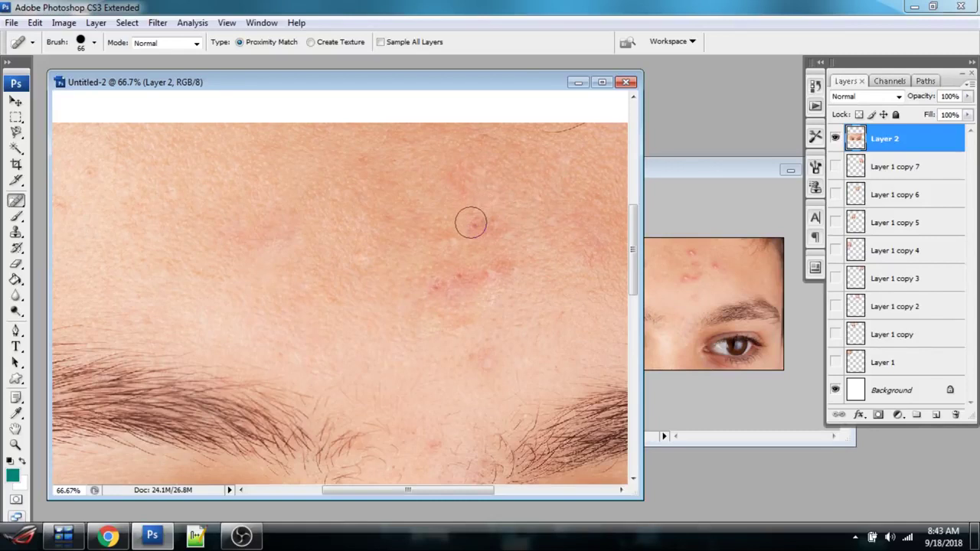
drag(468, 219, 505, 218)
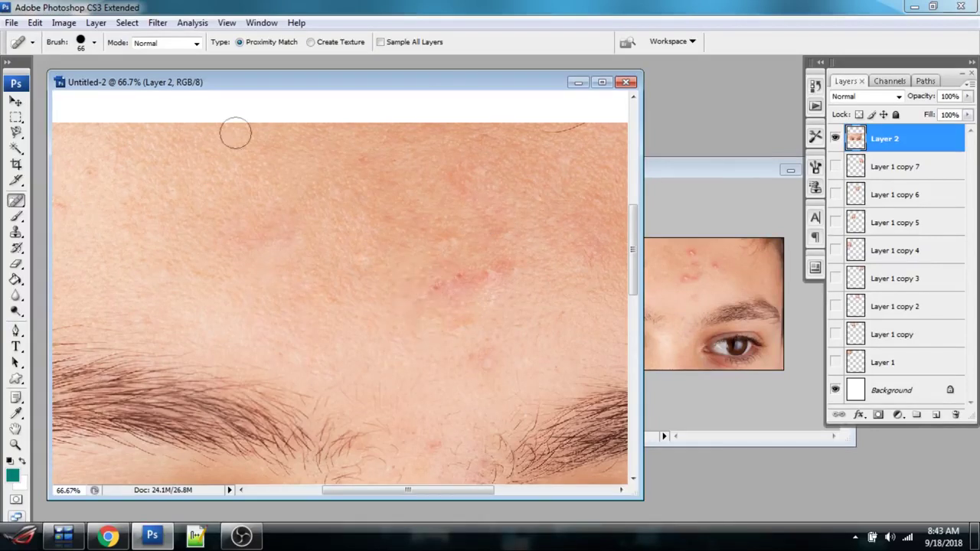
- Set up the Healing Brush at 73 px, sample clean skin near the upper forehead's centre and heal a spot above the central red patch
click(24, 203)
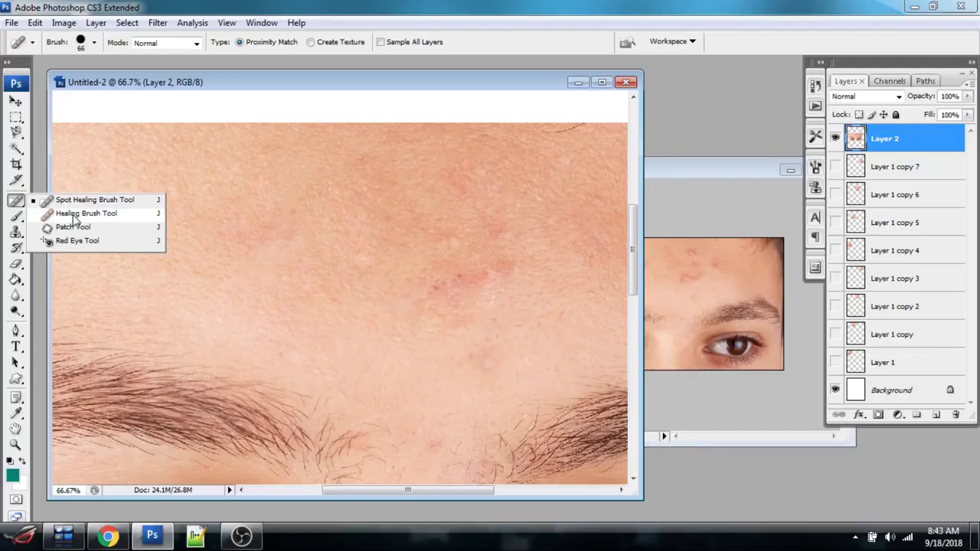
click(130, 264)
right_click(453, 174)
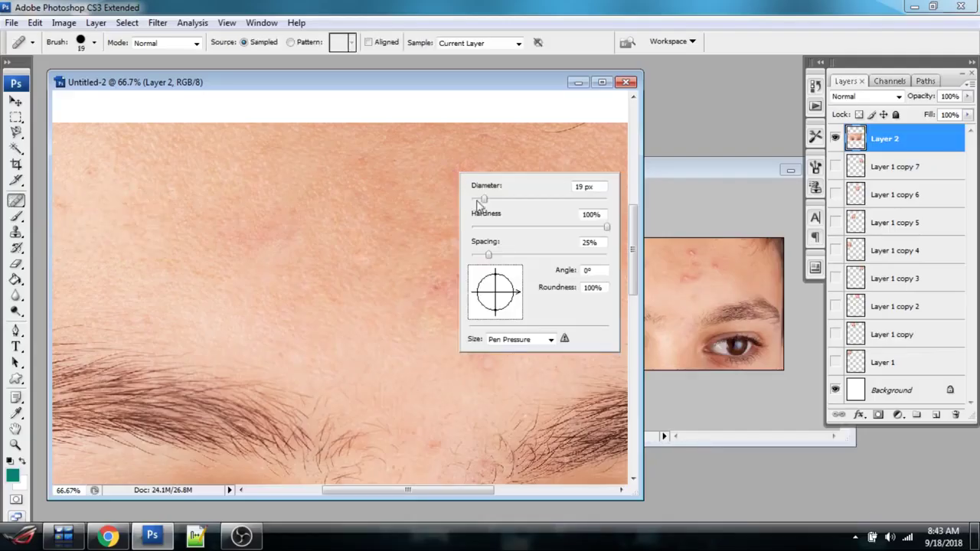
drag(483, 199, 521, 200)
click(414, 166)
click(470, 212)
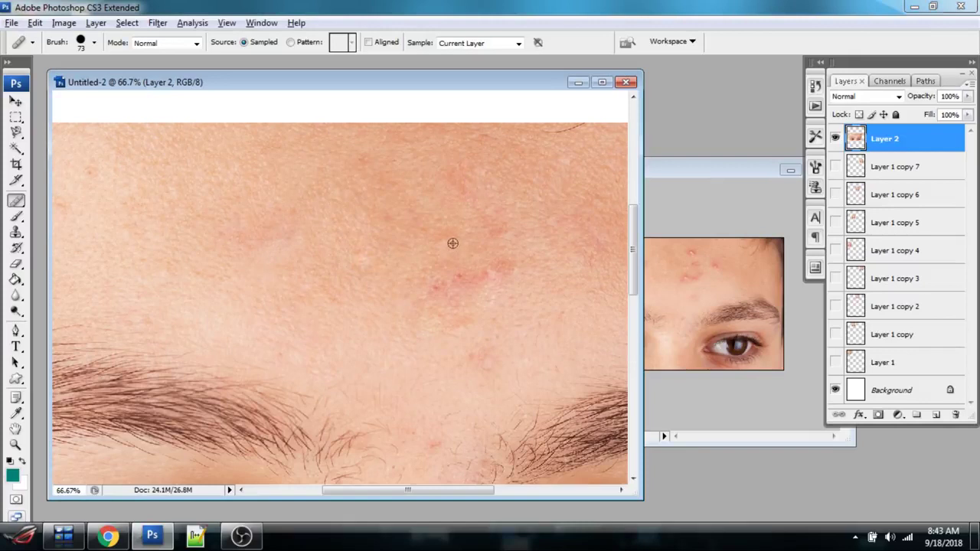
alt+click(346, 192)
drag(446, 239, 448, 238)
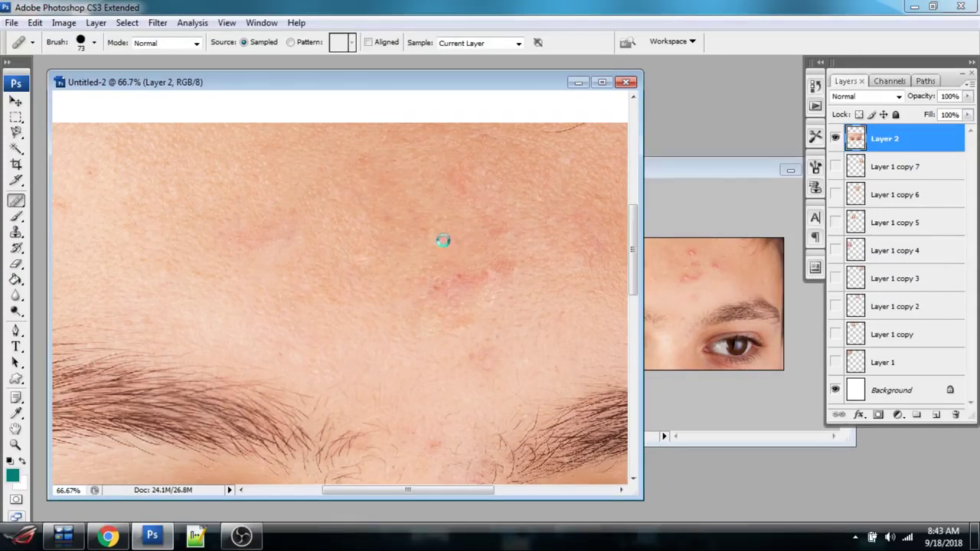
- Heal the long red patch on the centre right of the forehead on Layer 2 with the Healing Brush
right_click(17, 201)
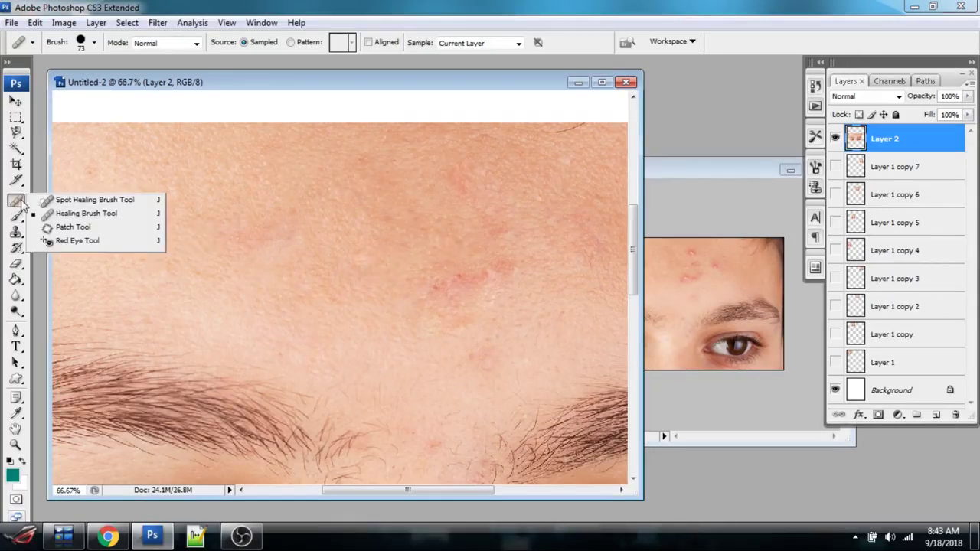
click(88, 215)
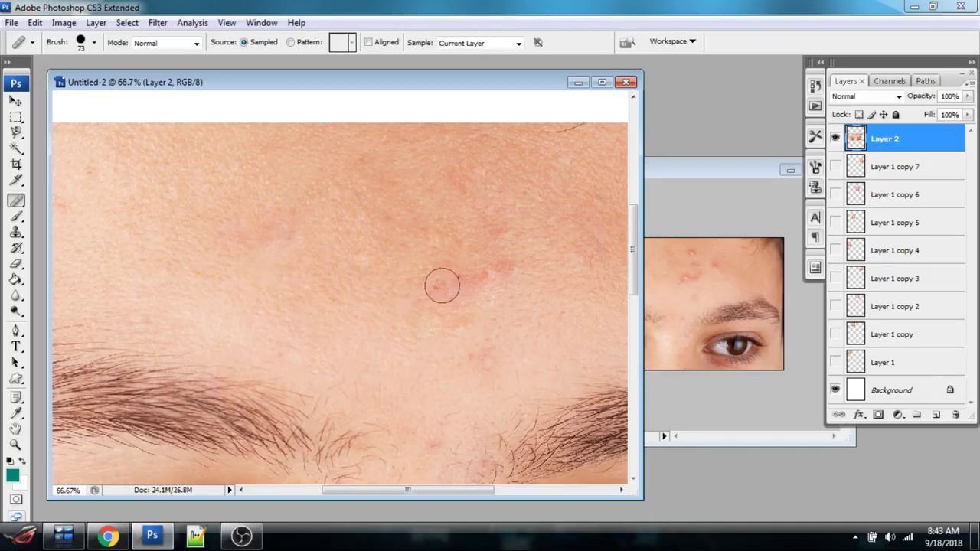
mouse_move(439, 284)
mouse_down()
mouse_move(428, 286)
mouse_move(501, 267)
mouse_move(471, 261)
mouse_move(448, 271)
mouse_up()
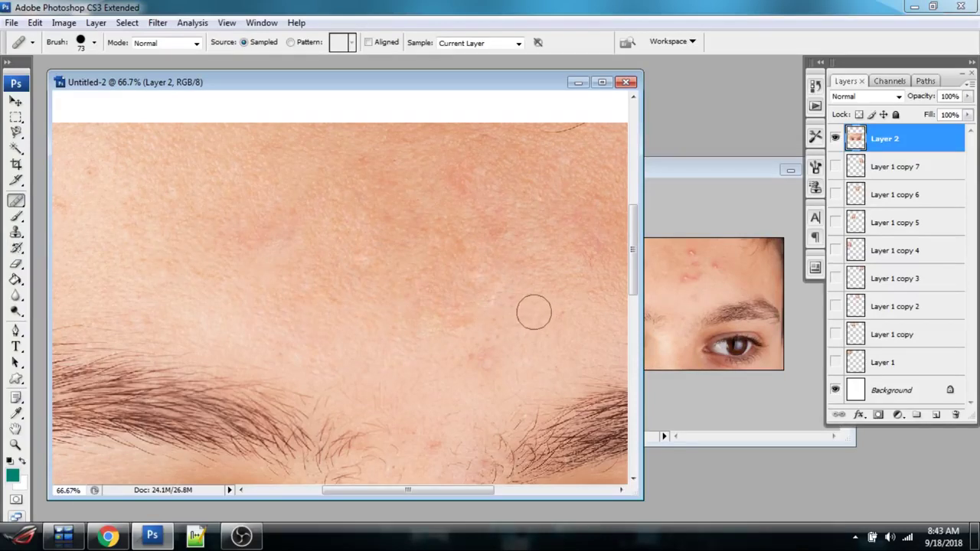
- Copy the unretouched acne.jpg photo into Untitled-2 as a new layer above Layer 2
drag(16, 200, 55, 218)
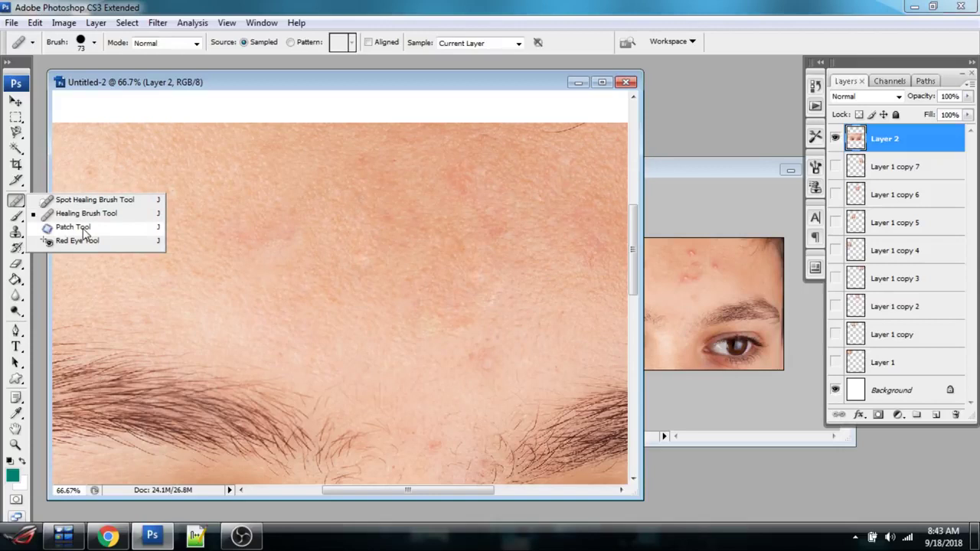
click(73, 228)
click(703, 175)
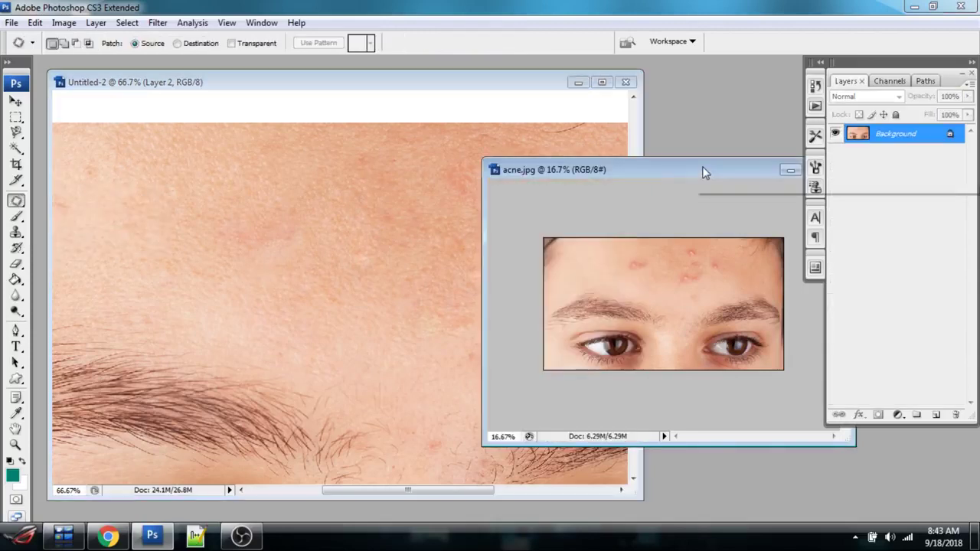
key(z)
key(v)
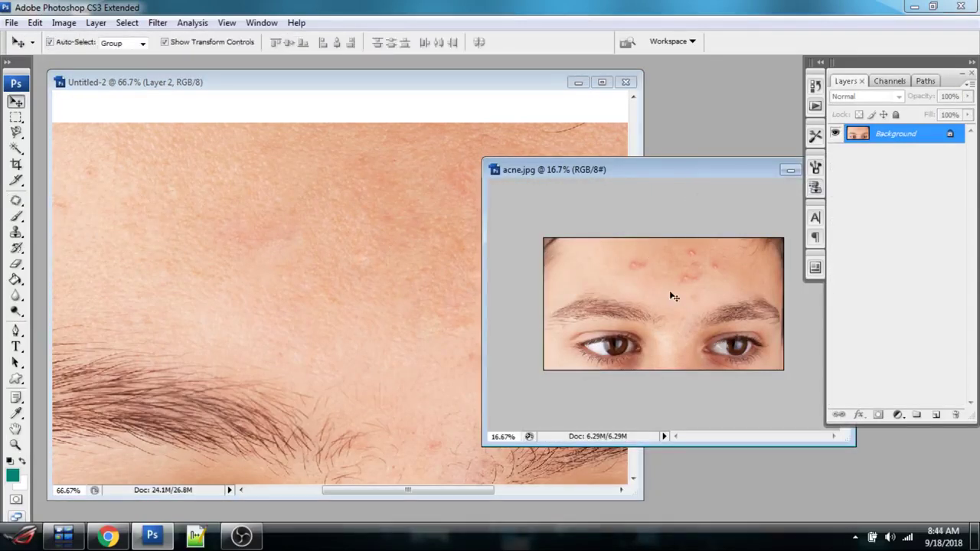
drag(674, 297, 302, 251)
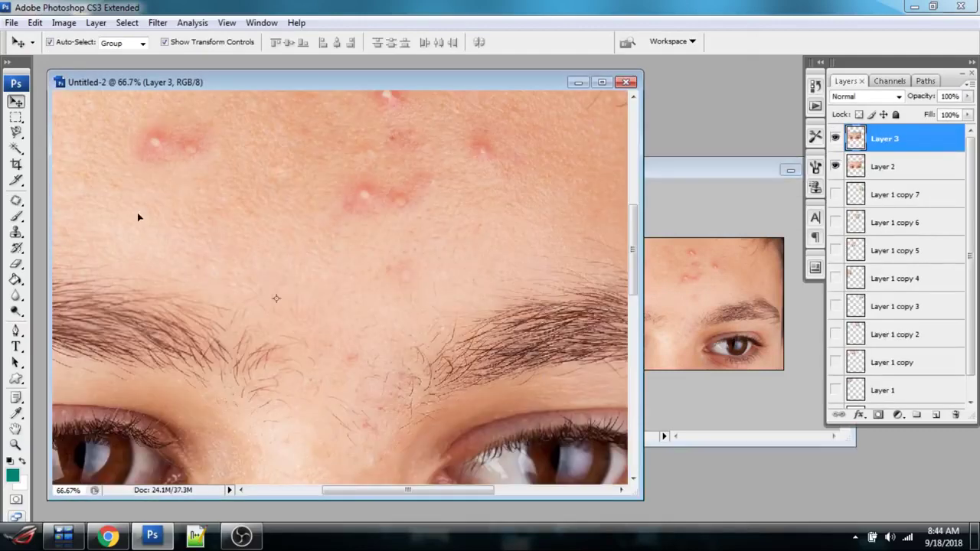
- Patch the double pimple above the left eyebrow on Layer 3 with clean skin from its upper left, and clear the selection
drag(222, 162, 296, 282)
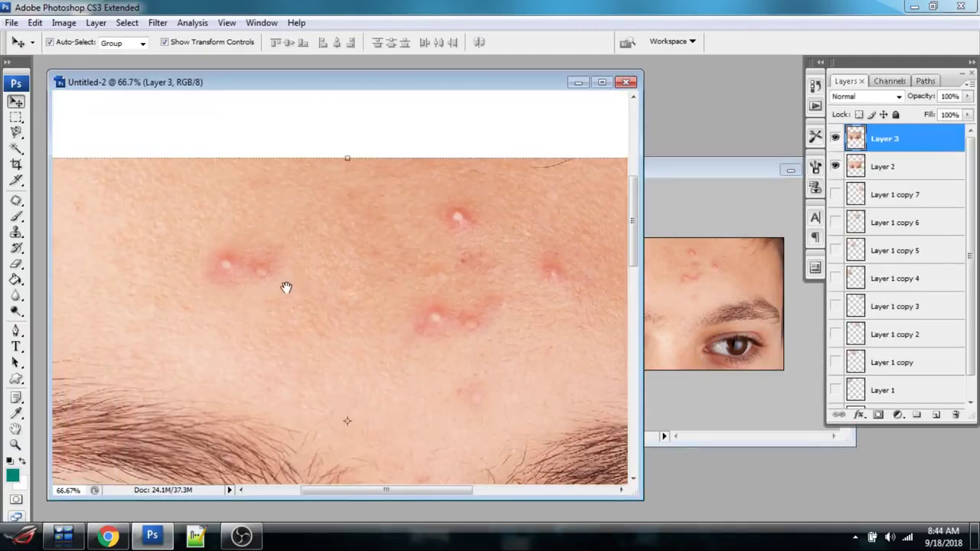
click(17, 201)
click(73, 227)
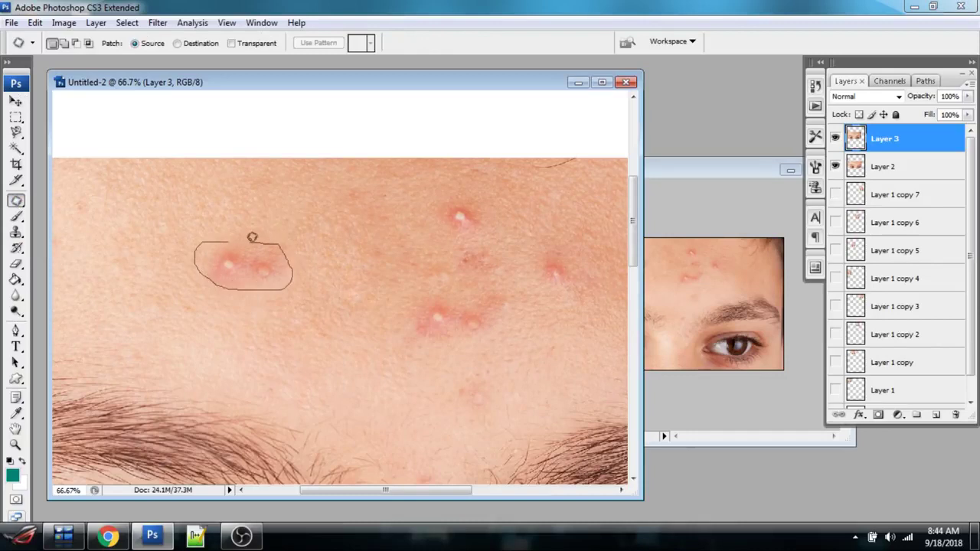
drag(224, 237, 225, 241)
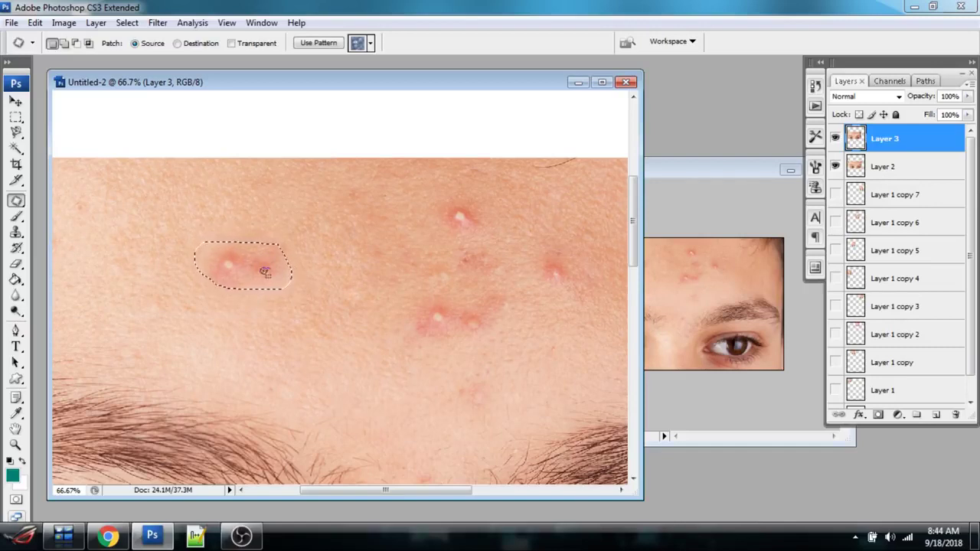
drag(260, 272, 177, 222)
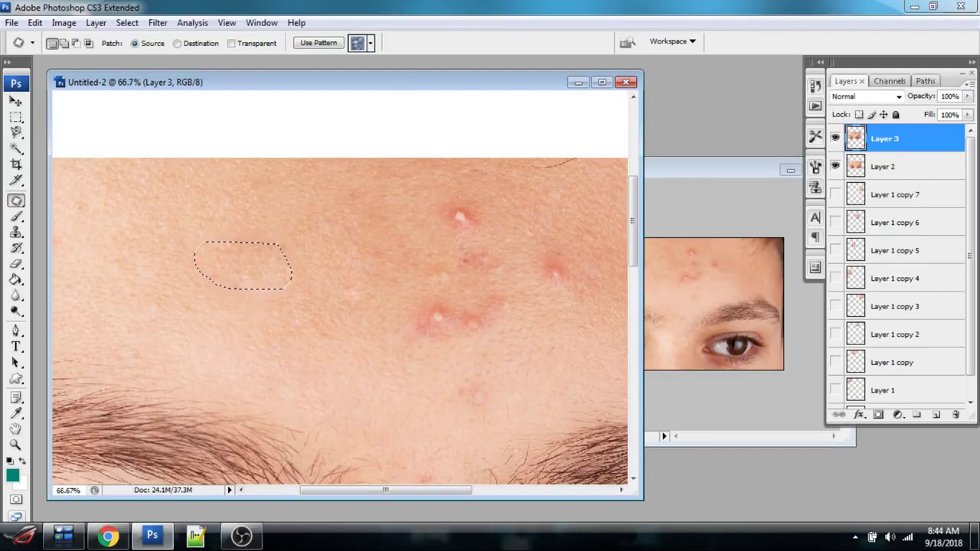
key(ctrl+d)
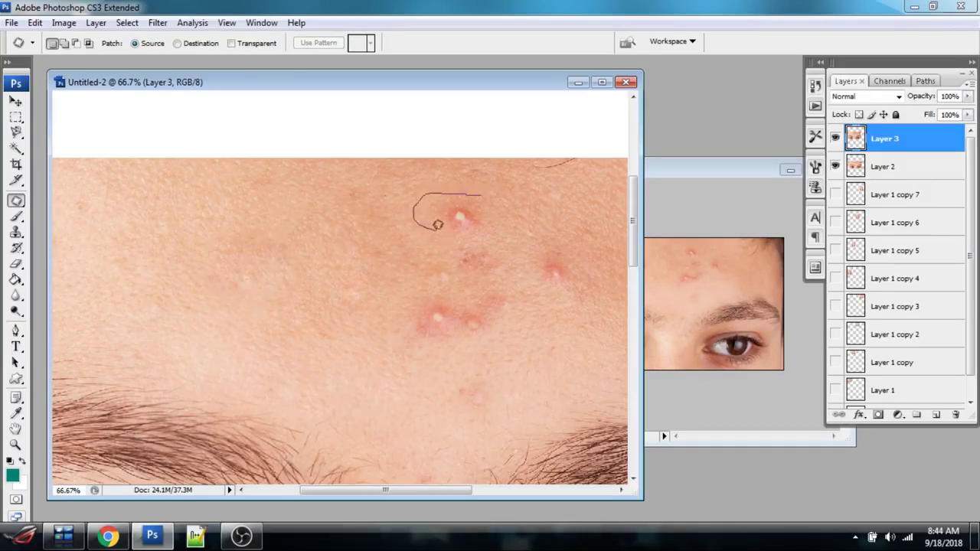
- Patch the upper central pimple and the pimple on the forehead's right side with clean skin using the Patch tool
mouse_move(478, 191)
mouse_down()
mouse_move(374, 217)
mouse_move(332, 201)
mouse_up()
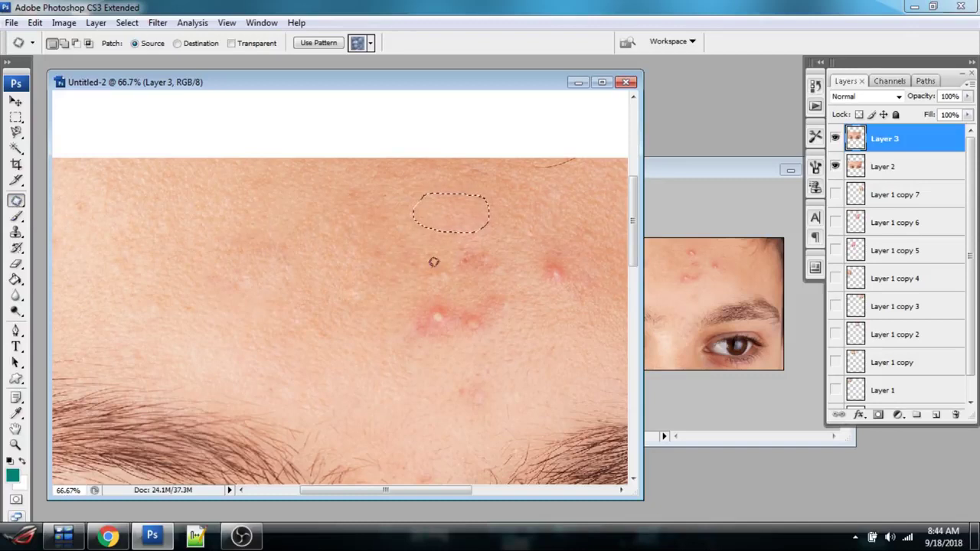
drag(548, 234, 536, 263)
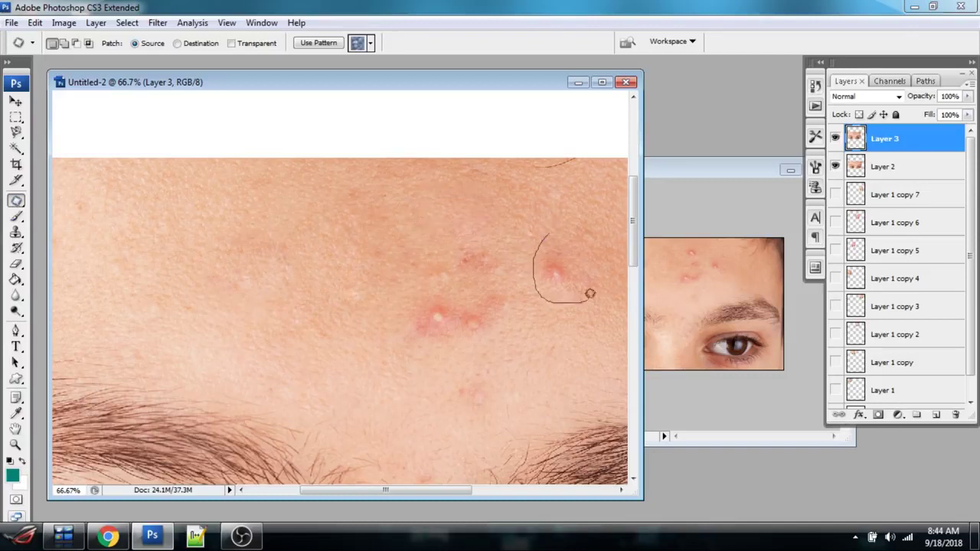
drag(561, 230, 559, 233)
drag(566, 275, 493, 223)
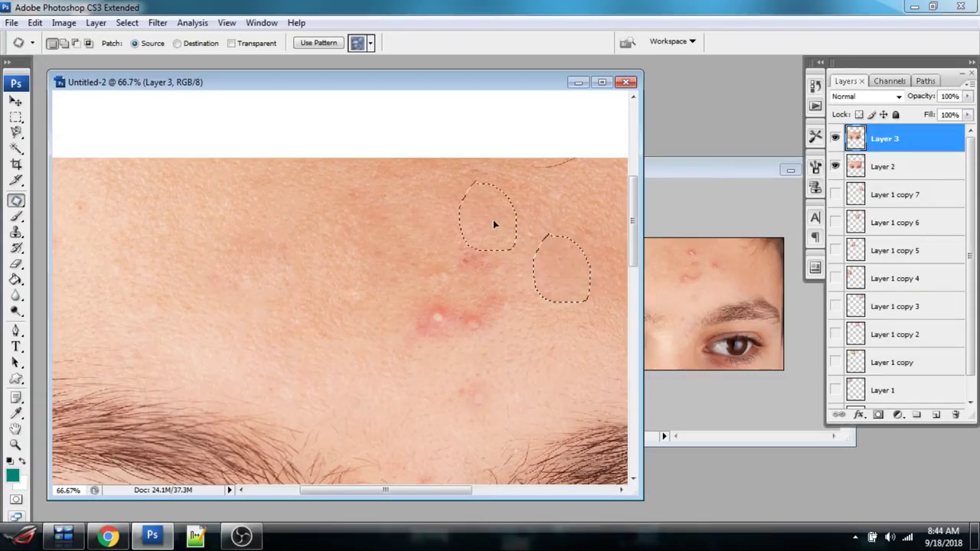
click(463, 288)
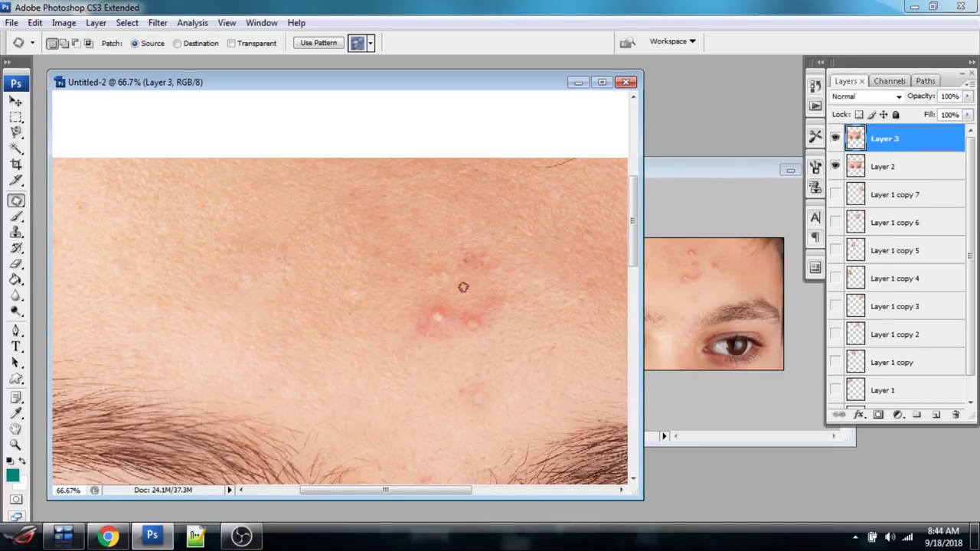
- Patch the lower central pair of pimples and the small red spot above them with clean skin to their left, and deselect
mouse_move(405, 331)
mouse_down()
mouse_move(484, 352)
mouse_move(524, 325)
mouse_up()
drag(460, 292, 461, 292)
mouse_move(487, 324)
mouse_down()
mouse_move(332, 343)
mouse_move(337, 335)
mouse_up()
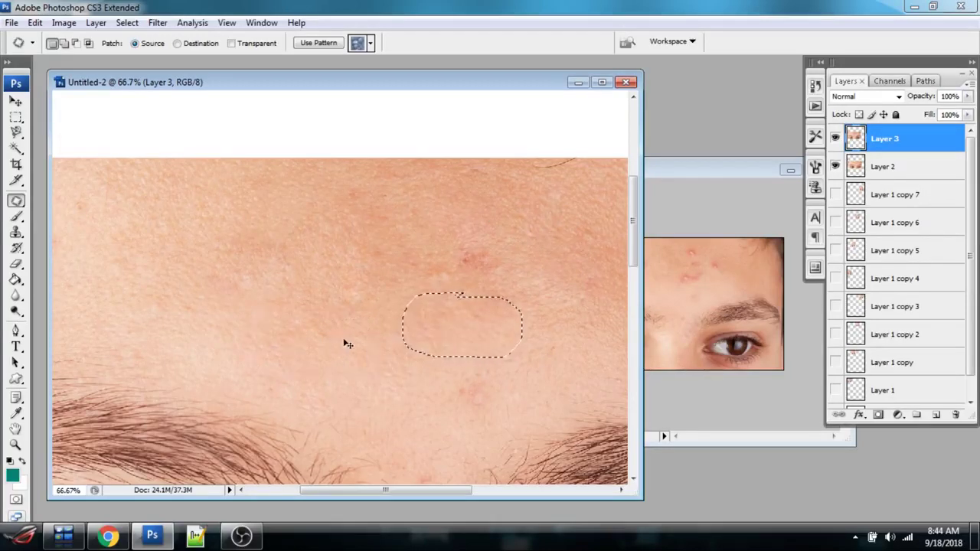
mouse_move(480, 229)
mouse_down()
mouse_move(427, 245)
mouse_move(451, 277)
mouse_move(502, 277)
mouse_up()
drag(475, 233, 375, 222)
click(415, 267)
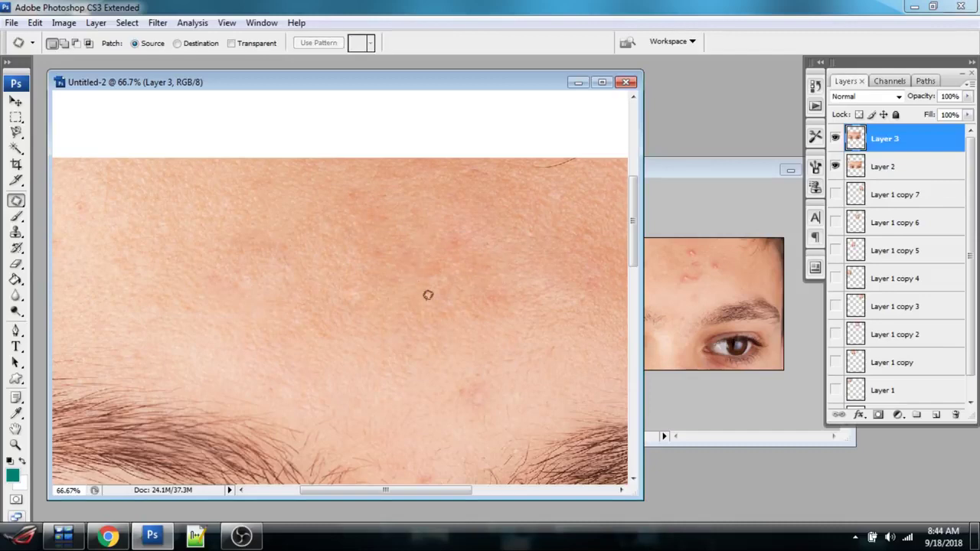
- Examine the patched forehead on Layer 3 both from further out and close up
key(z)
alt+click(343, 299)
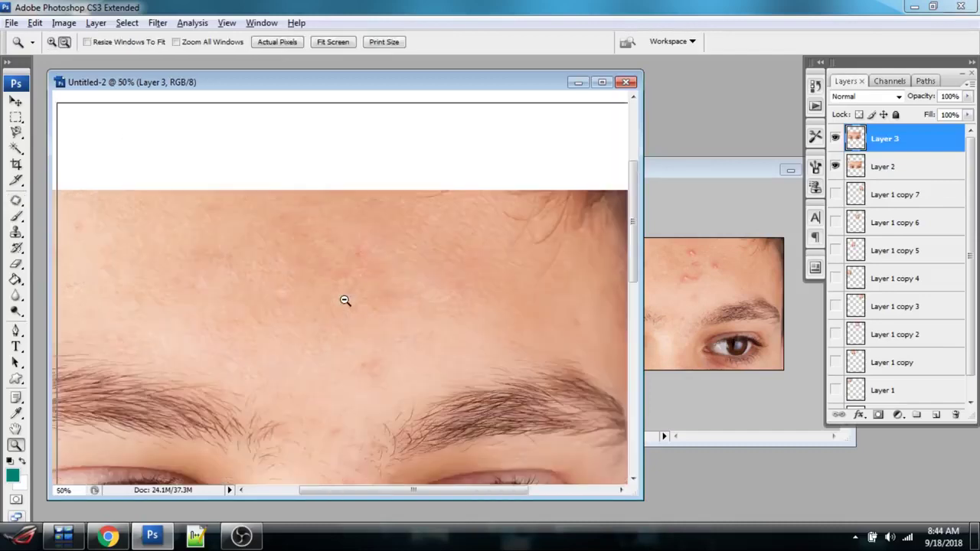
alt+click(344, 328)
alt+click(277, 375)
click(310, 260)
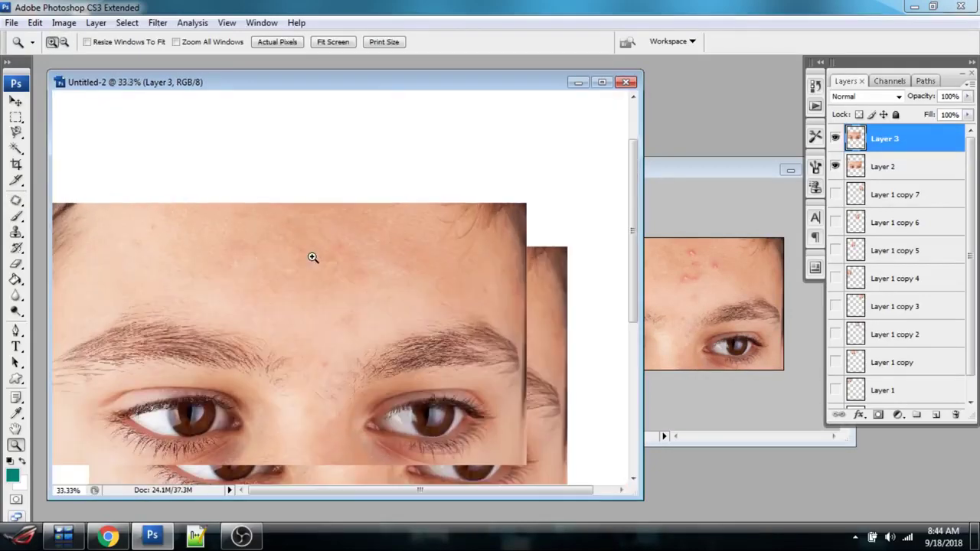
click(321, 268)
click(387, 307)
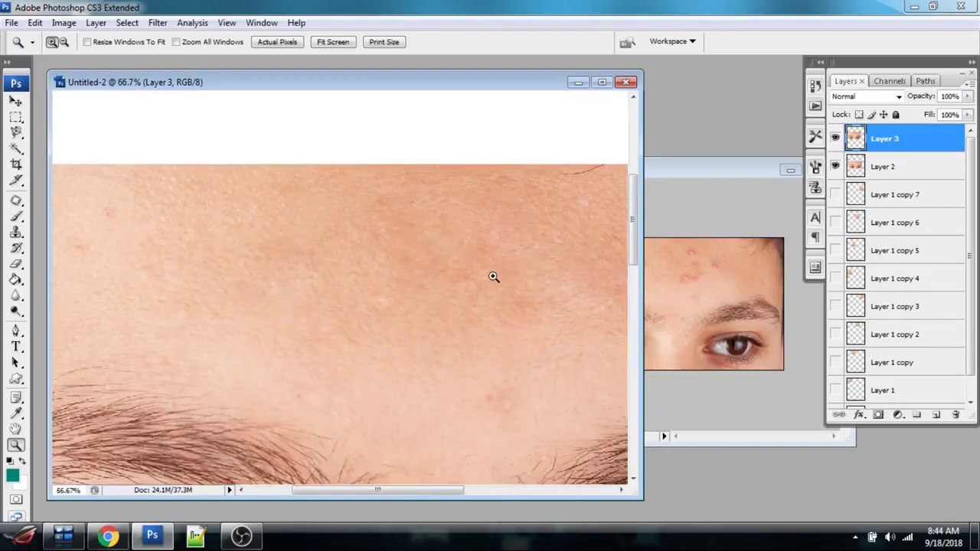
- Heal the remaining red marks across the centre and lower right of the forehead with the 66 px Spot Healing Brush
click(17, 201)
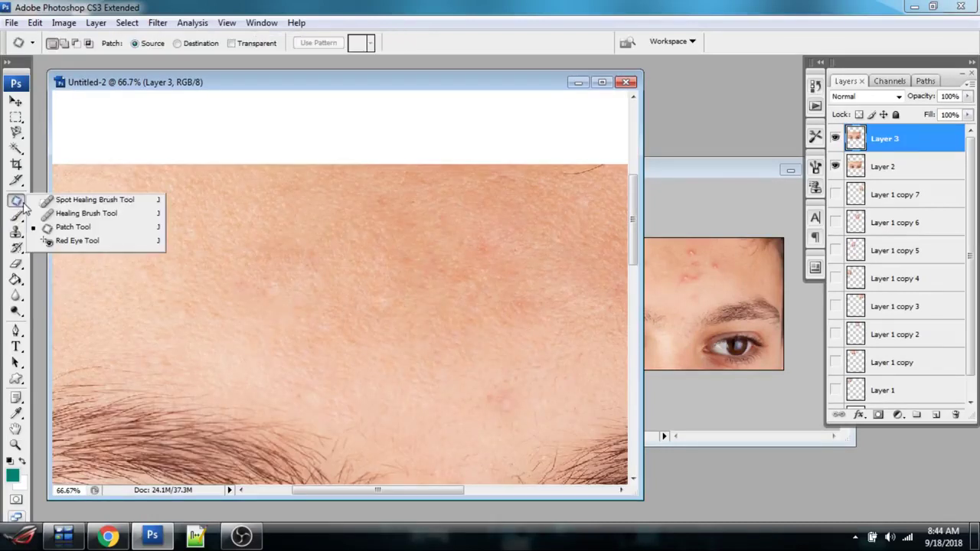
click(81, 200)
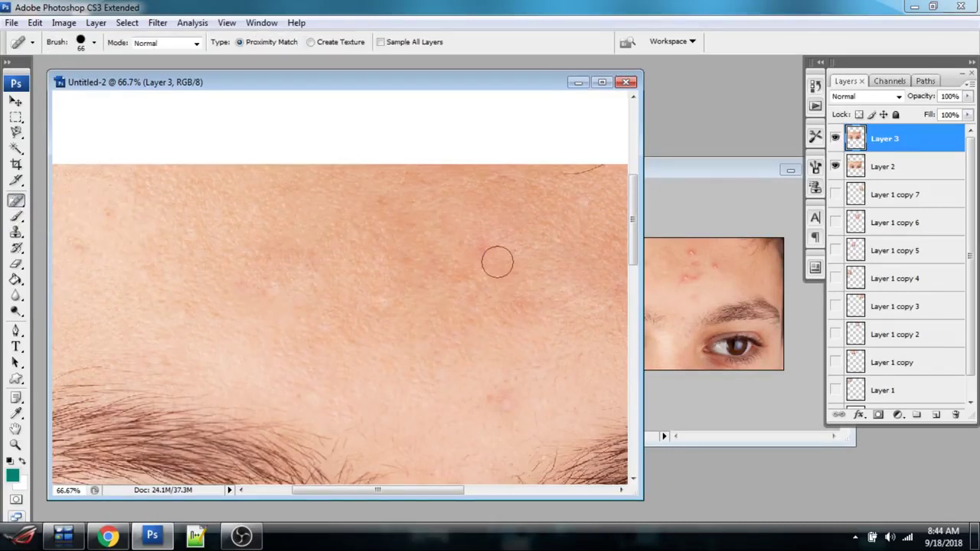
mouse_move(480, 255)
mouse_down()
mouse_move(490, 240)
mouse_move(494, 259)
mouse_move(434, 313)
mouse_up()
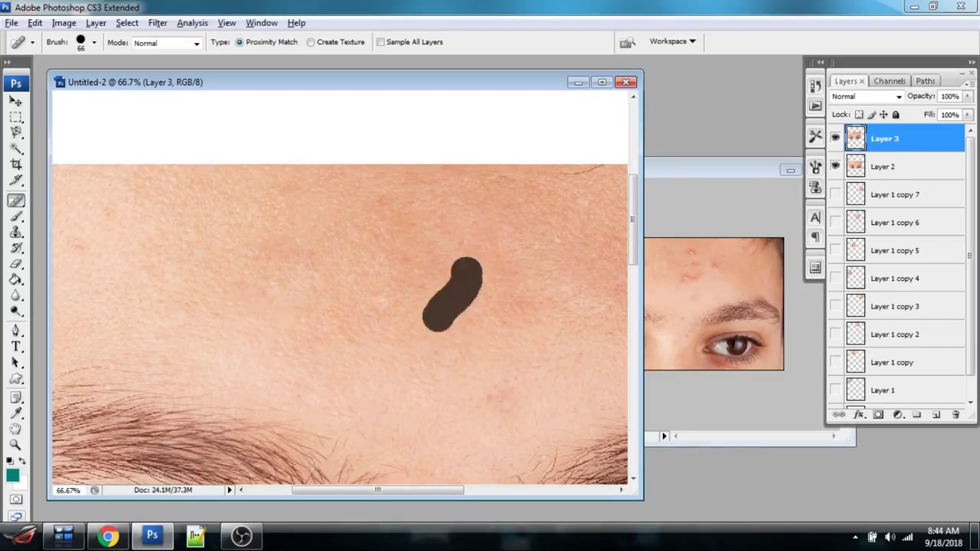
mouse_move(522, 303)
mouse_down()
mouse_move(488, 342)
mouse_move(493, 350)
mouse_up()
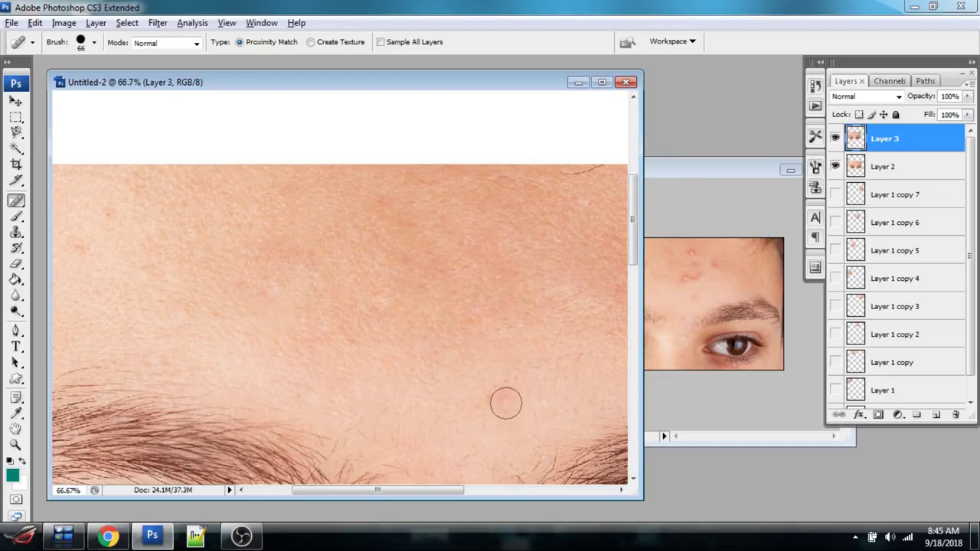
drag(505, 402, 506, 375)
drag(323, 247, 322, 245)
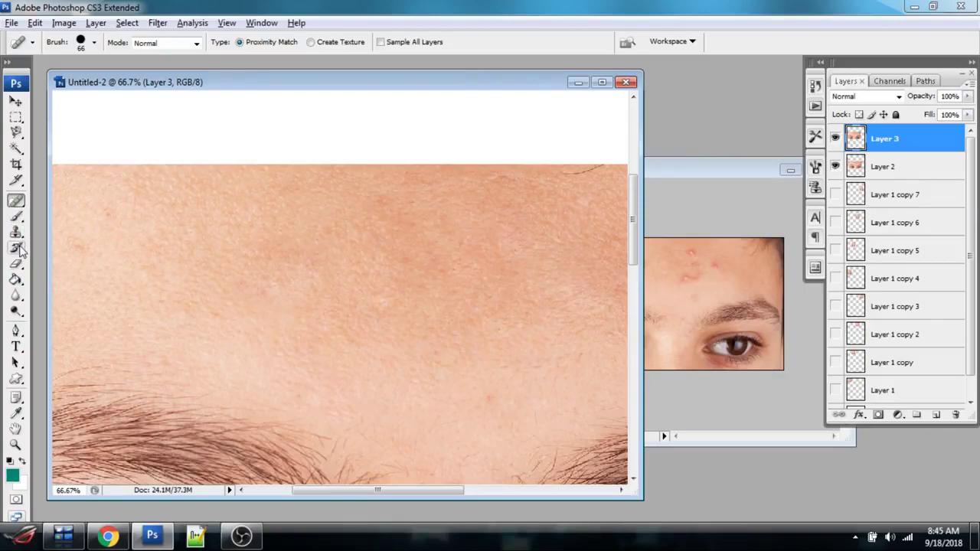
- Switch to the Brush tool and set its master diameter to 102 px
click(17, 231)
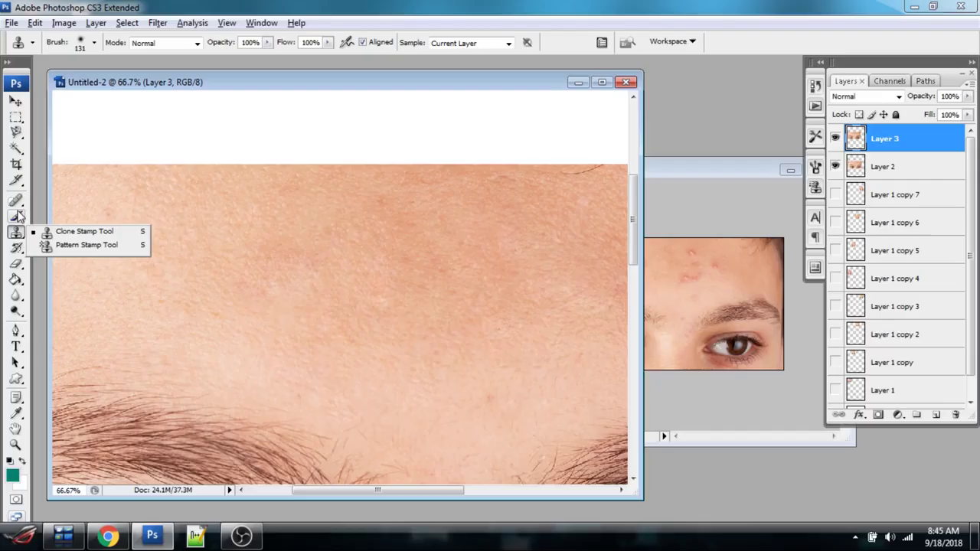
click(25, 273)
click(16, 218)
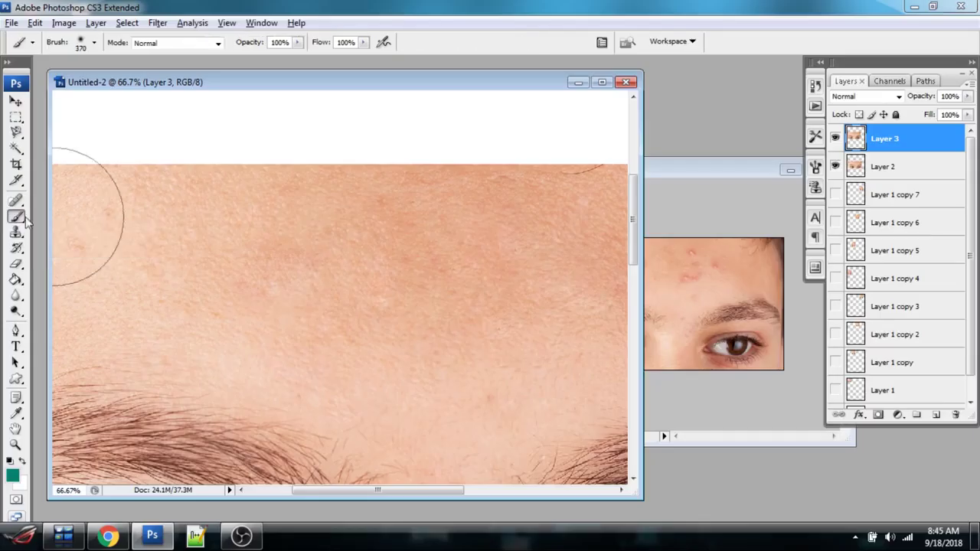
right_click(270, 247)
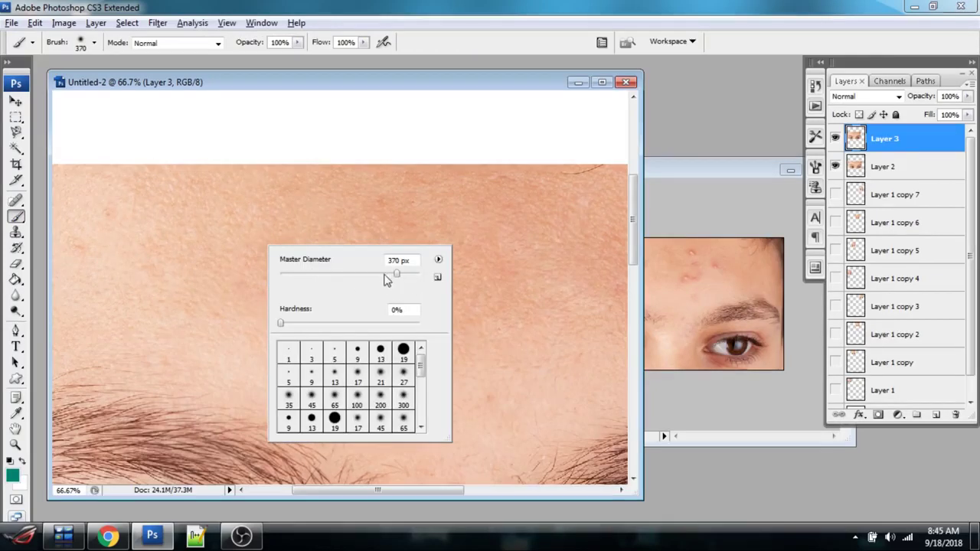
drag(398, 277, 351, 276)
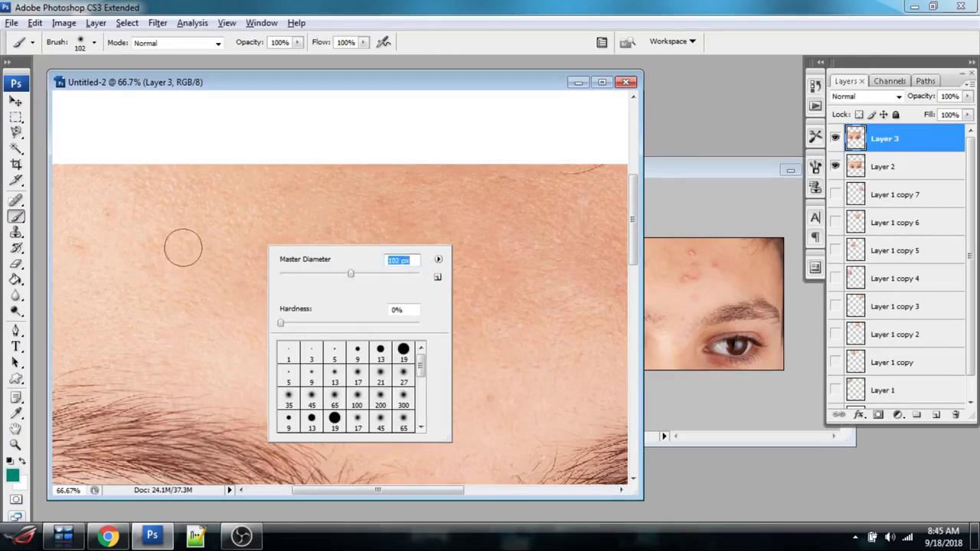
- Scatter teal leaf marks over the left part of the forehead with the 74 px maple leaf brush
right_click(183, 249)
drag(342, 370, 342, 391)
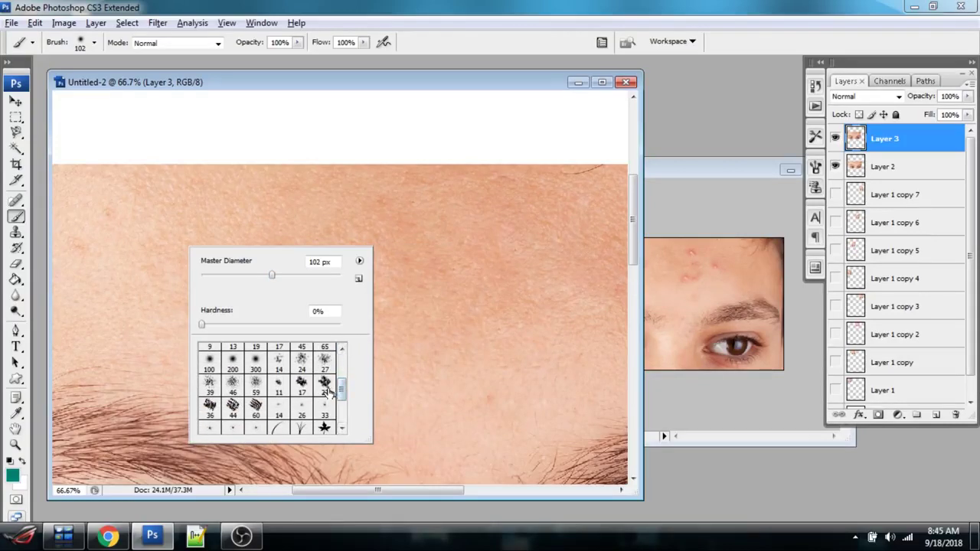
scroll(341, 389, down, 2)
click(326, 388)
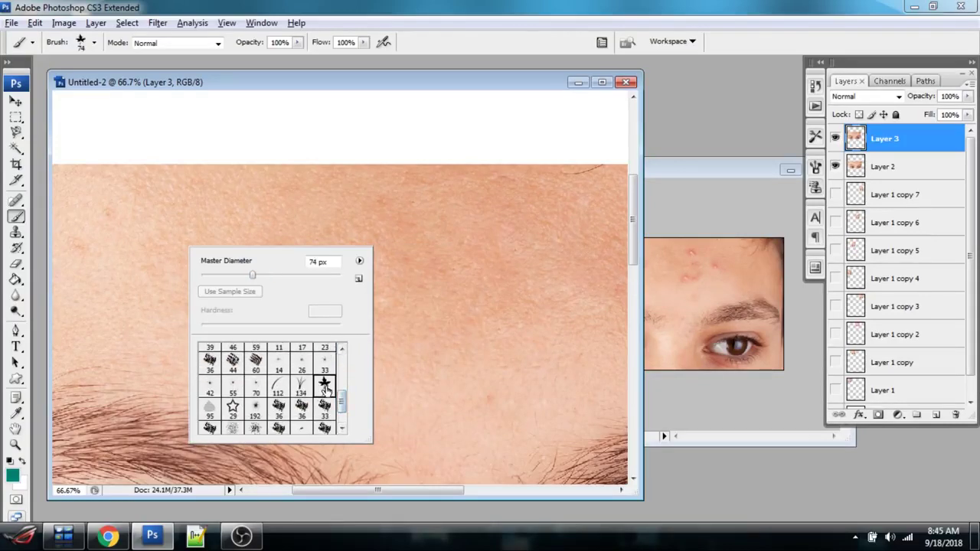
click(142, 225)
click(237, 244)
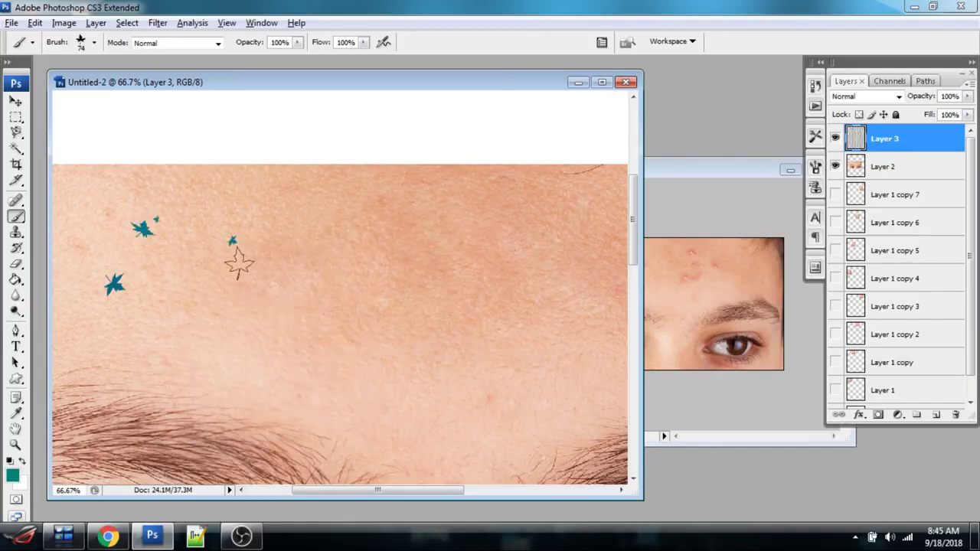
click(269, 269)
- Examine the painted leaves on the forehead from further out and close up
key(z)
alt+click(315, 310)
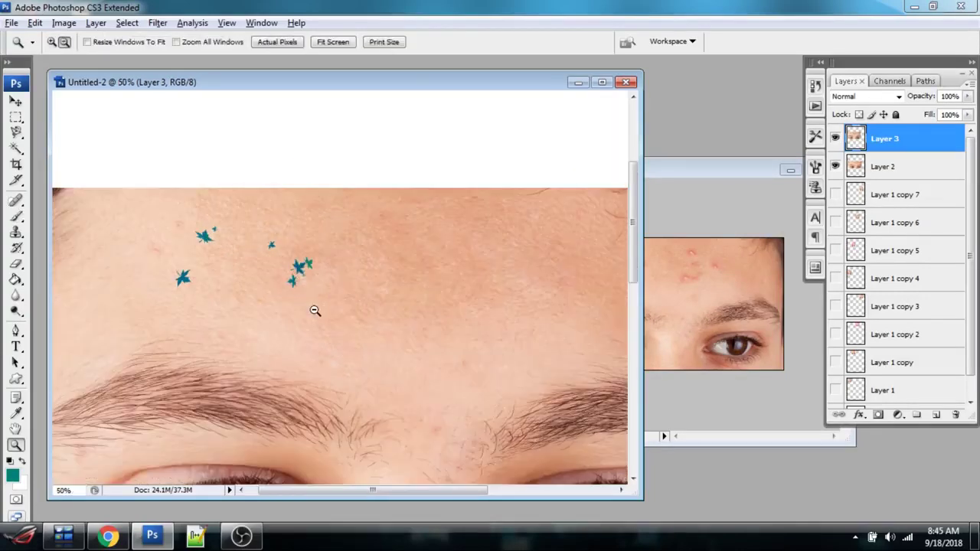
alt+click(315, 310)
alt+click(260, 304)
click(271, 278)
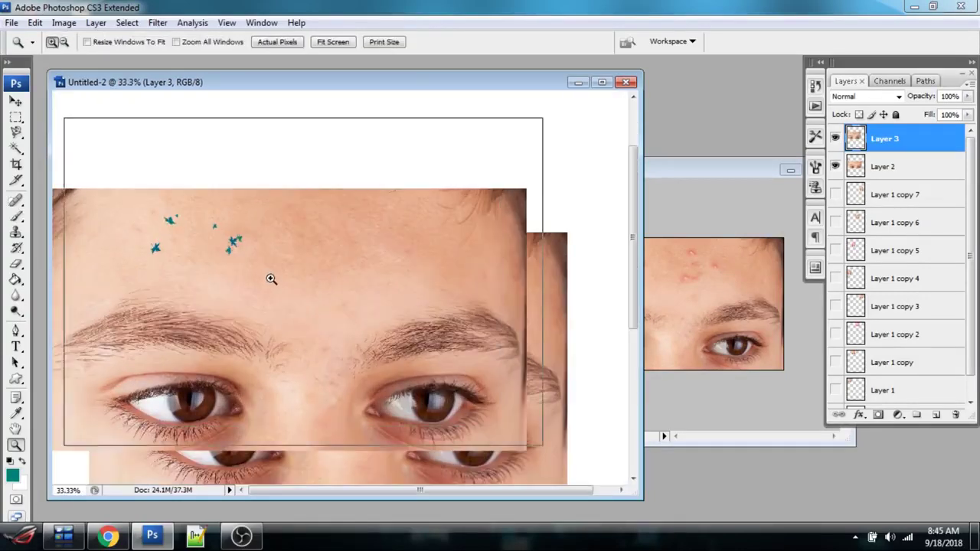
click(271, 278)
drag(284, 341, 336, 307)
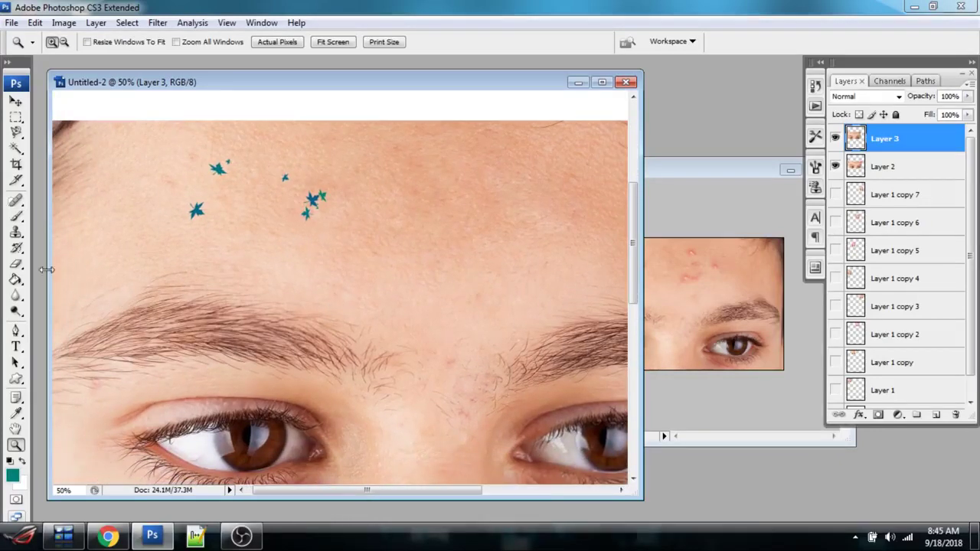
- Dab white marks on the forehead with the History Brush using the 60 px textured and 134 px grass tips, and compare by toggling Layer 3
click(17, 248)
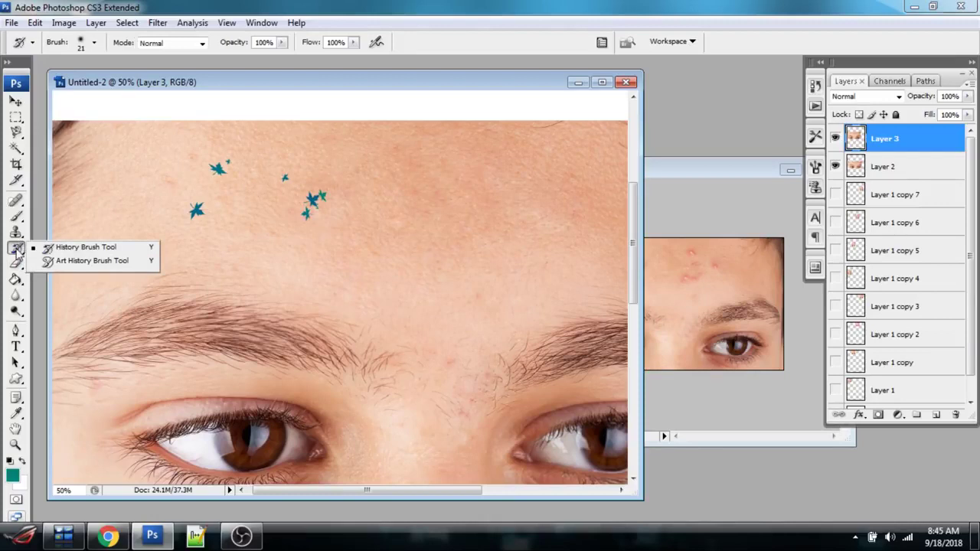
right_click(227, 227)
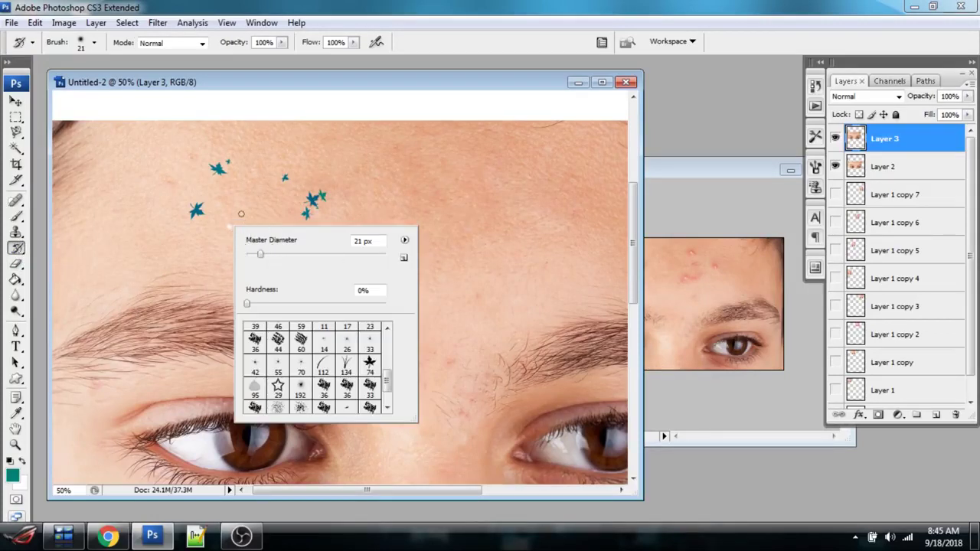
click(240, 213)
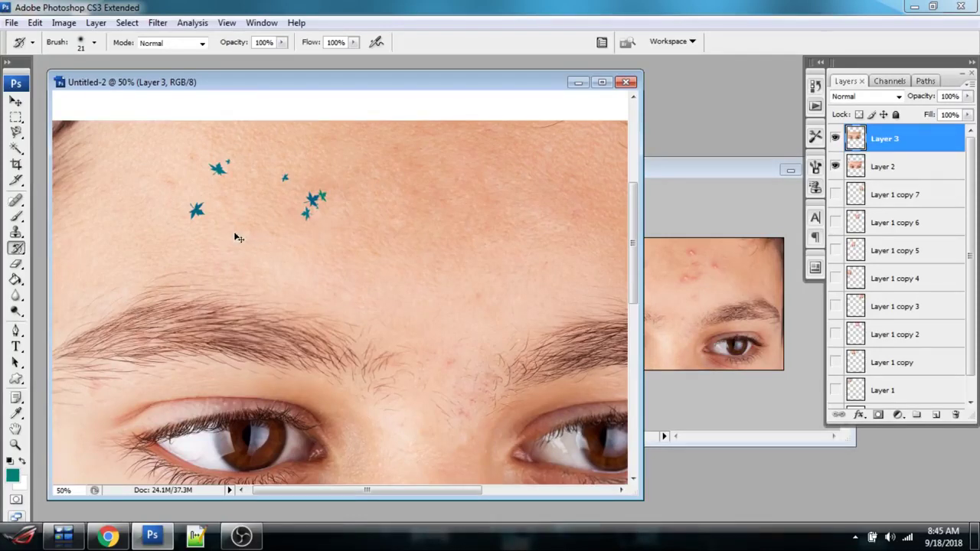
right_click(245, 226)
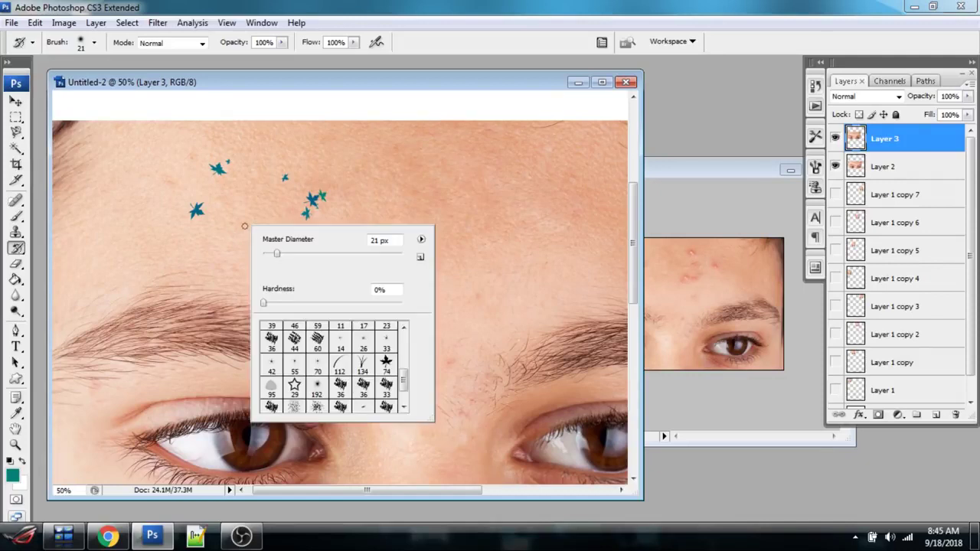
click(319, 342)
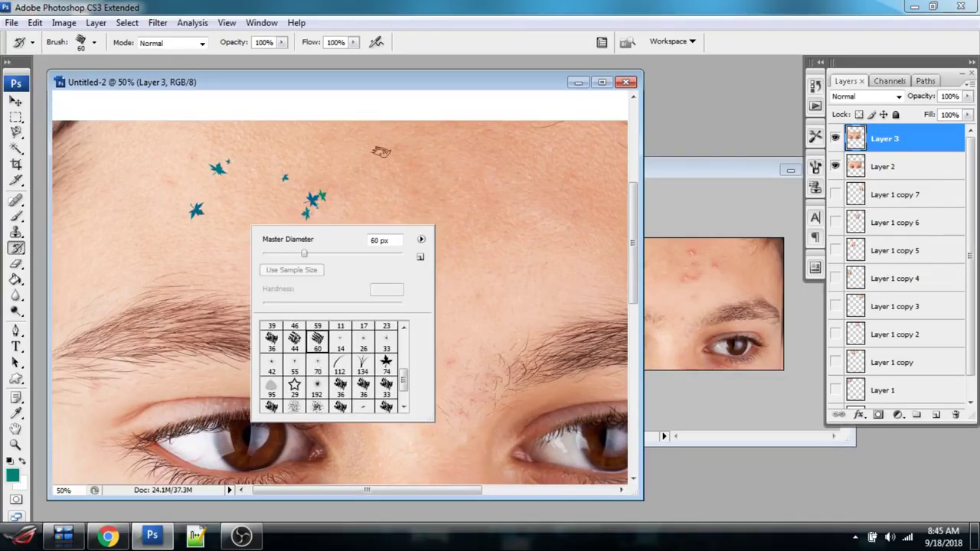
click(382, 152)
click(406, 167)
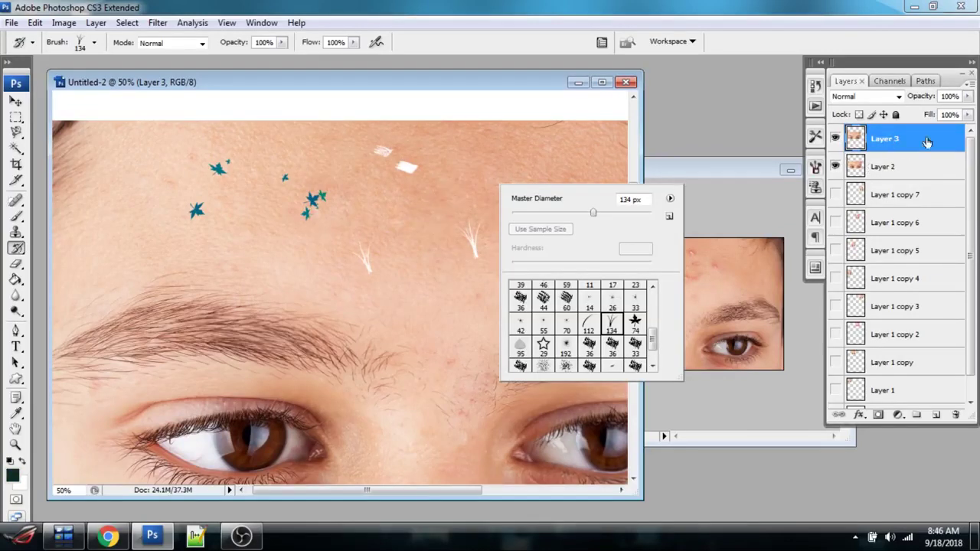
click(973, 174)
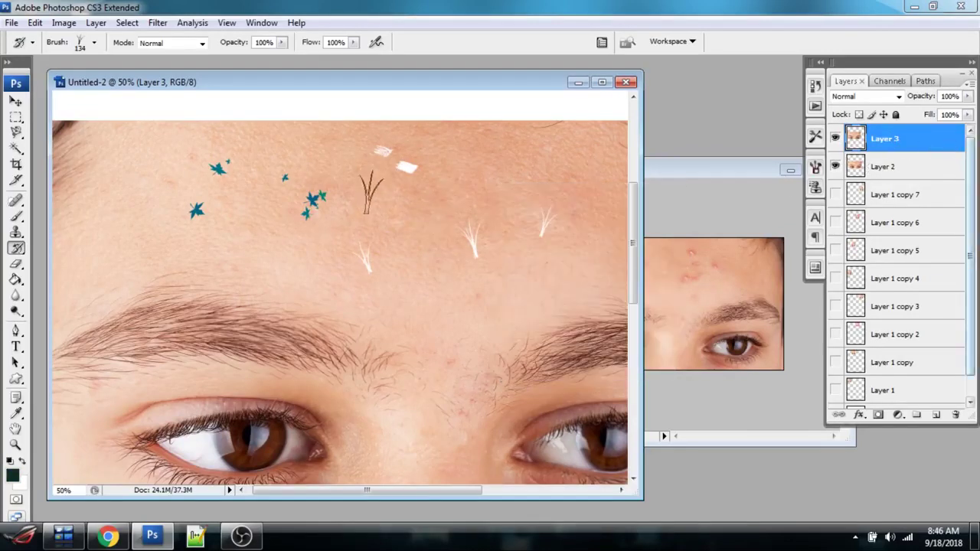
click(835, 139)
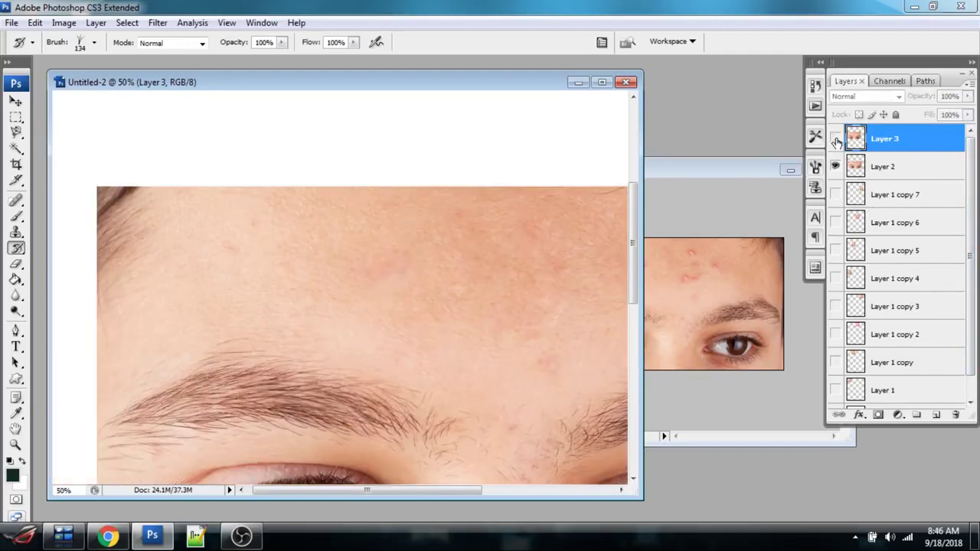
click(835, 139)
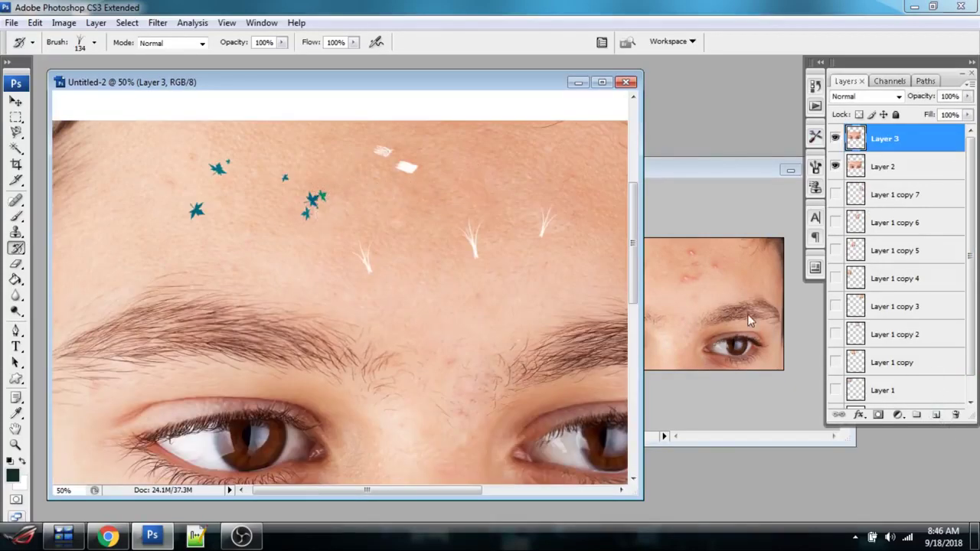
- Undo and redo the last History Brush mark, and step back through the history until all leaf and grass marks are removed
click(38, 25)
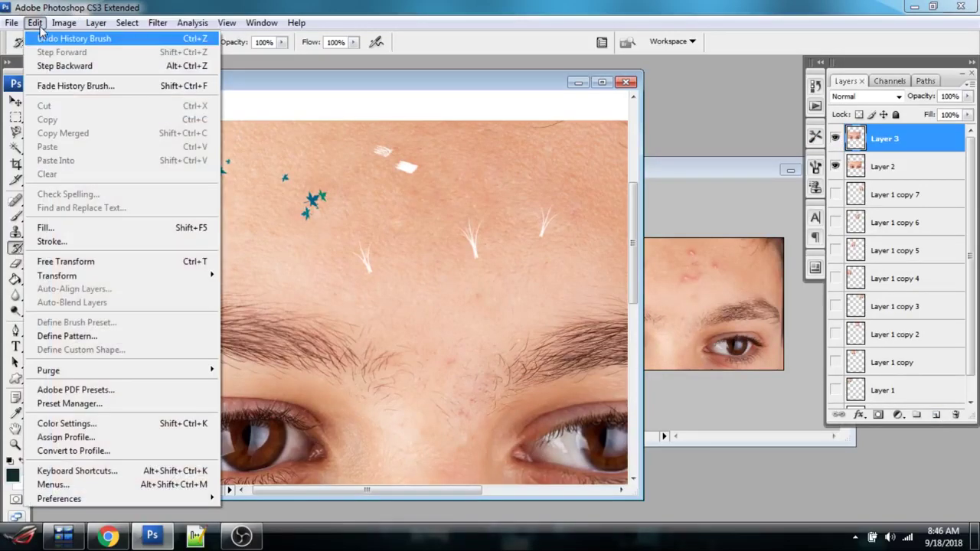
click(49, 40)
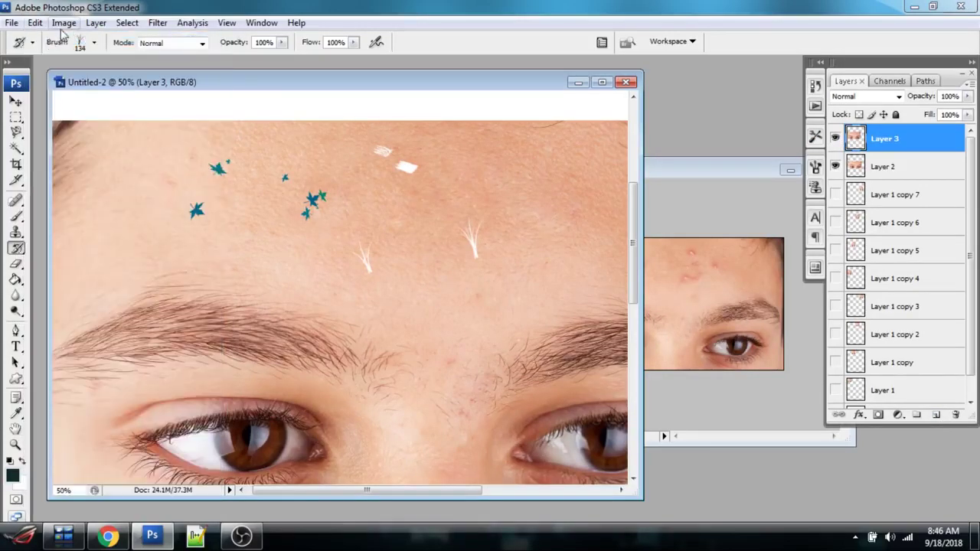
click(34, 23)
click(49, 36)
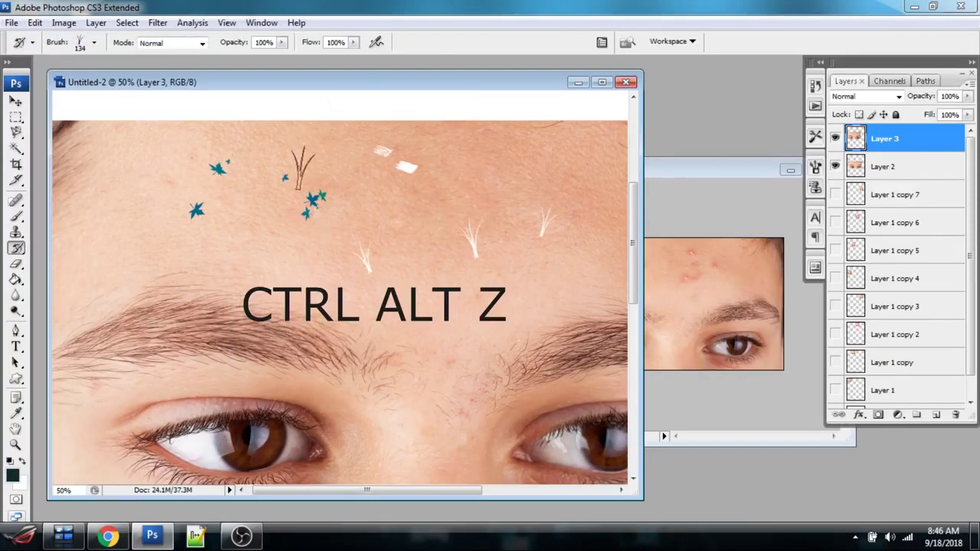
key(ctrl+alt+z)
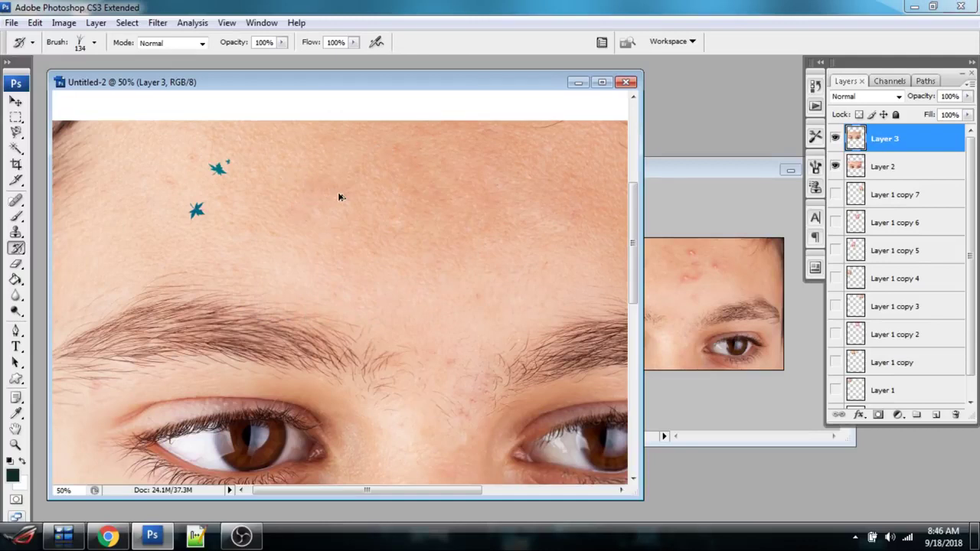
key(ctrl+alt+z)
- Add a layer named brush and paint white grass, leaf and freehand line marks on it with the History Brush
click(936, 417)
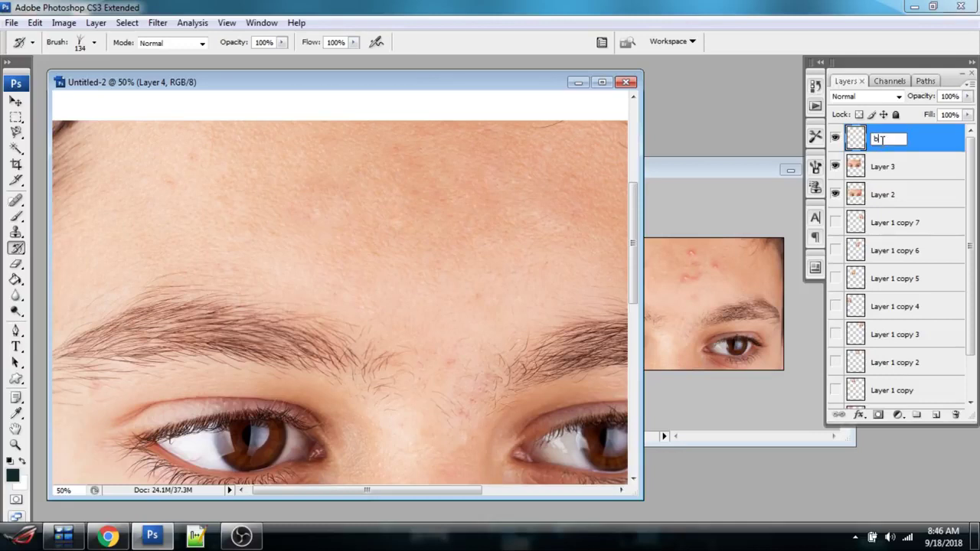
key(Return)
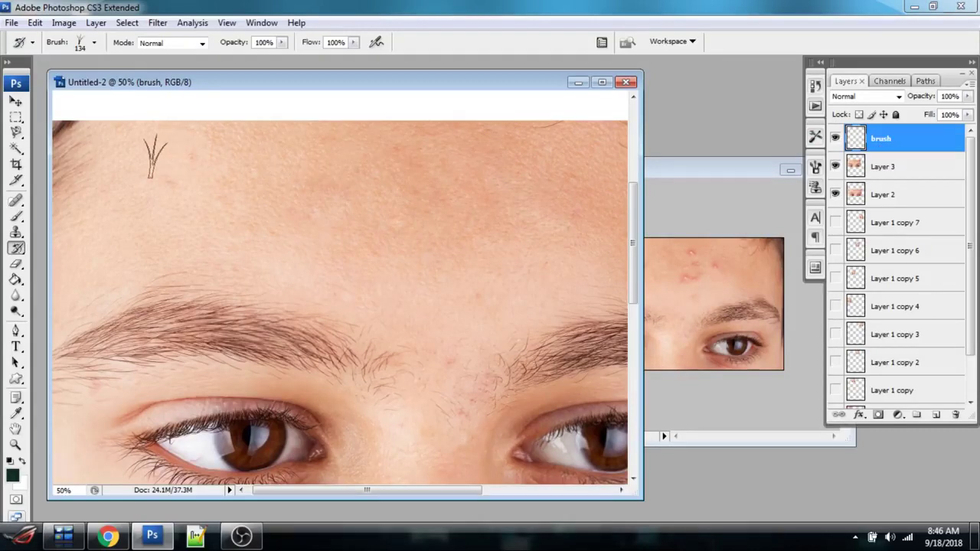
right_click(217, 164)
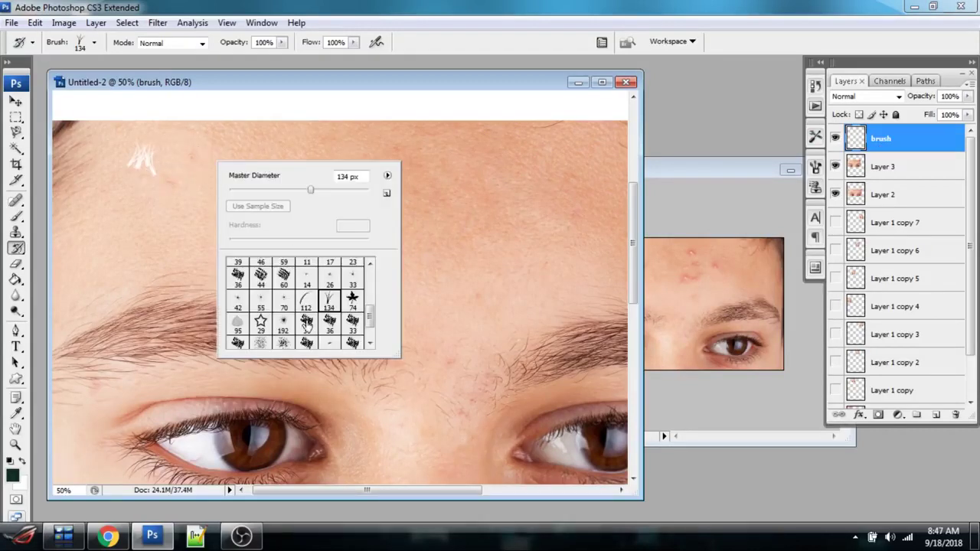
click(352, 300)
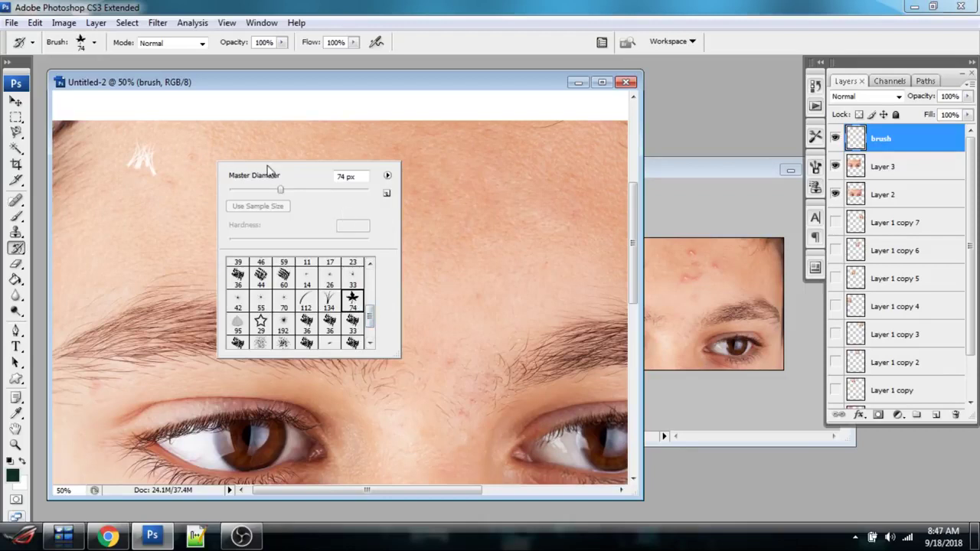
drag(205, 153, 186, 200)
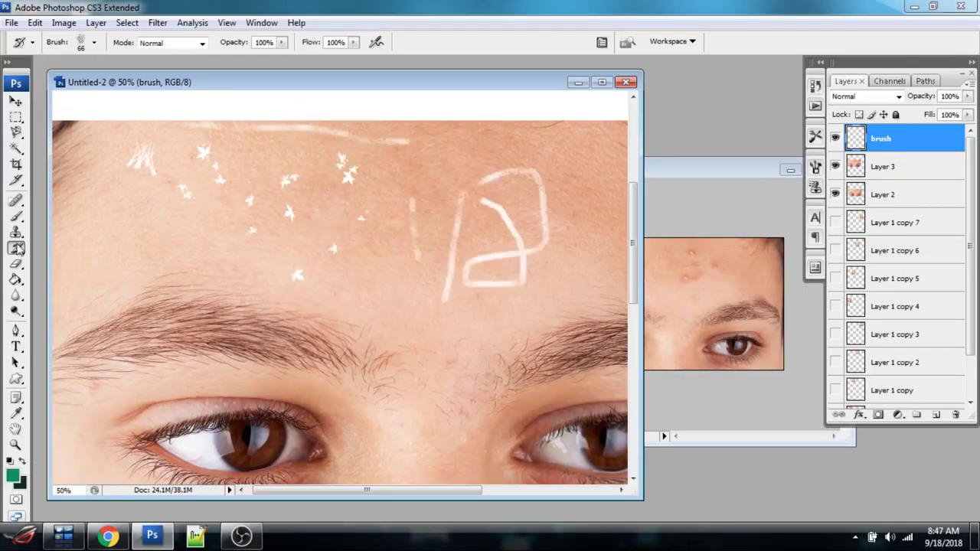
- Erase the short vertical stroke in the middle of the forehead with the 60 px Eraser
click(16, 248)
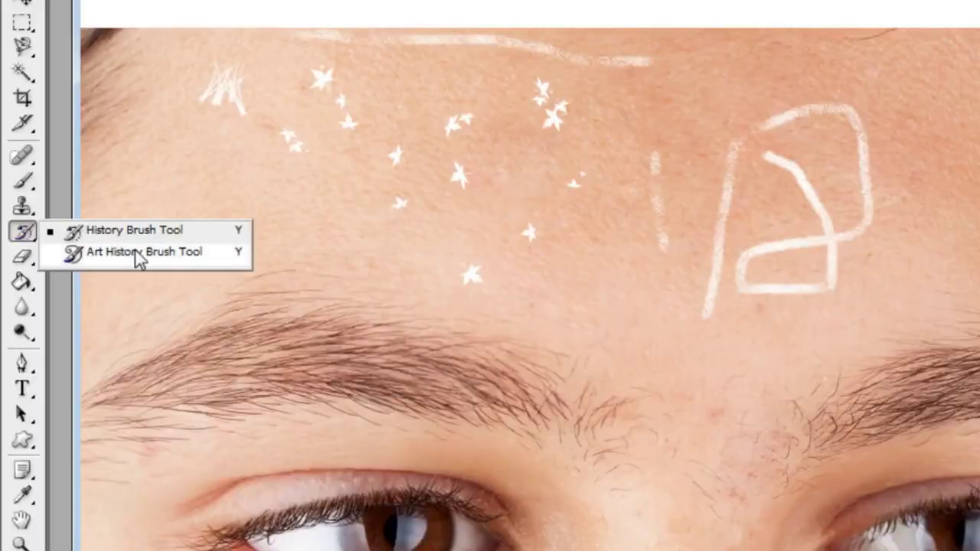
click(23, 259)
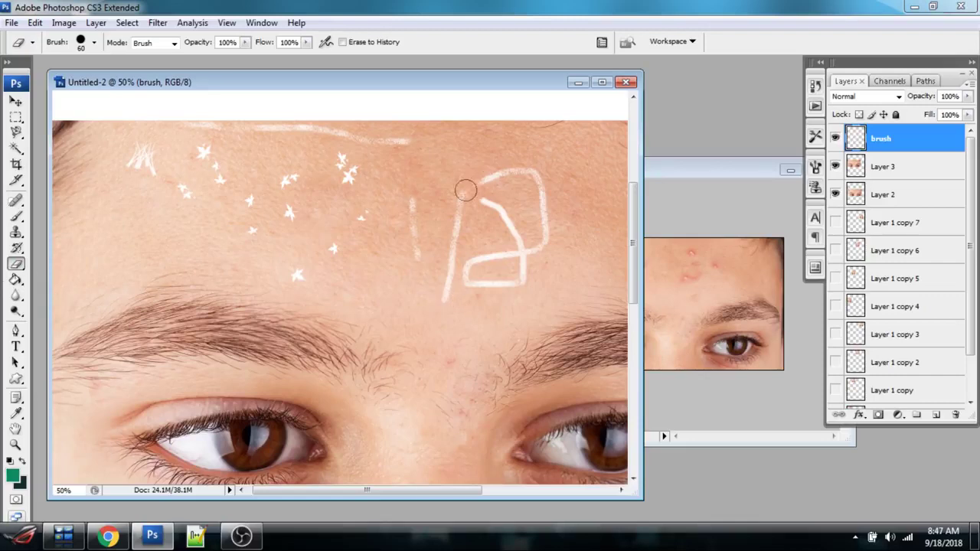
drag(411, 196, 411, 268)
- Hide and show the brush layer and Layer 3 to compare the painted marks with the photo beneath
click(835, 139)
click(835, 139)
click(835, 138)
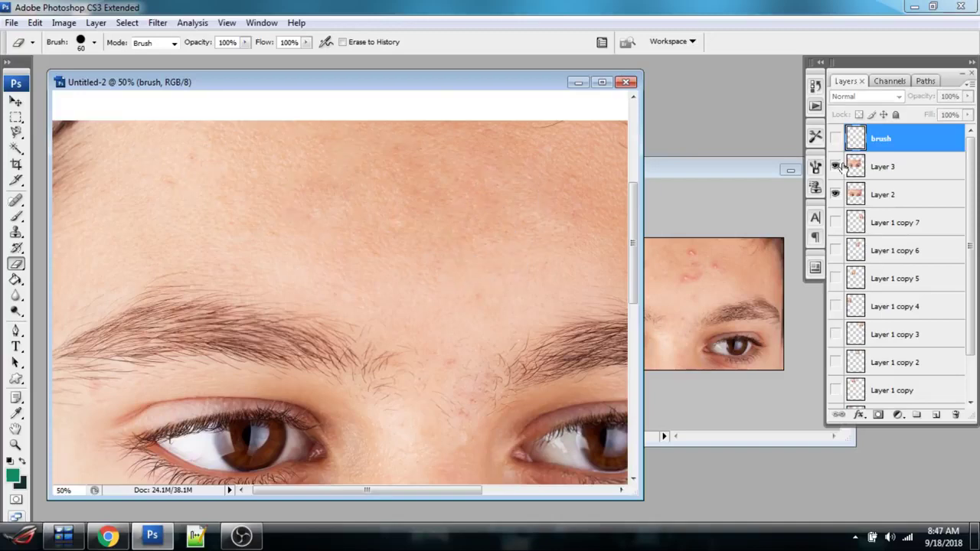
click(835, 167)
click(835, 167)
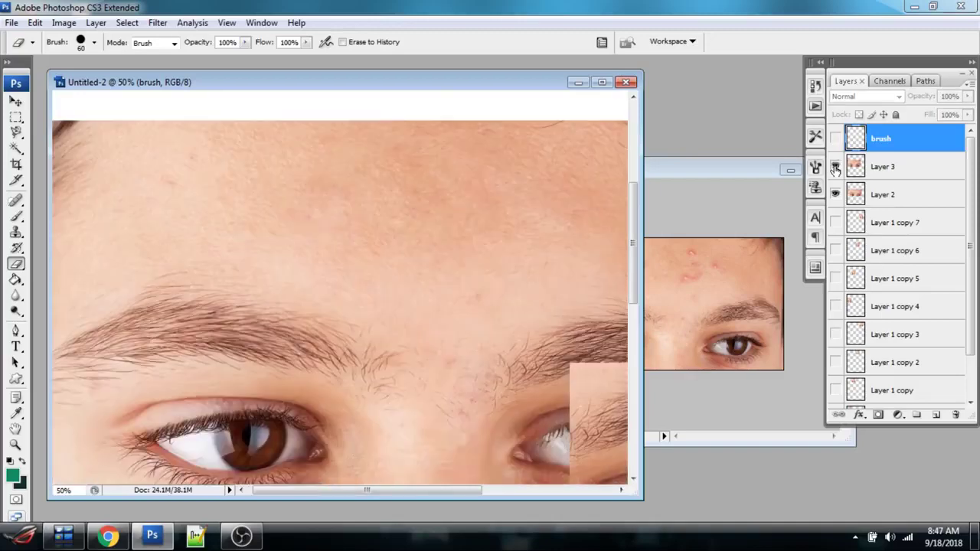
click(835, 139)
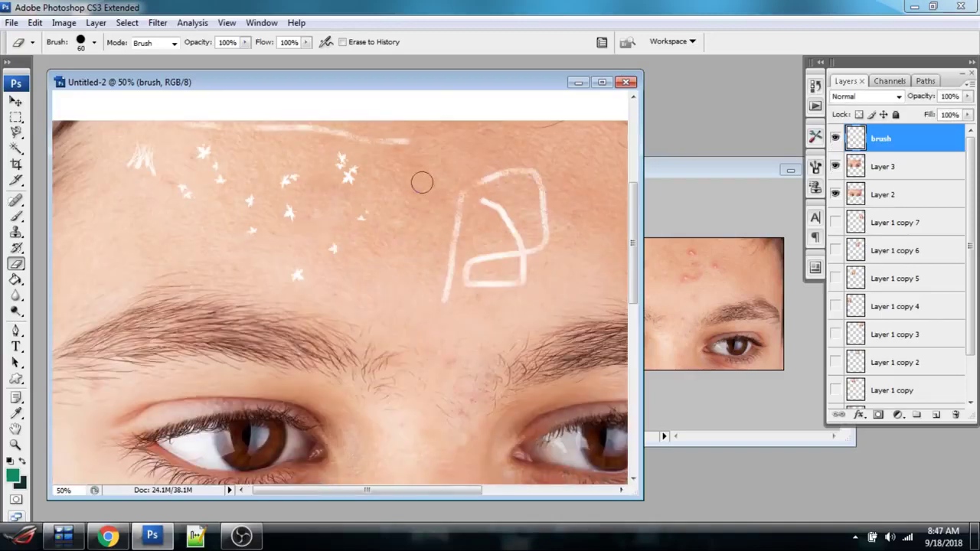
- Erase the long horizontal line along the forehead's upper edge and the large freehand shape on its right side
drag(392, 142, 176, 125)
mouse_move(444, 310)
mouse_down()
mouse_move(439, 267)
mouse_move(452, 227)
mouse_up()
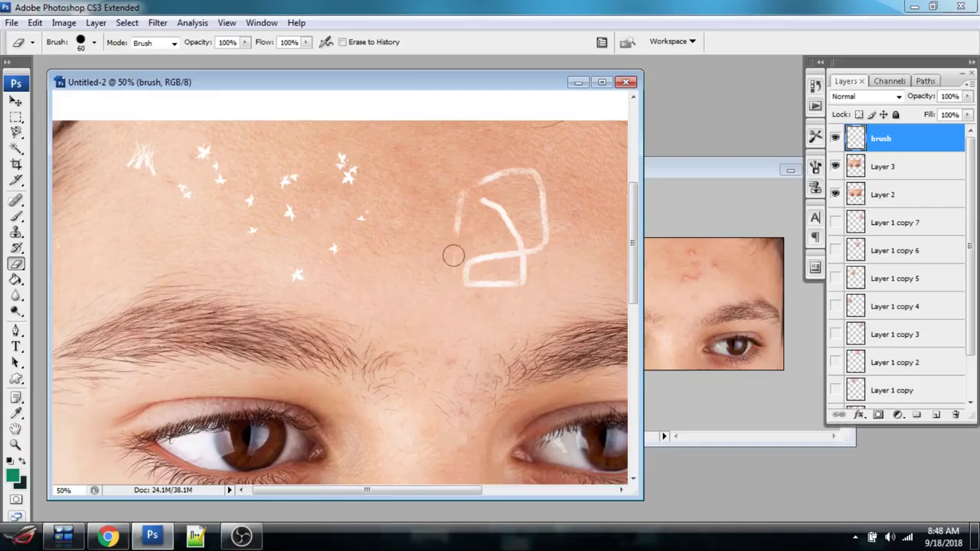
mouse_move(459, 215)
mouse_down()
mouse_move(490, 180)
mouse_move(525, 176)
mouse_move(545, 223)
mouse_move(531, 248)
mouse_move(465, 263)
mouse_move(494, 287)
mouse_move(516, 261)
mouse_move(497, 215)
mouse_move(554, 173)
mouse_move(472, 253)
mouse_up()
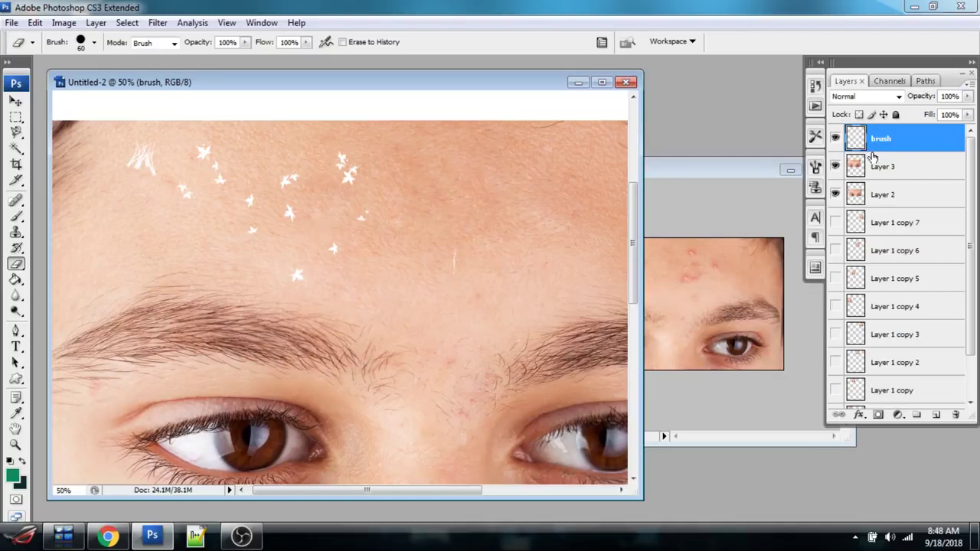
- Add a new layer named paint bucket above the brush layer
key(ctrl+shift+n)
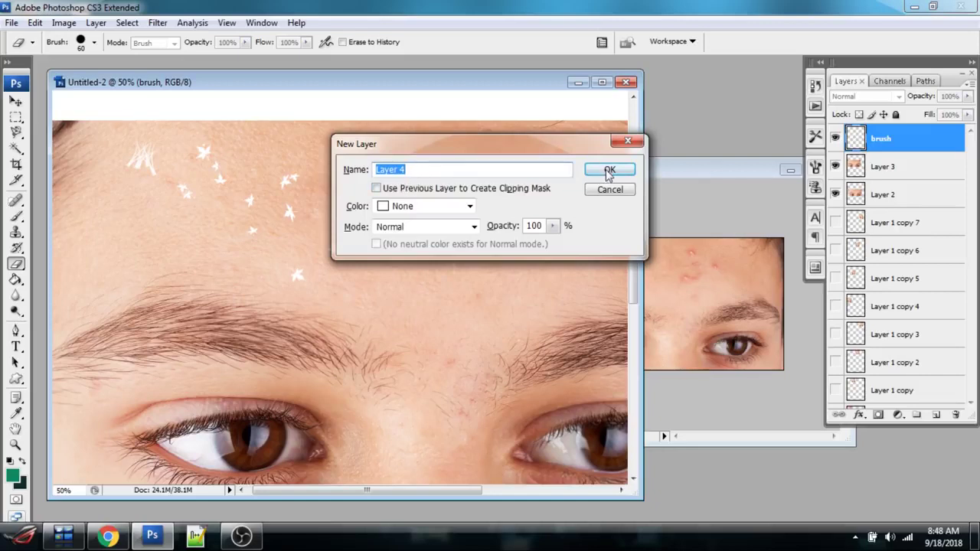
text(paint bucket)
key(Return)
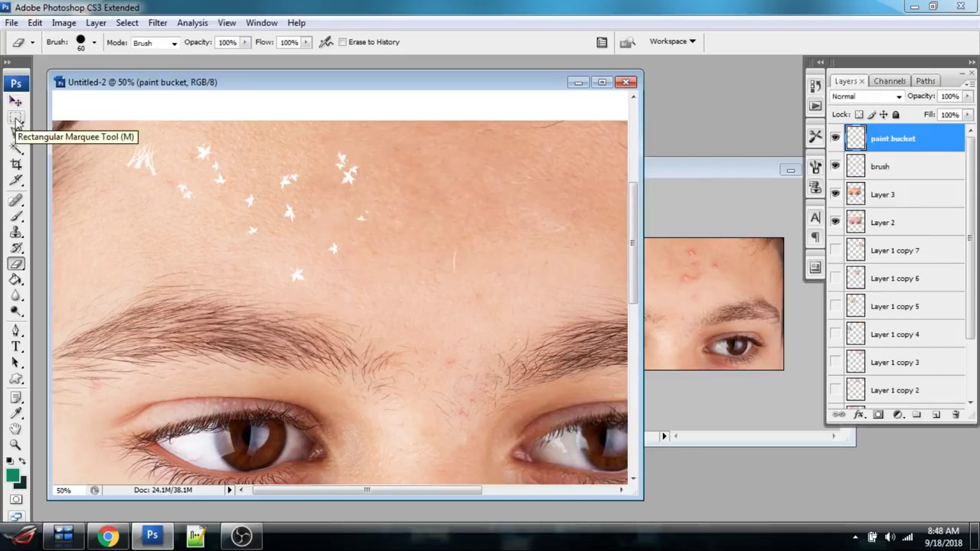
- Try filling a rectangular marquee selection beside the white leaf marks on the forehead with green 0e8861 using the Paint Bucket, and undo the fill
click(17, 118)
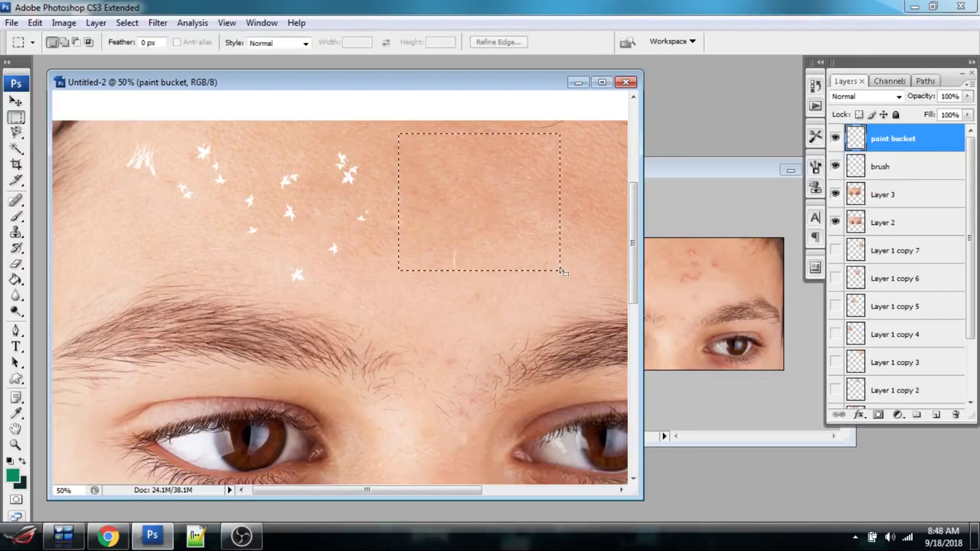
drag(562, 271, 561, 270)
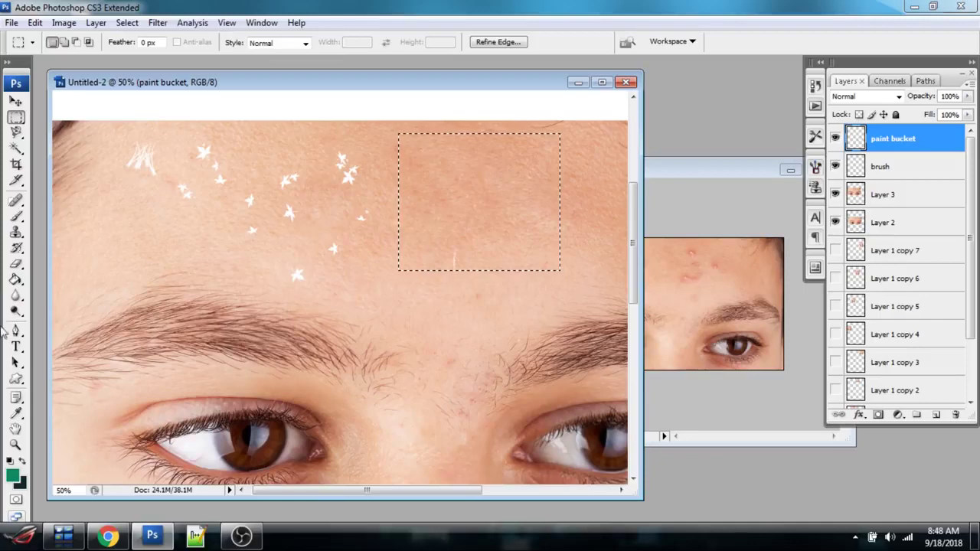
click(16, 279)
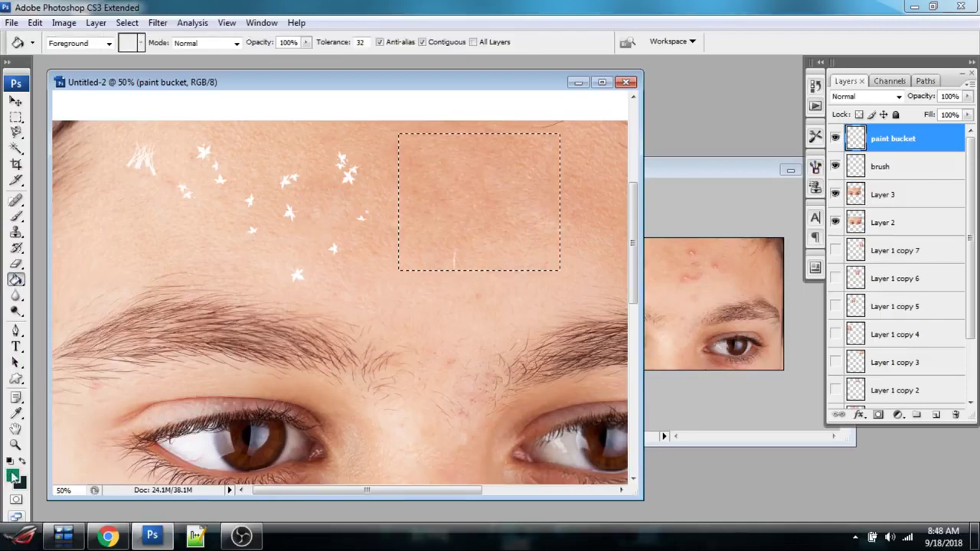
click(13, 476)
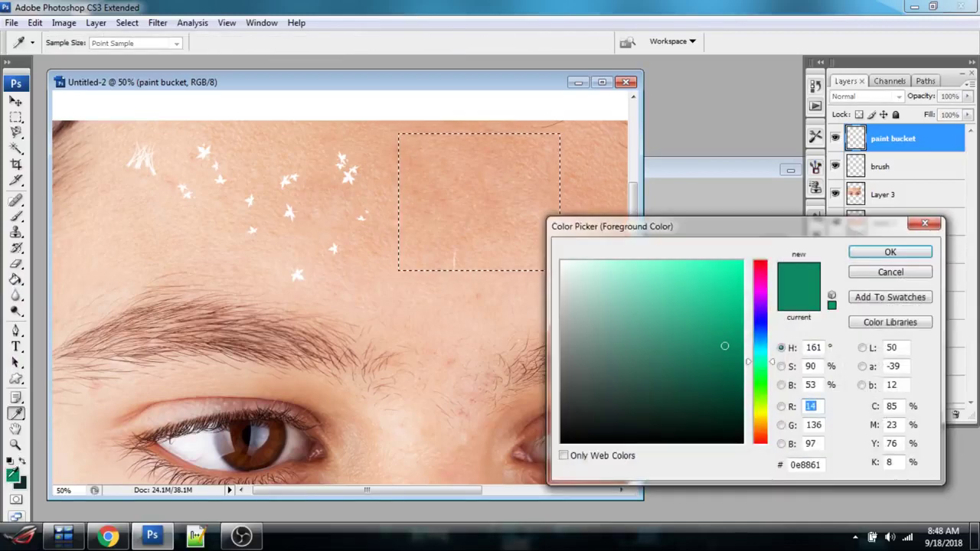
click(888, 253)
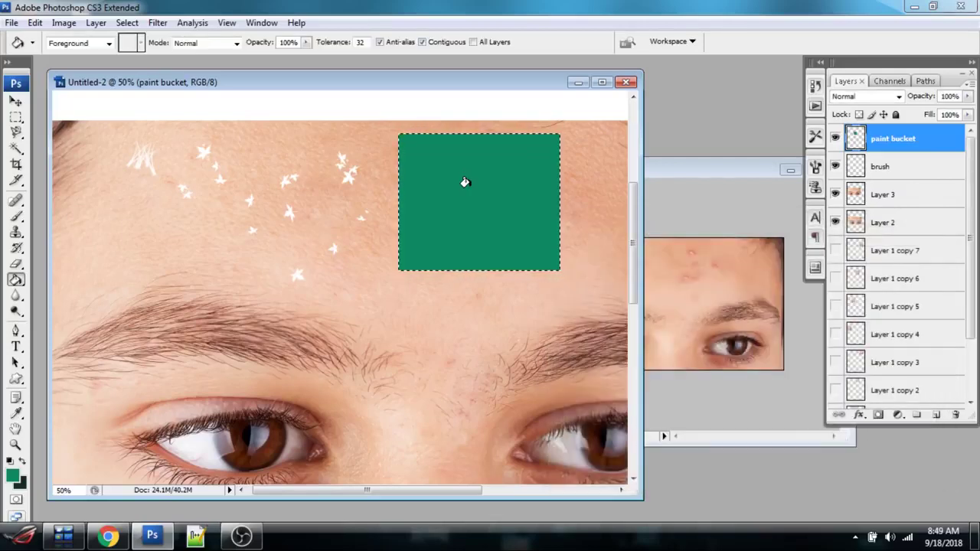
key(ctrl+z)
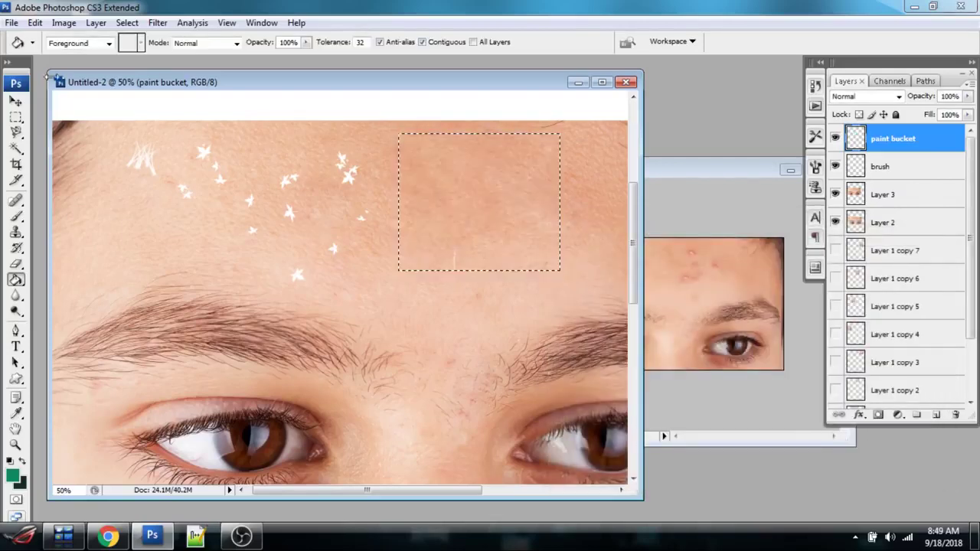
- Try filling a circular marquee selection on the same forehead area with green, deselect it, and step back to before the fill
click(16, 117)
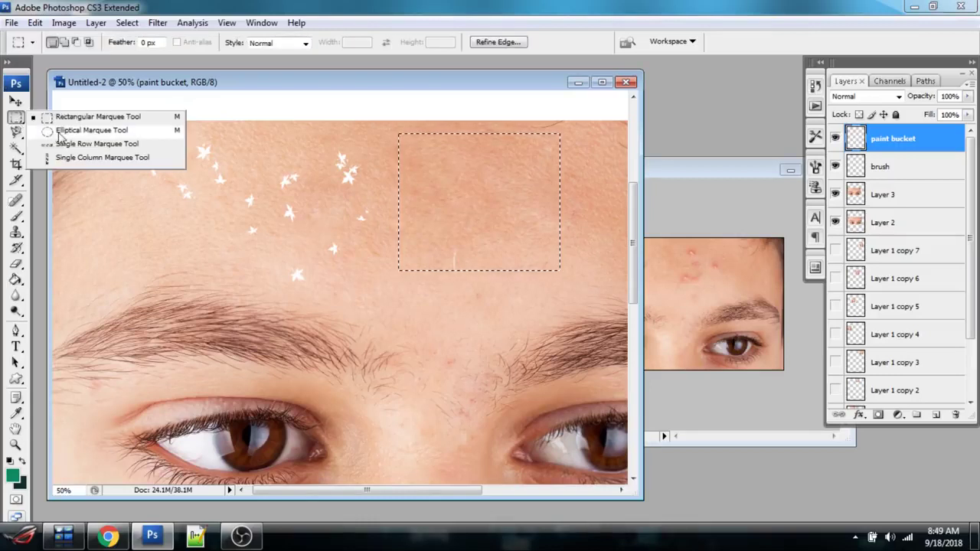
click(50, 131)
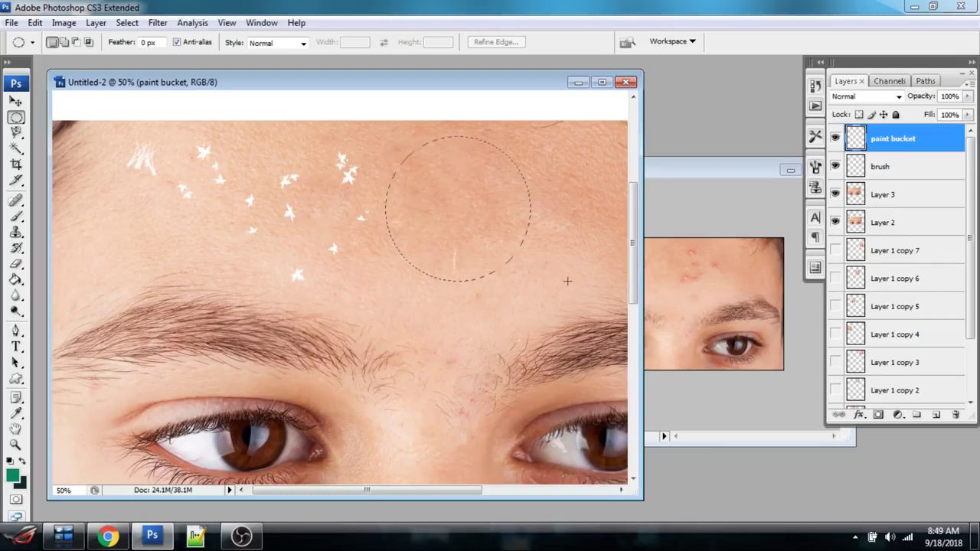
drag(567, 281, 567, 281)
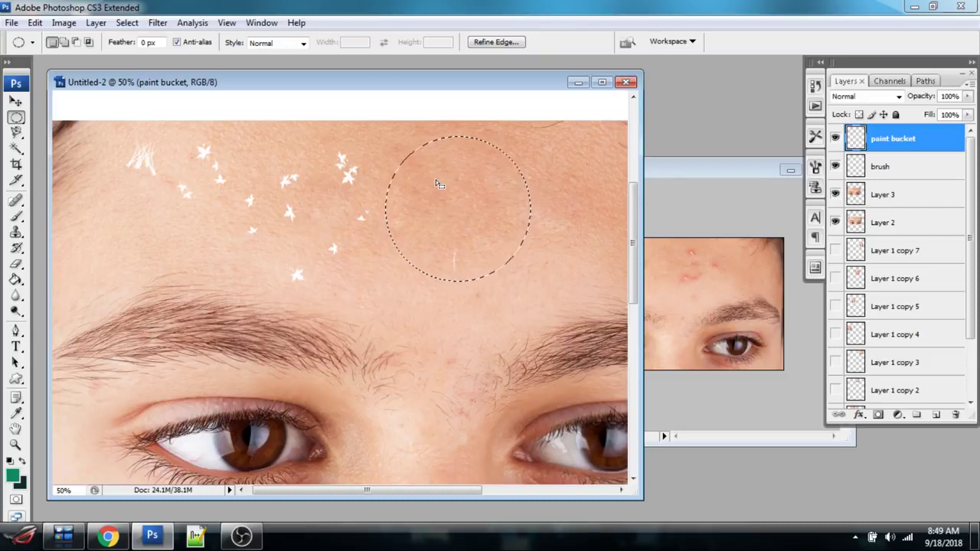
click(15, 280)
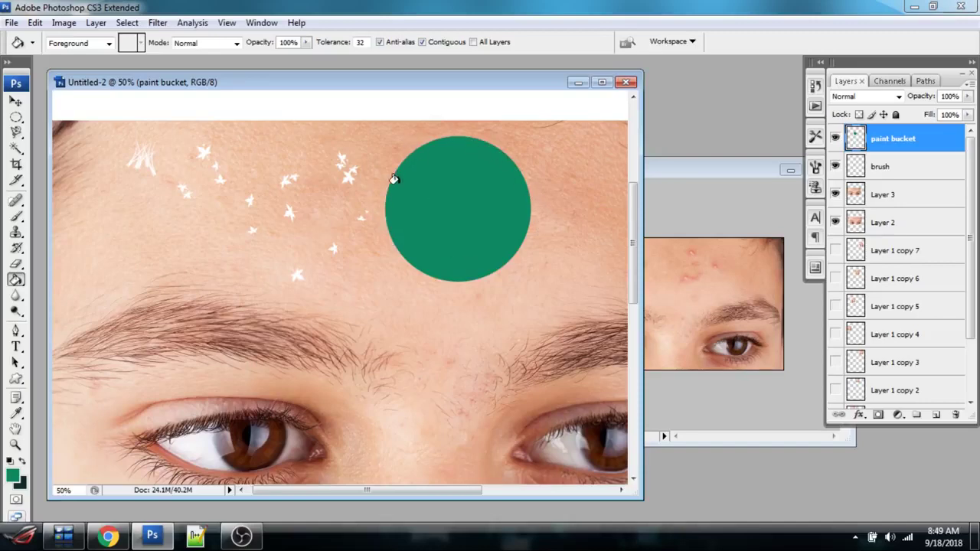
click(35, 23)
click(55, 40)
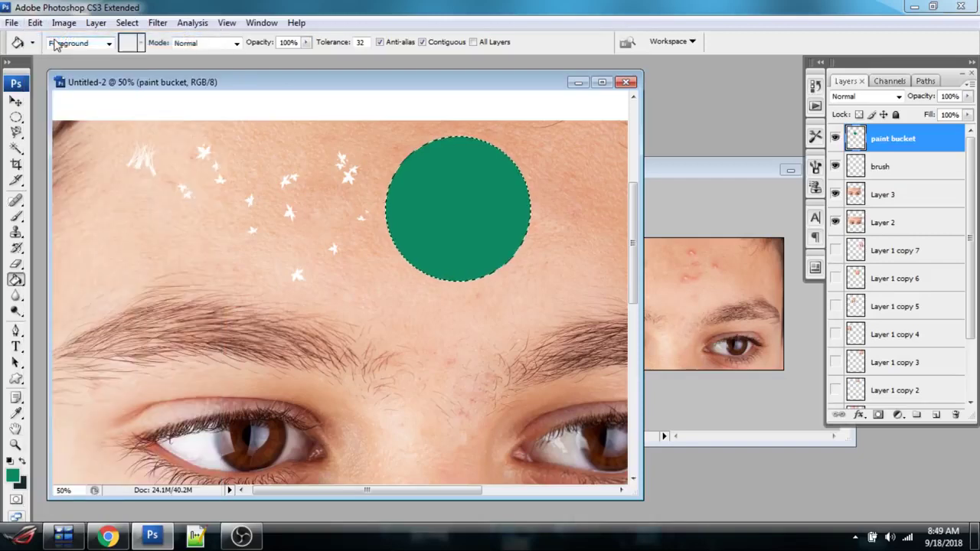
click(36, 23)
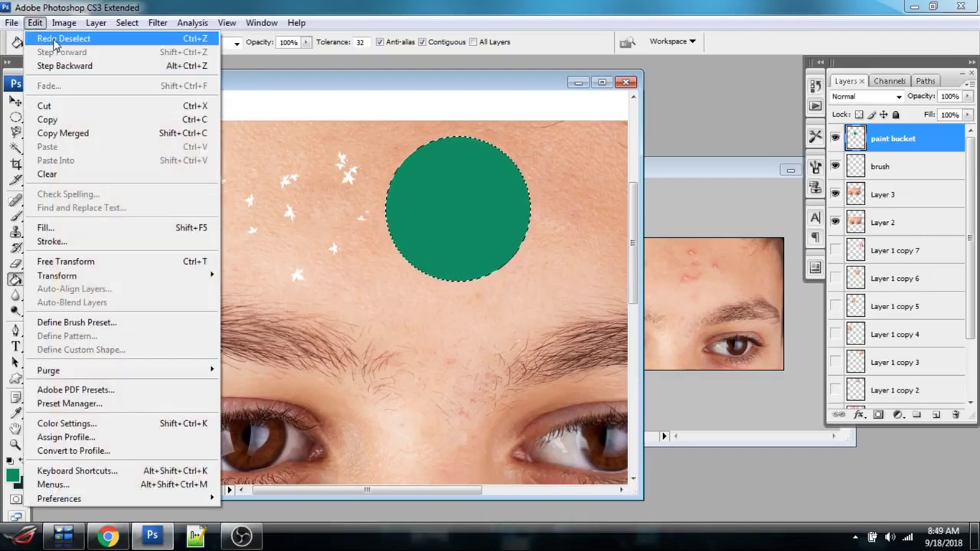
click(58, 65)
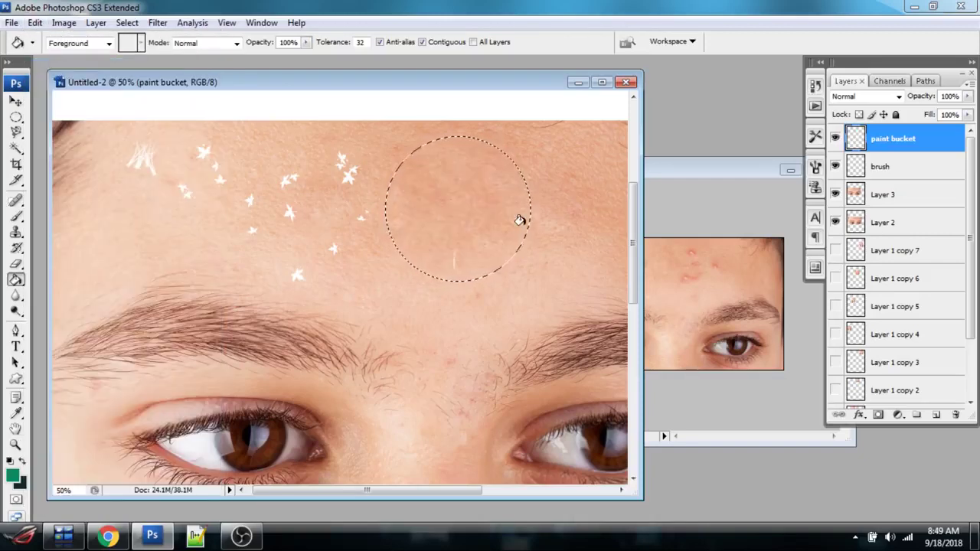
- Replace the selection with a slightly larger circular one on the forehead and feather it by 10 pixels
click(16, 117)
click(394, 141)
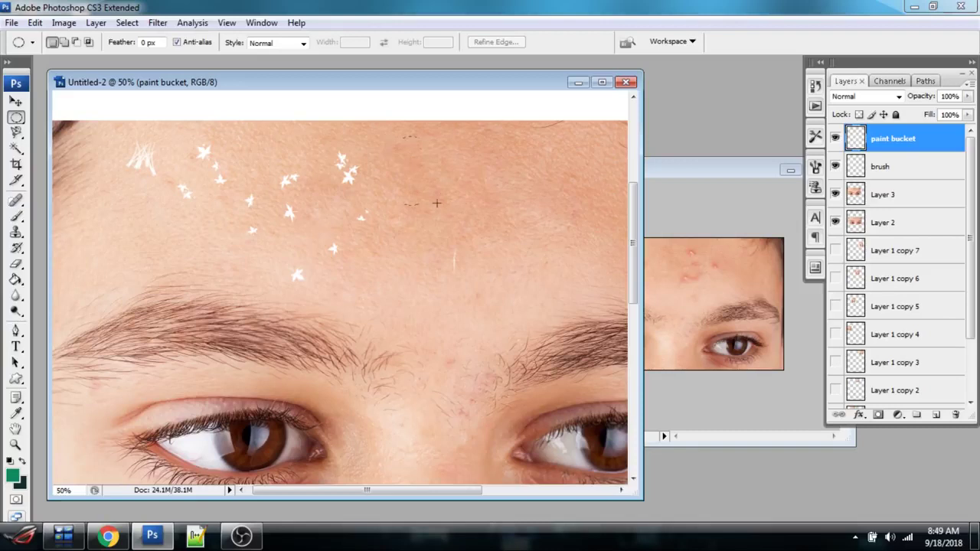
drag(521, 283, 548, 302)
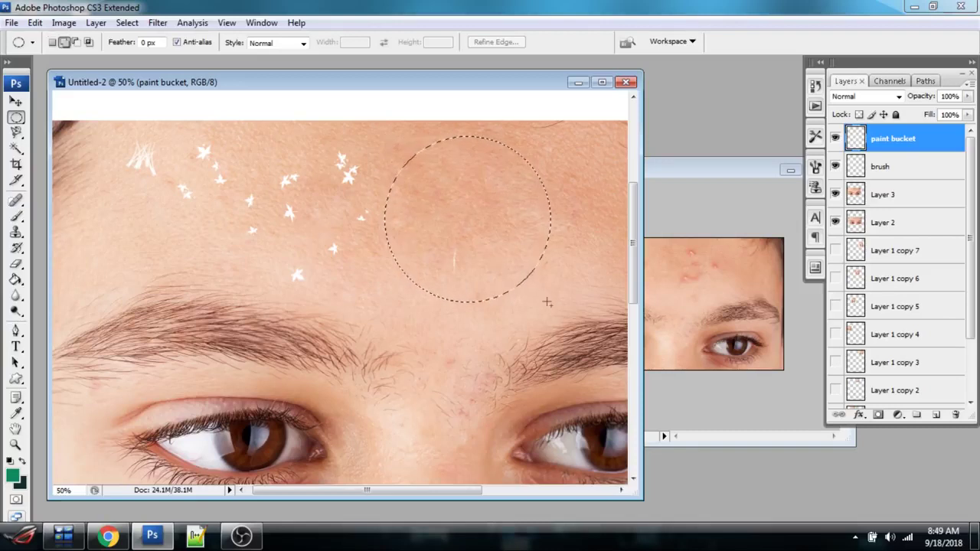
right_click(449, 197)
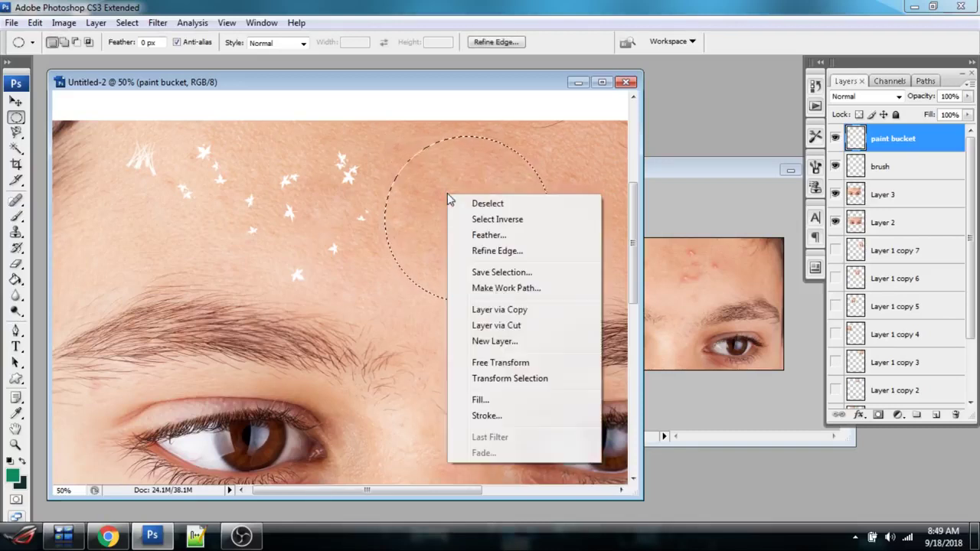
click(488, 237)
drag(443, 156, 562, 258)
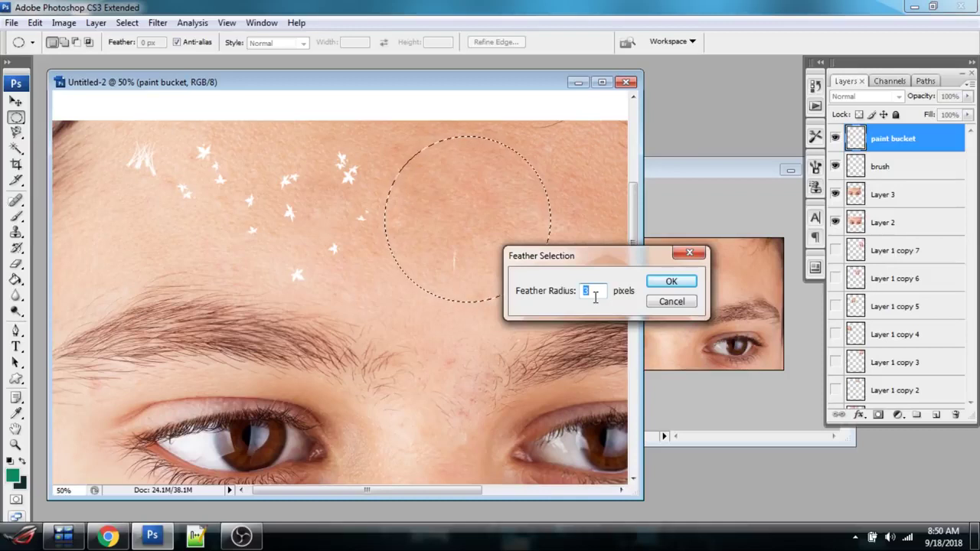
text(10)
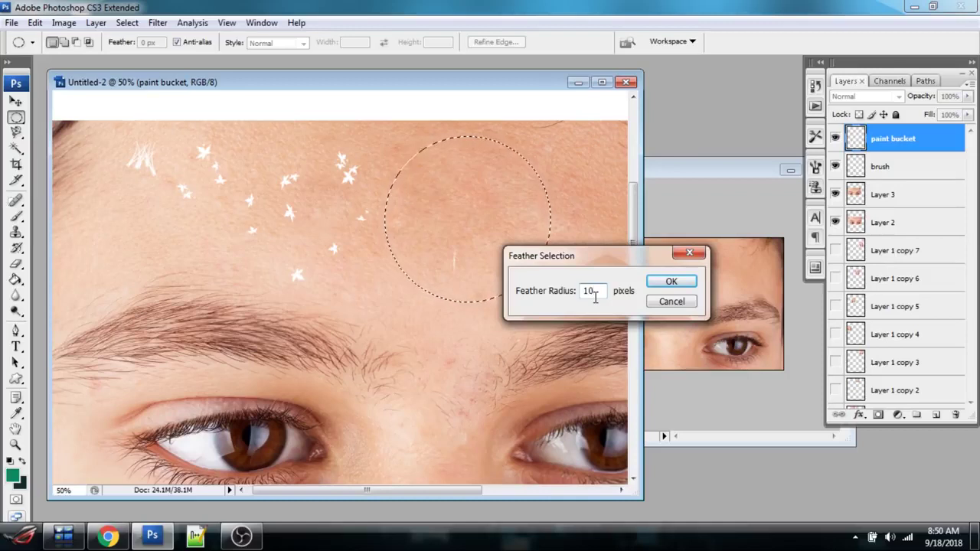
click(670, 281)
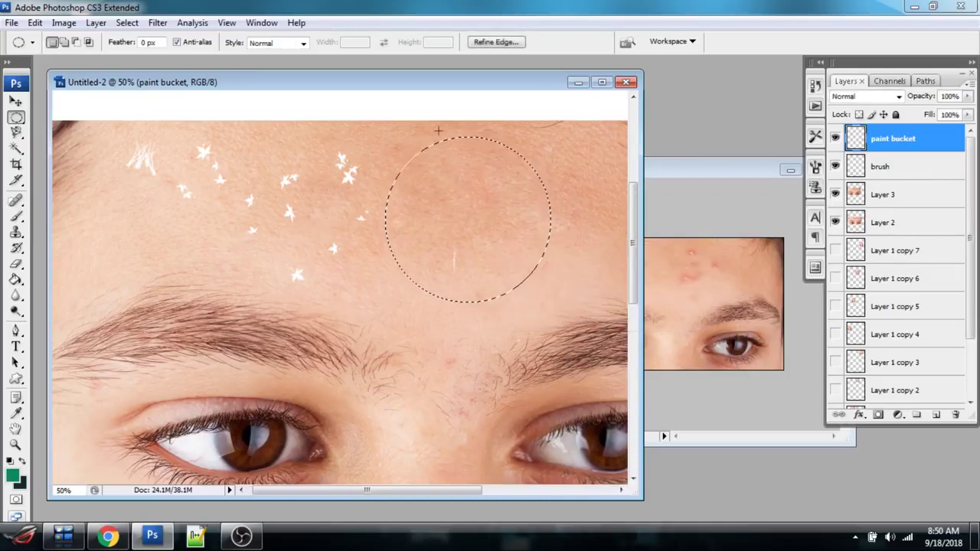
- Fill the feathered circle with the green foreground color using the Paint Bucket and deselect it
click(16, 279)
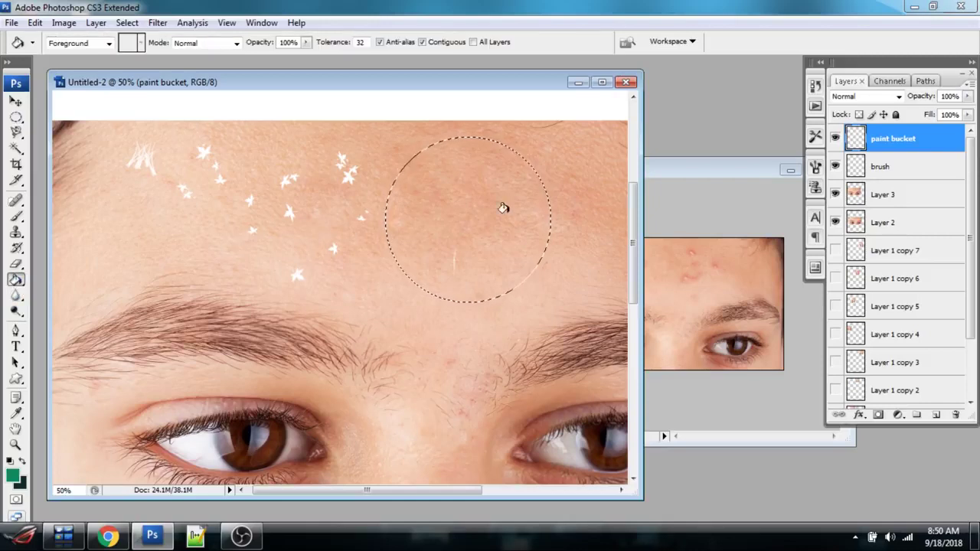
click(442, 198)
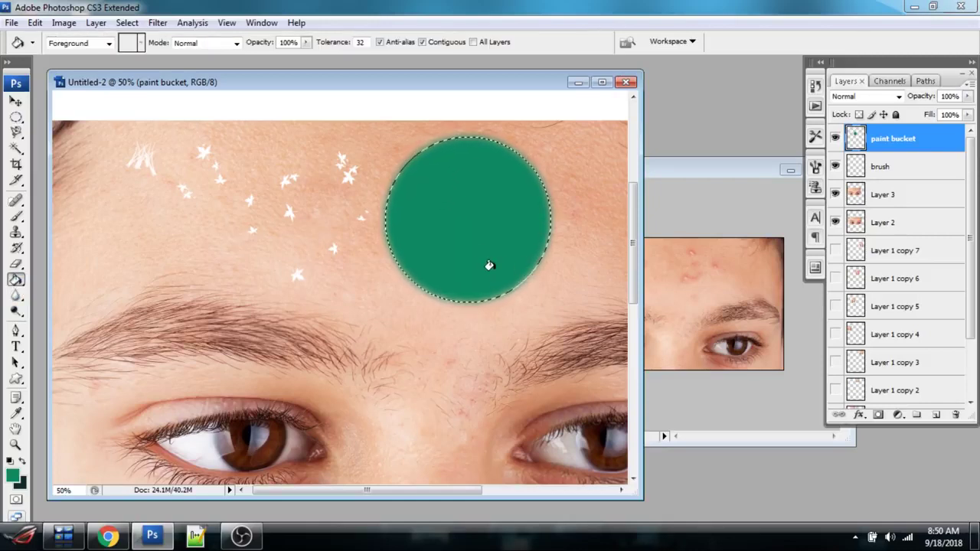
key(ctrl+d)
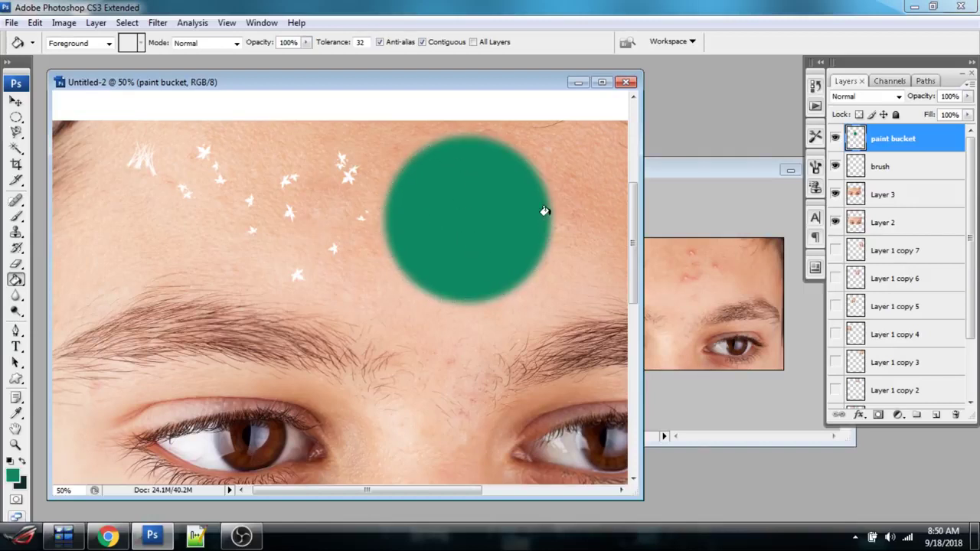
- Switch to the Gradient Tool and hide the paint bucket layer and Layer 3
click(16, 281)
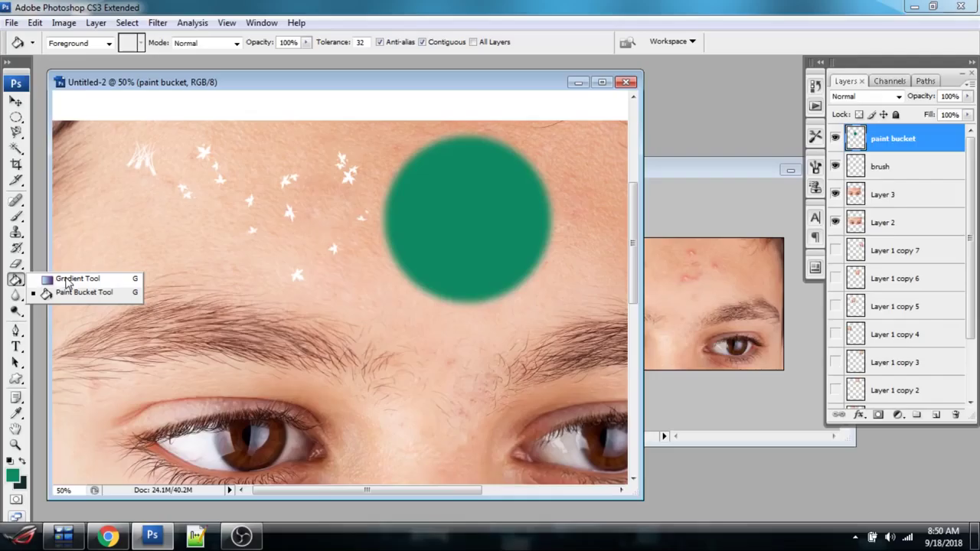
click(66, 280)
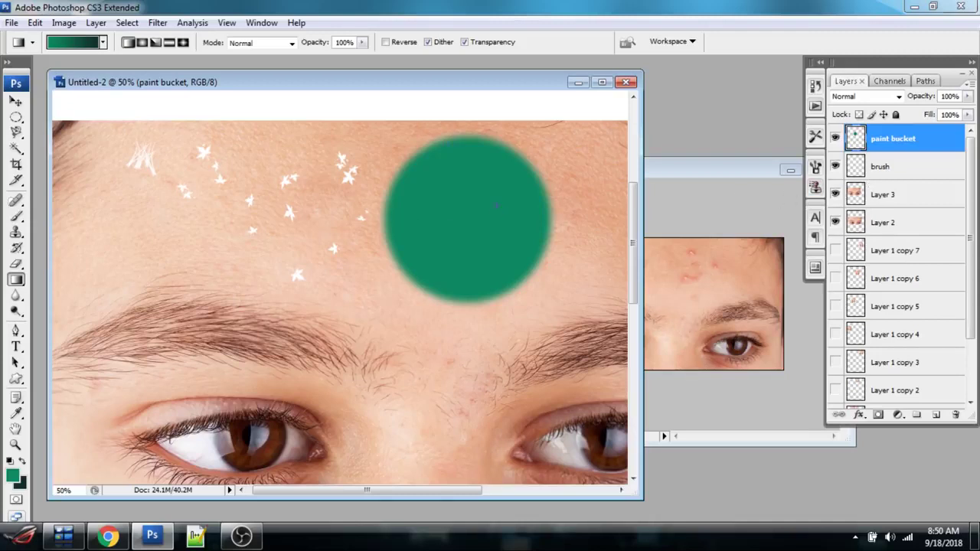
click(835, 139)
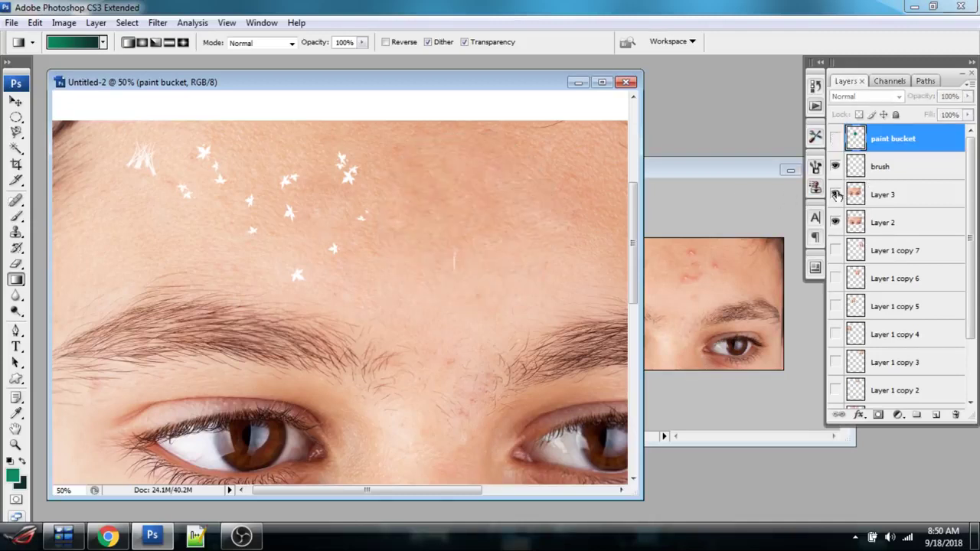
click(836, 196)
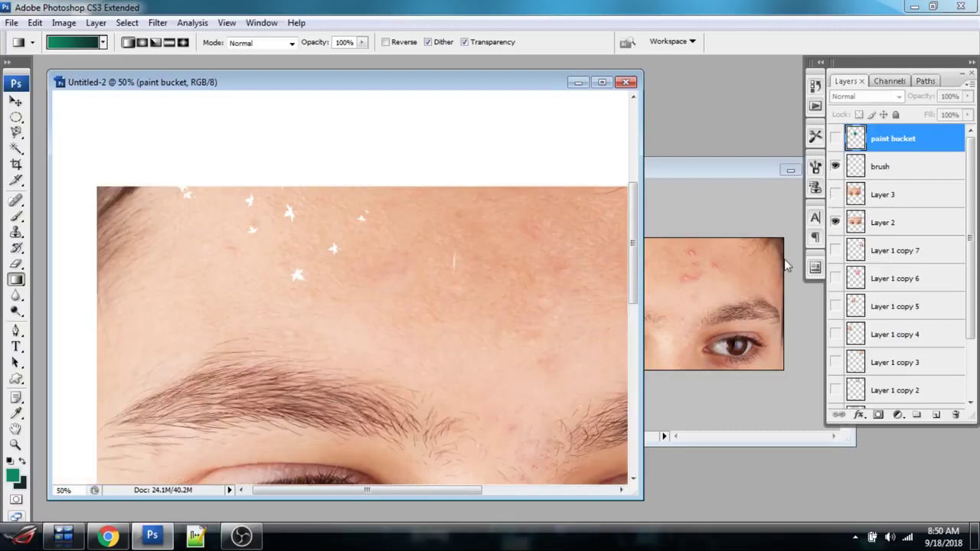
- Hide Layer 2 and add a new layer named "gradient" above the paint bucket layer
click(835, 222)
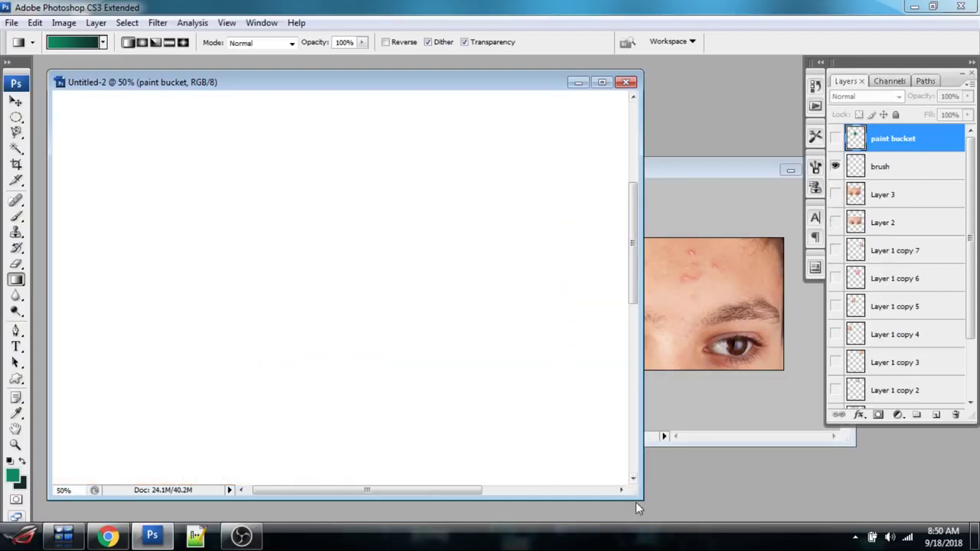
drag(636, 503, 768, 509)
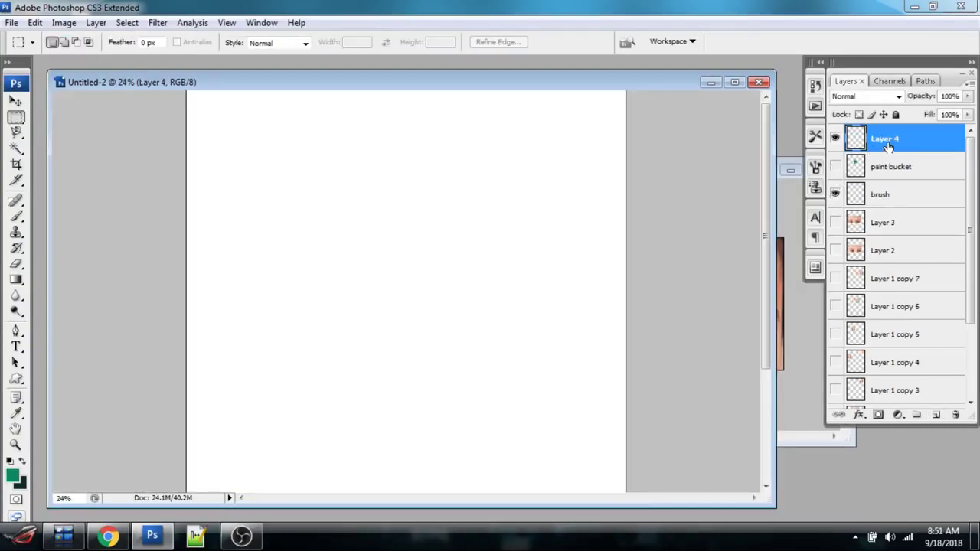
double_click(887, 145)
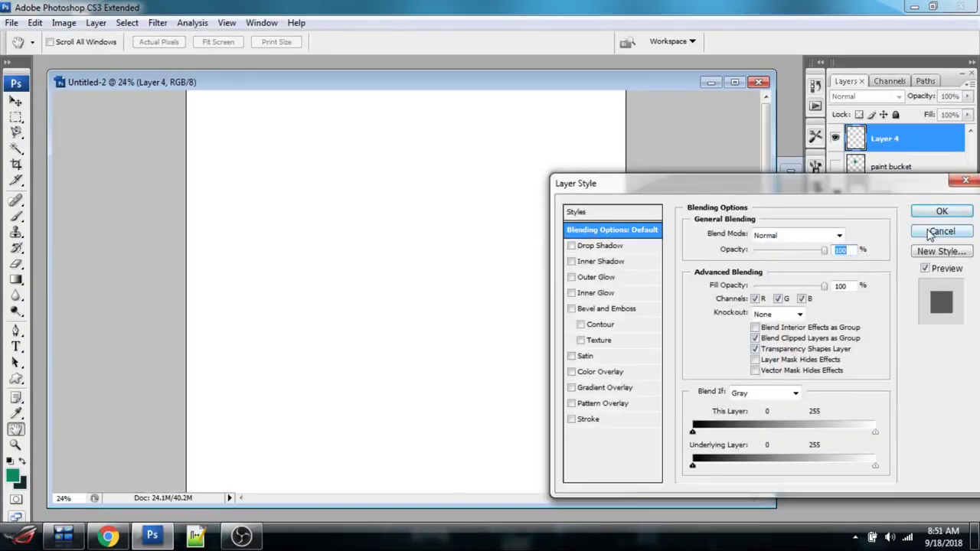
click(939, 232)
double_click(889, 140)
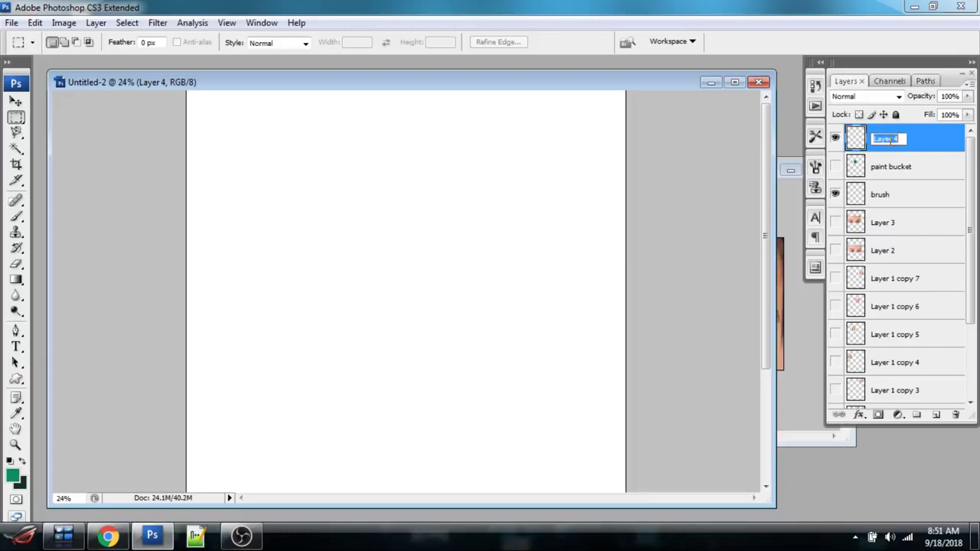
text(gradient)
key(Return)
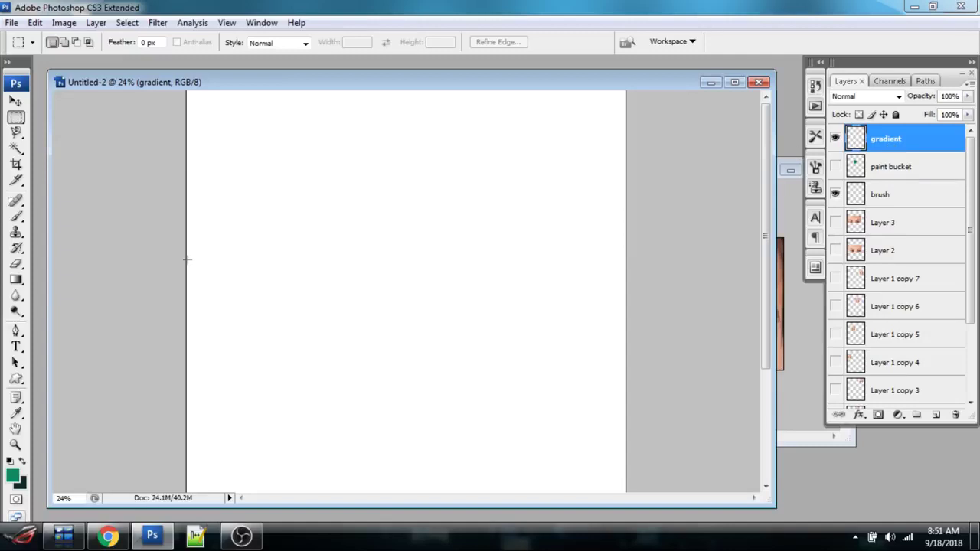
drag(199, 255, 690, 172)
drag(765, 225, 773, 169)
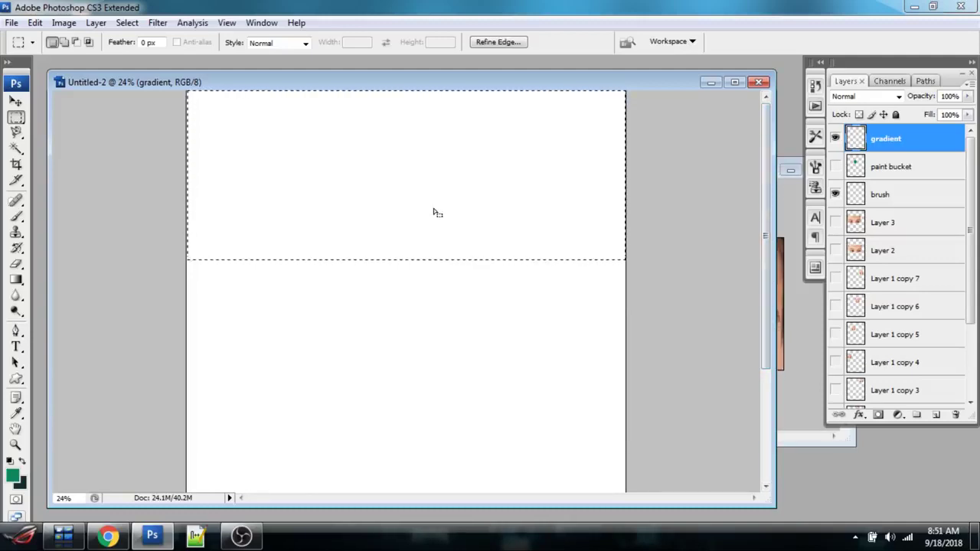
key(z)
alt+click(349, 209)
alt+click(350, 214)
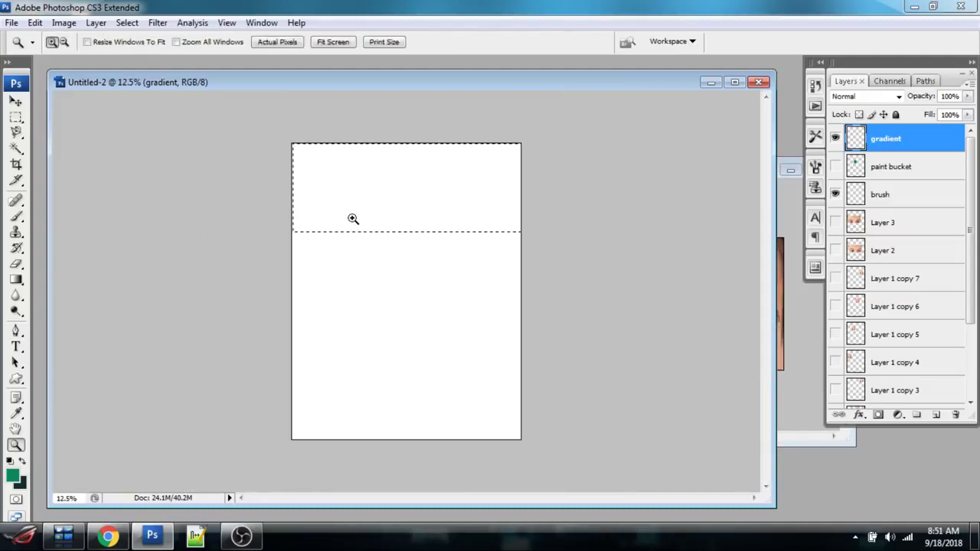
click(352, 218)
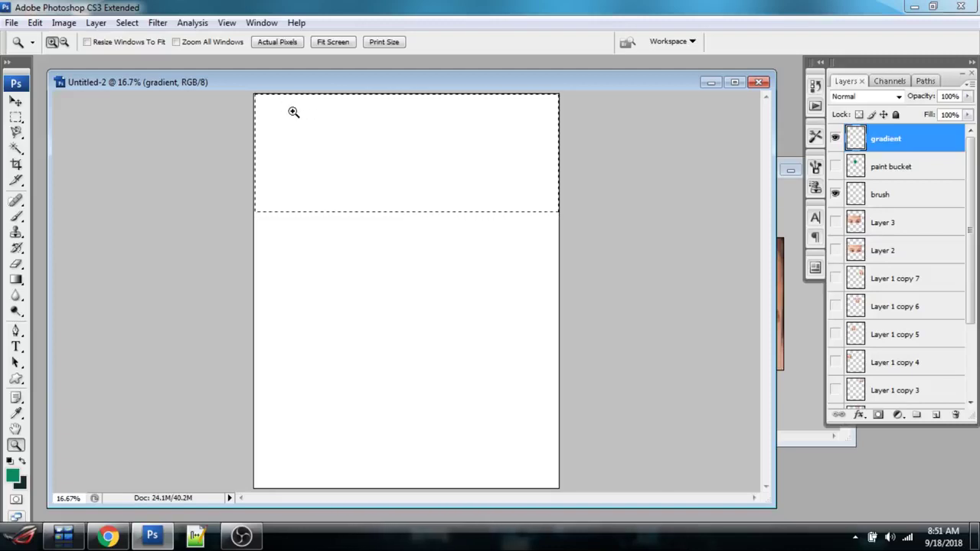
key(ctrl+d)
- Fill the gradient layer with the Foreground to Background linear gradient, drawn vertically from near the canvas bottom to near its top
click(16, 281)
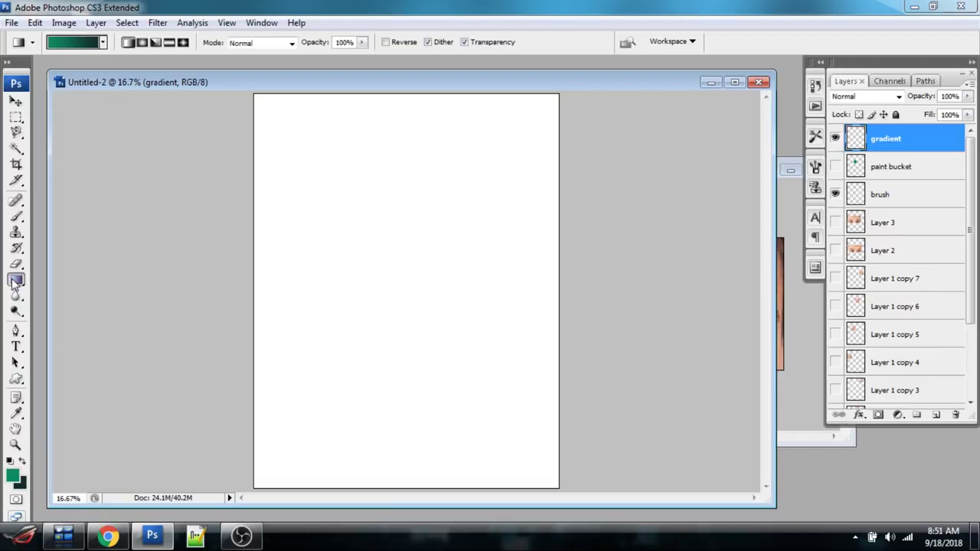
click(67, 45)
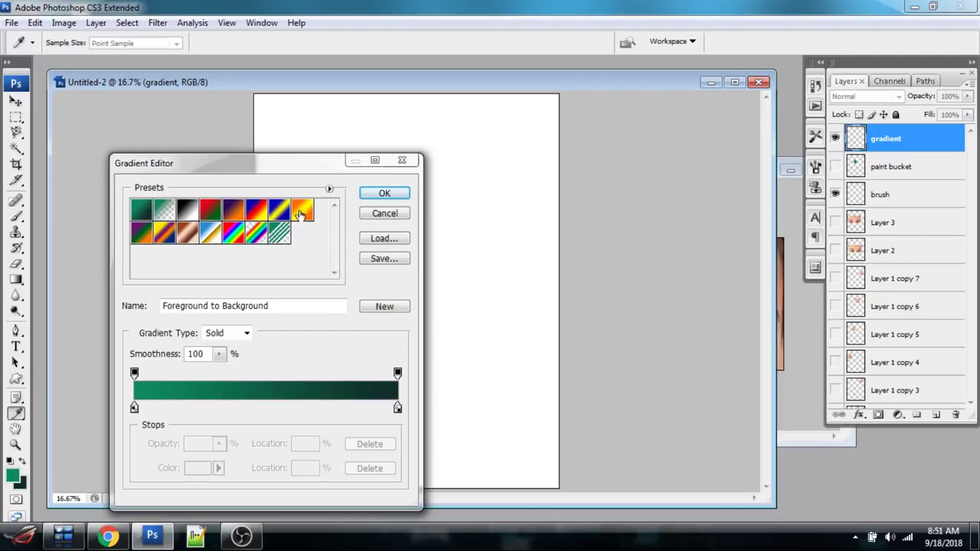
click(386, 195)
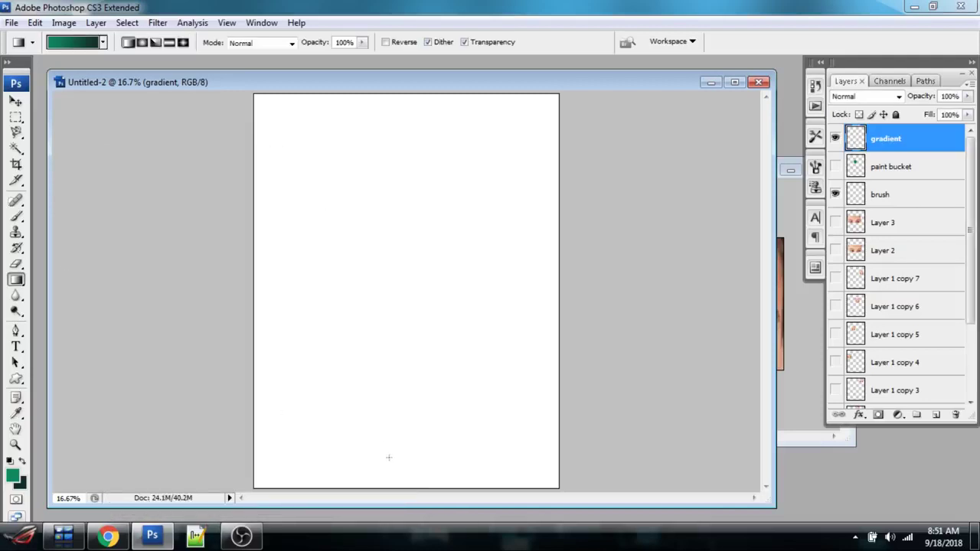
drag(388, 423, 401, 150)
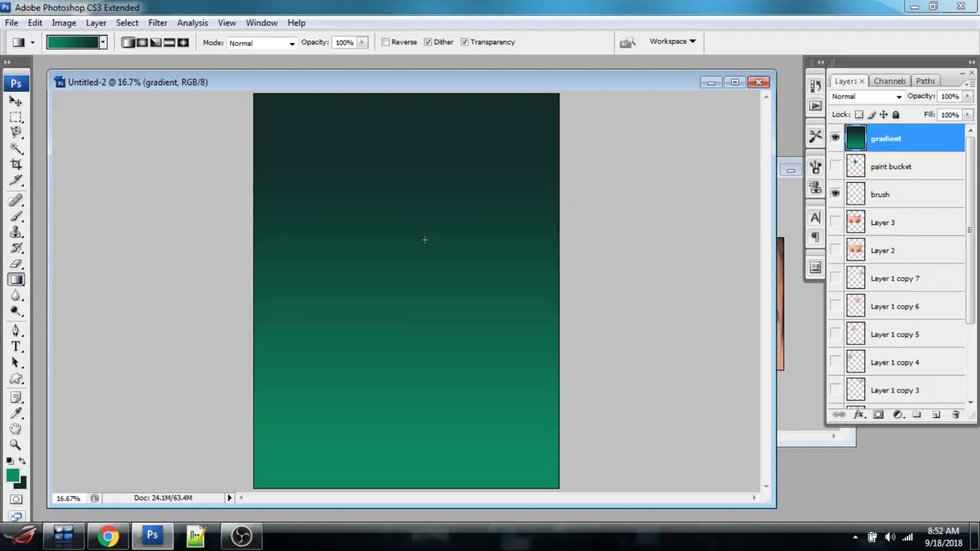
- Choose the Orange, Yellow, Orange gradient, shift its yellow stop to 46%, and draw it upward across the canvas
click(67, 47)
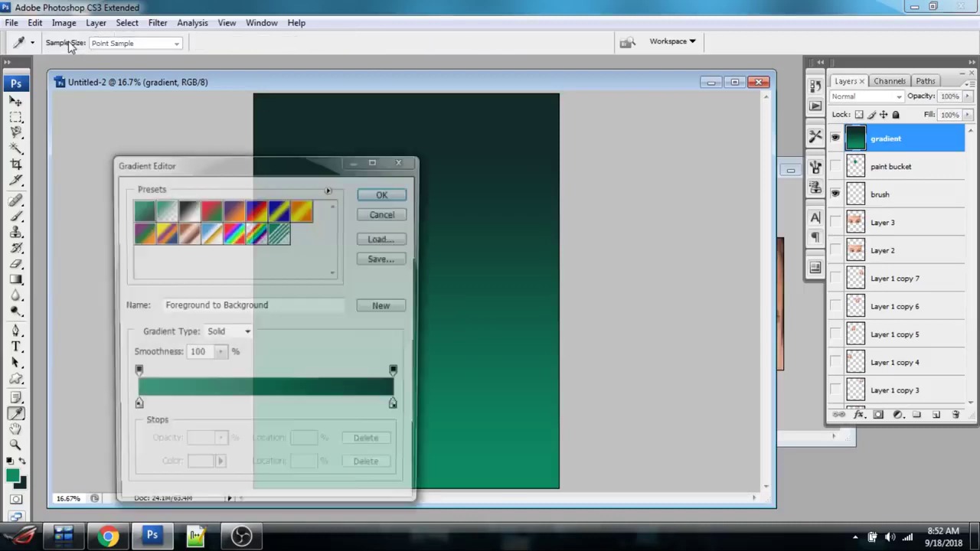
click(304, 215)
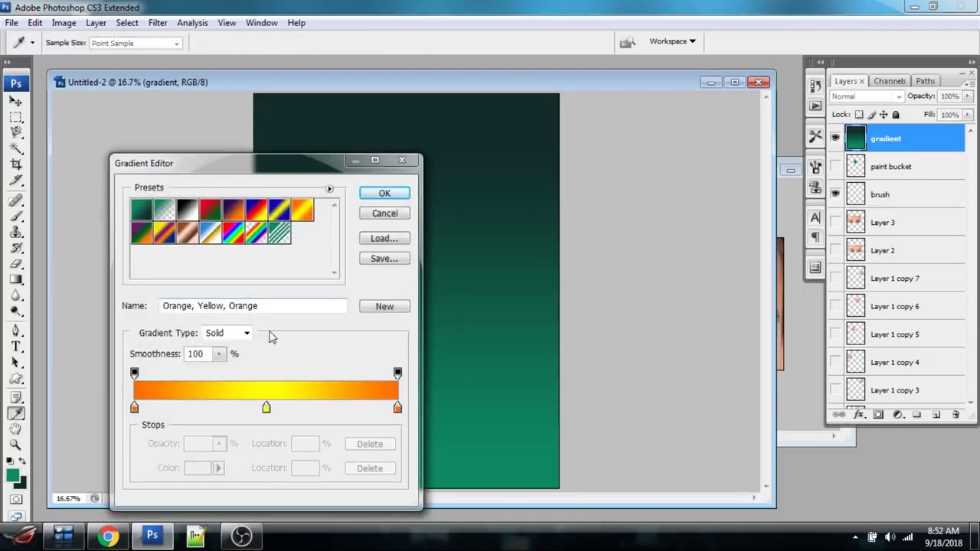
drag(267, 408, 255, 408)
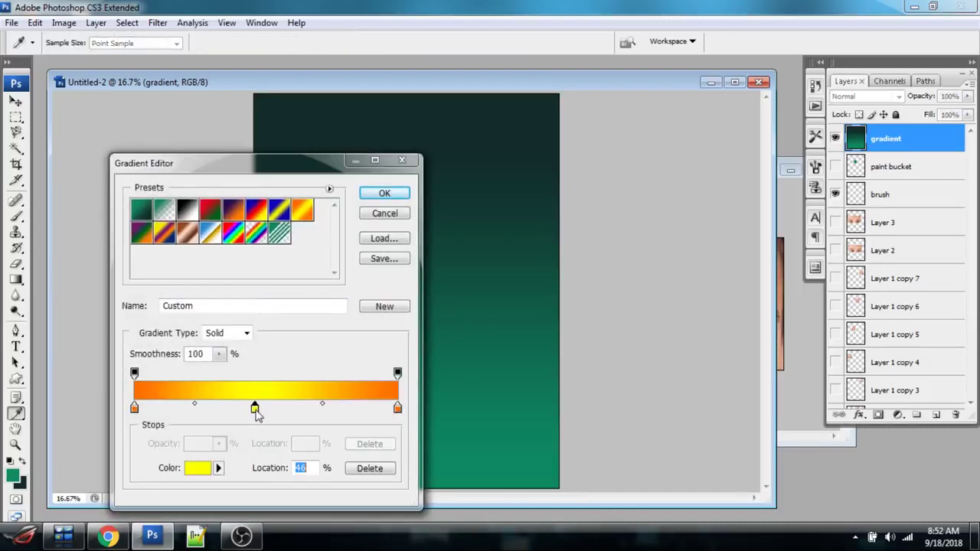
click(334, 408)
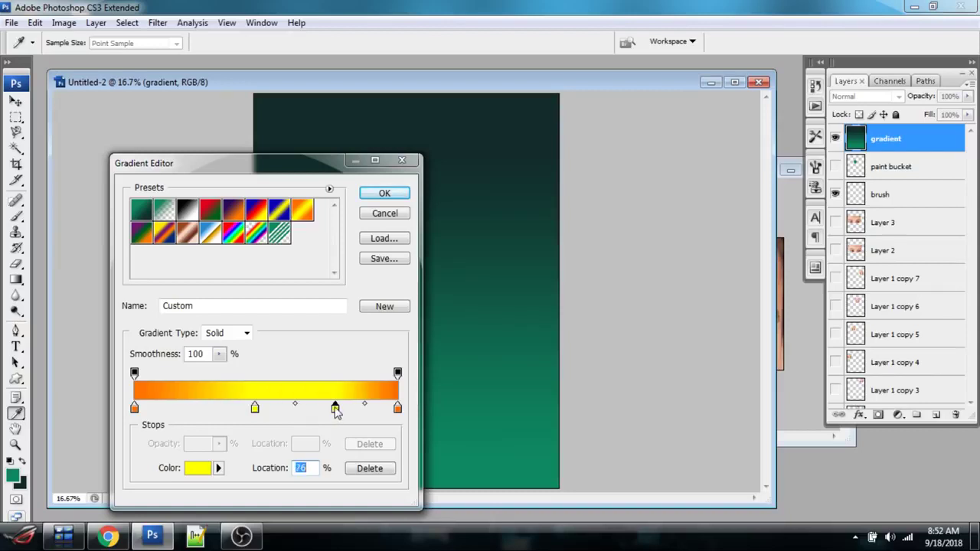
drag(335, 408, 332, 427)
double_click(332, 411)
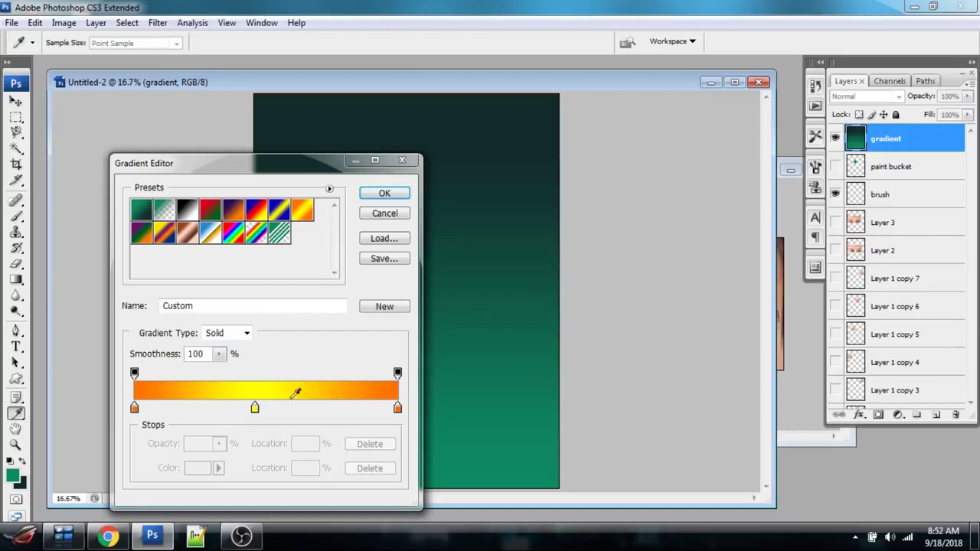
click(381, 193)
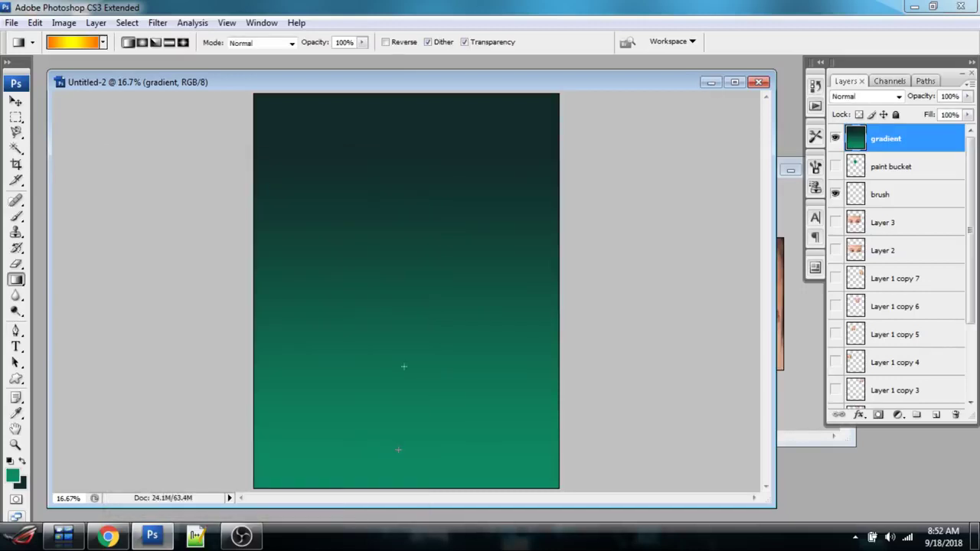
drag(398, 449, 400, 248)
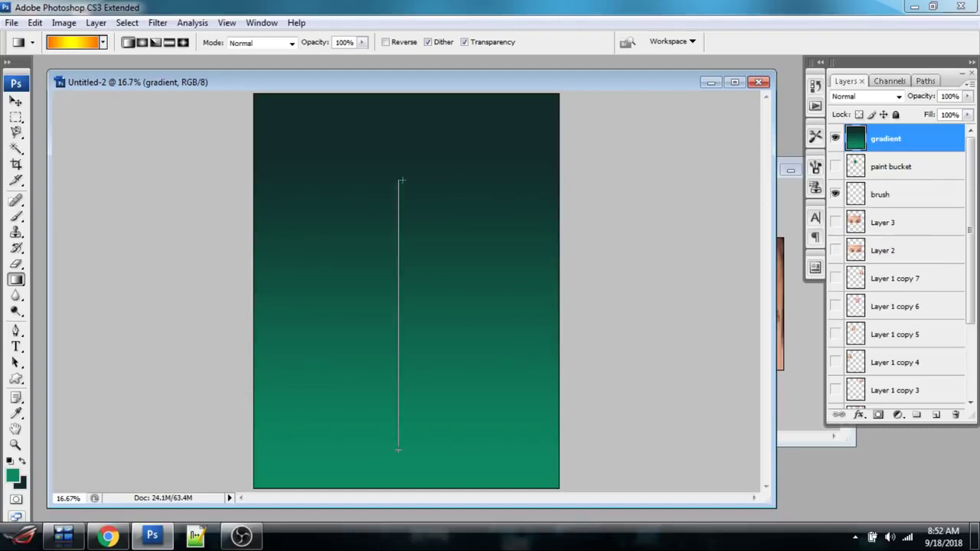
drag(400, 181, 400, 181)
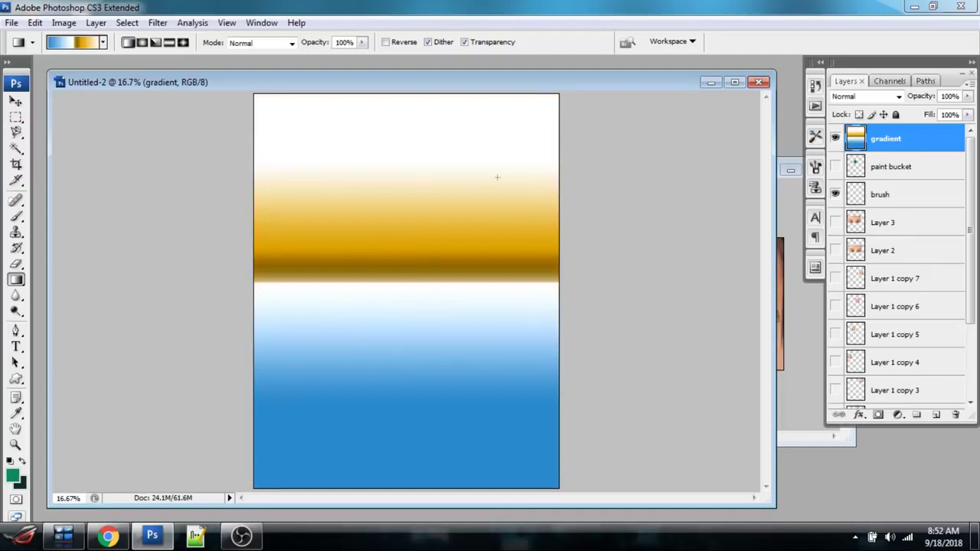
- Add a Gradient Overlay to the gradient layer using the Orange, Yellow, Orange preset
double_click(937, 144)
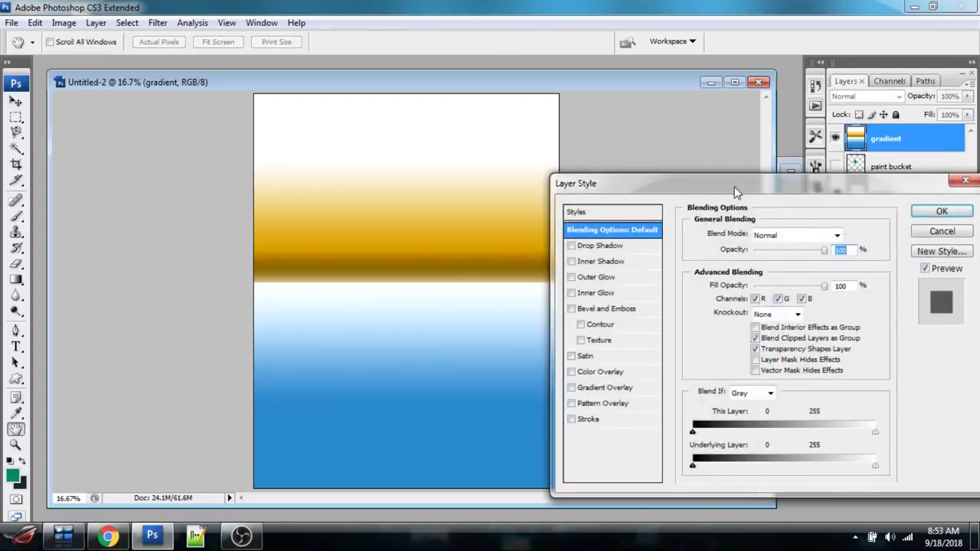
drag(733, 192, 707, 184)
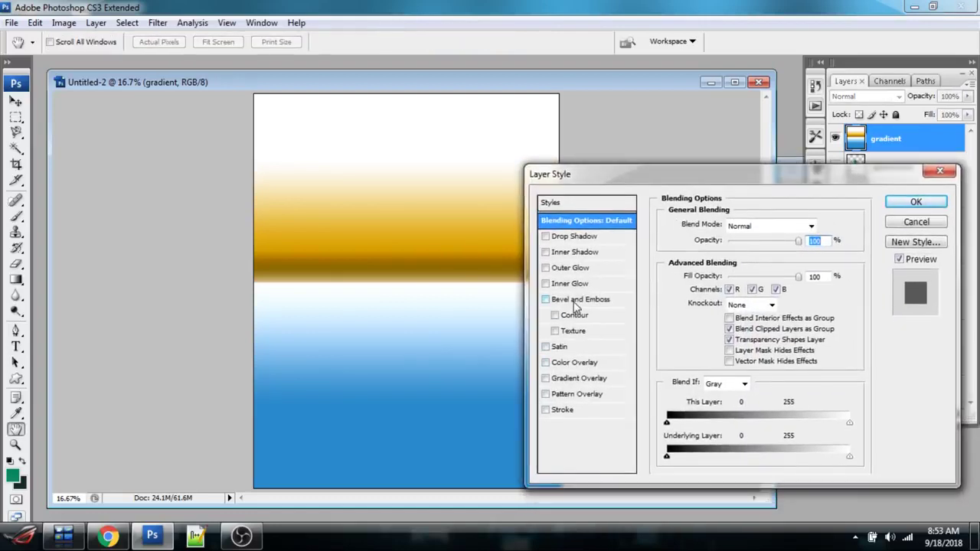
click(570, 380)
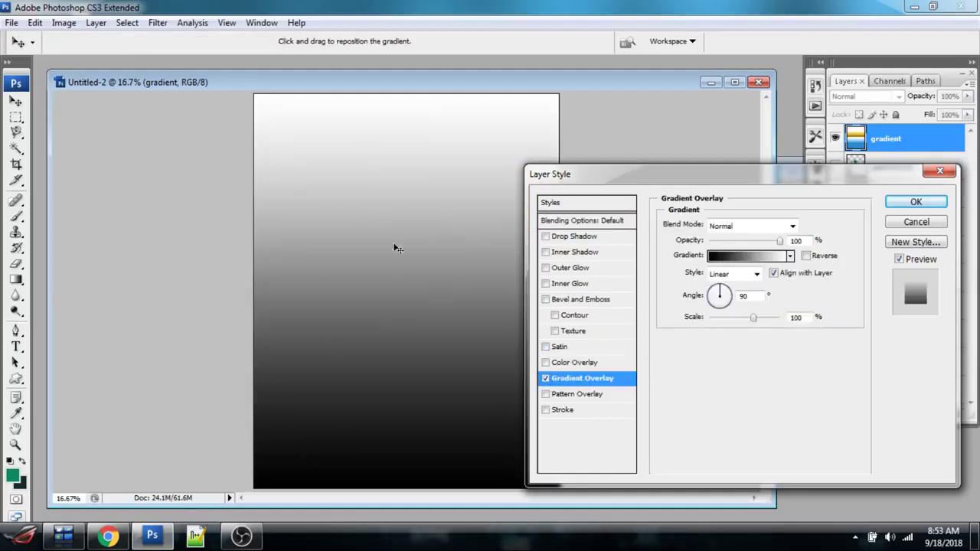
drag(842, 173, 829, 170)
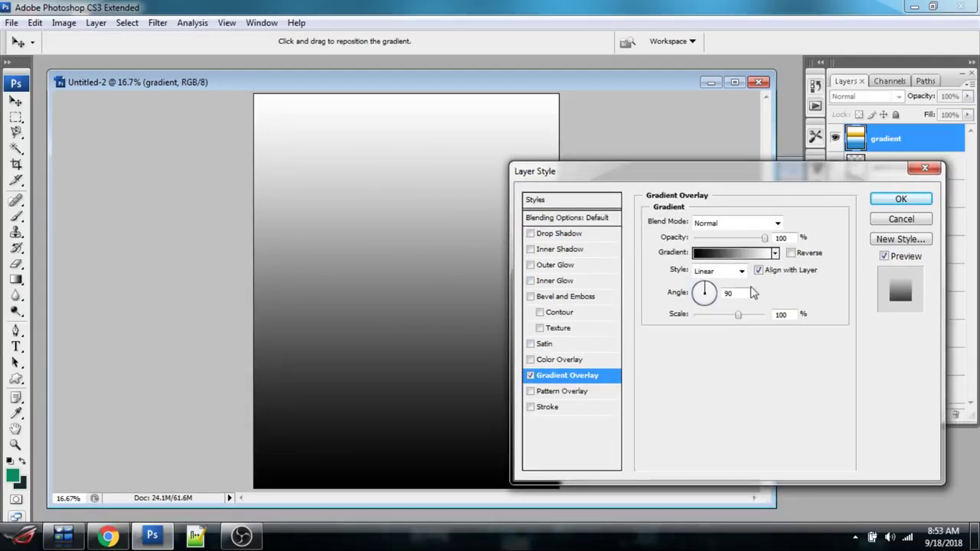
click(735, 255)
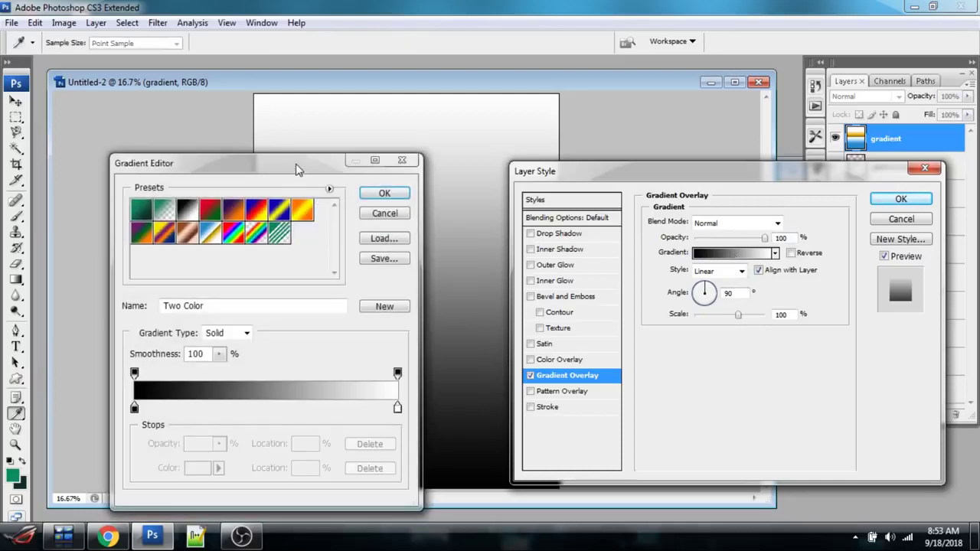
drag(298, 169, 319, 174)
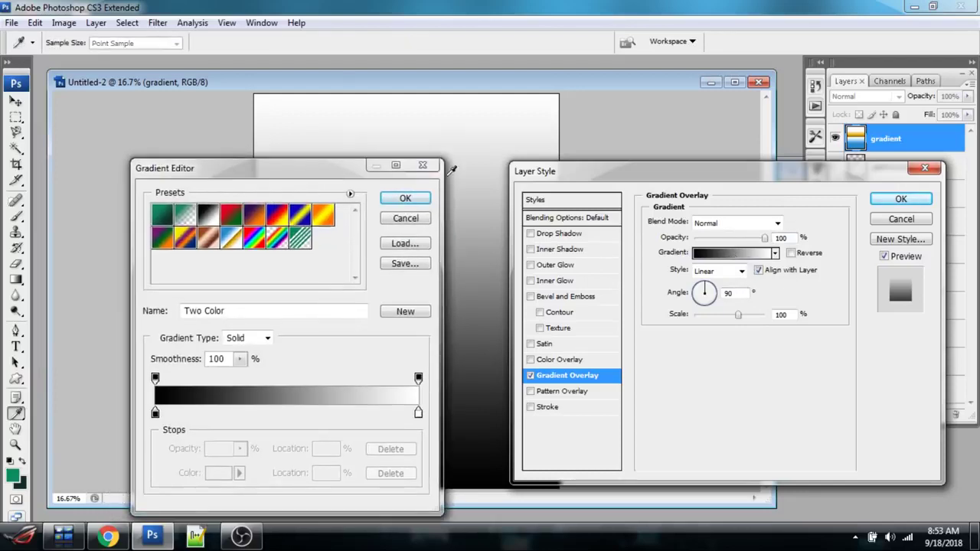
click(422, 165)
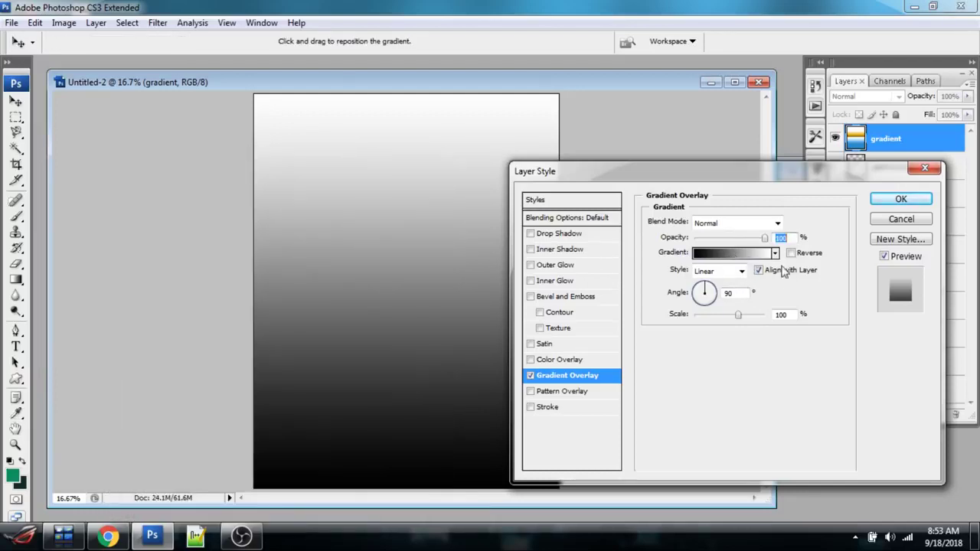
click(728, 258)
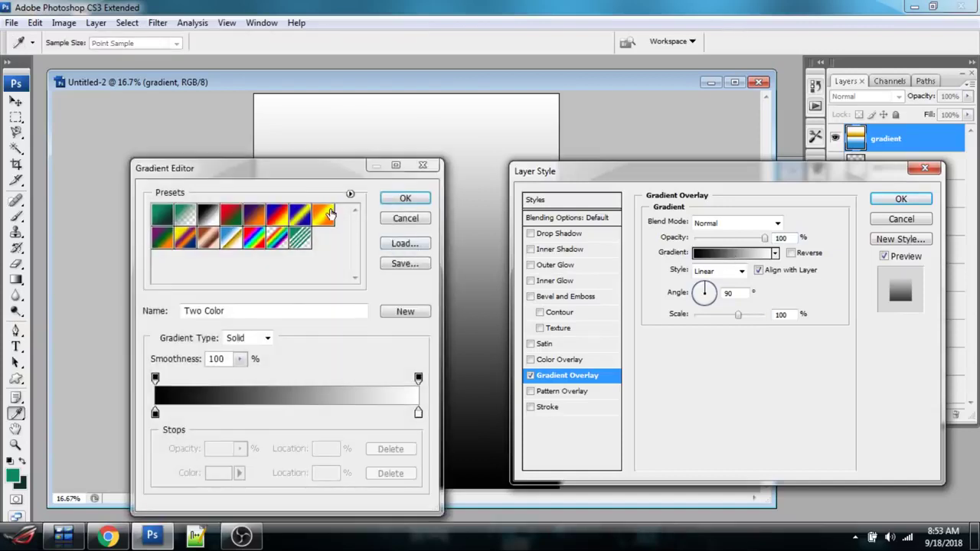
click(331, 213)
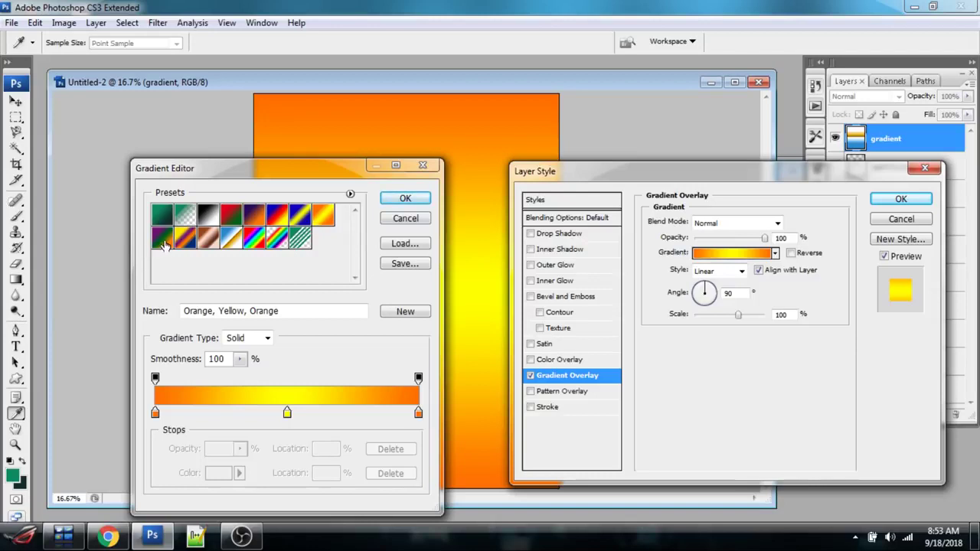
- Move the overlay gradient's yellow color stop to 36%, keep it as the only yellow stop, and accept the gradient
drag(309, 177, 763, 112)
mouse_move(742, 347)
mouse_down()
mouse_move(700, 349)
mouse_move(743, 353)
mouse_up()
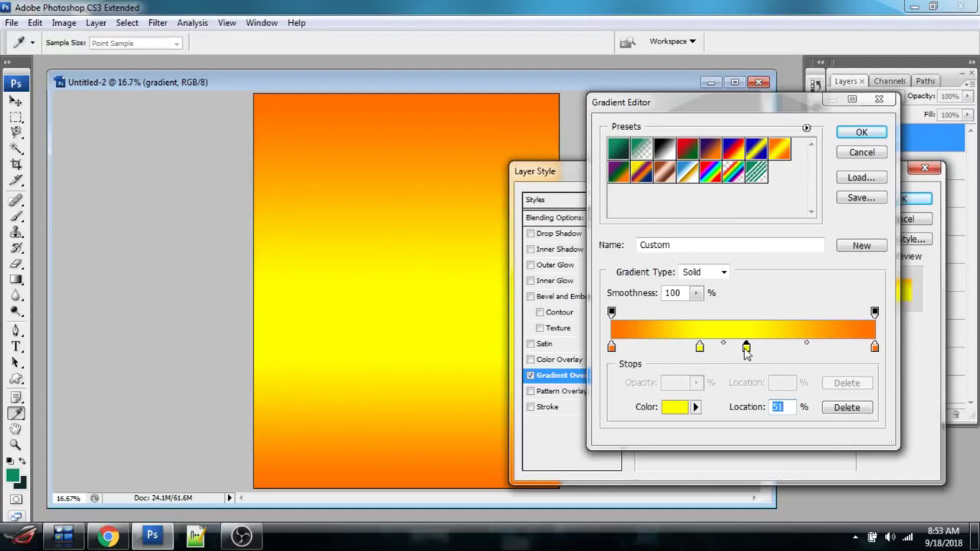
drag(746, 349, 753, 370)
mouse_move(699, 349)
mouse_down()
mouse_move(719, 350)
mouse_move(705, 349)
mouse_up()
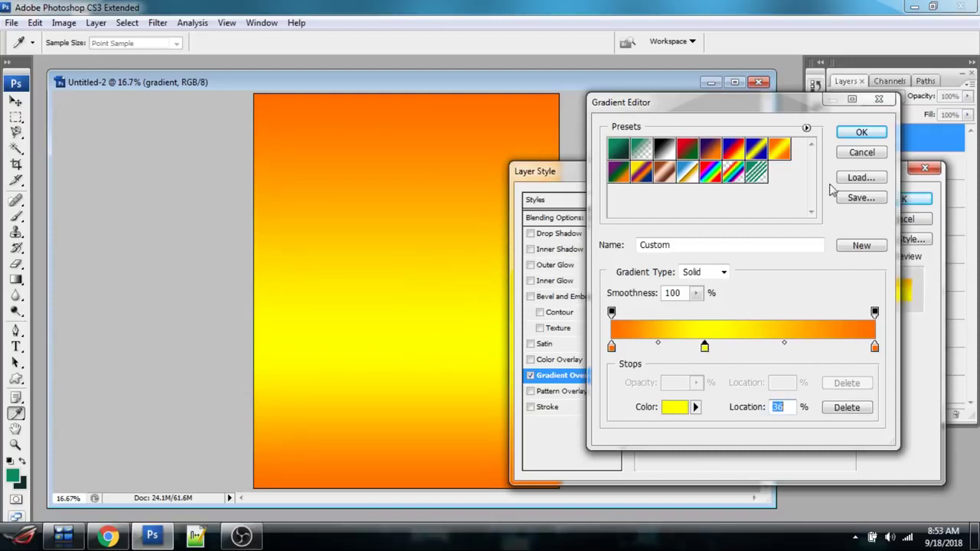
click(862, 132)
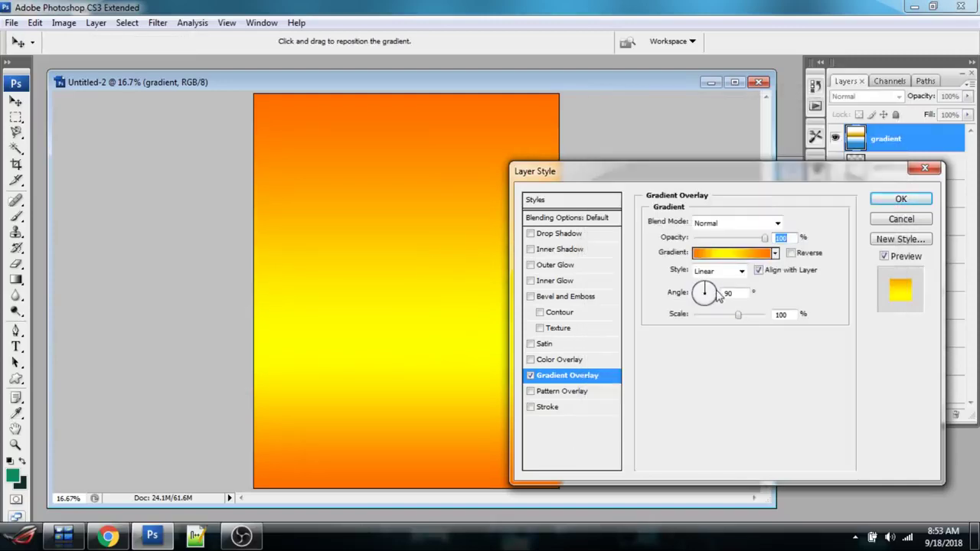
- Set the overlay gradient's angle to -127° and change its yellow color stop to golden orange at 43%
drag(717, 297, 703, 303)
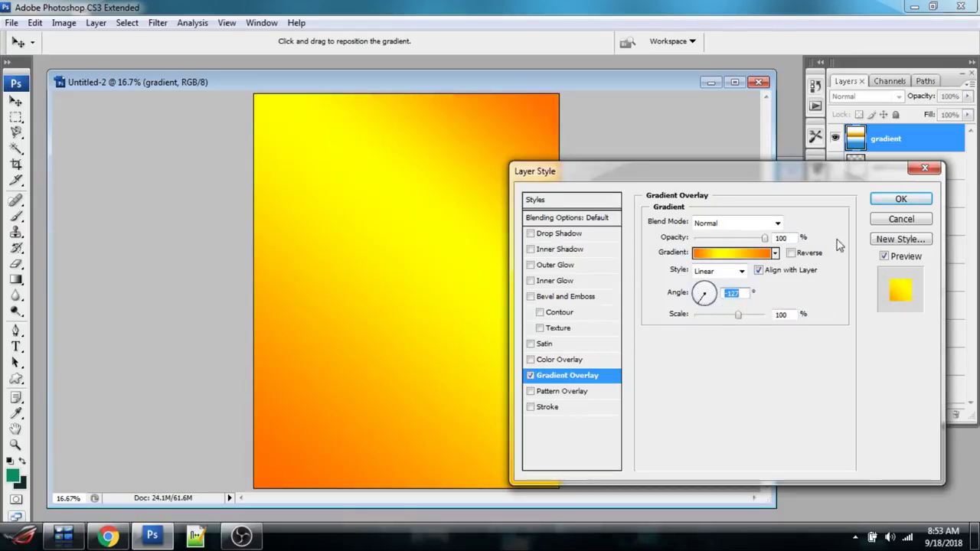
click(729, 254)
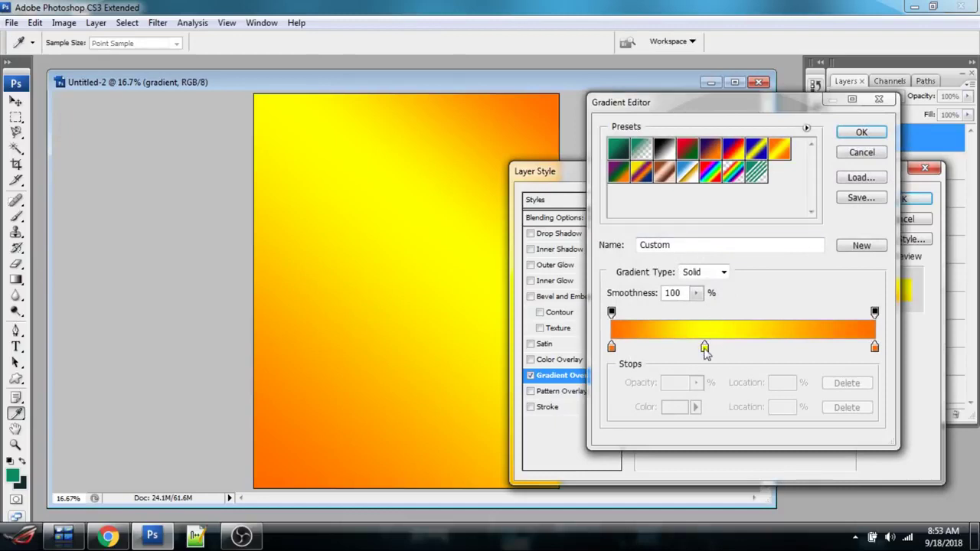
drag(704, 346, 724, 347)
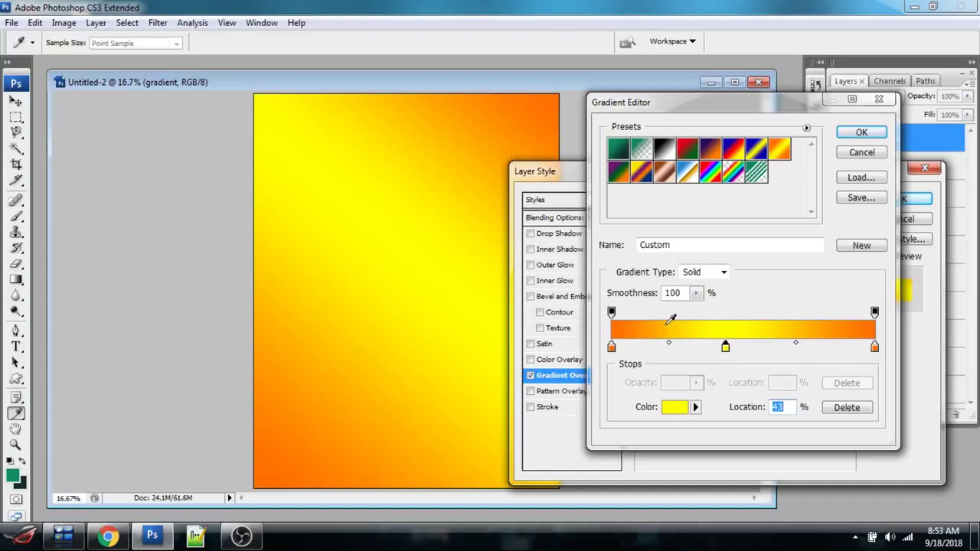
click(676, 322)
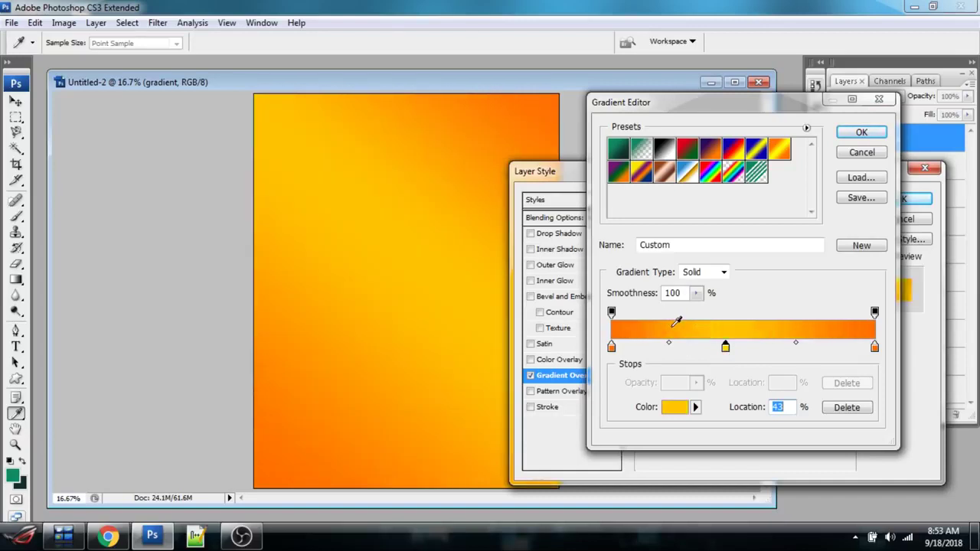
click(852, 135)
drag(736, 180, 644, 130)
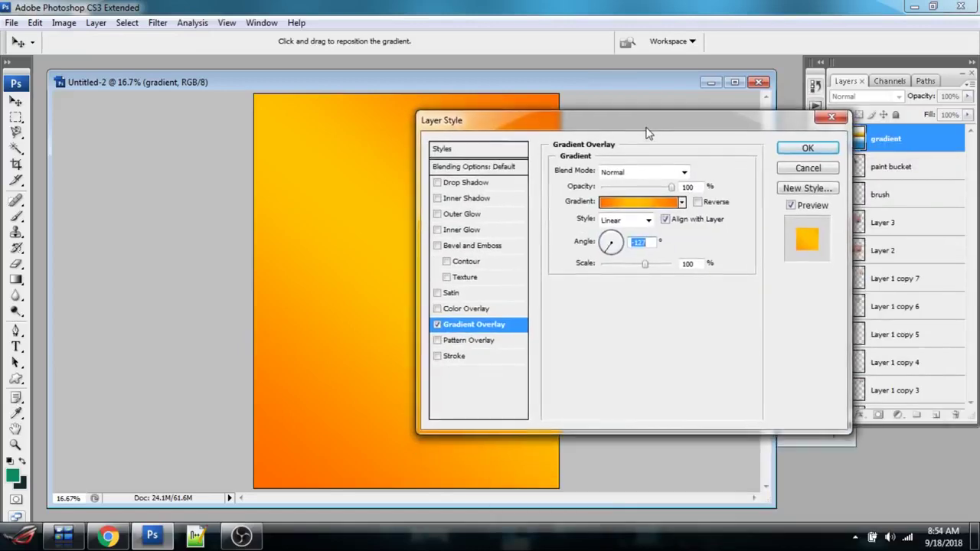
- Switch the overlay gradient to the Foreground to Background preset and add a color stop at 50%
click(615, 203)
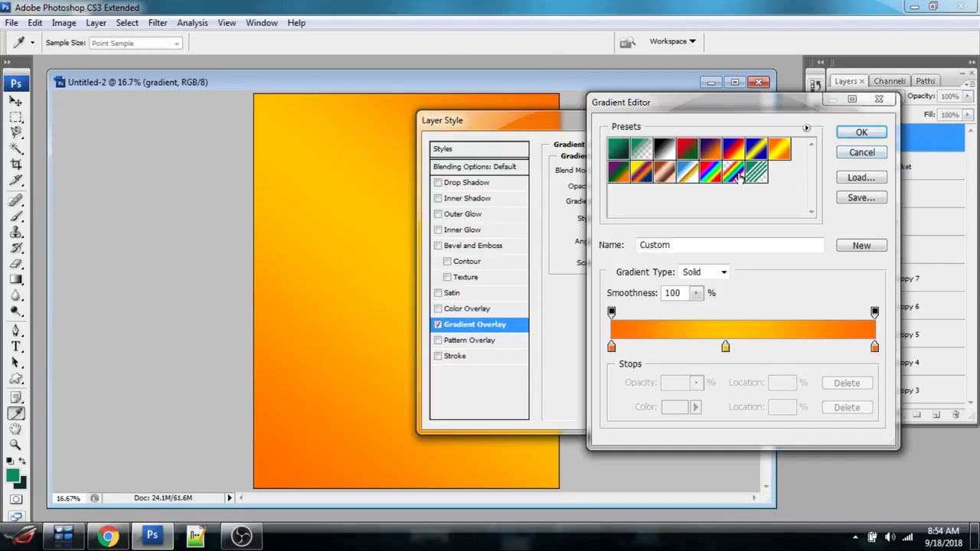
click(622, 153)
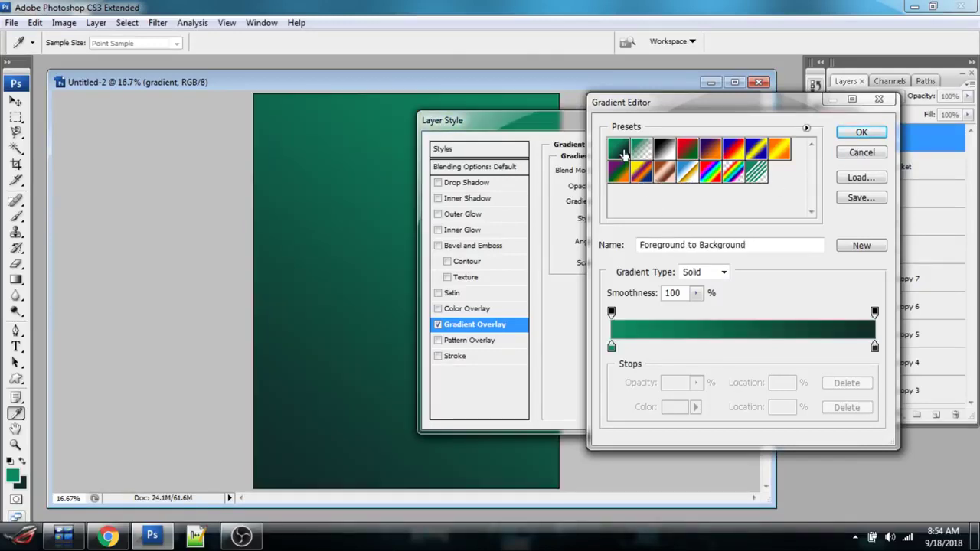
click(746, 349)
drag(744, 346, 743, 346)
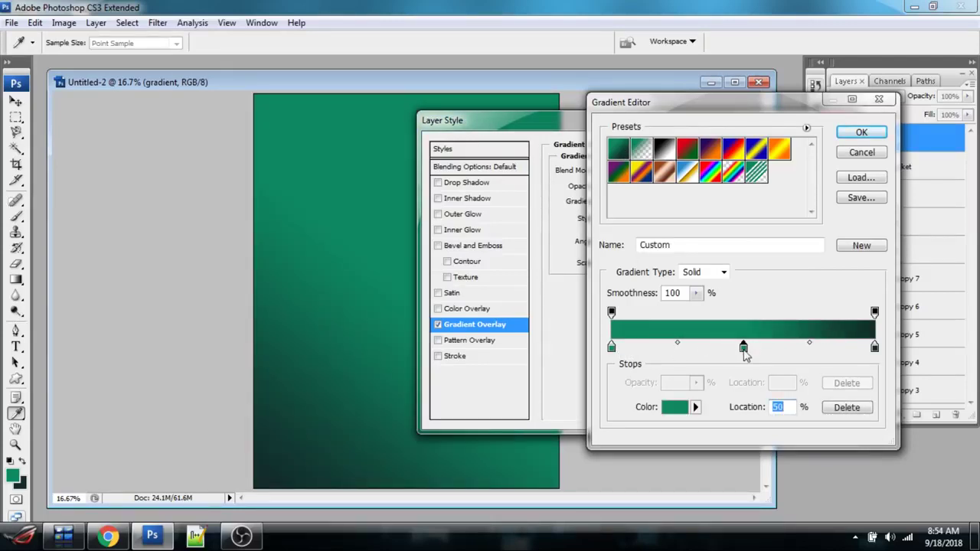
- Recolor the end stop green and the 50% stop medium dark green with colors sampled from the gradient, and apply the layer style
click(868, 326)
click(877, 348)
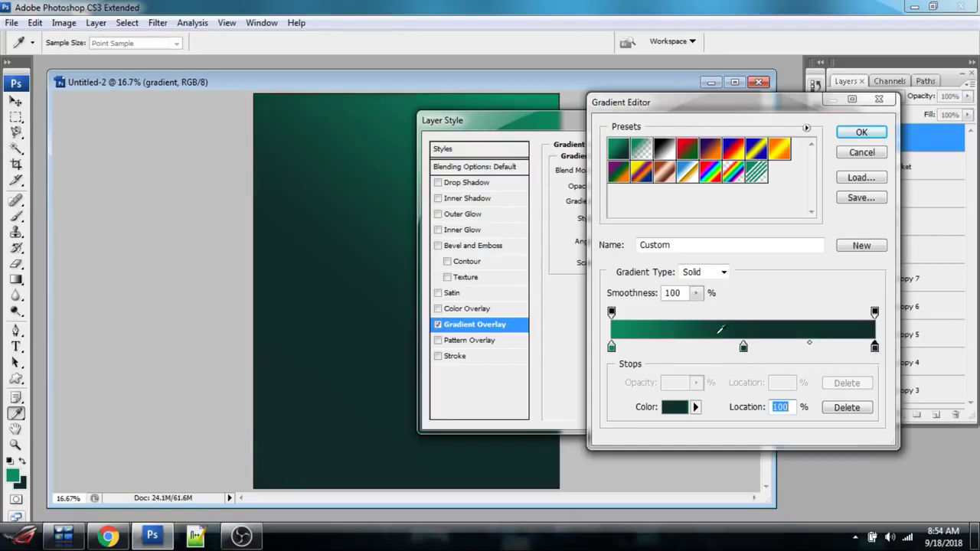
click(648, 324)
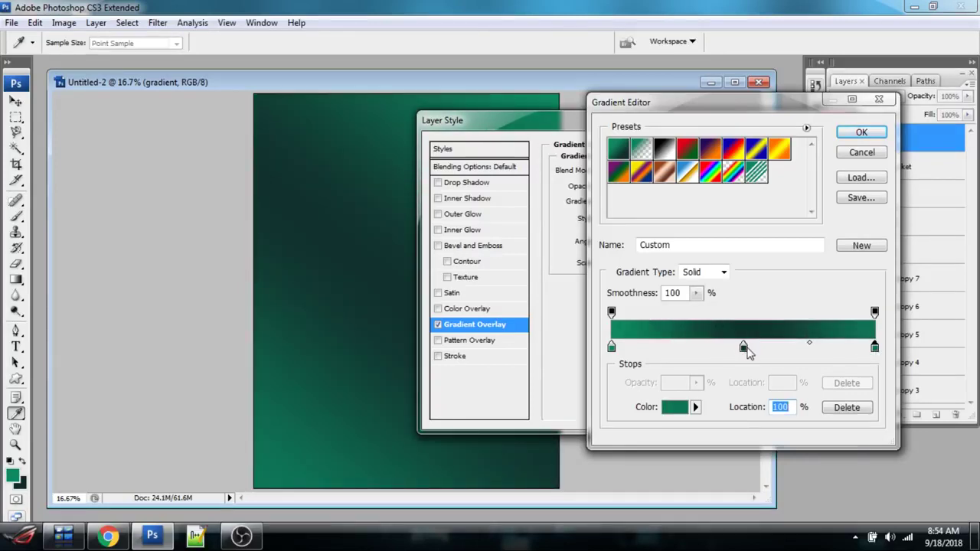
click(743, 348)
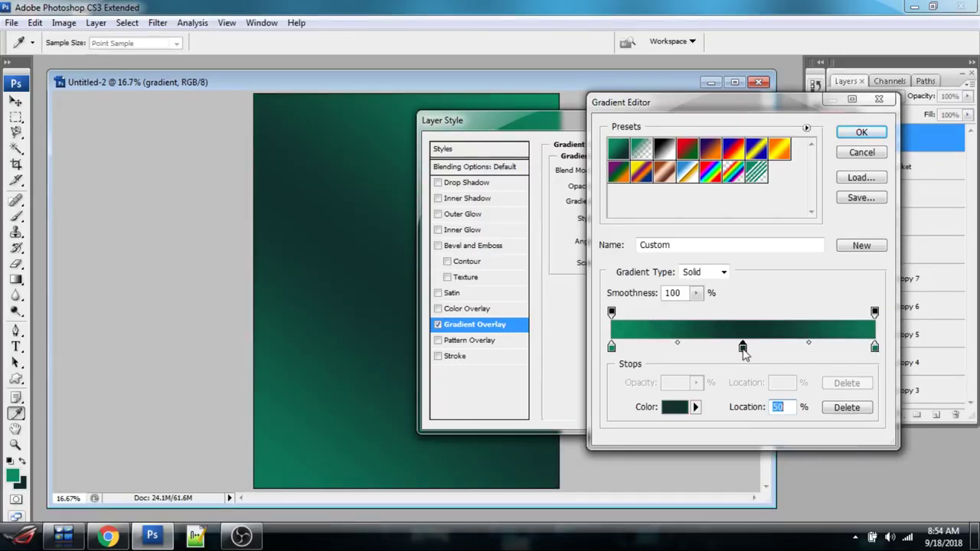
click(687, 324)
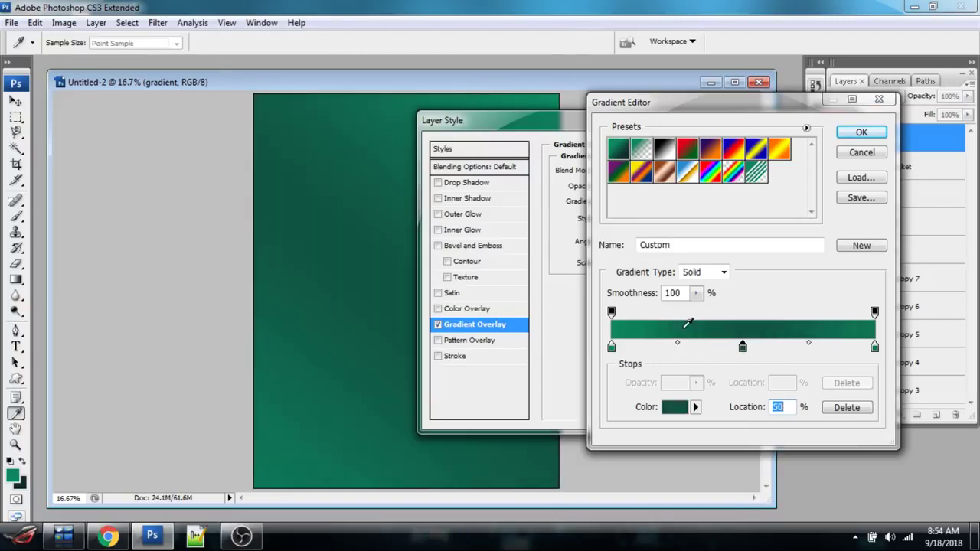
click(857, 136)
mouse_move(682, 129)
mouse_down()
mouse_move(812, 256)
mouse_move(667, 163)
mouse_move(686, 133)
mouse_up()
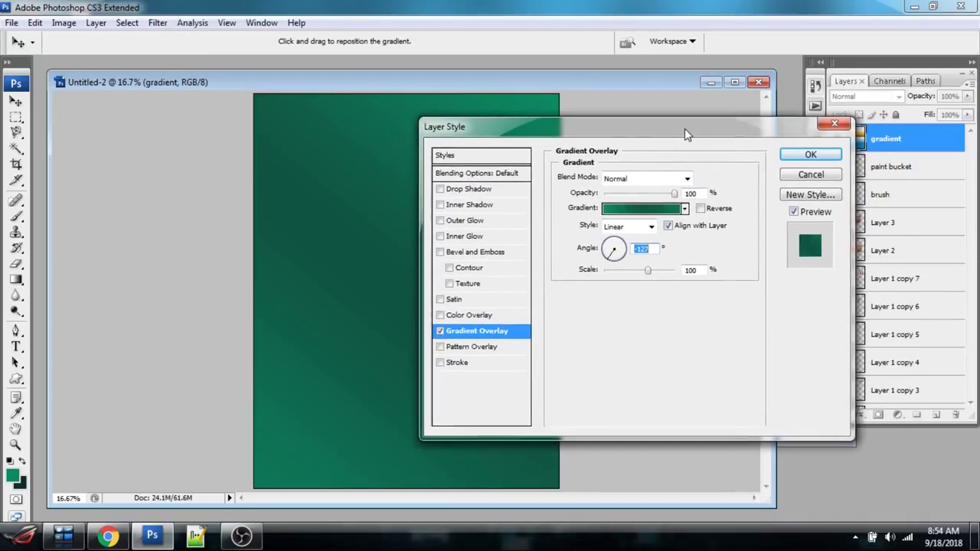
click(809, 154)
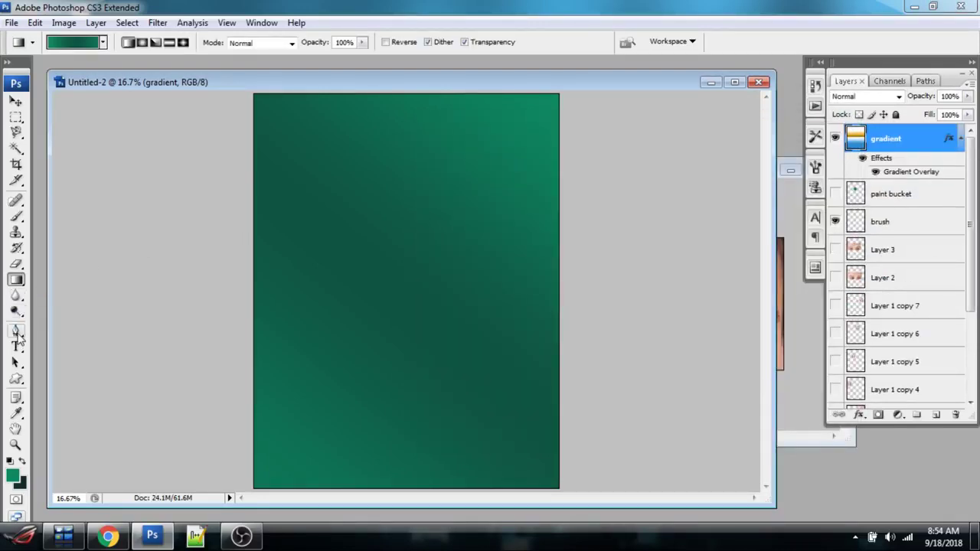
- Draw a closed, slanted leaf-like green shape with curved edges across the upper part of the canvas, using the Pen tool
click(17, 333)
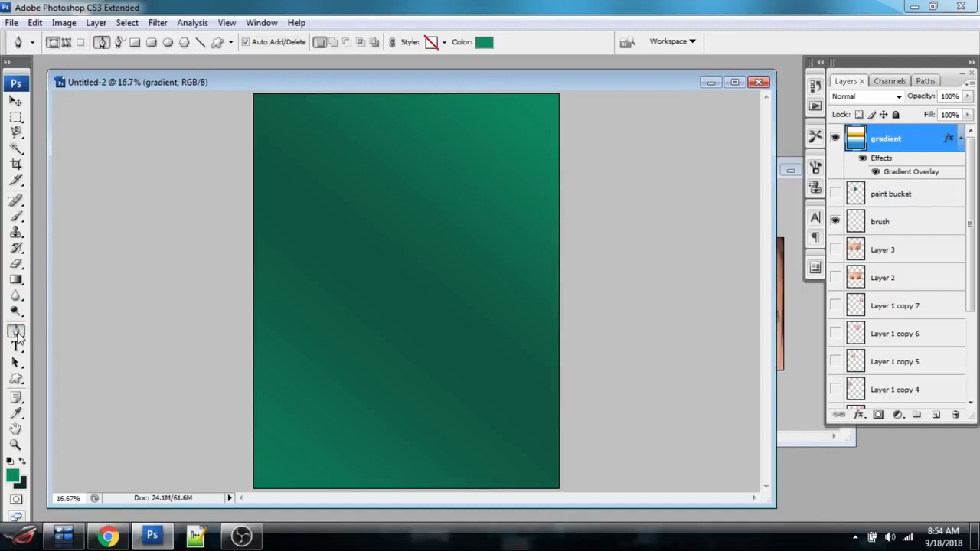
click(272, 223)
click(338, 187)
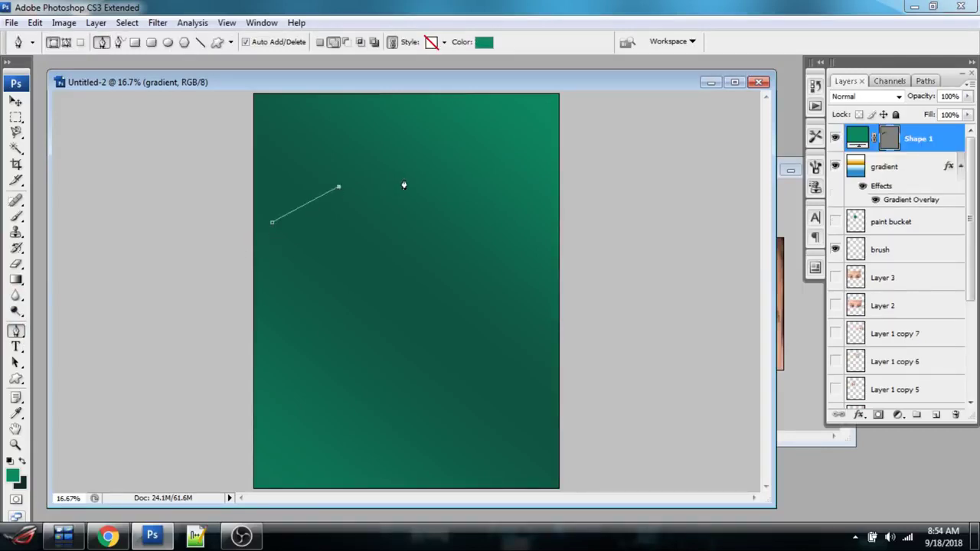
drag(391, 178, 404, 178)
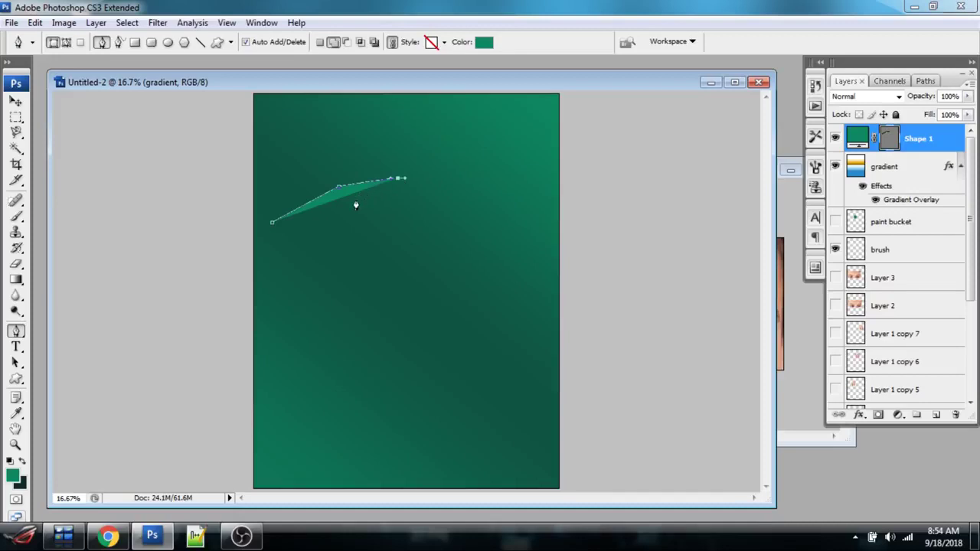
click(339, 187)
drag(374, 180, 294, 186)
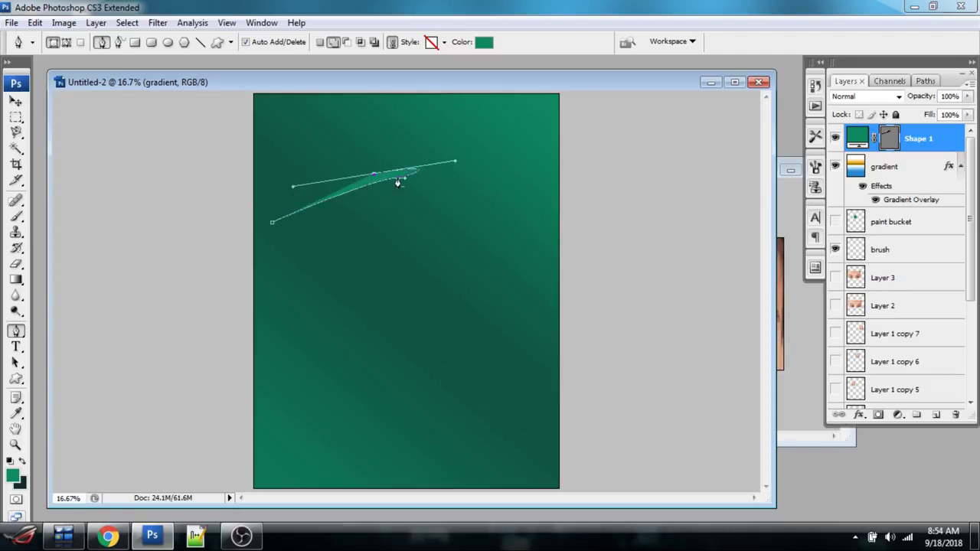
click(398, 180)
drag(407, 221, 529, 233)
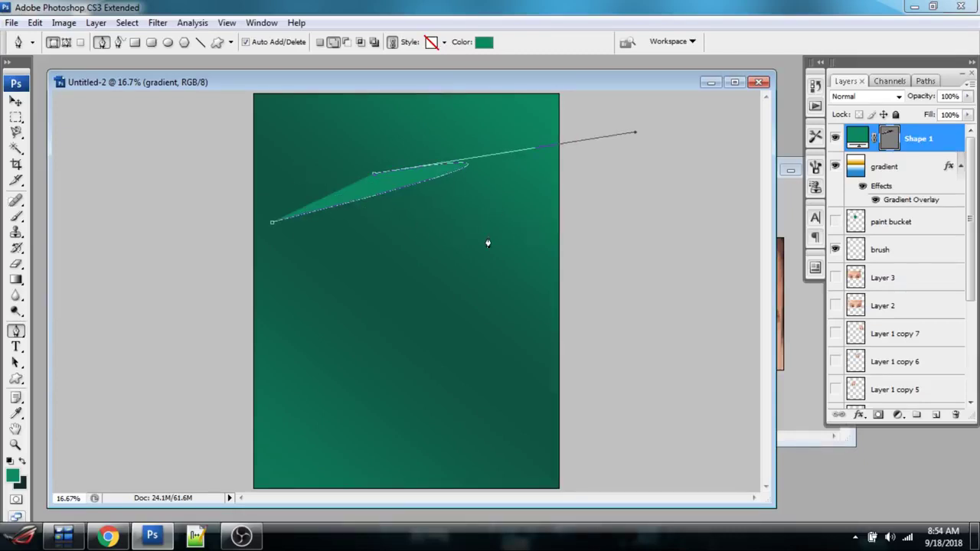
click(274, 223)
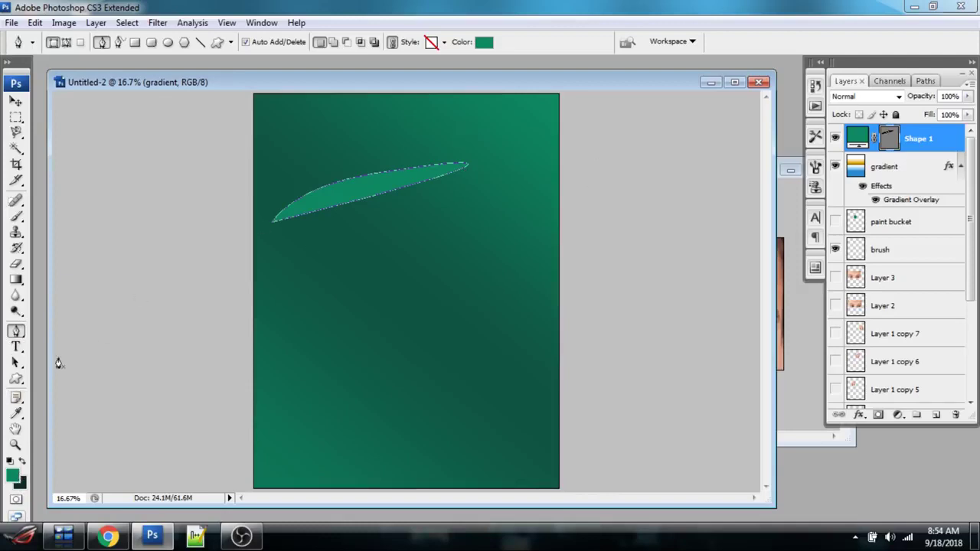
- Add left-aligned text below the green shape, reading "SAMPLE" on the first line and "SA BABA NA TEXT" on the second
click(17, 348)
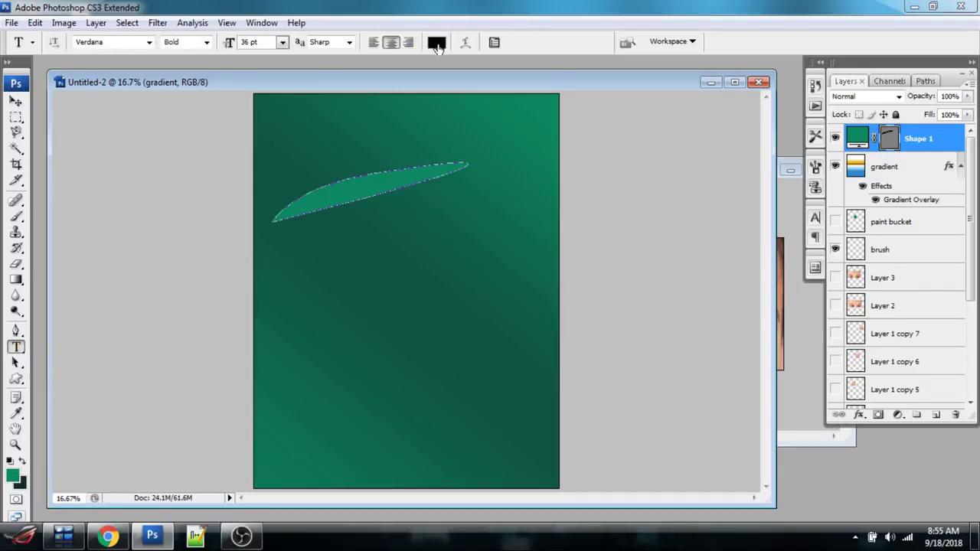
click(288, 259)
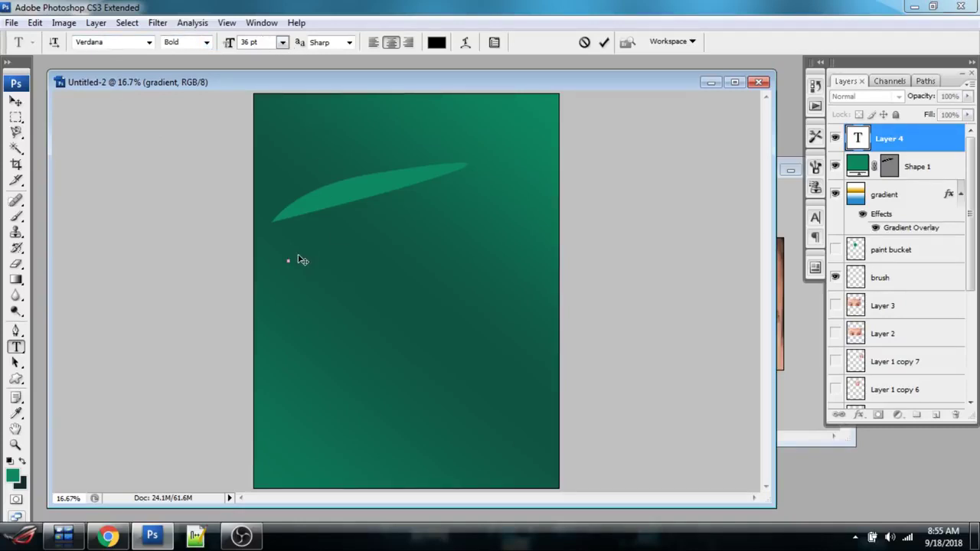
text(SAMPLE)
click(372, 42)
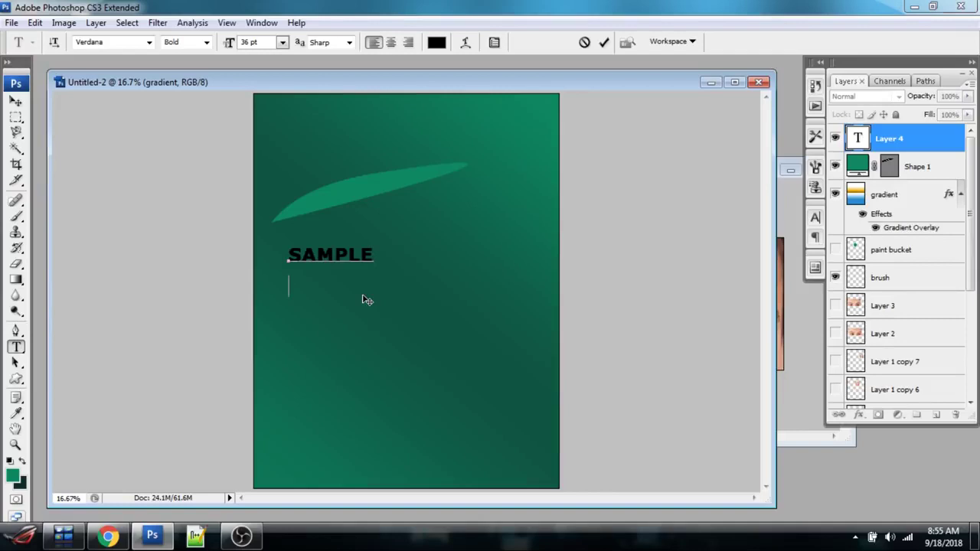
text(SA BABA NA TEXT)
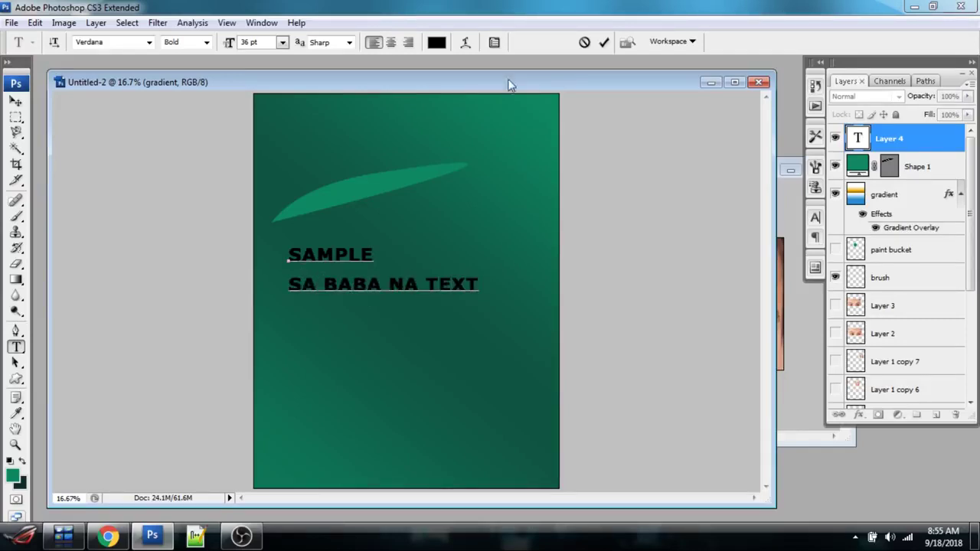
- Center-align both text lines and move the text block to the middle of the canvas width, below the green shape
click(391, 43)
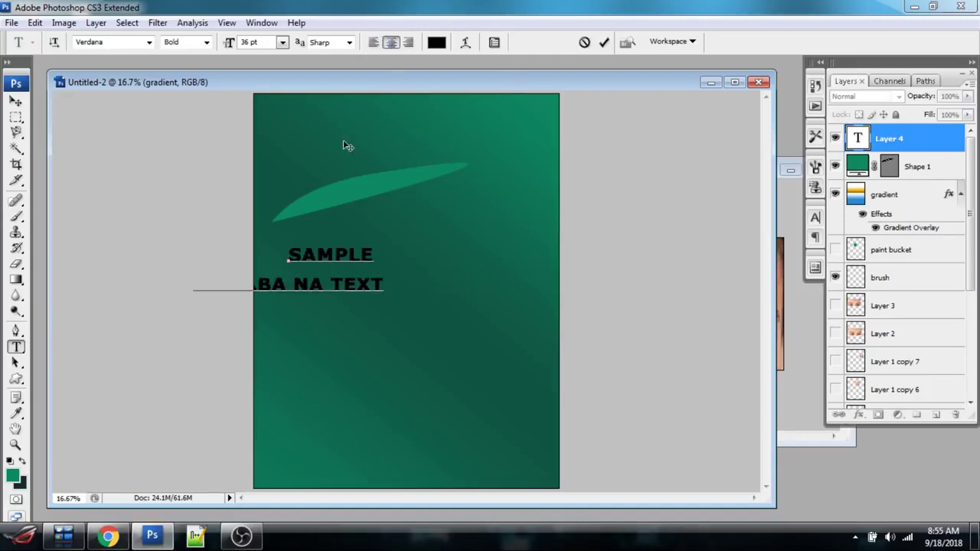
drag(402, 186, 404, 186)
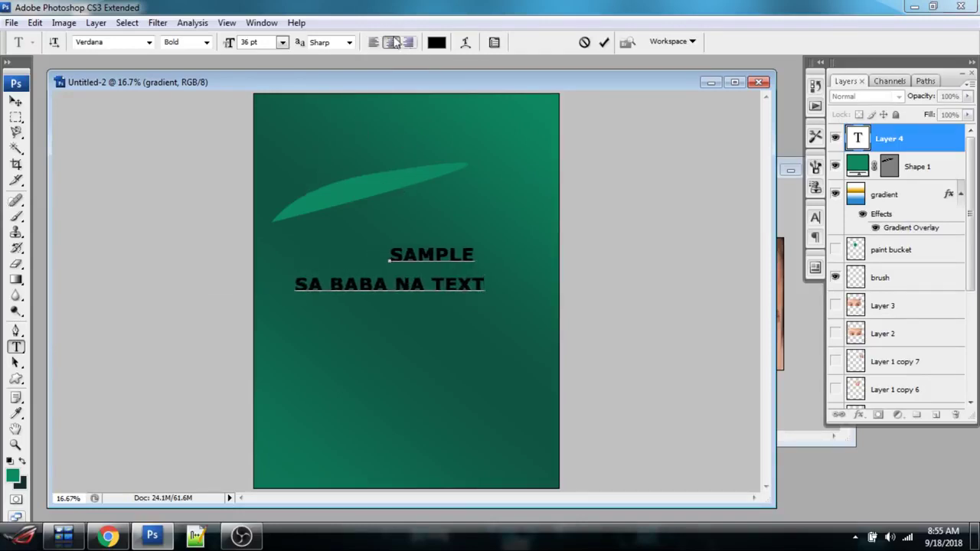
key(ctrl)
key(ctrl+a)
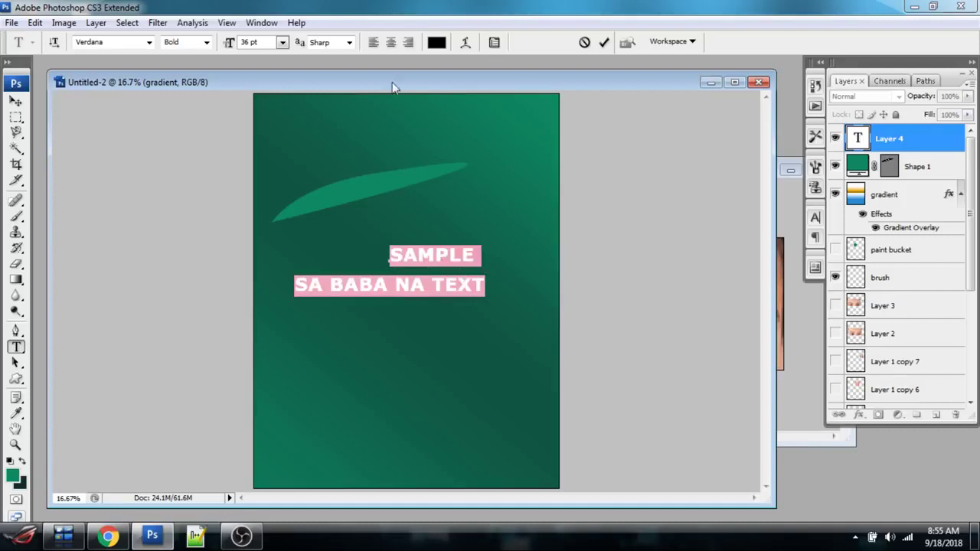
click(390, 43)
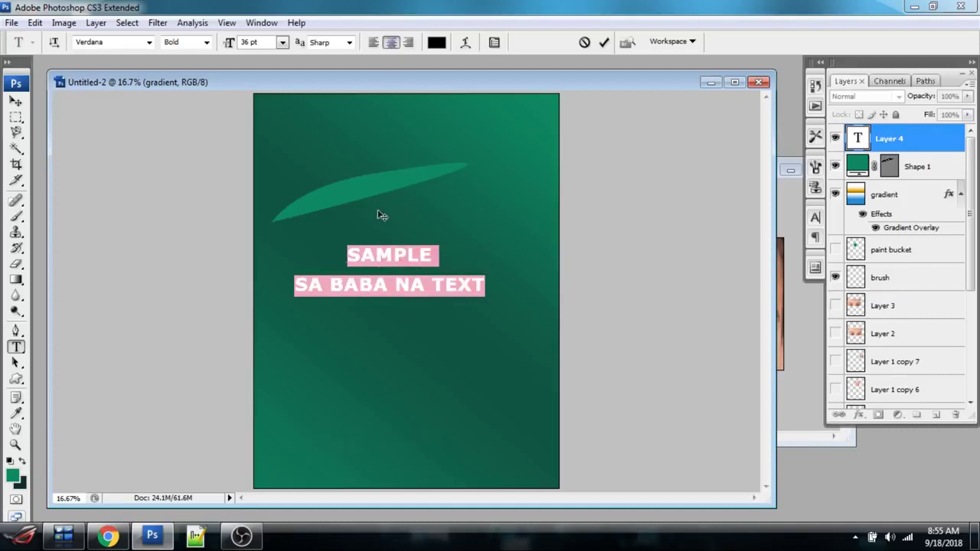
click(420, 268)
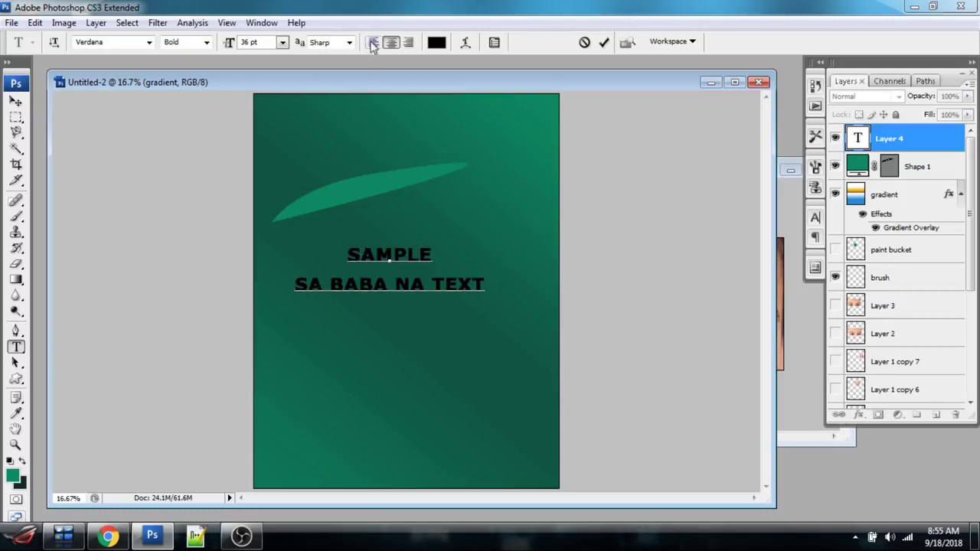
- Try right alignment and left alignment on both text lines, repositioning the text block within the canvas
click(412, 44)
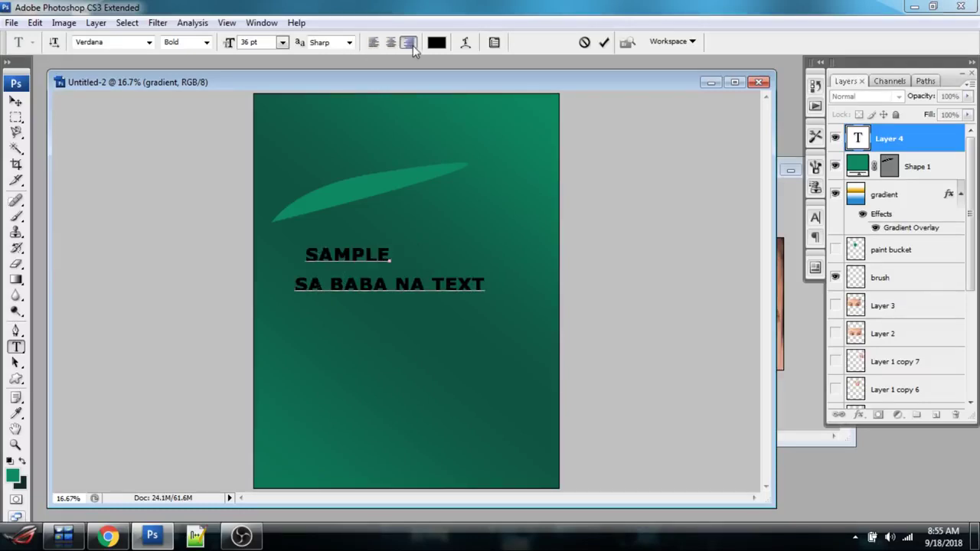
key(ctrl+a)
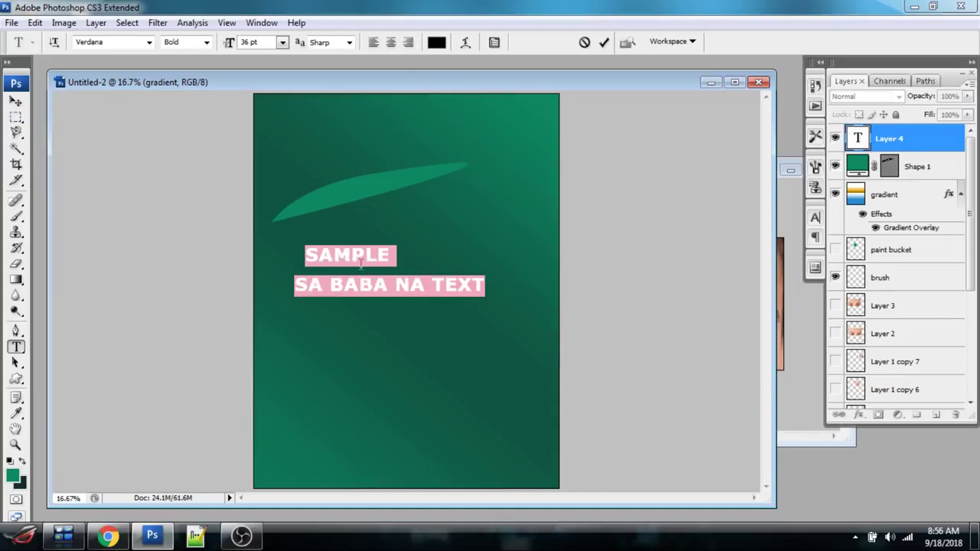
click(409, 43)
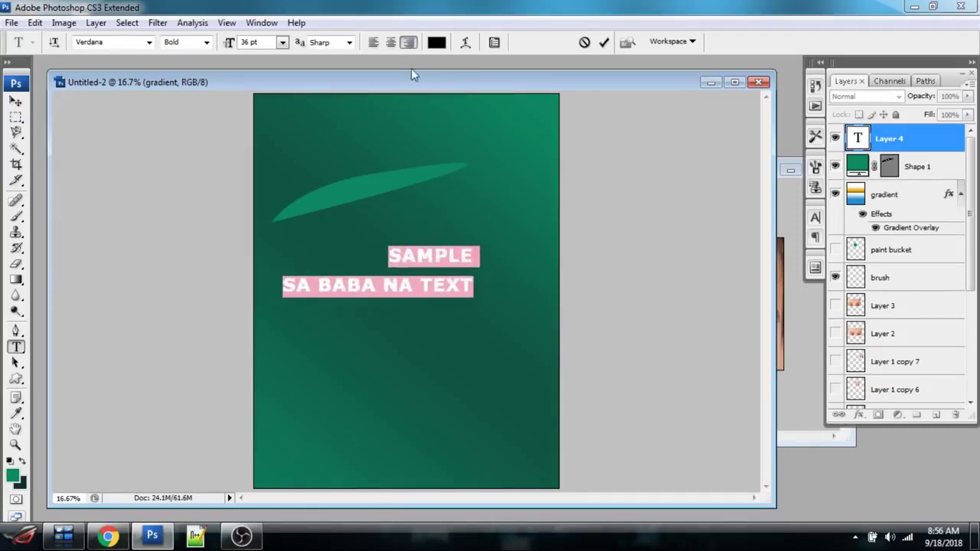
click(373, 44)
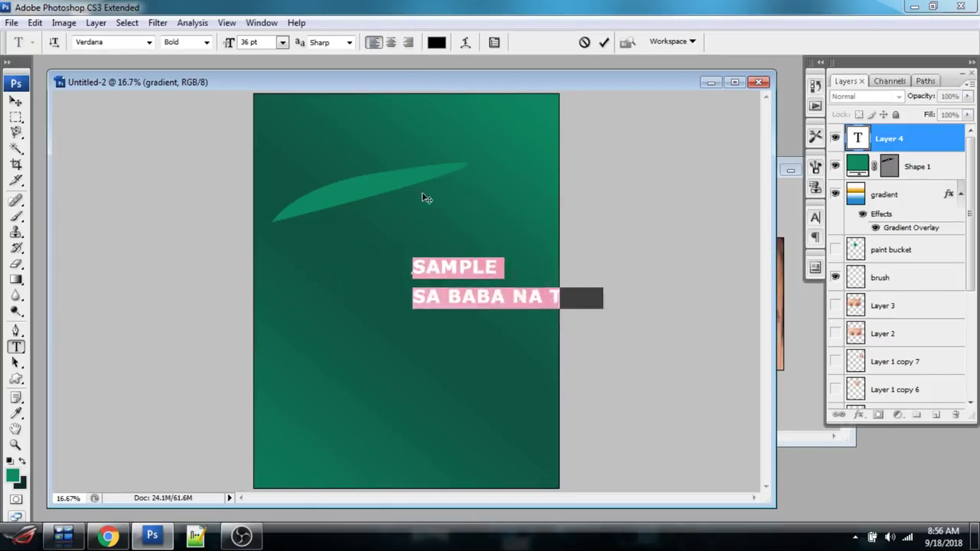
drag(364, 220, 348, 204)
- Switch the selected text to center alignment and place the block just beneath the green shape
click(391, 42)
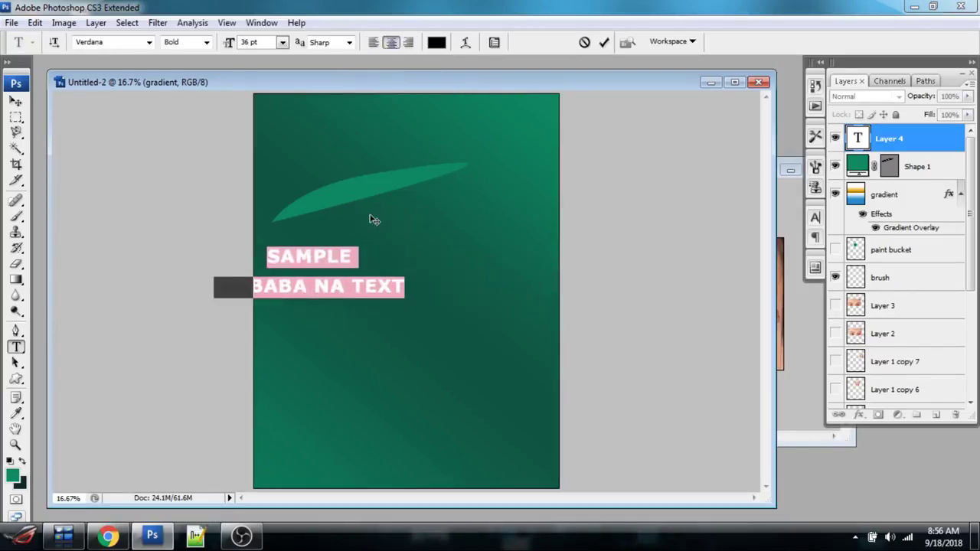
drag(431, 219, 443, 206)
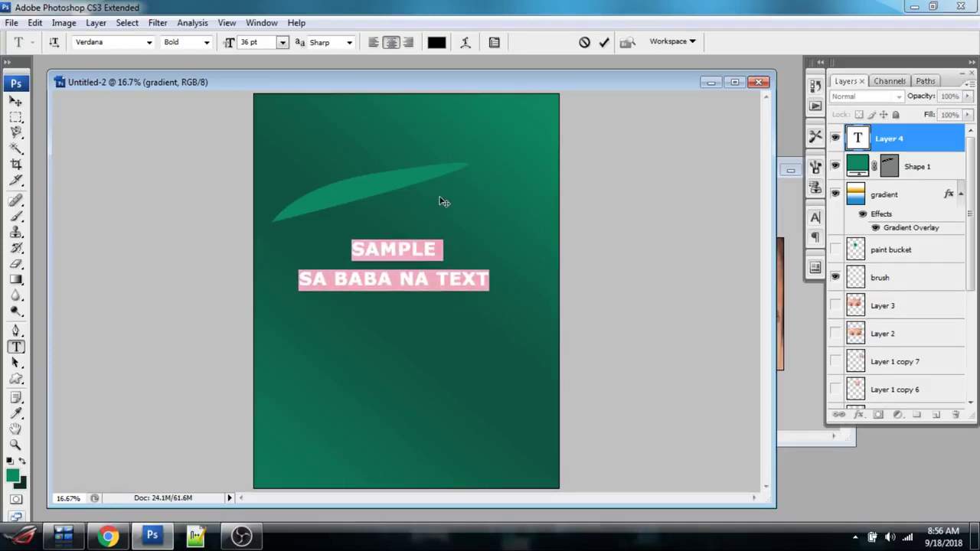
- Commit the centered text and delete the Shape 1 layer
click(603, 43)
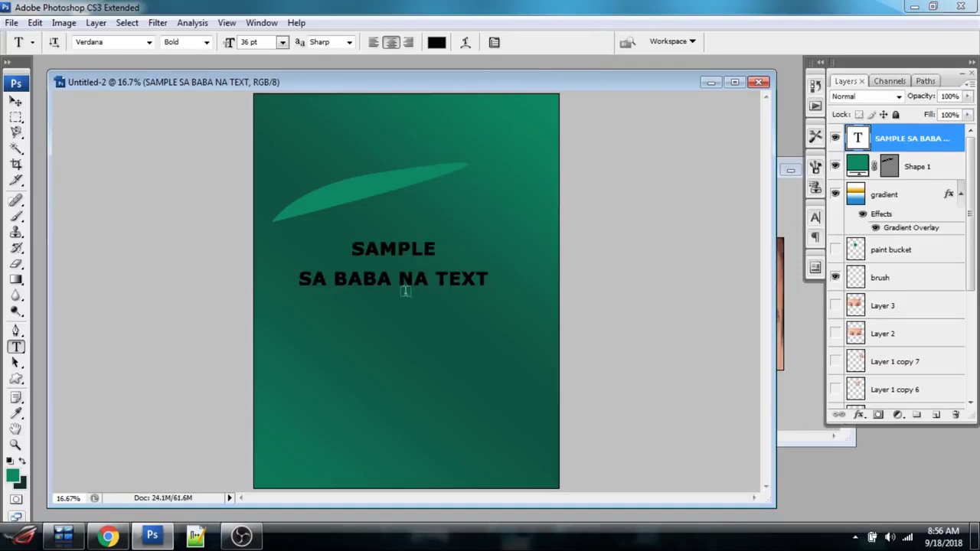
click(839, 170)
click(835, 167)
drag(858, 169, 956, 414)
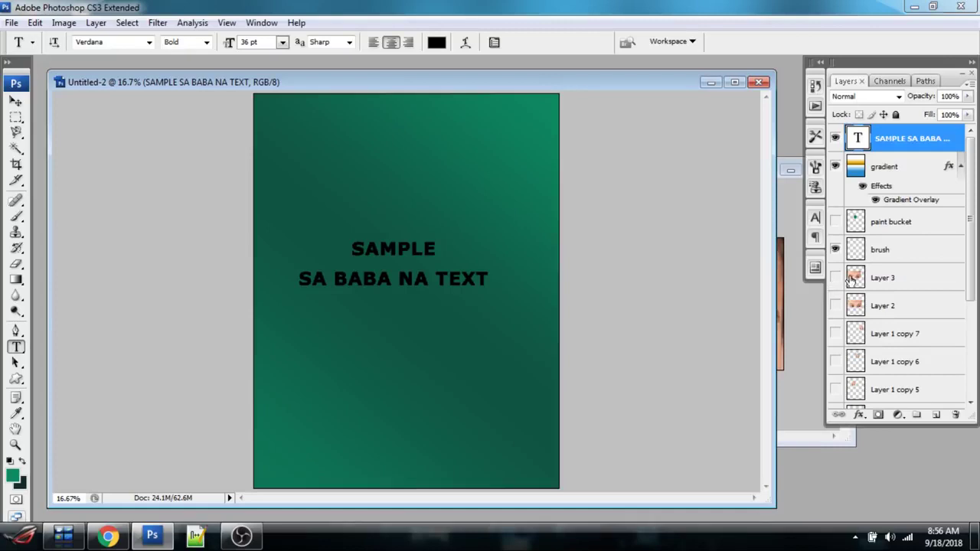
- Show Layer 3, move it directly beneath the gradient layer, toggle the gradient's visibility to compare, and collapse the gradient's effects list
click(835, 166)
click(835, 167)
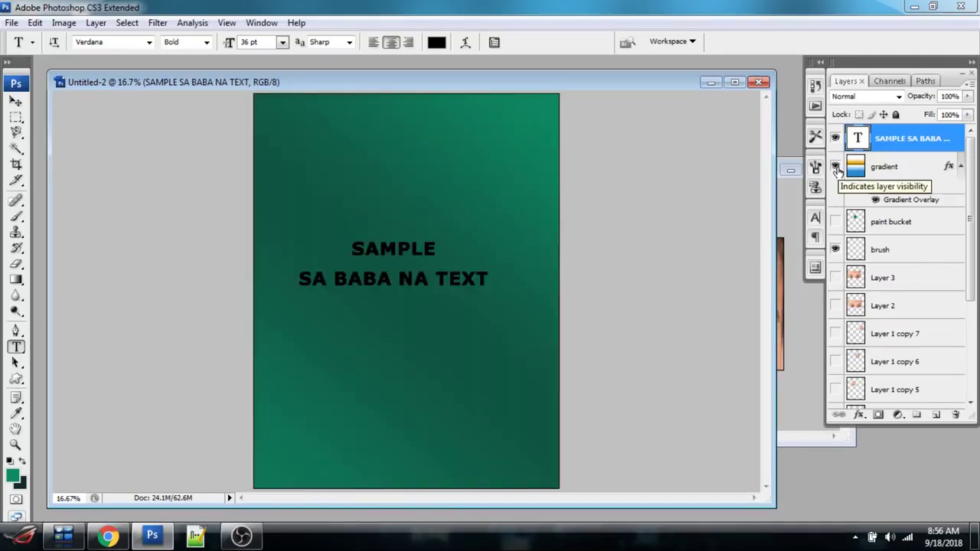
click(836, 279)
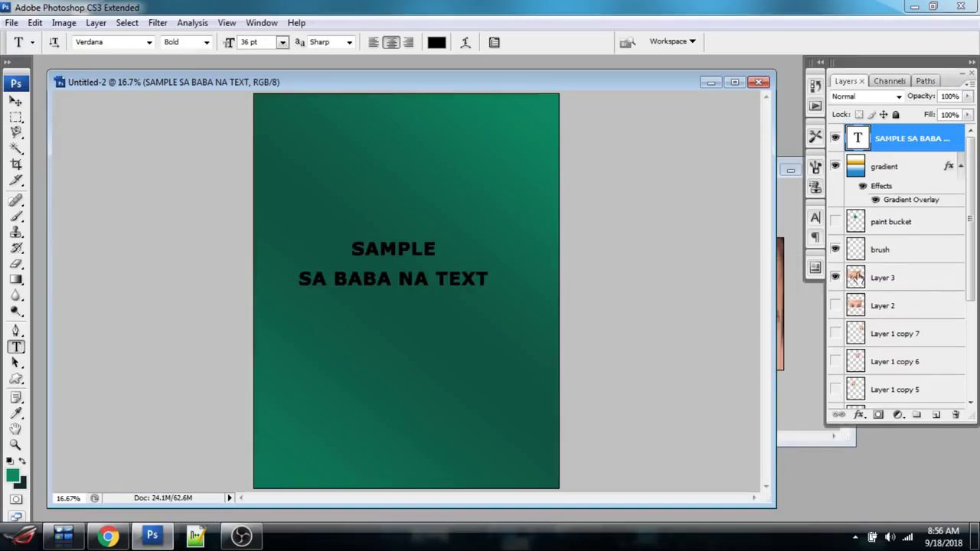
mouse_move(871, 276)
mouse_down()
mouse_move(872, 165)
mouse_move(901, 247)
mouse_up()
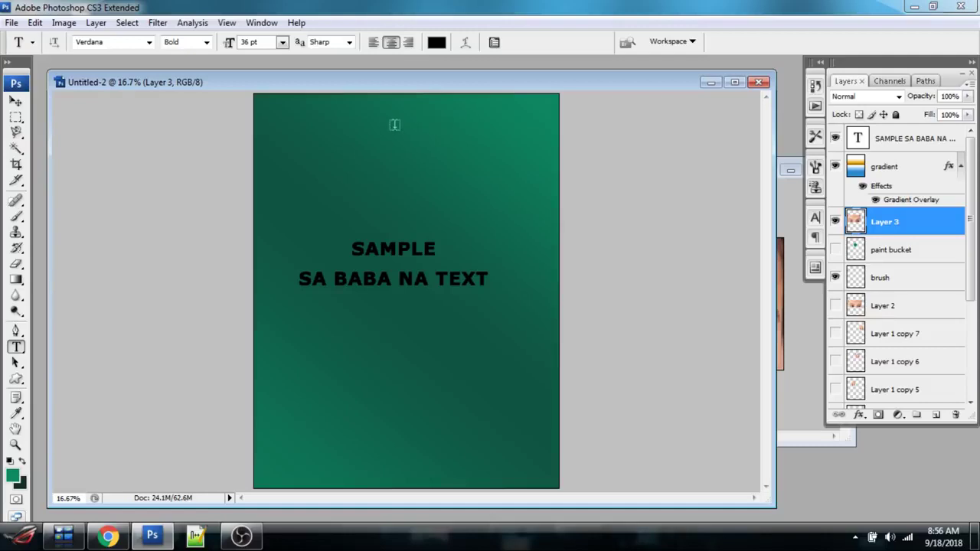
click(835, 166)
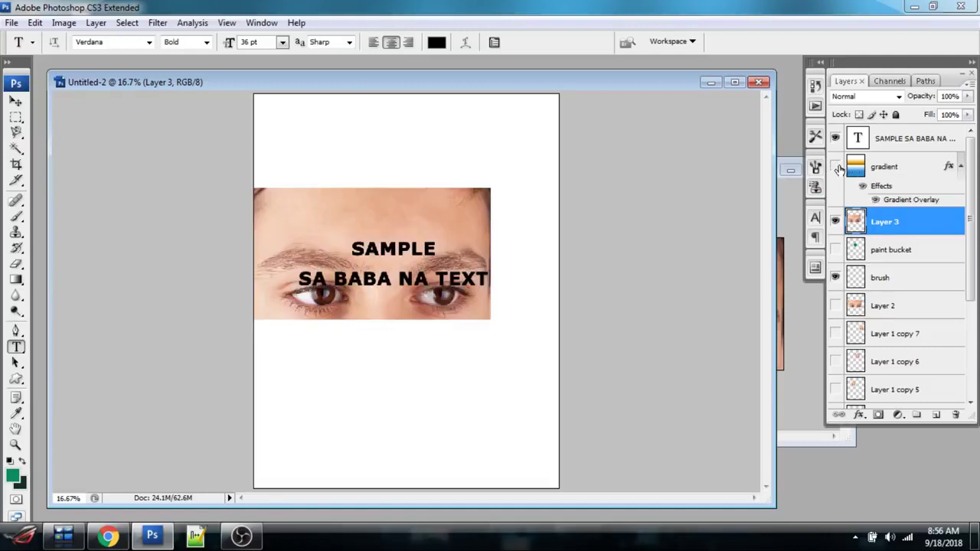
click(834, 166)
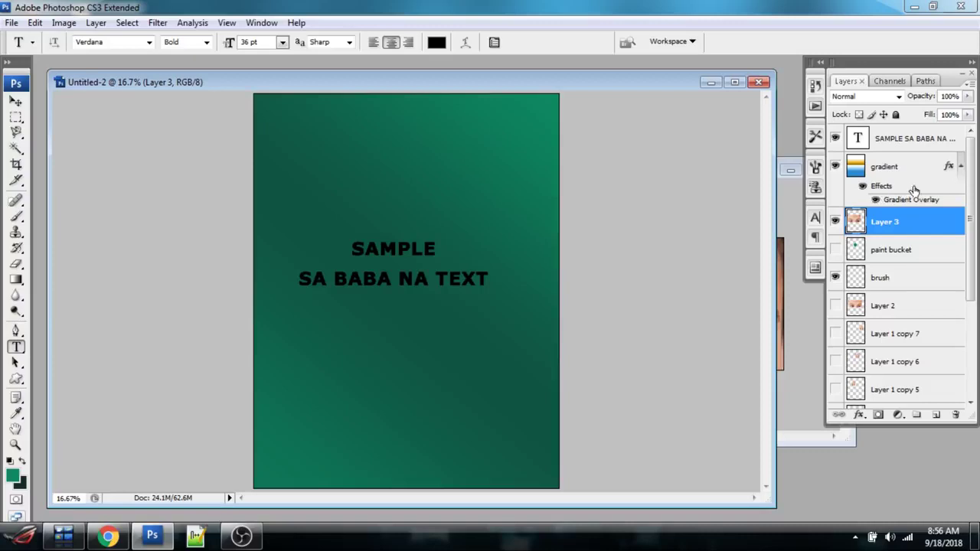
click(960, 166)
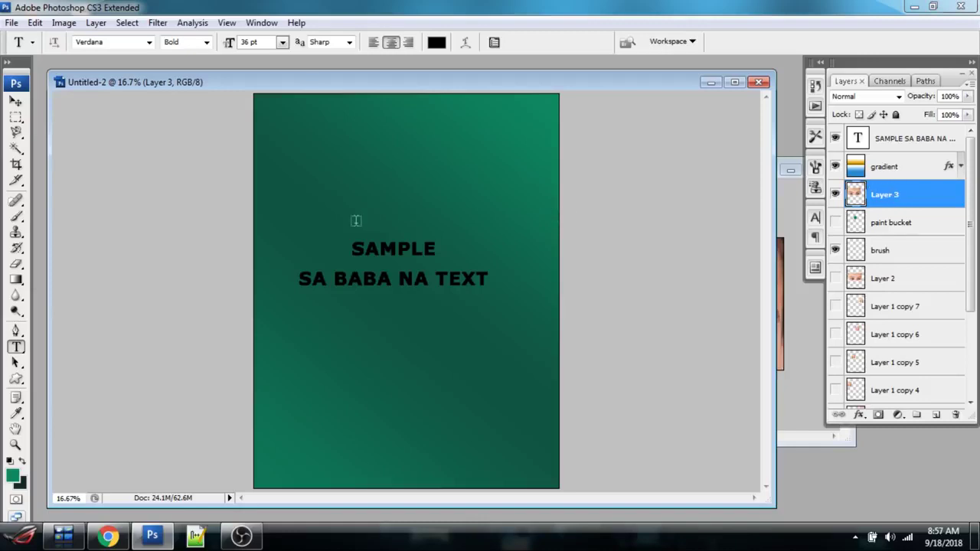
- Add a Stroke layer style to the text layer with size 13 px and position Outside
click(911, 140)
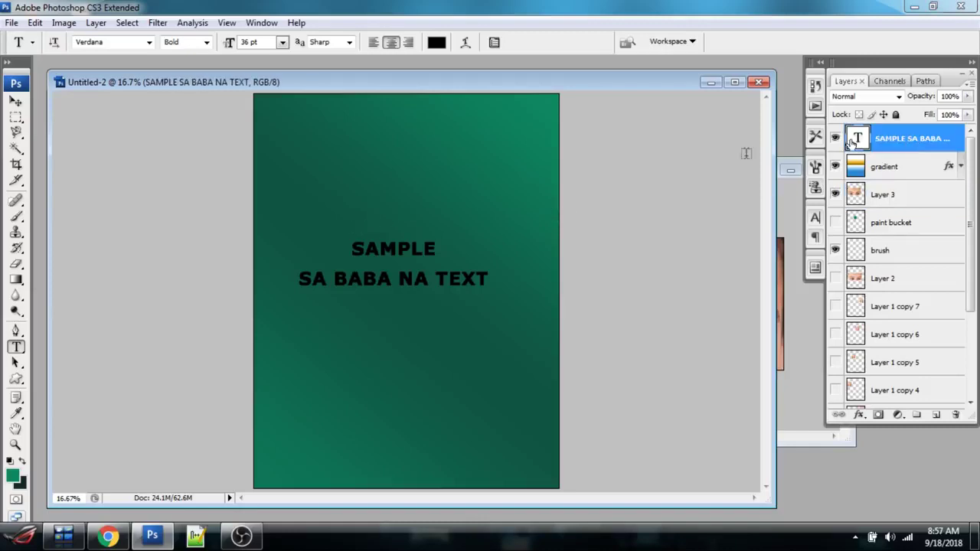
key(z)
click(382, 259)
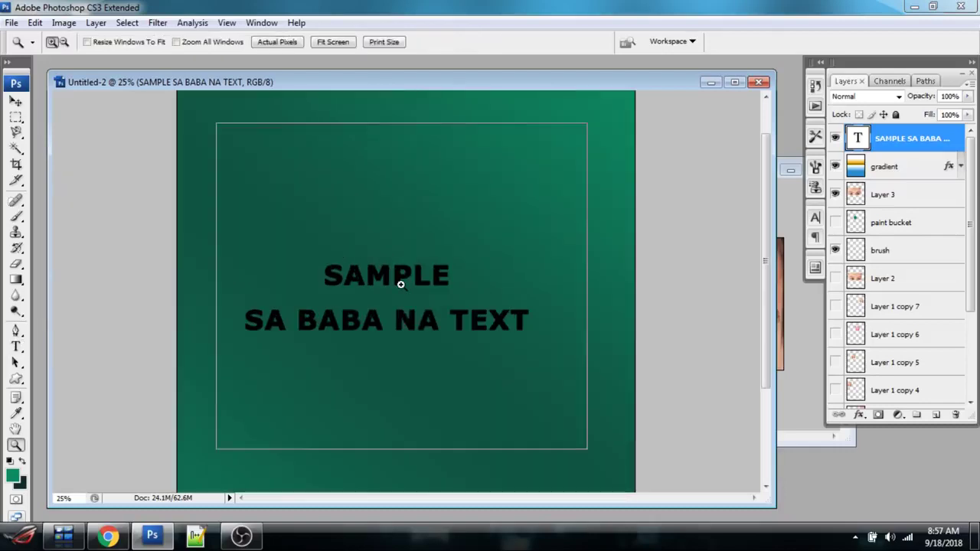
click(400, 284)
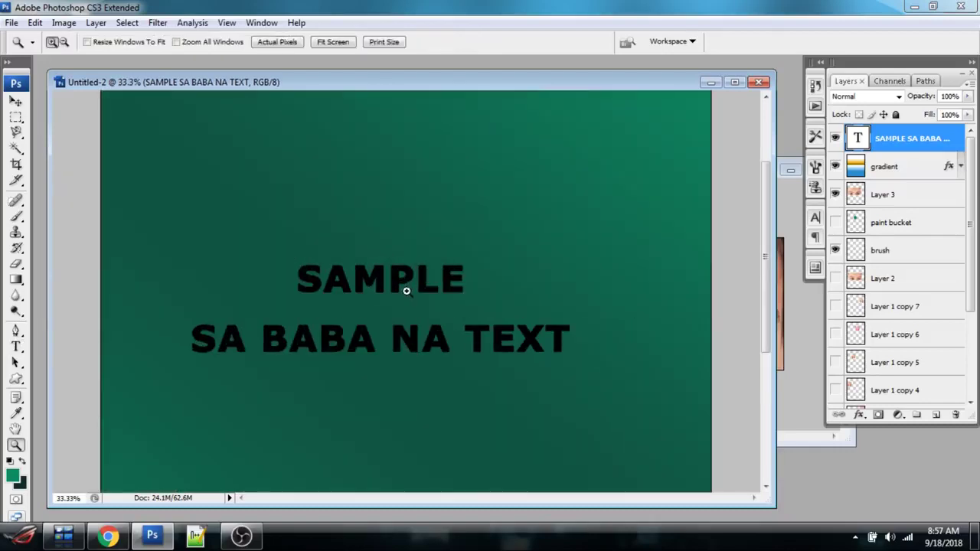
double_click(956, 138)
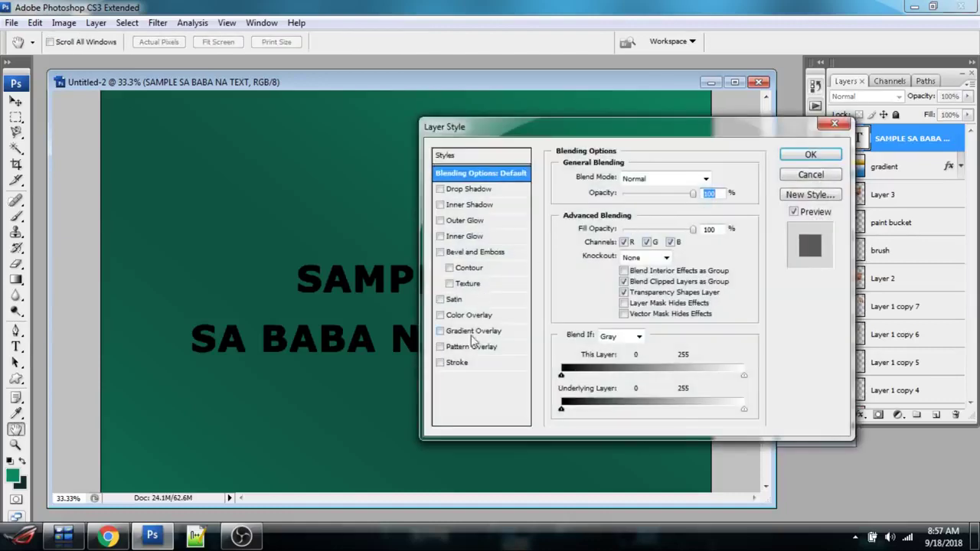
click(453, 366)
drag(610, 130, 754, 121)
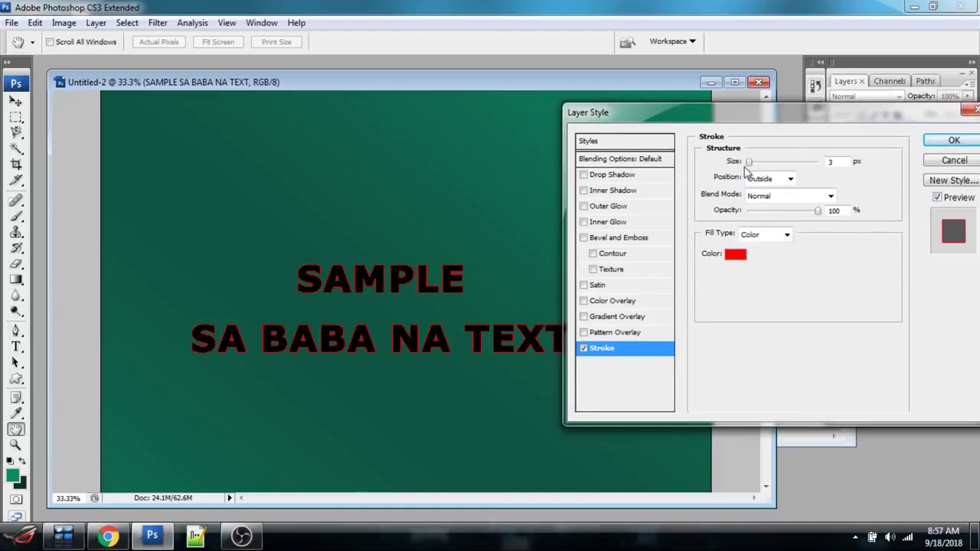
drag(754, 163, 756, 162)
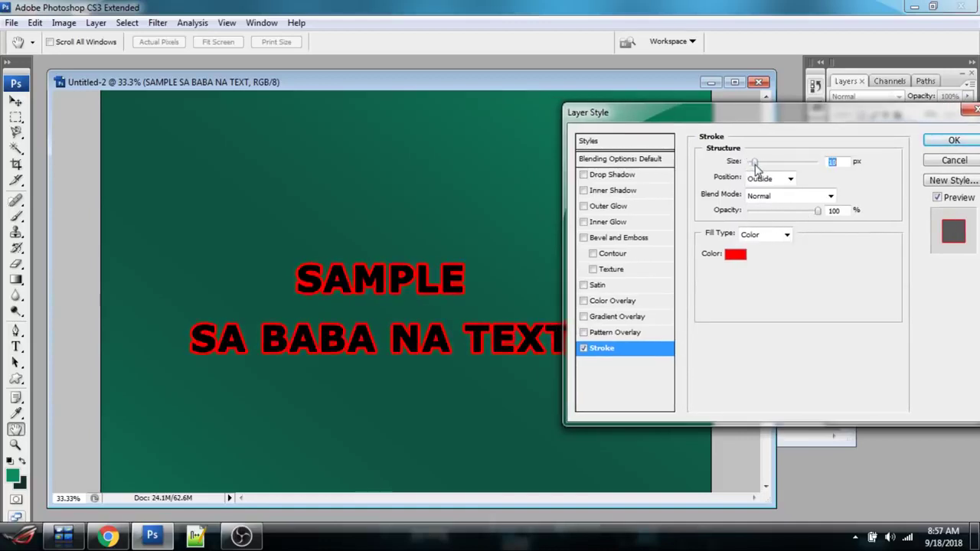
- Set the text's stroke color to light yellow, f0ee6e
click(736, 254)
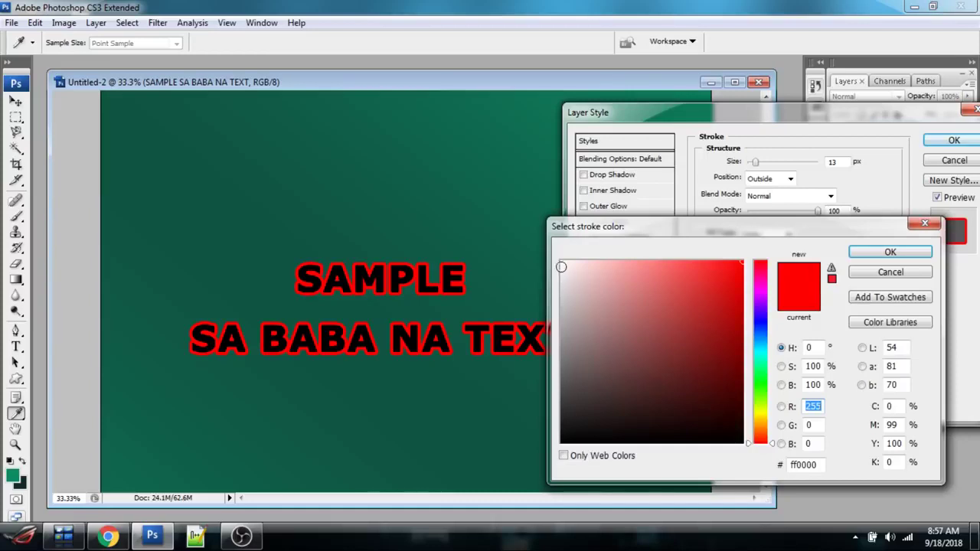
click(562, 266)
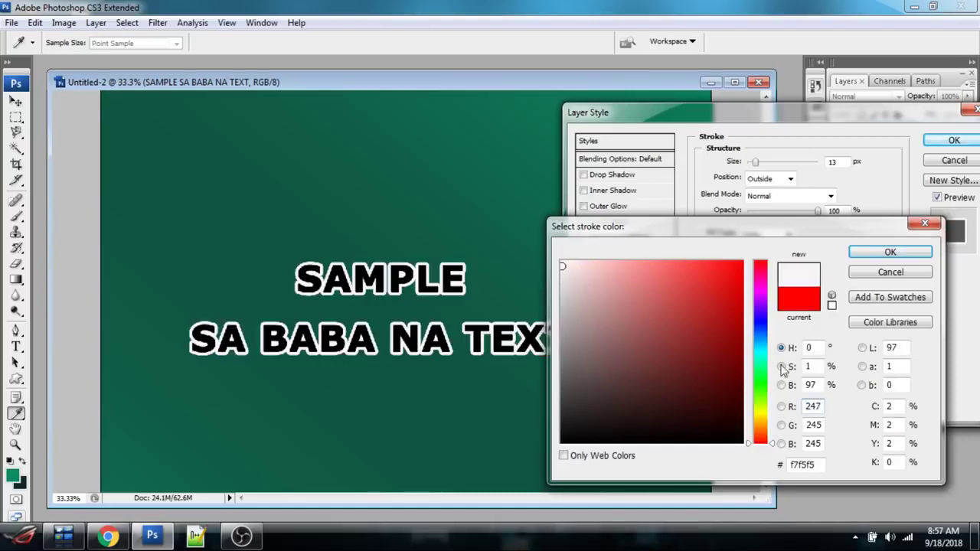
click(761, 412)
click(736, 269)
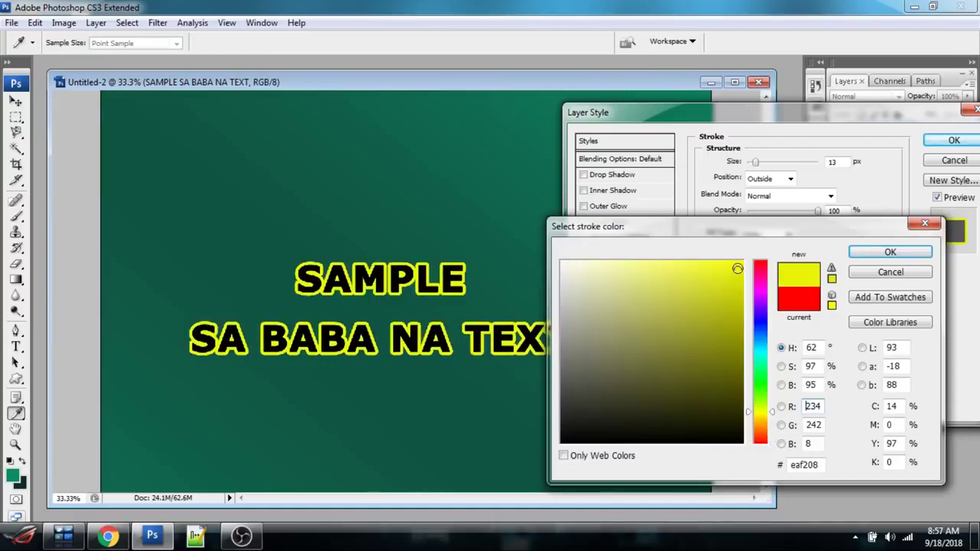
click(763, 413)
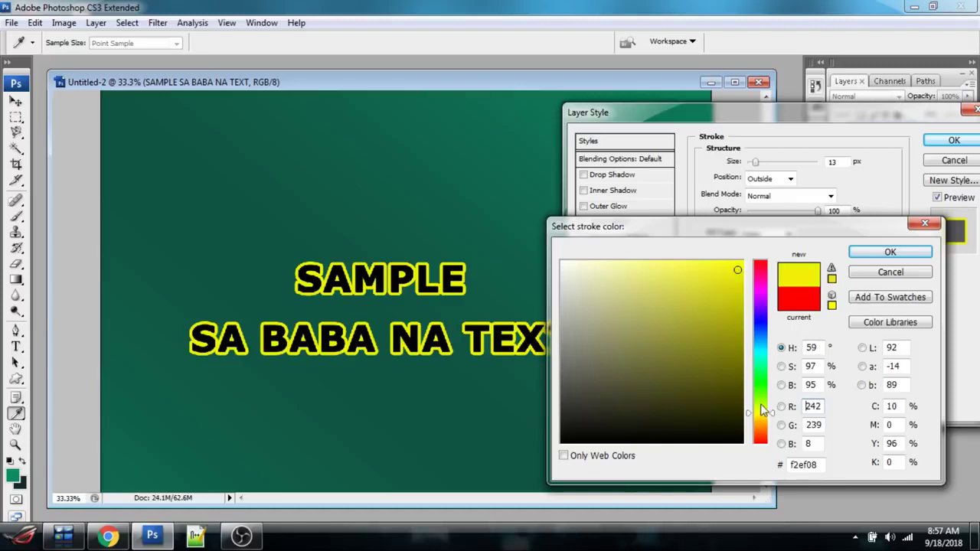
drag(711, 265, 659, 271)
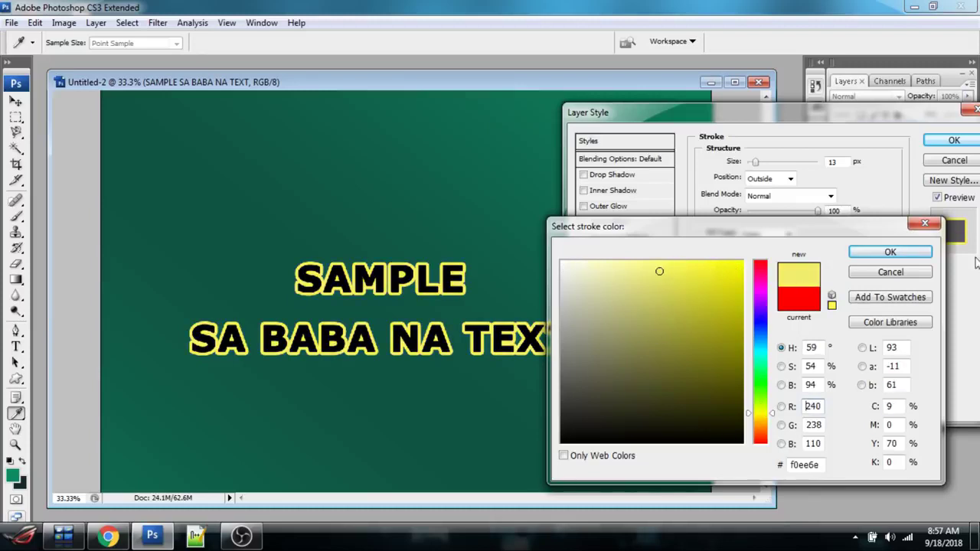
click(900, 252)
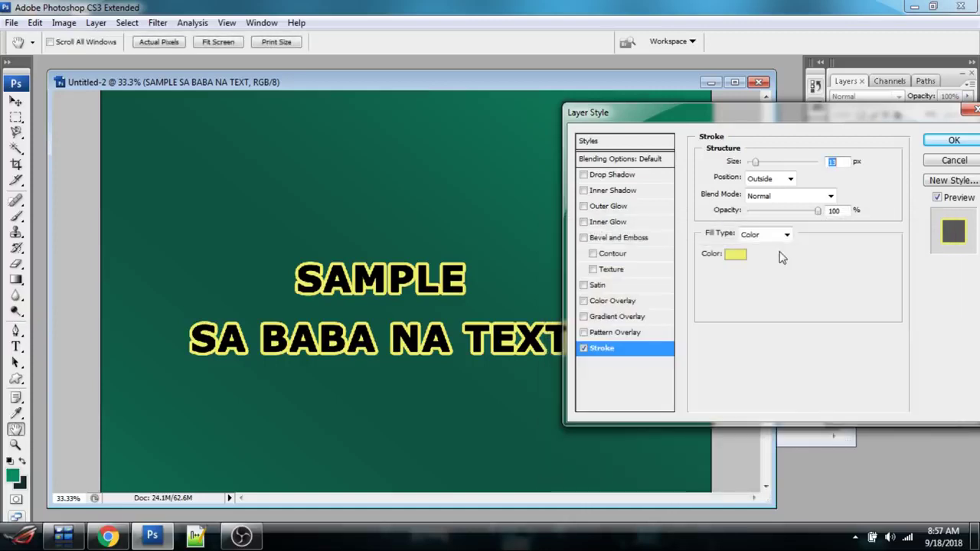
- Enable a Gradient Overlay on the text and recolor its white end stop to dark gray, sampled from the gradient
click(610, 318)
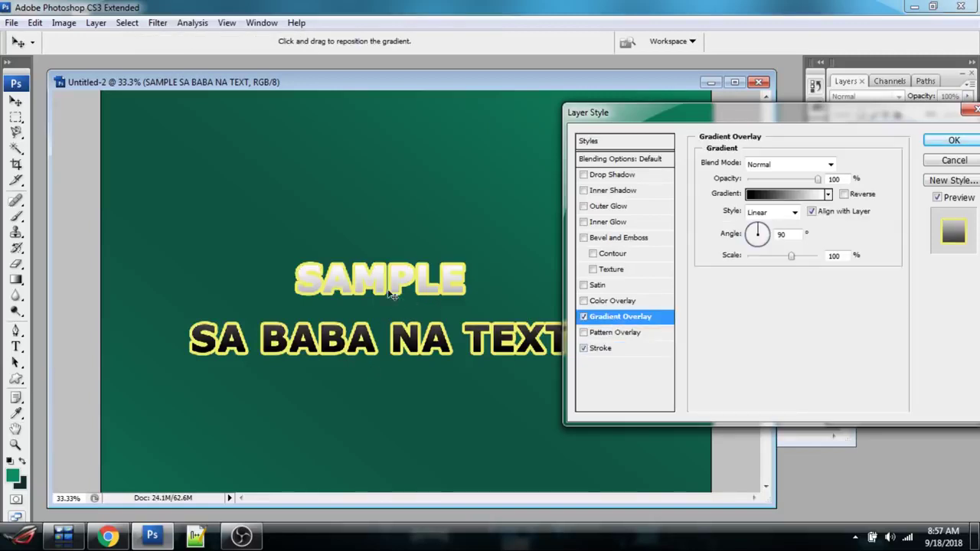
click(775, 193)
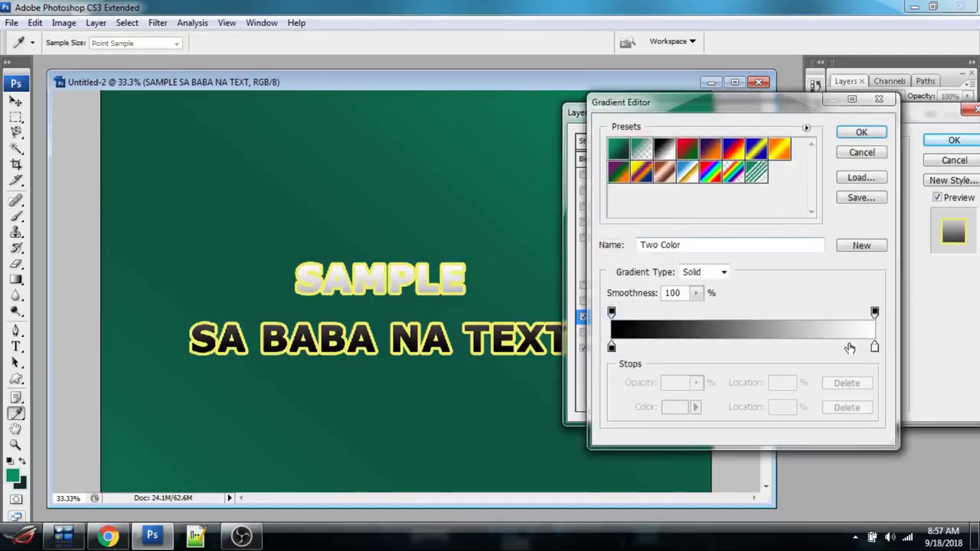
click(874, 347)
click(700, 317)
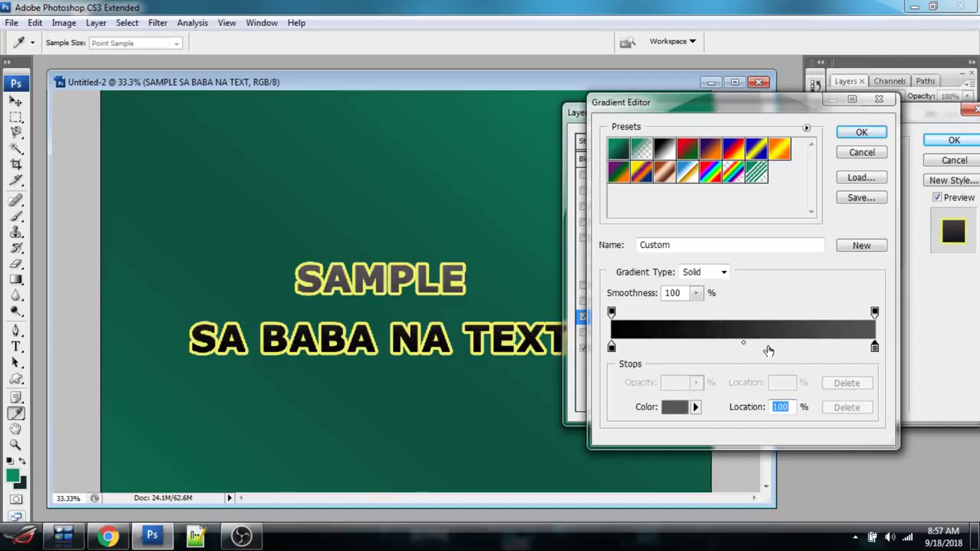
- Add a dark gray color stop at 49% and change the end stop to near-black, sampling both colors from the gradient
click(741, 349)
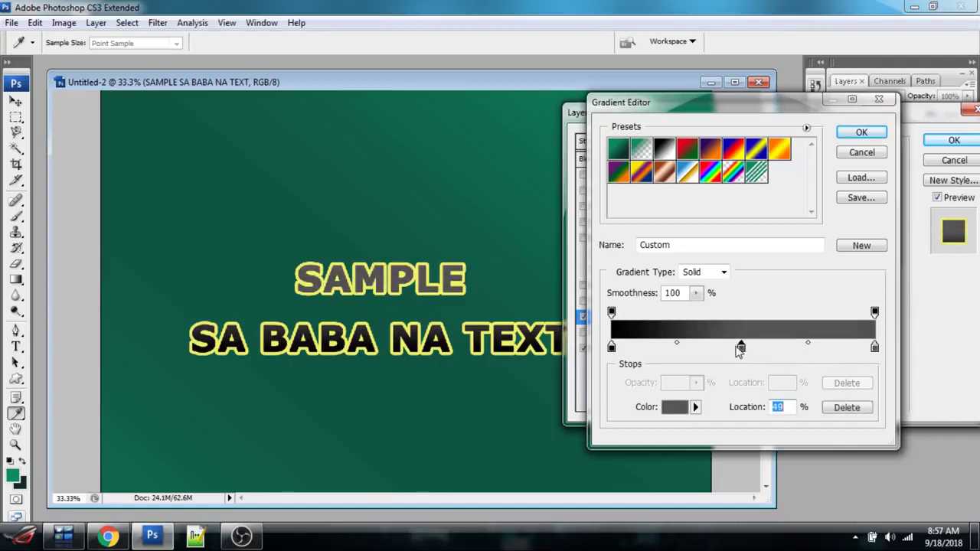
click(639, 329)
click(874, 348)
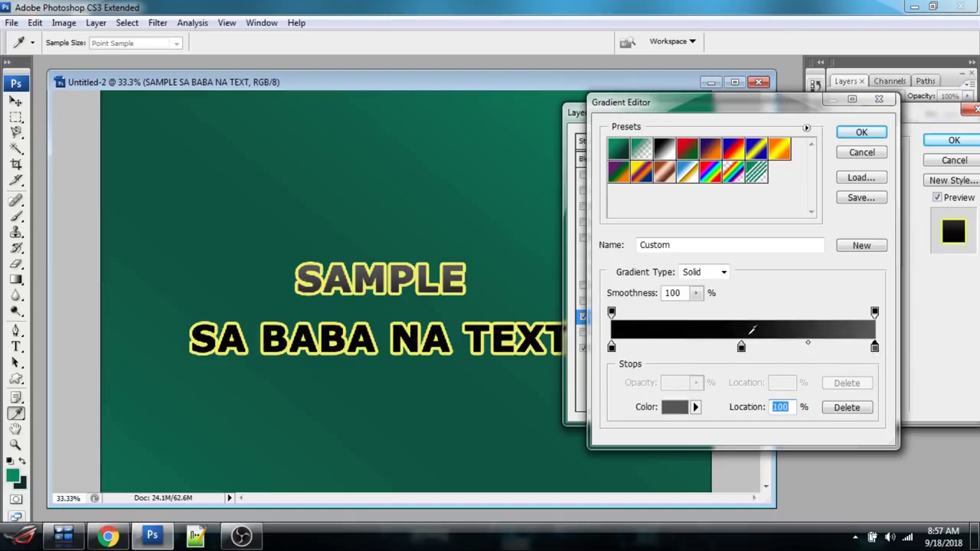
click(741, 348)
click(813, 324)
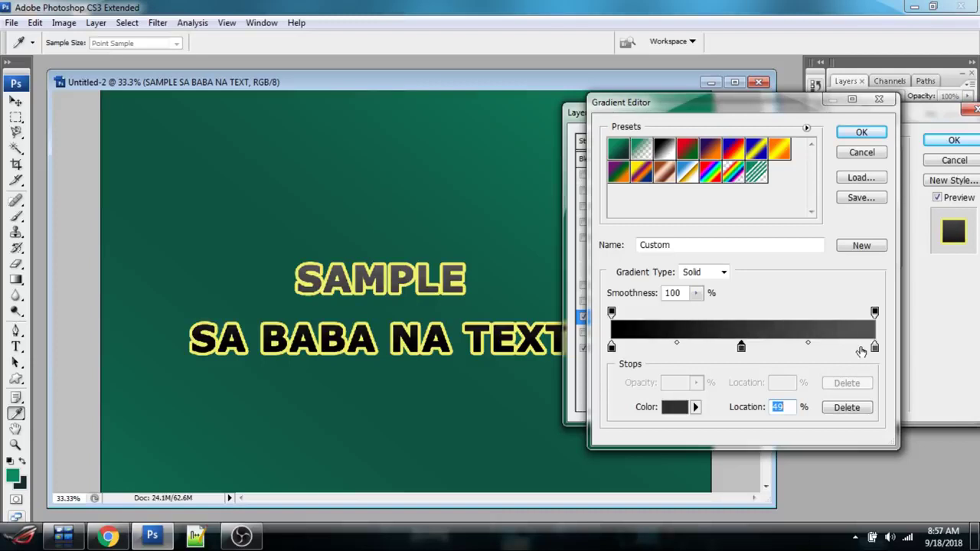
click(875, 348)
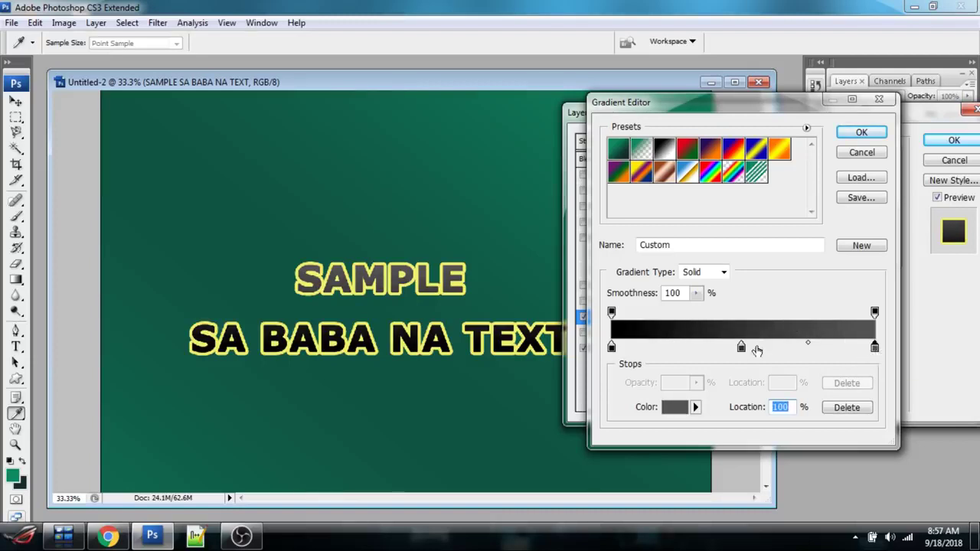
click(674, 324)
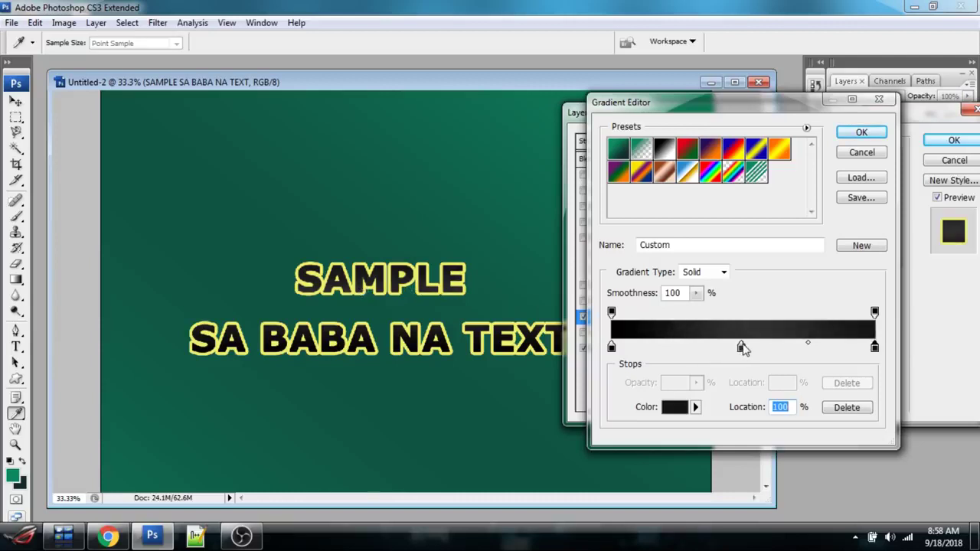
- Set the gradient's middle color stop to gray, 8a8686
click(741, 347)
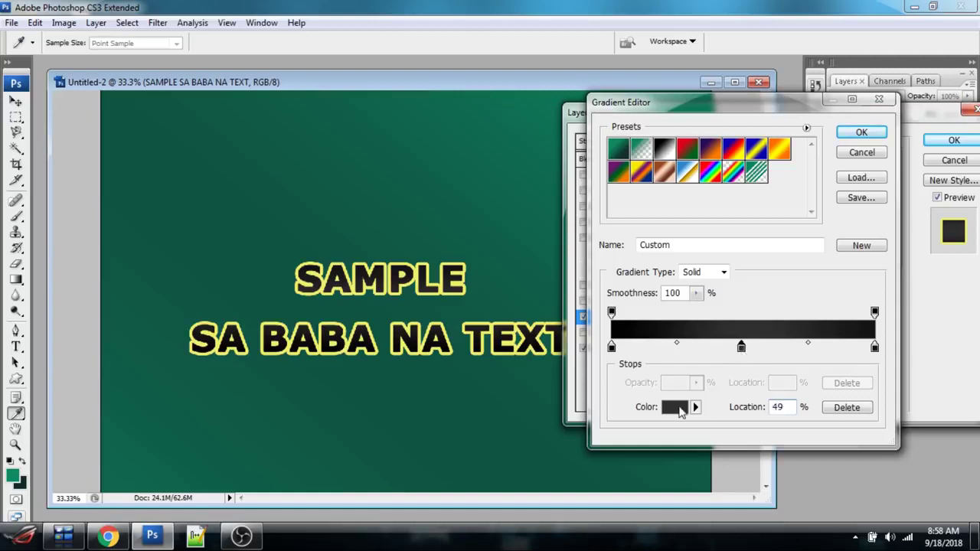
click(675, 407)
click(565, 388)
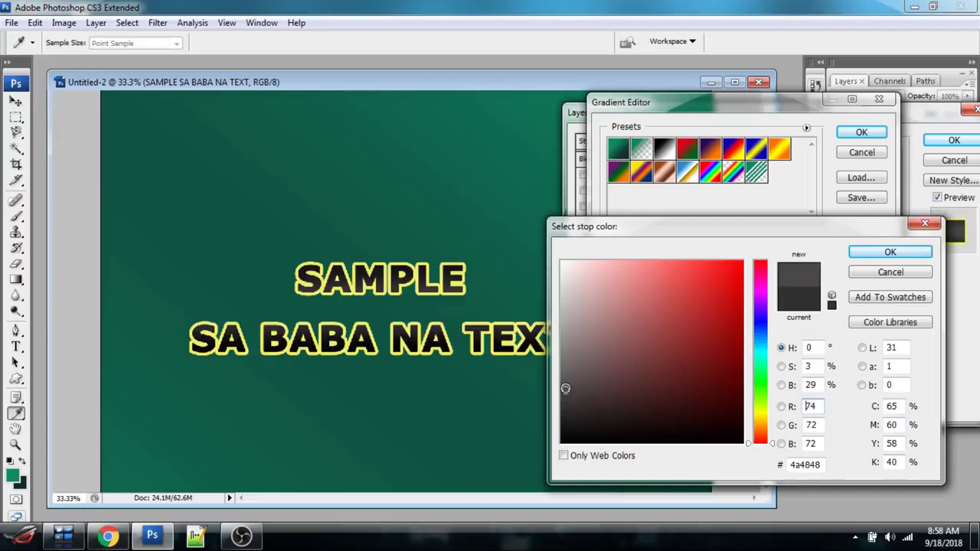
drag(565, 376, 565, 356)
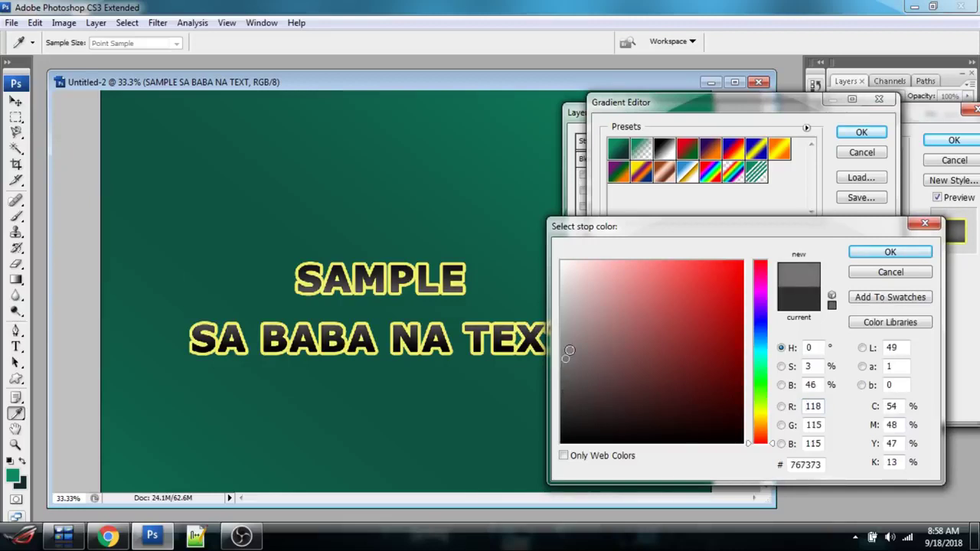
click(566, 345)
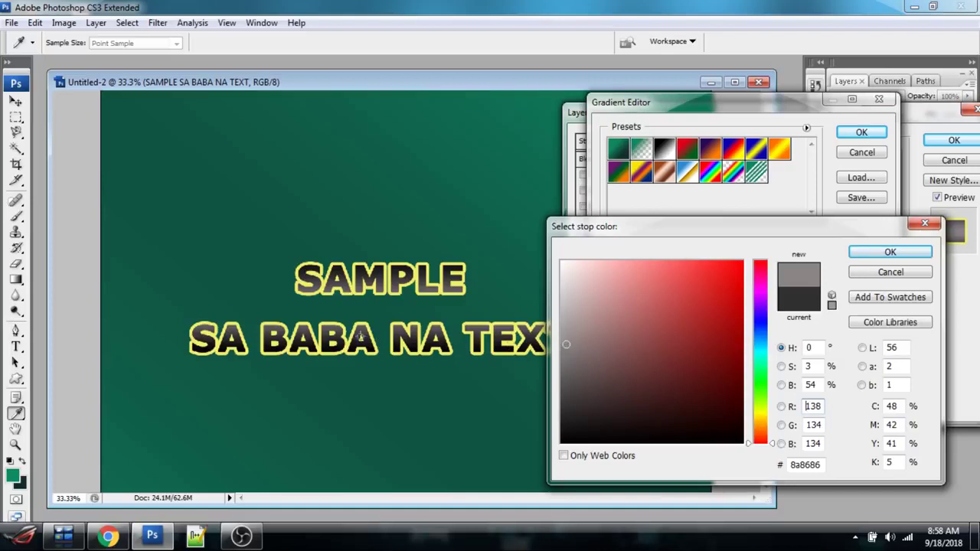
click(865, 258)
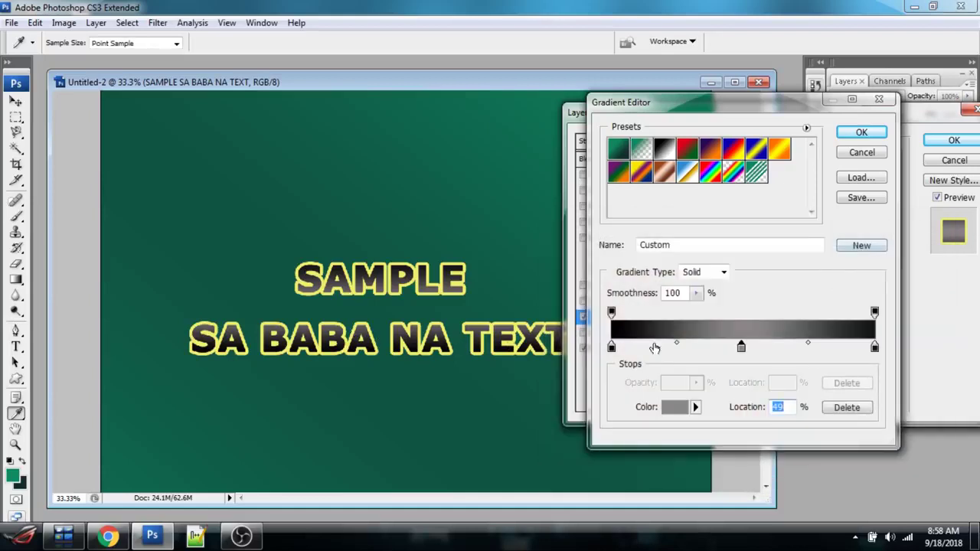
- Set the gradient's start stop to dark red, 490101, and sample that dark red from the gradient for the end stop
click(610, 347)
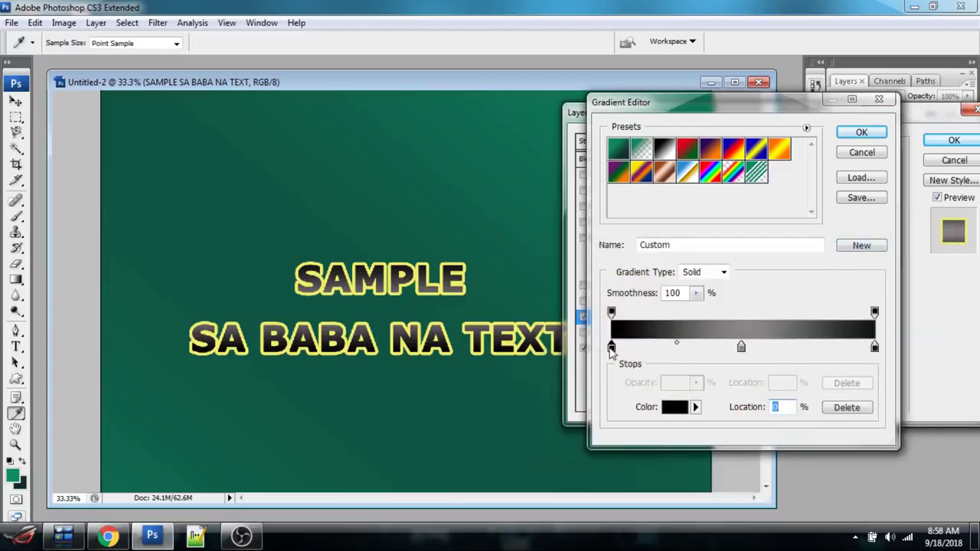
double_click(610, 347)
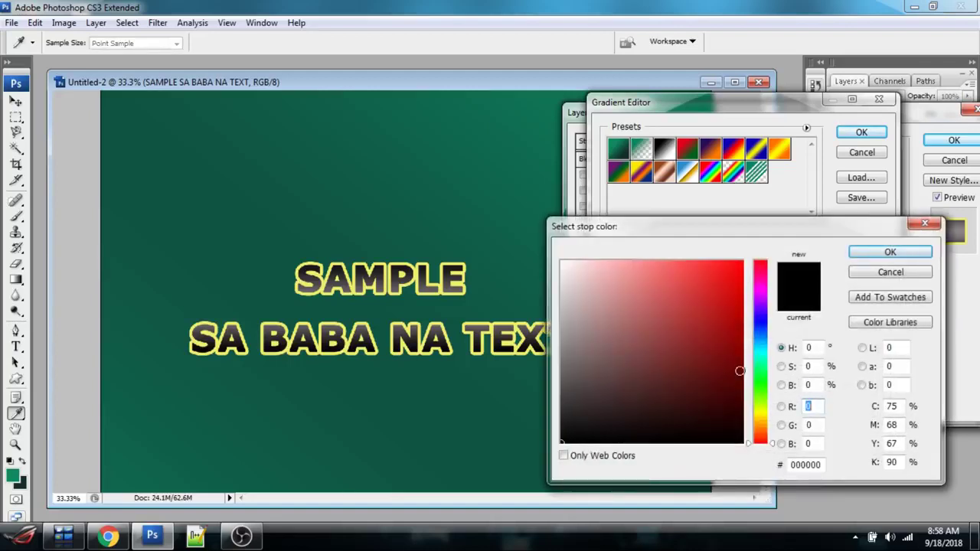
click(739, 391)
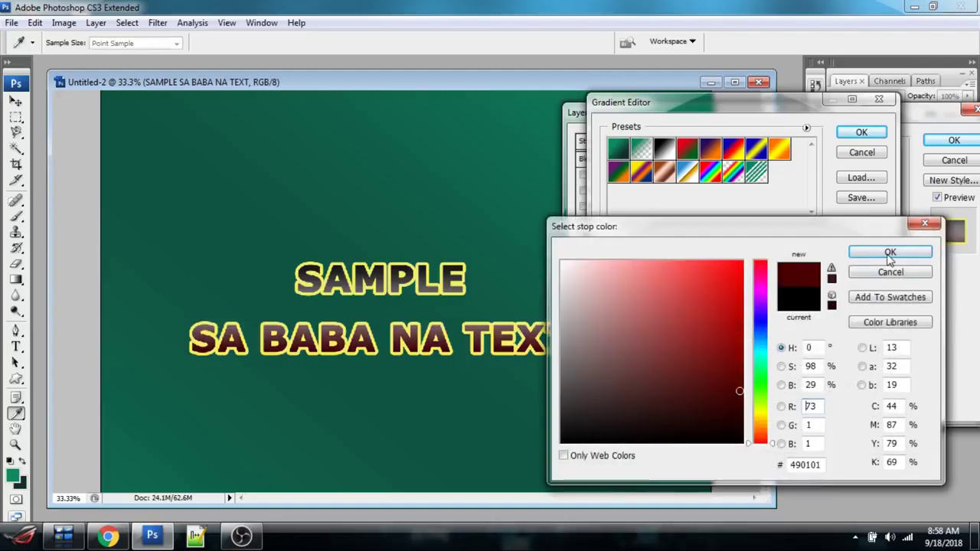
click(890, 253)
click(874, 347)
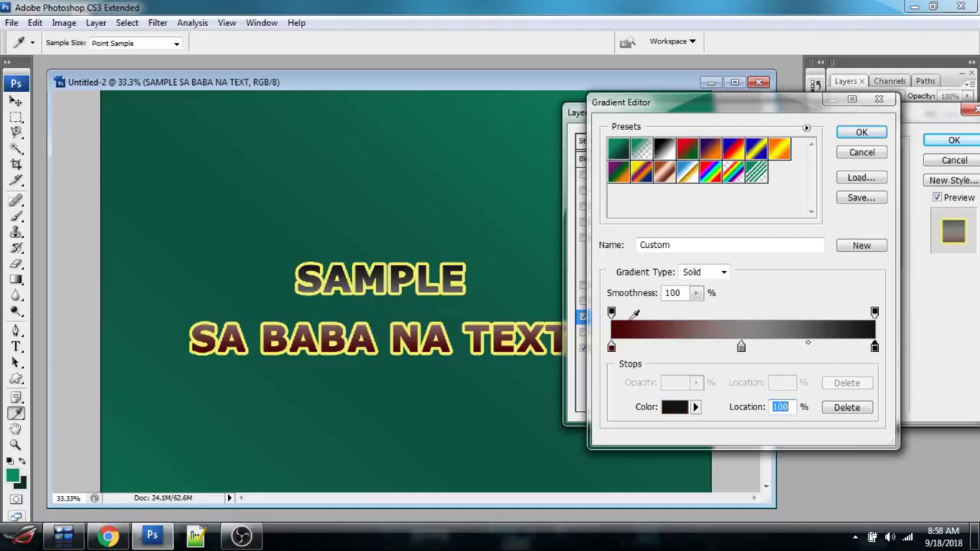
click(623, 322)
- Recolor the gradient's middle stop to a lighter muted red and apply the edited gradient to the overlay
click(741, 347)
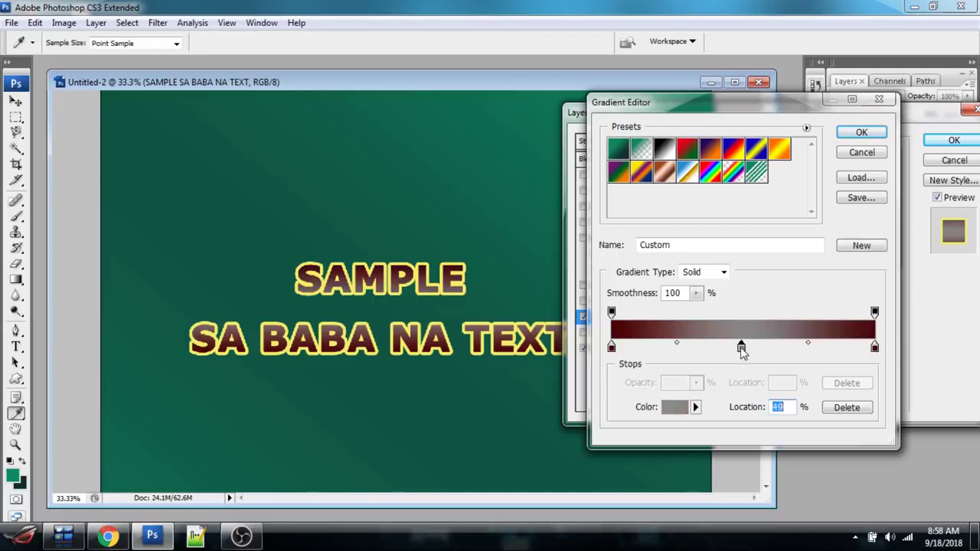
click(667, 325)
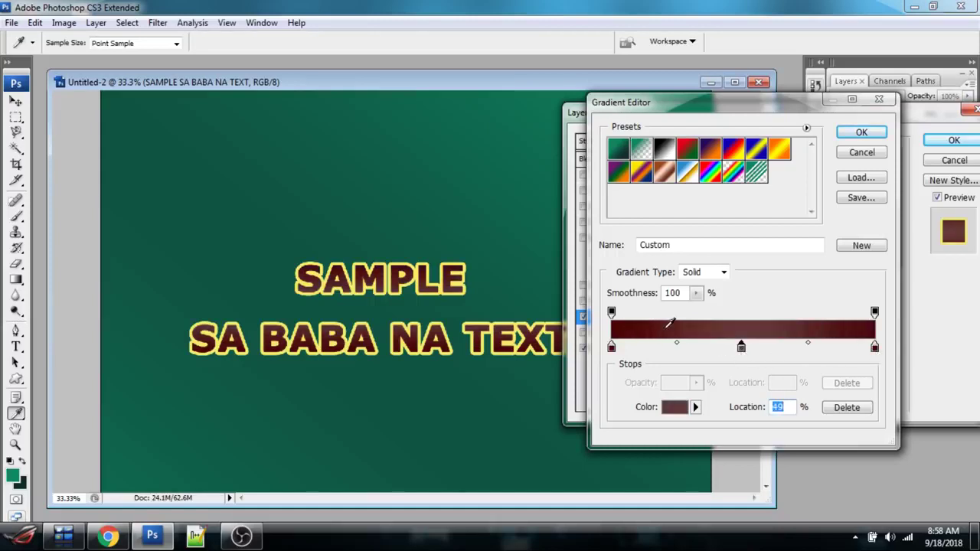
click(678, 408)
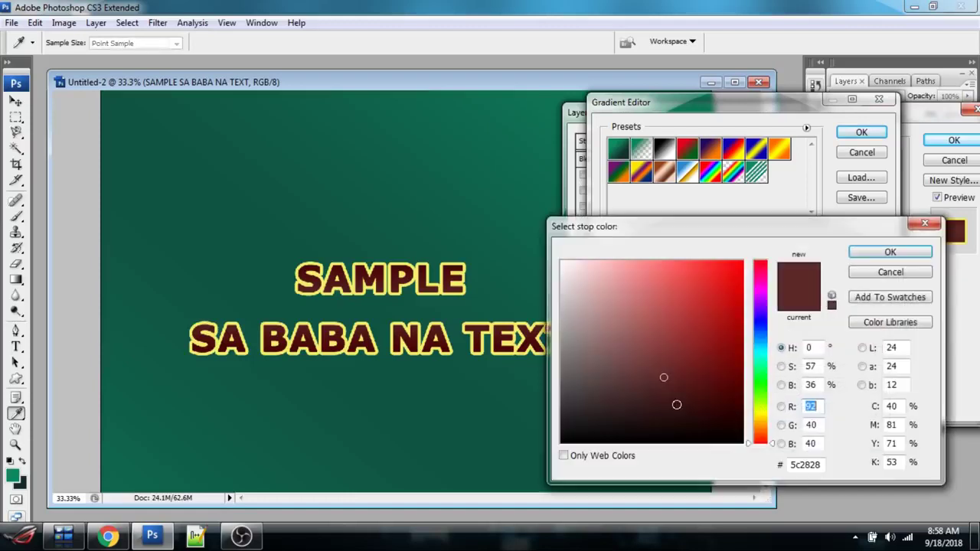
click(646, 334)
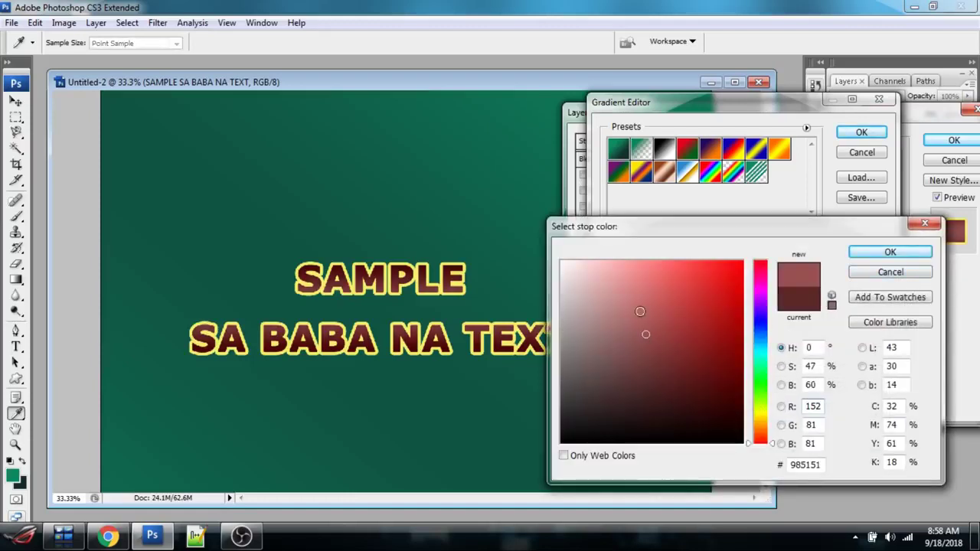
click(640, 311)
click(859, 255)
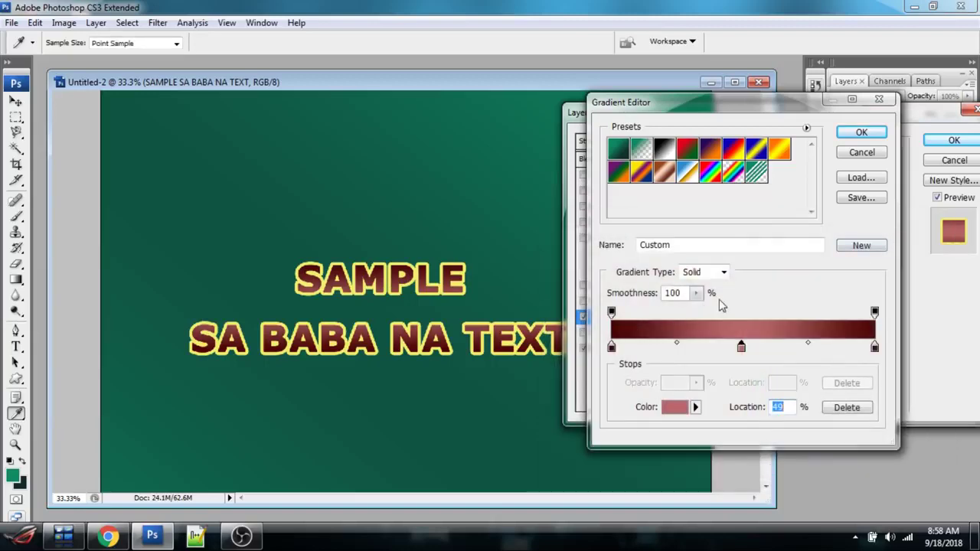
click(860, 132)
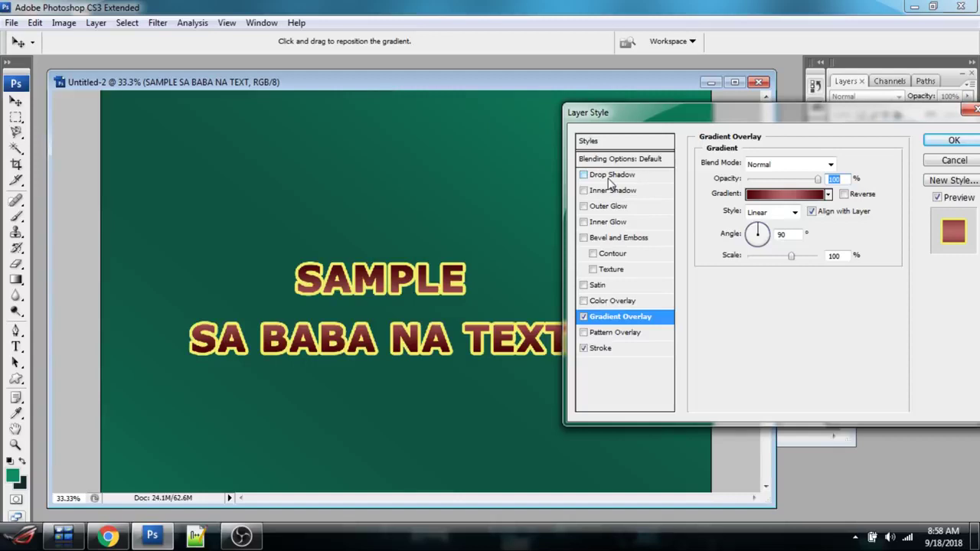
- Add a Drop Shadow to the text with a distance of 48 px and a larger size for softer edges
click(610, 176)
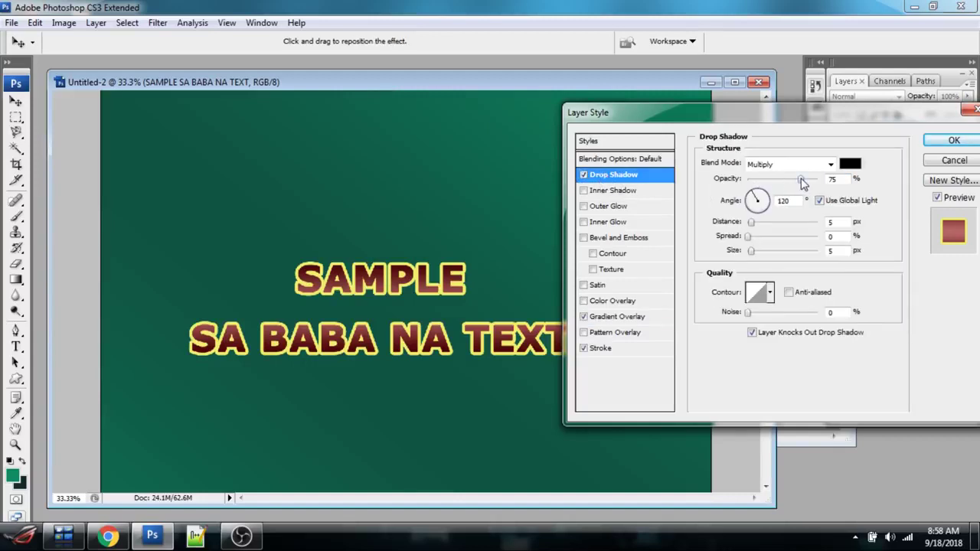
drag(753, 233, 765, 228)
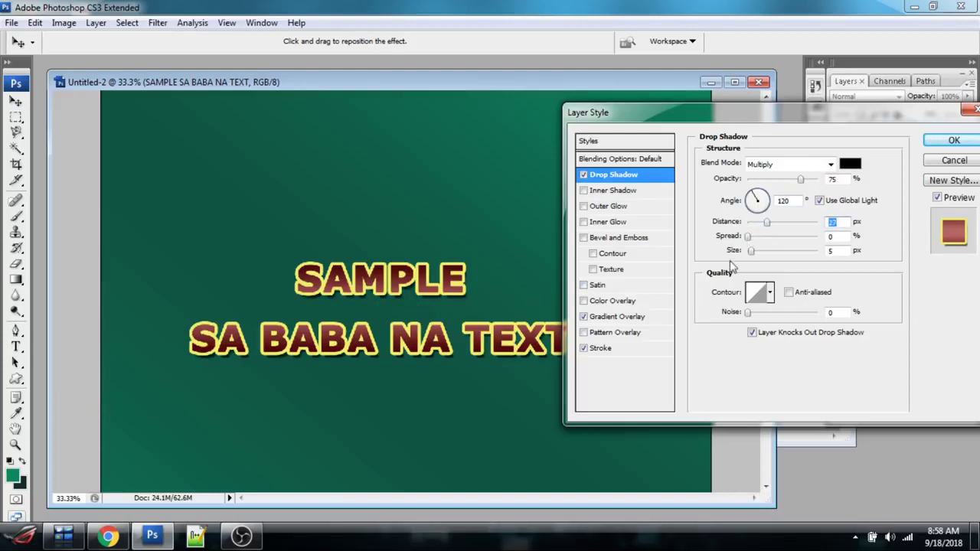
mouse_move(770, 228)
mouse_down()
mouse_move(798, 242)
mouse_move(784, 237)
mouse_up()
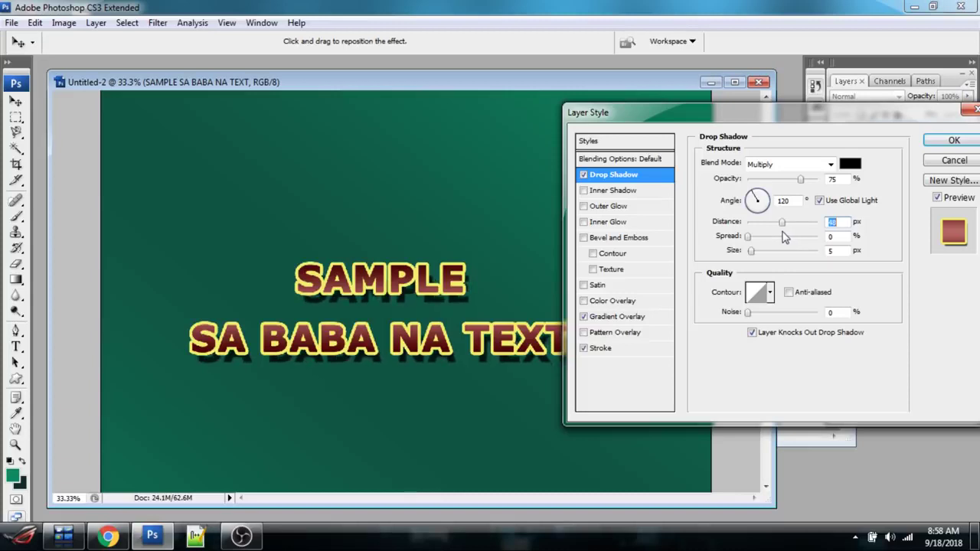
click(751, 251)
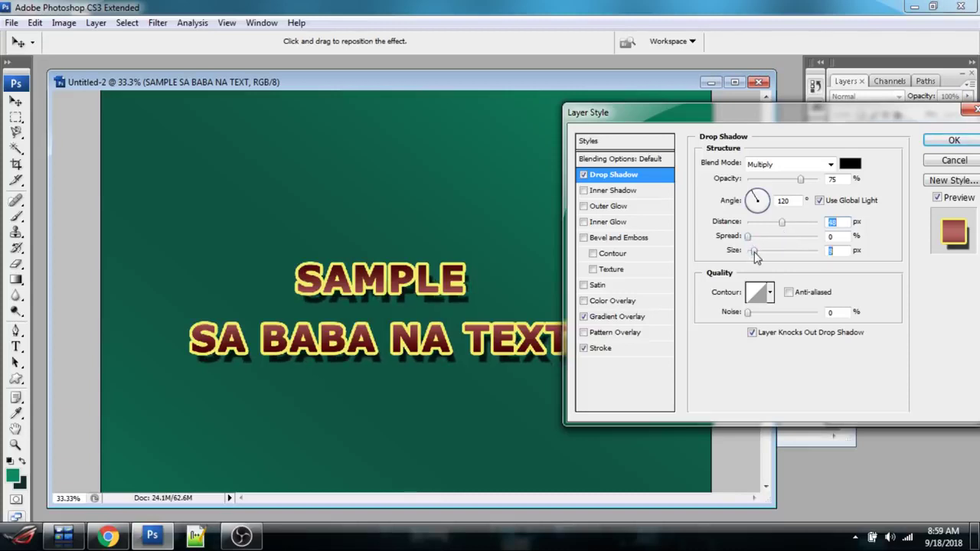
drag(754, 252, 759, 251)
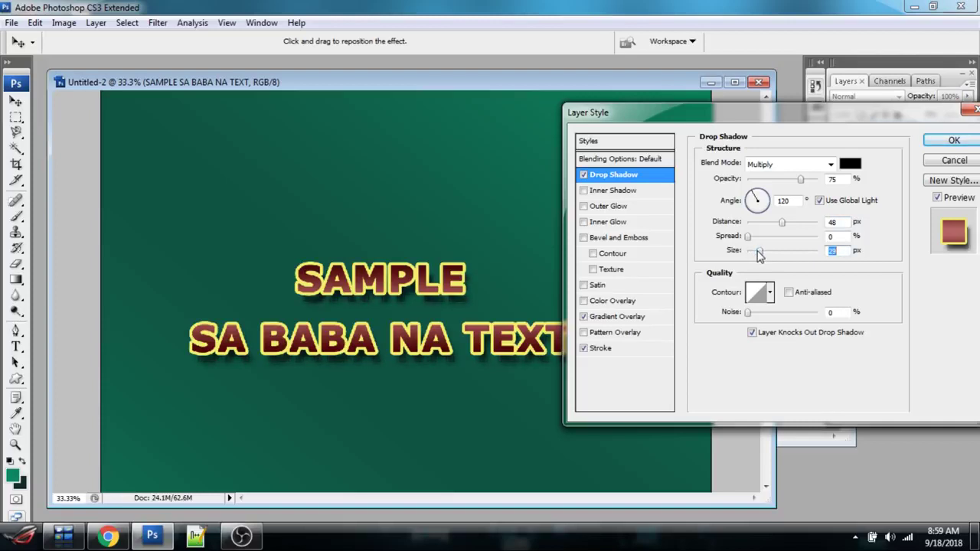
- Add a pale yellow Outer Glow, ffffbe, to the text with 18% spread and a size of 40 px
click(584, 190)
click(584, 206)
click(609, 213)
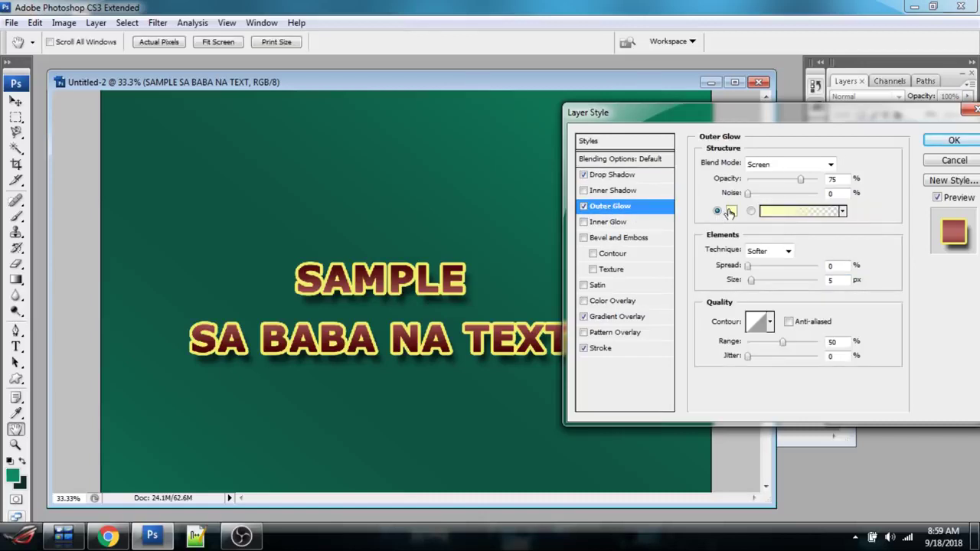
click(732, 212)
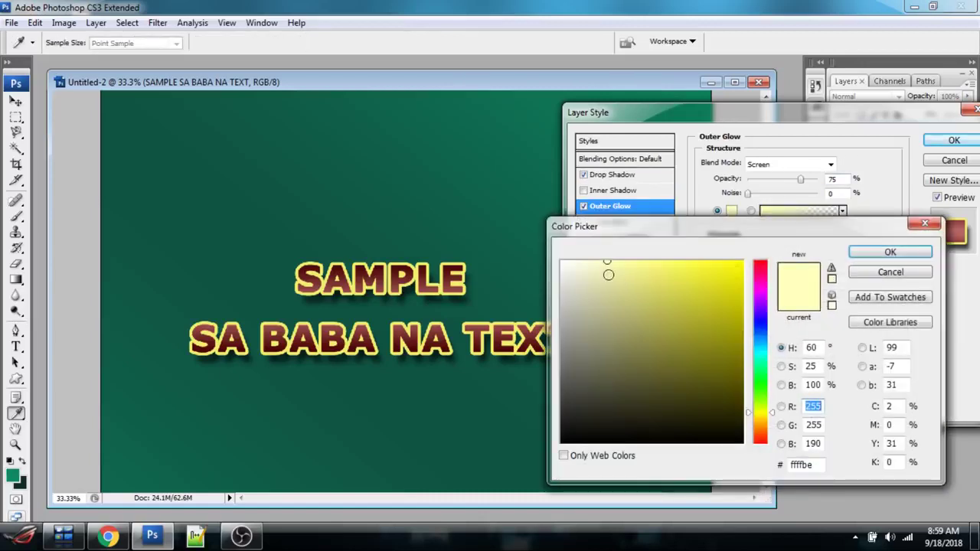
click(883, 256)
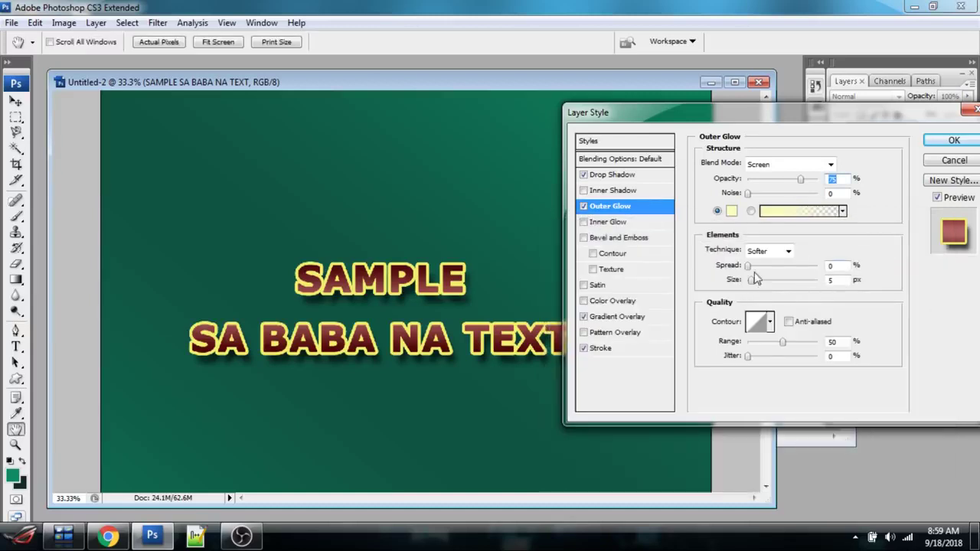
drag(747, 266, 763, 278)
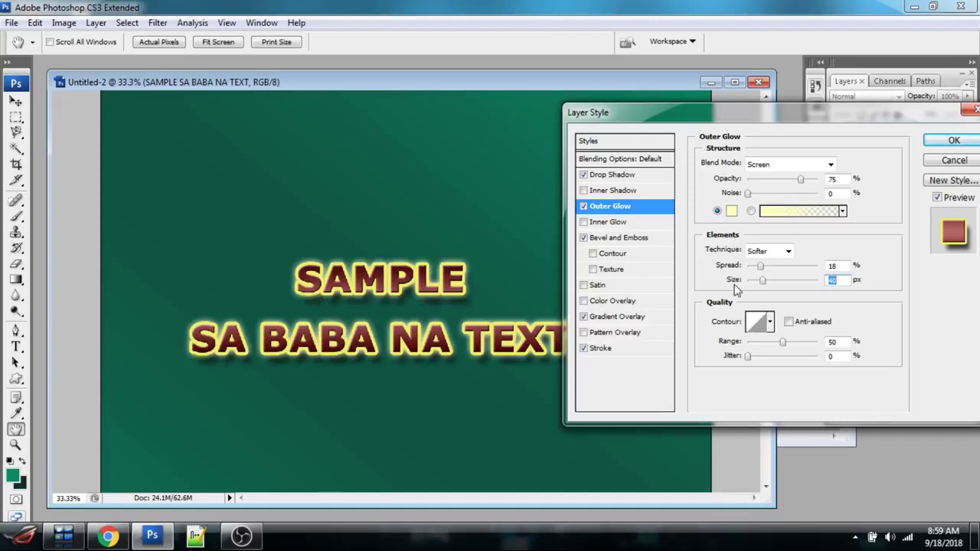
- Add an Inner Bevel to the text with a size of 10 px and soften of 2 px, and apply the layer style
click(616, 237)
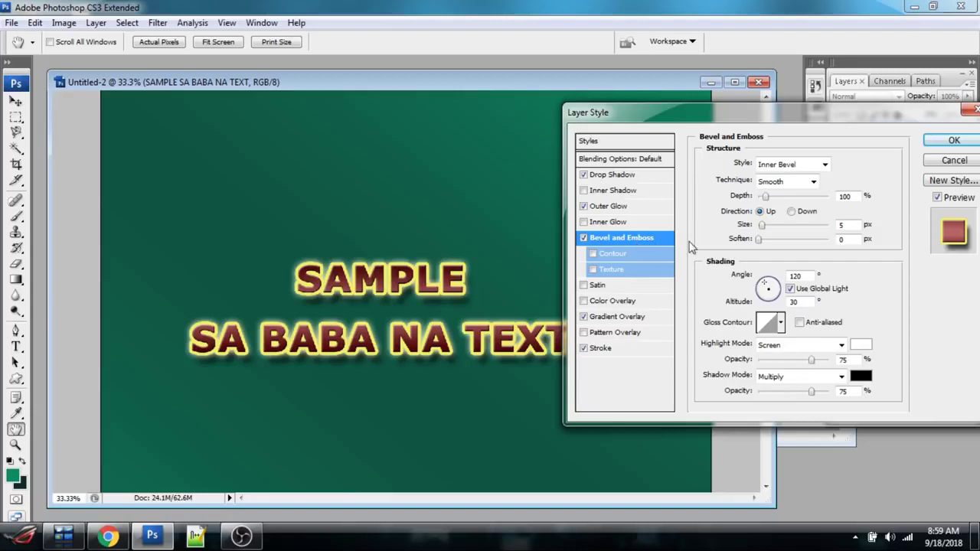
drag(762, 225, 766, 241)
click(953, 141)
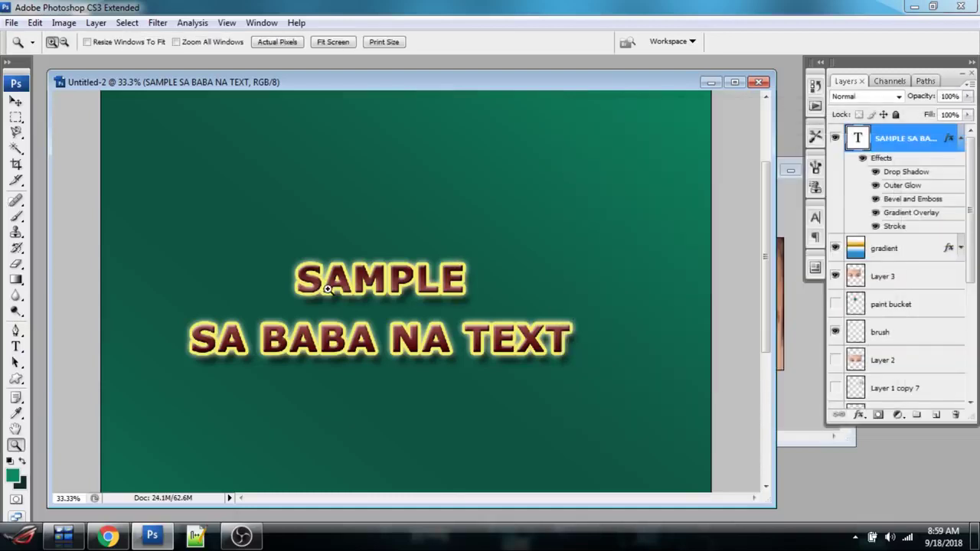
- Reopen the text's Bevel and Emboss settings and change the gloss contour to the narrow single-peak preset
click(339, 289)
click(344, 269)
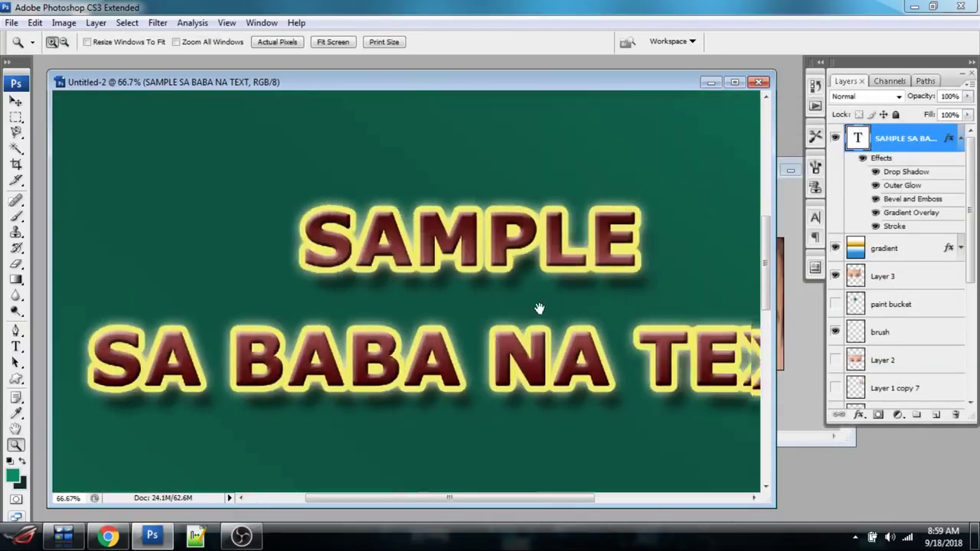
click(351, 250)
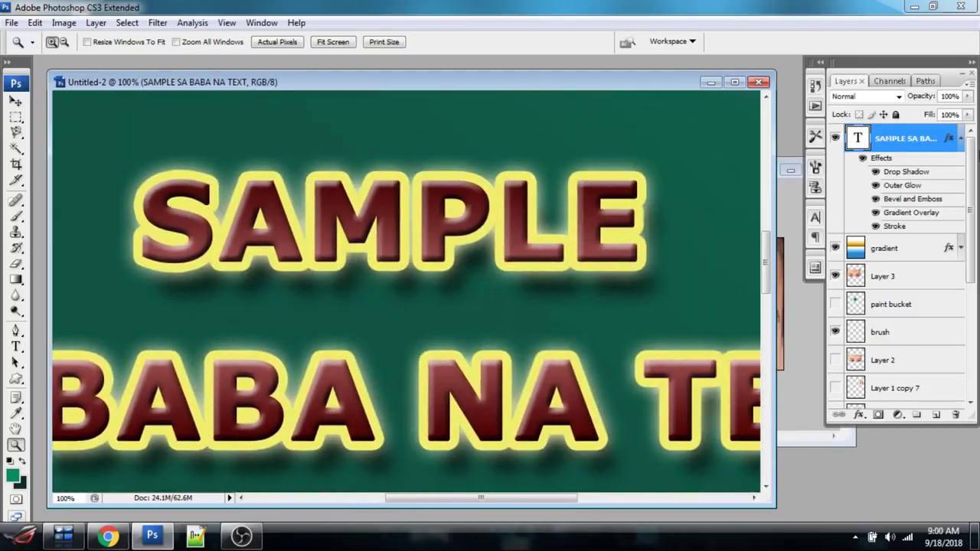
double_click(949, 140)
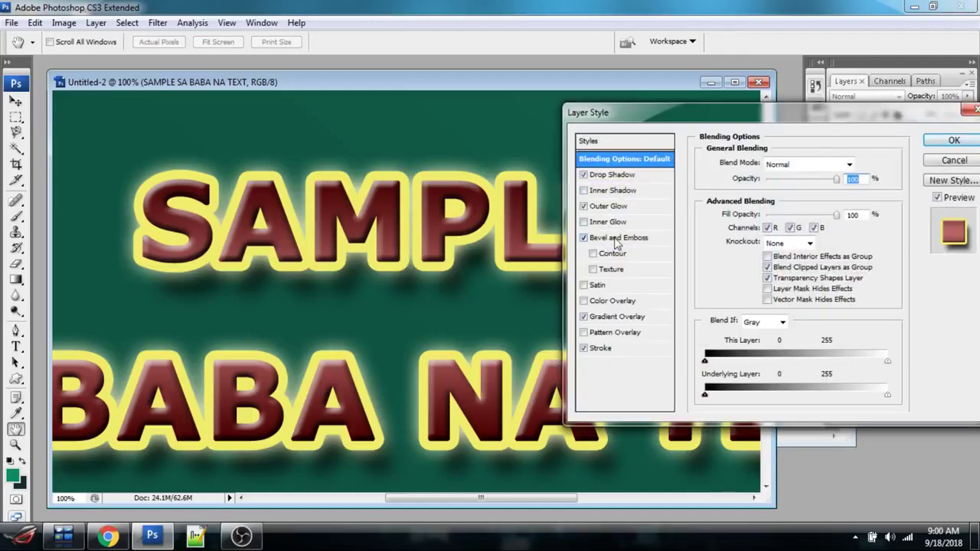
click(615, 238)
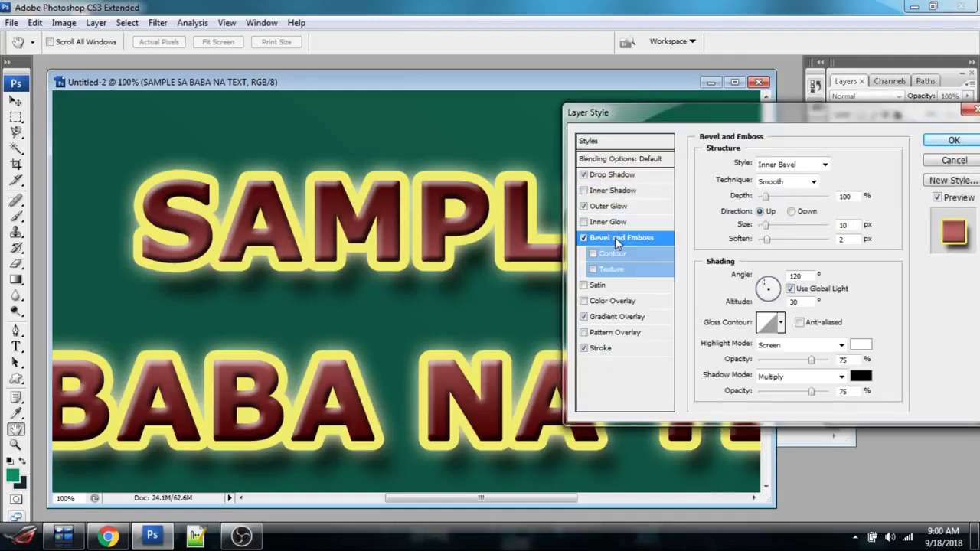
click(781, 323)
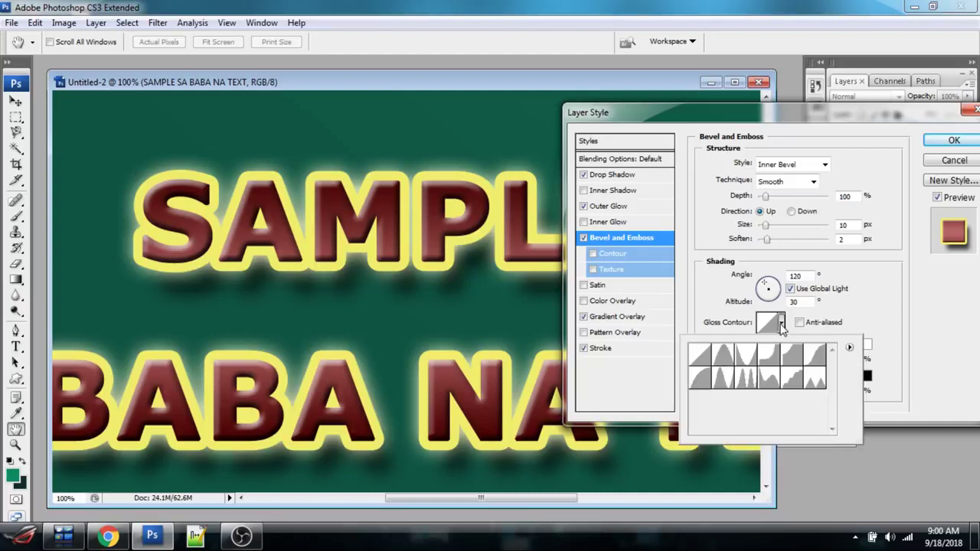
click(722, 378)
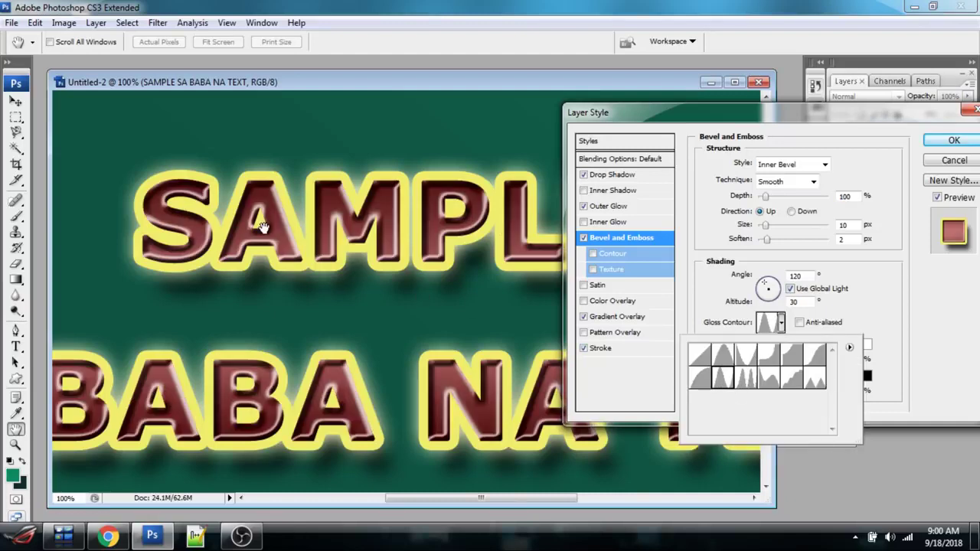
- Reduce the text bevel's soften to 0 px and fine-tune its size to 5 px
click(768, 243)
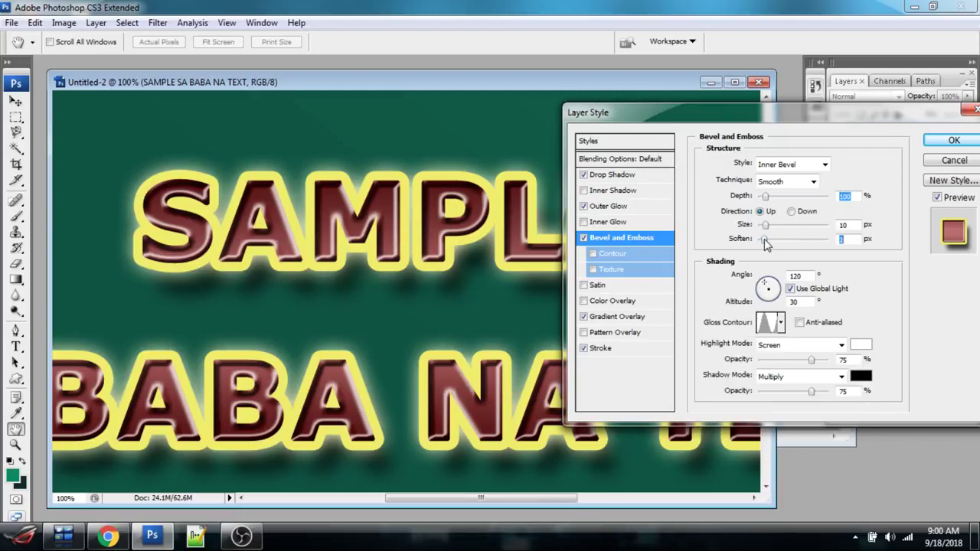
drag(778, 243, 762, 232)
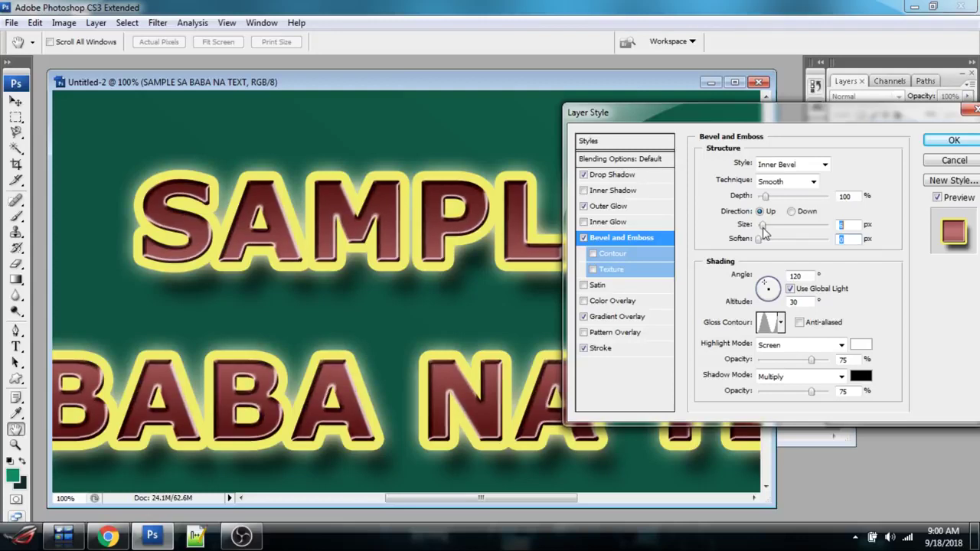
drag(762, 228, 766, 230)
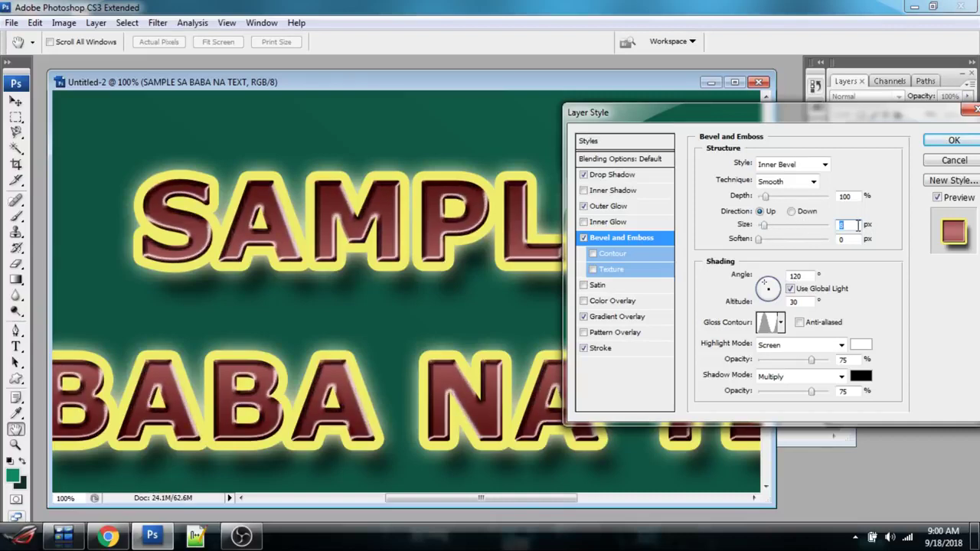
key(Down)
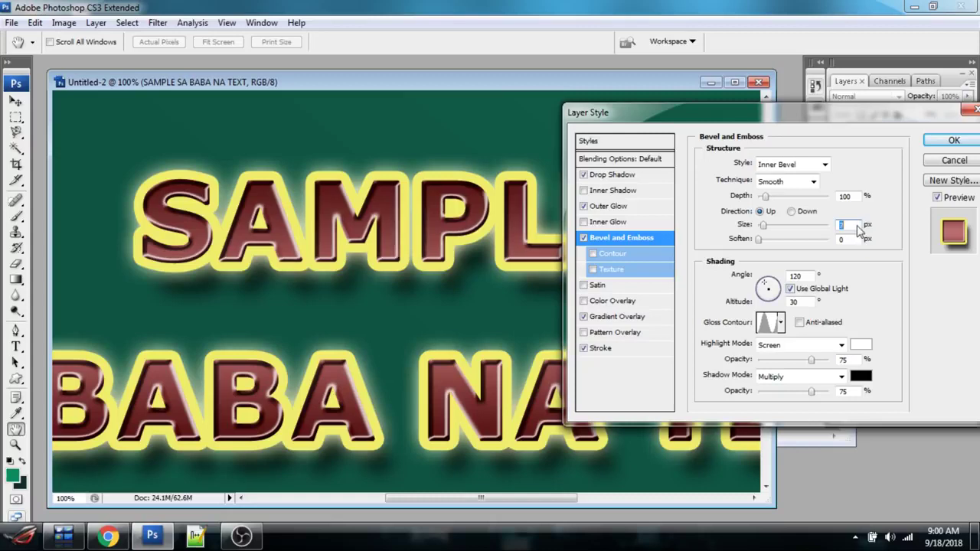
key(Down)
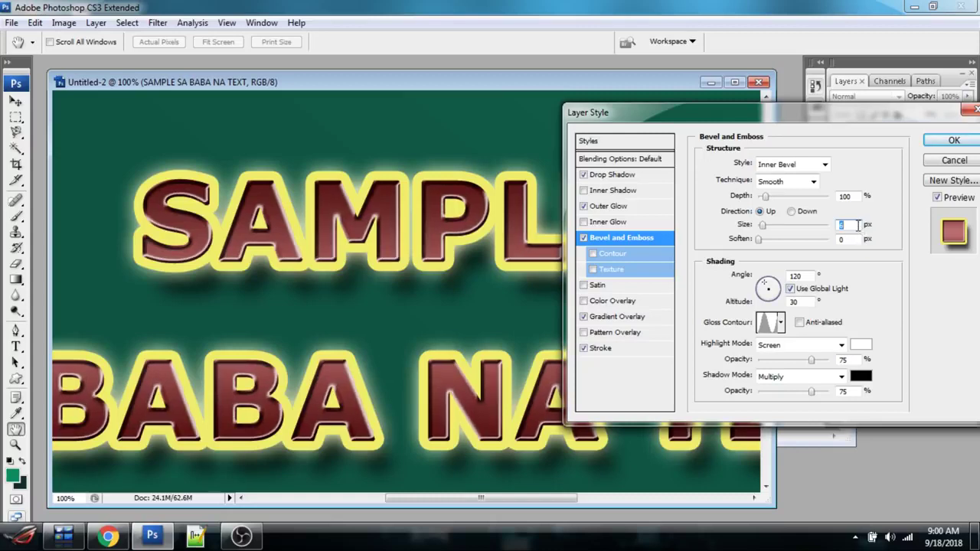
key(Down)
key(Down)
key(Down)
key(Up)
key(Up)
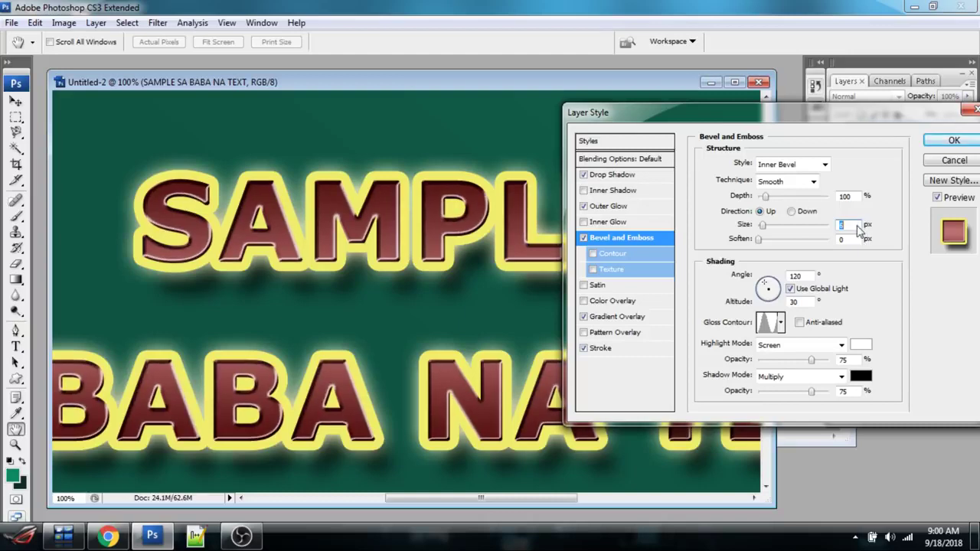
key(Down)
key(Down)
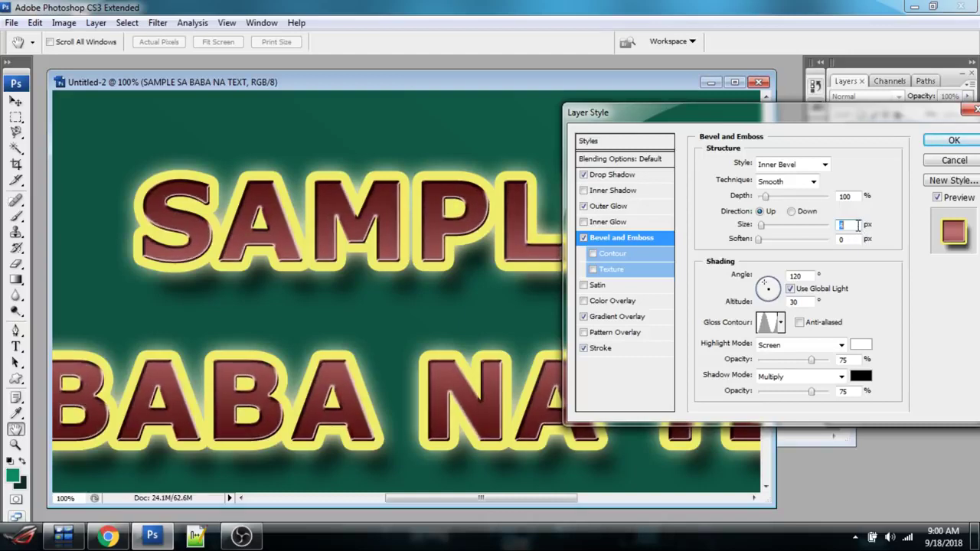
key(Up)
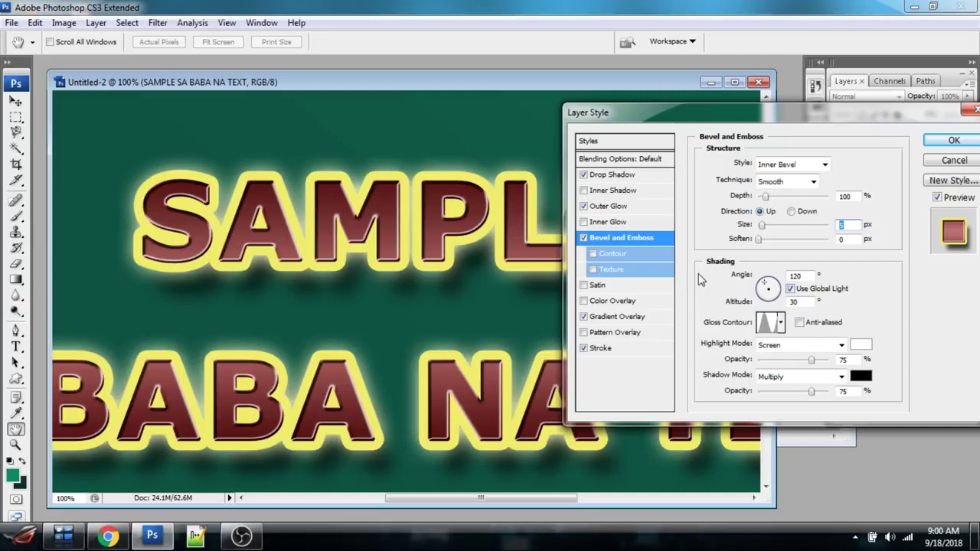
- Enable the Contour option of the text's bevel and choose the Ring contour preset
click(593, 255)
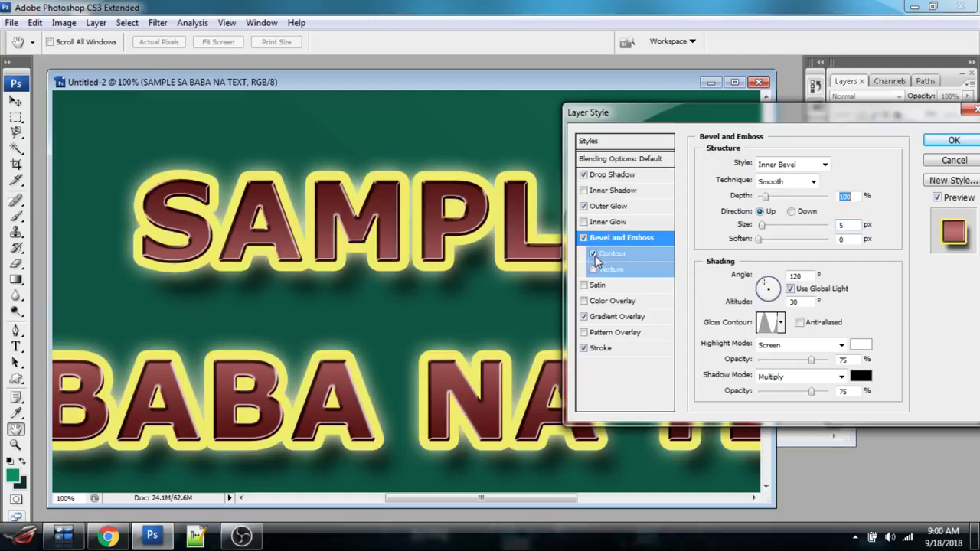
click(604, 254)
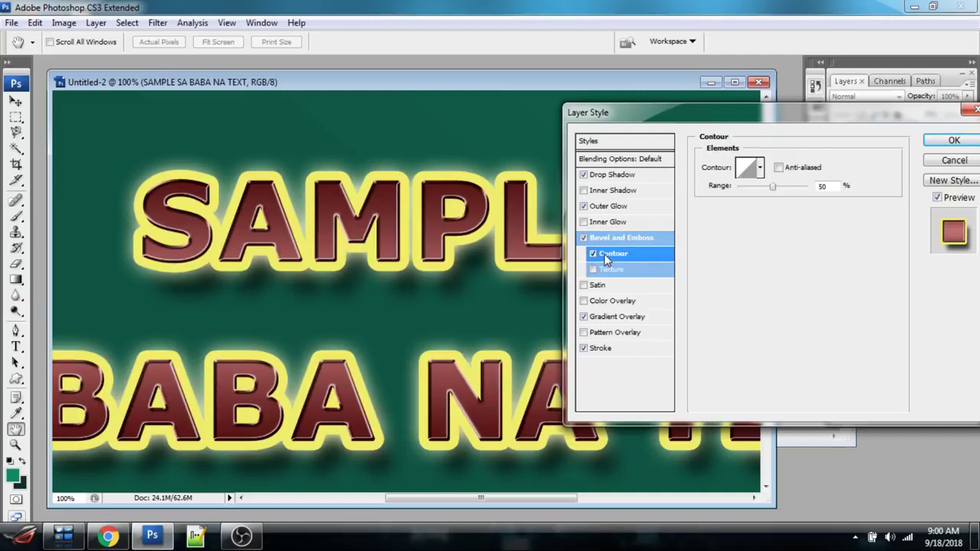
click(760, 170)
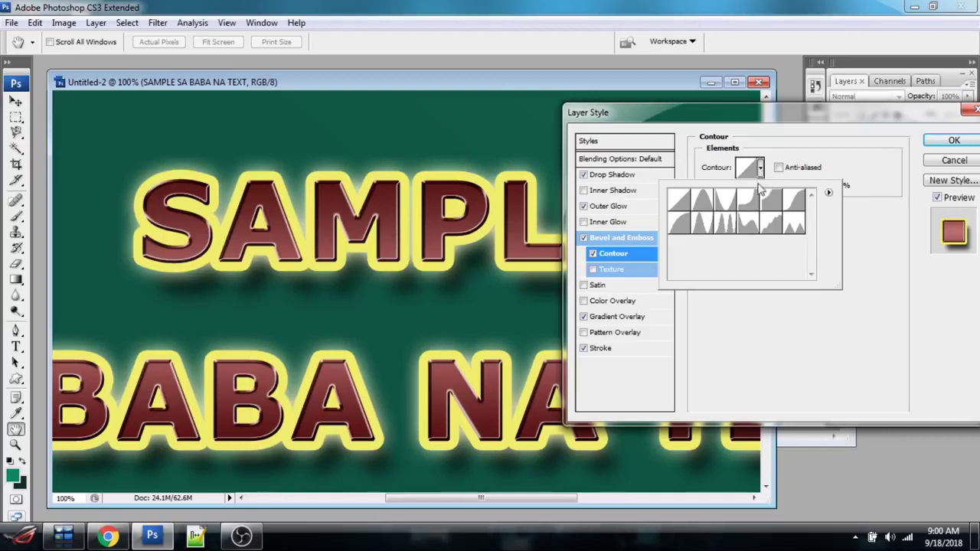
click(704, 227)
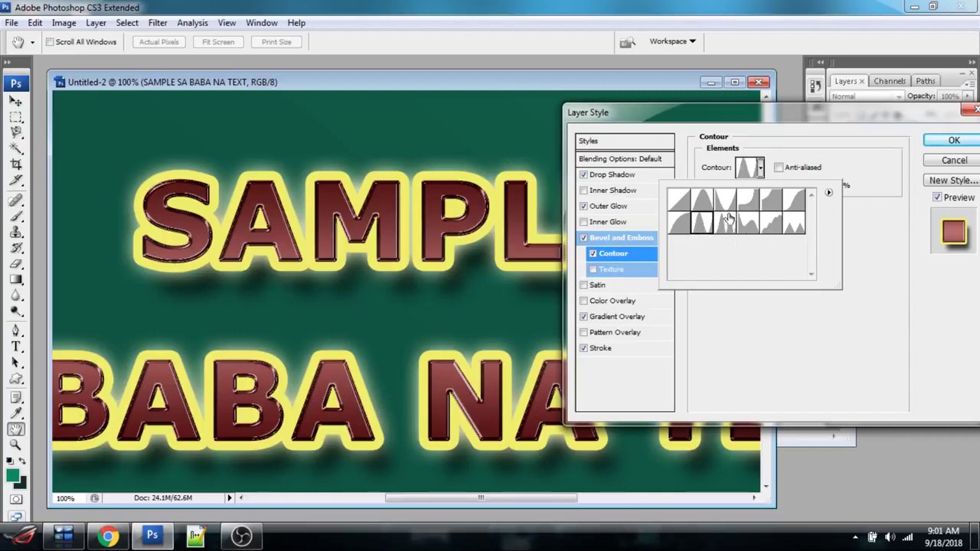
- Customize the bevel's Ring contour curve by moving its middle point to 53% input, 35% output, and removing the two points around the first peak
click(745, 170)
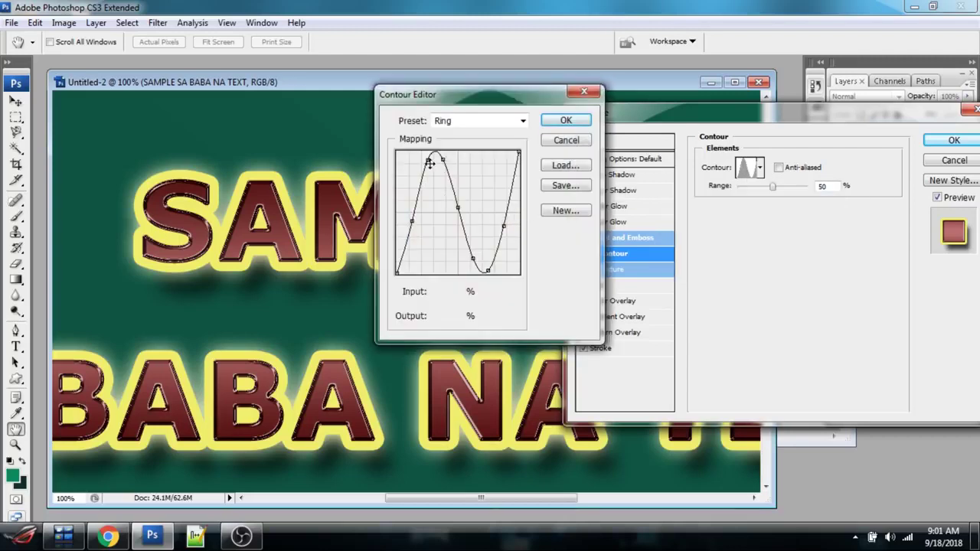
click(584, 92)
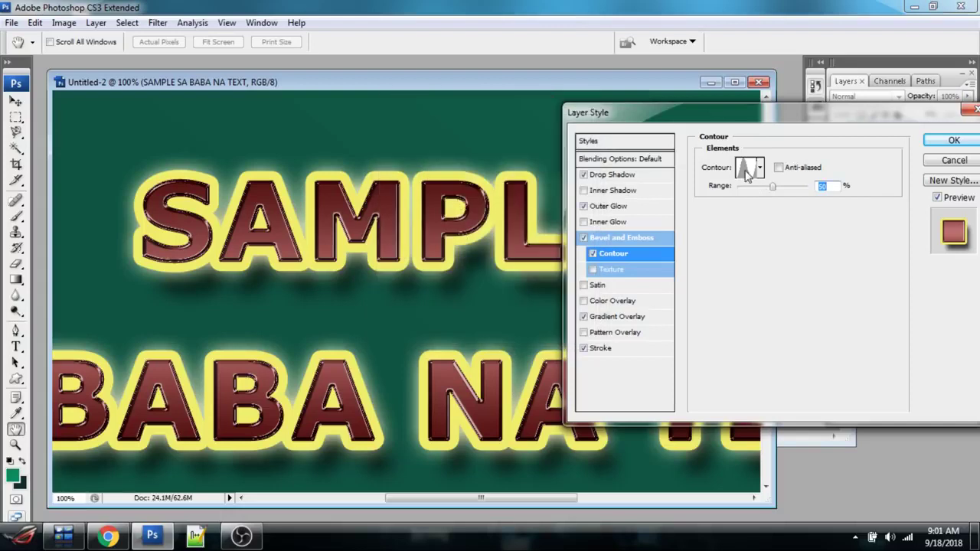
click(747, 170)
drag(444, 91, 685, 167)
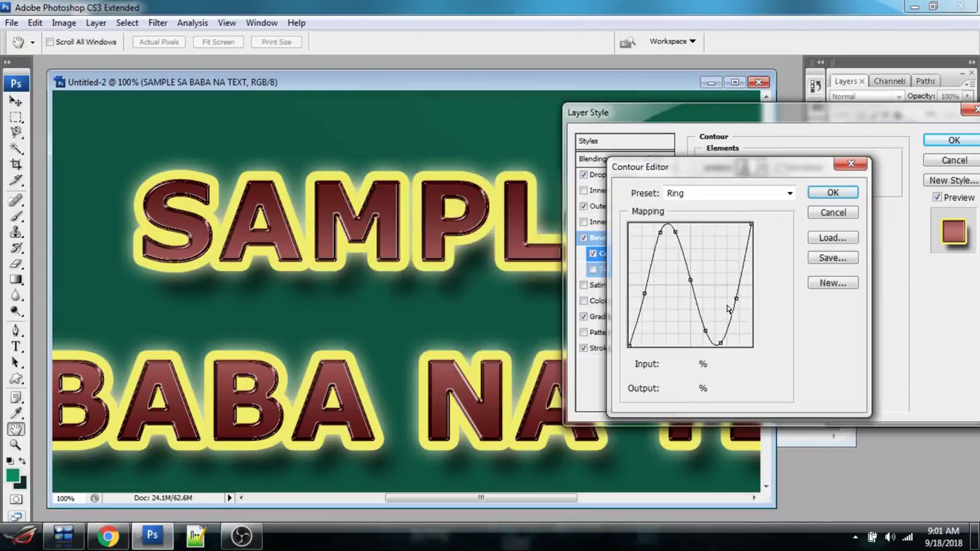
click(660, 253)
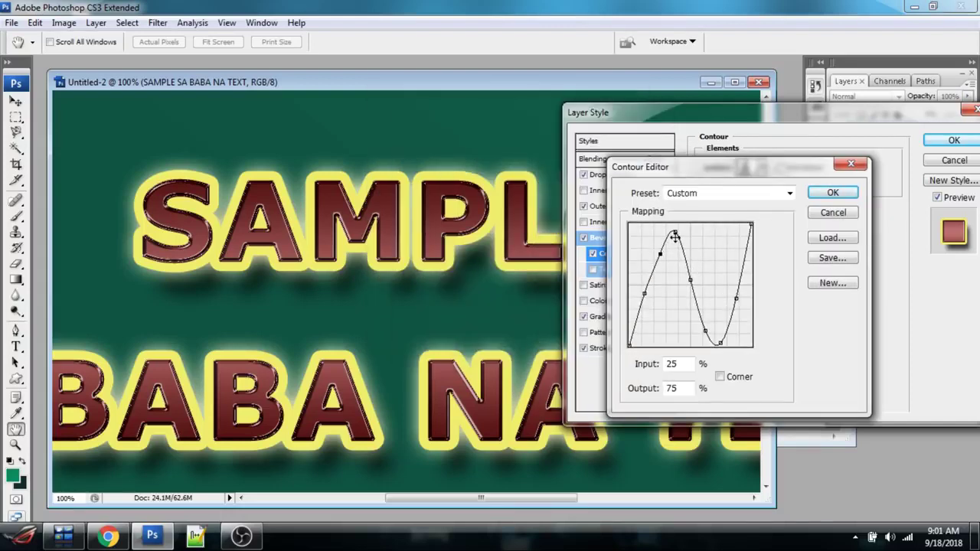
drag(674, 234, 691, 302)
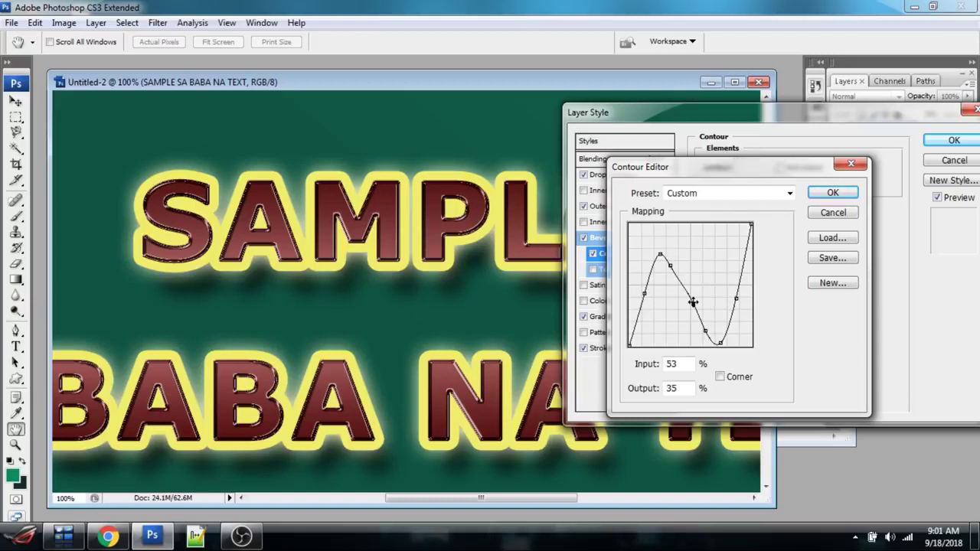
drag(670, 266, 675, 280)
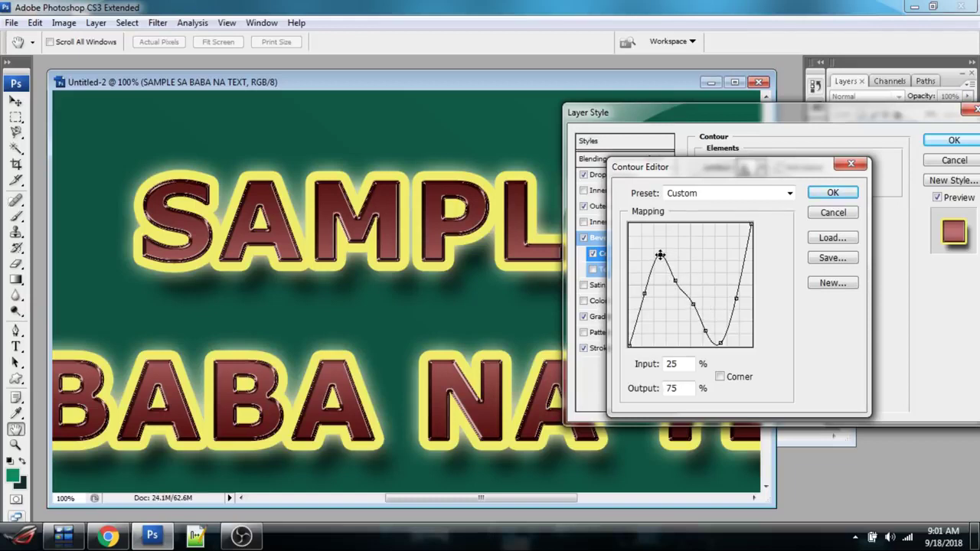
key(Delete)
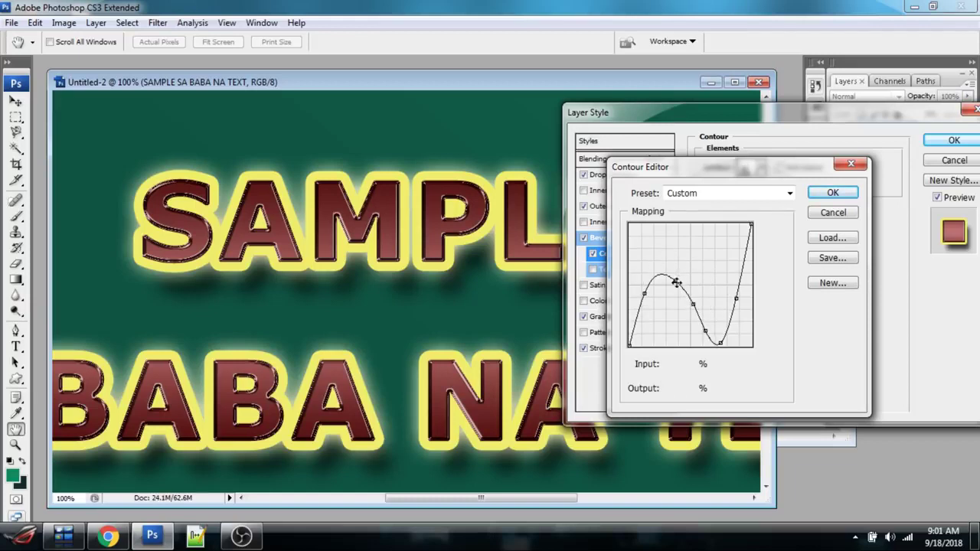
click(677, 284)
key(Delete)
click(819, 195)
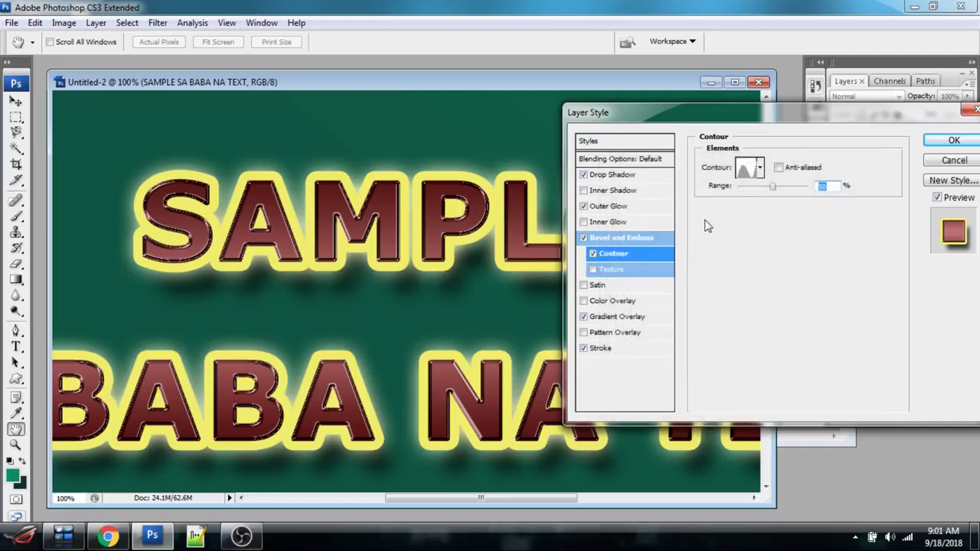
- Set the bevel contour's range to 38% and the text bevel's size to 59 px
mouse_move(780, 195)
mouse_down()
mouse_move(811, 189)
mouse_move(750, 189)
mouse_move(763, 189)
mouse_up()
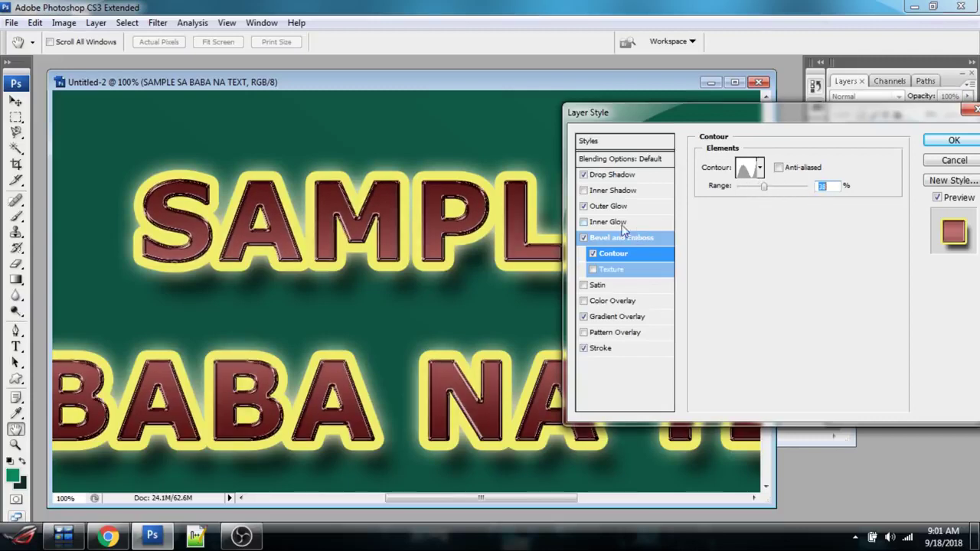
click(613, 239)
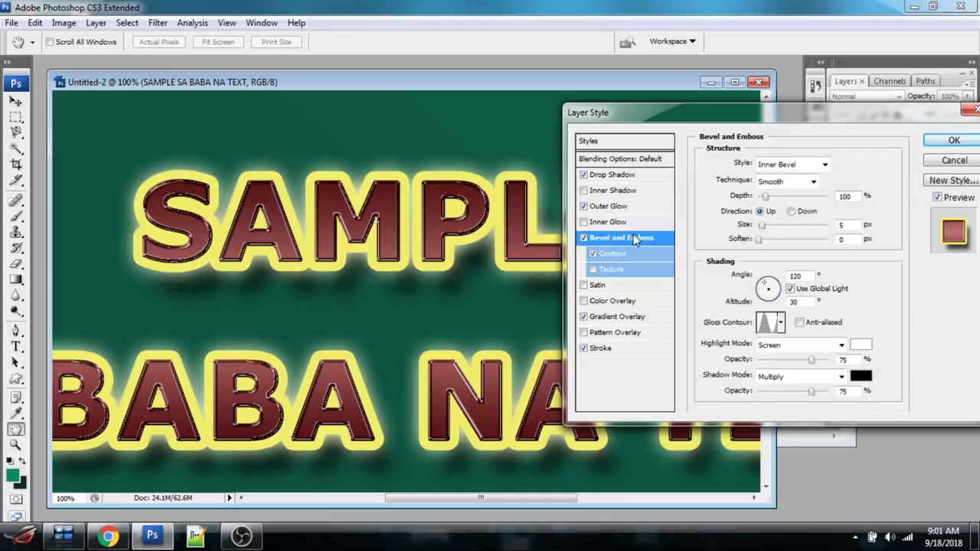
drag(762, 228, 779, 228)
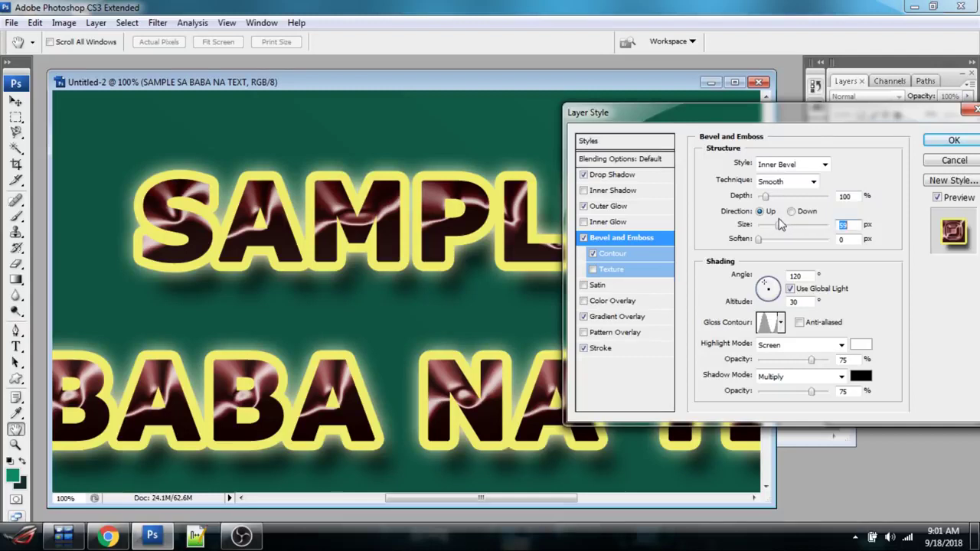
- Add a bright red Satin effect to the text with 55% opacity, 34 px distance and 114 px size
click(603, 286)
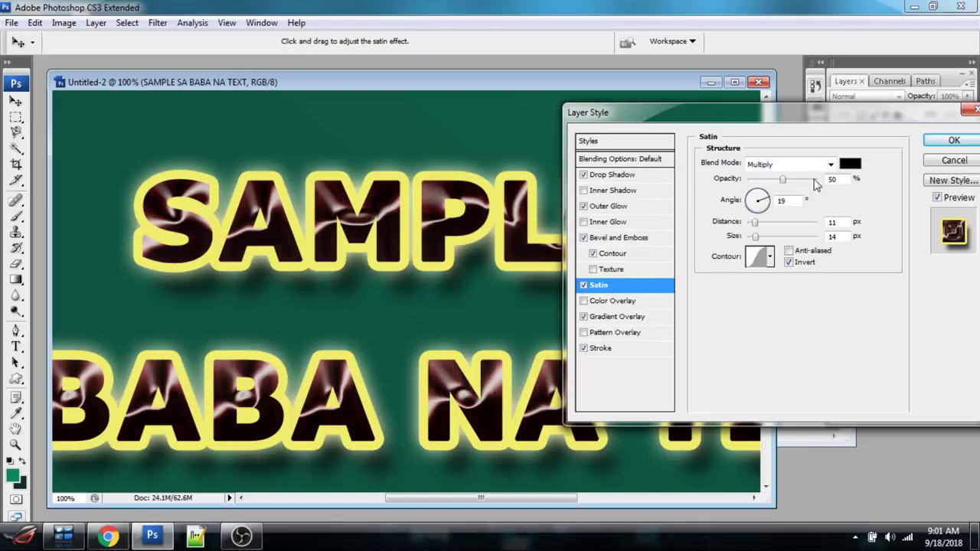
mouse_move(782, 181)
mouse_down()
mouse_move(762, 184)
mouse_move(786, 184)
mouse_up()
drag(755, 223, 789, 243)
click(850, 163)
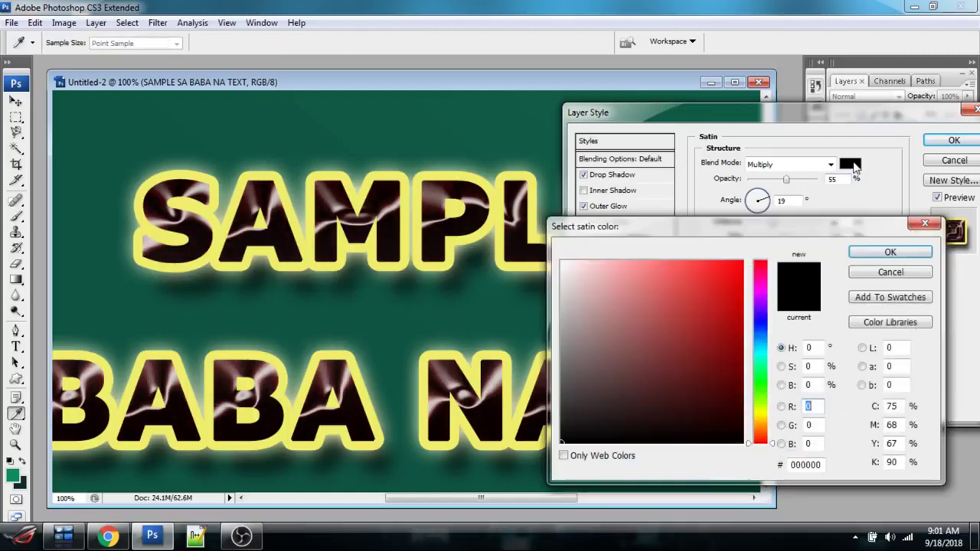
click(725, 297)
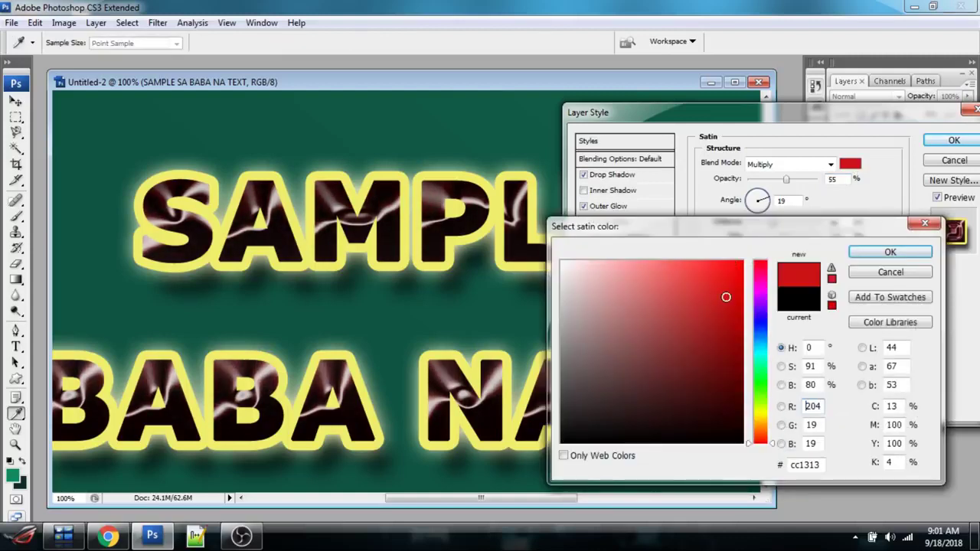
click(720, 278)
click(889, 252)
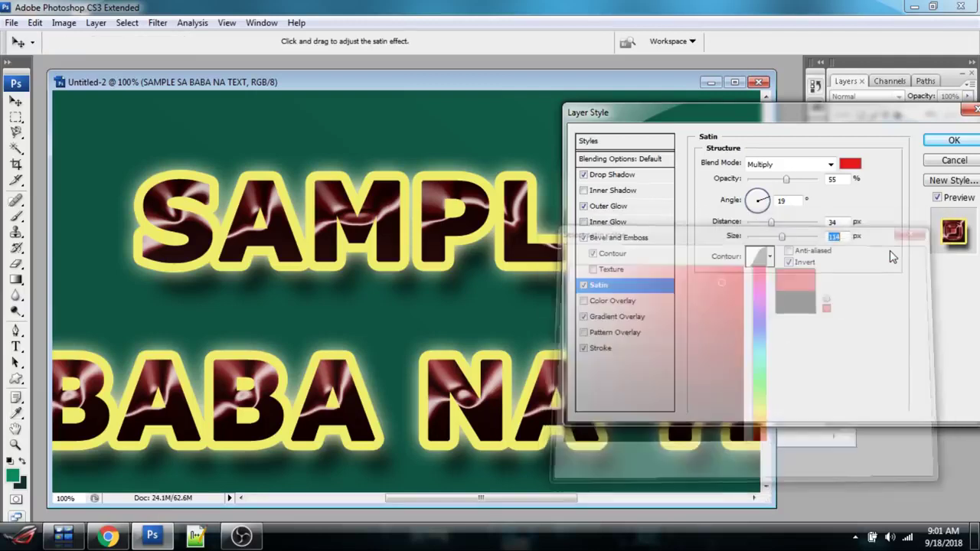
- Make the text's yellow stroke slightly thinner, and reduce the Outer Glow's spread to almost zero and its size to 32 px
click(601, 351)
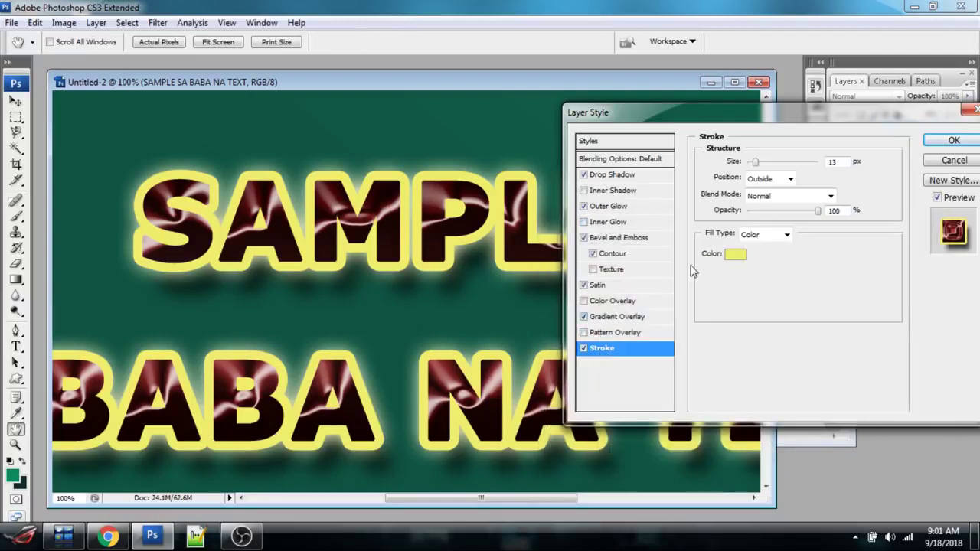
drag(758, 167, 753, 164)
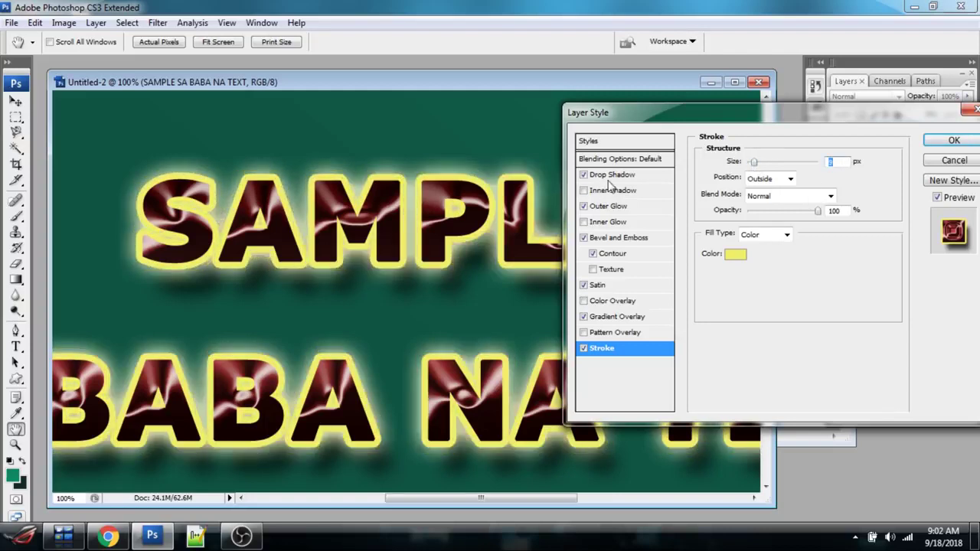
click(612, 208)
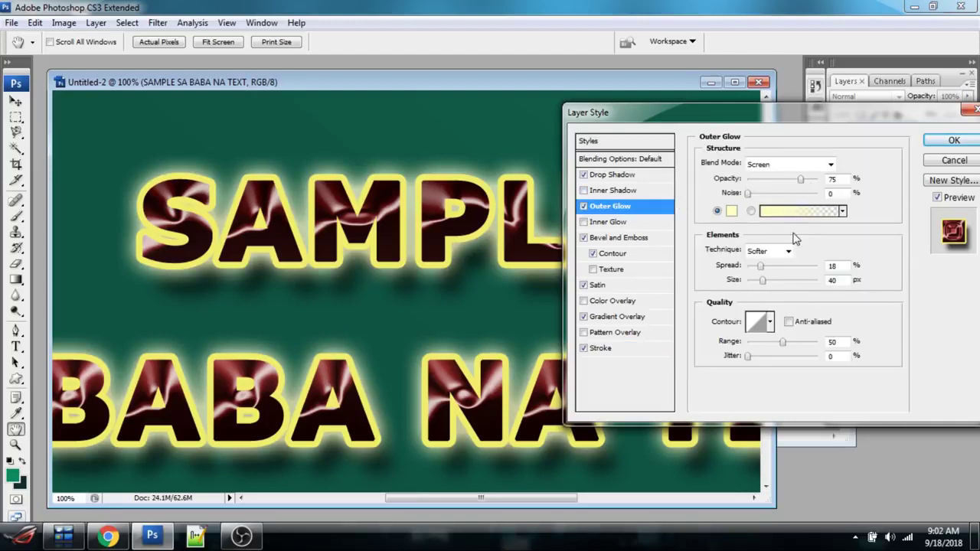
mouse_move(763, 270)
mouse_down()
mouse_move(749, 267)
mouse_move(762, 282)
mouse_up()
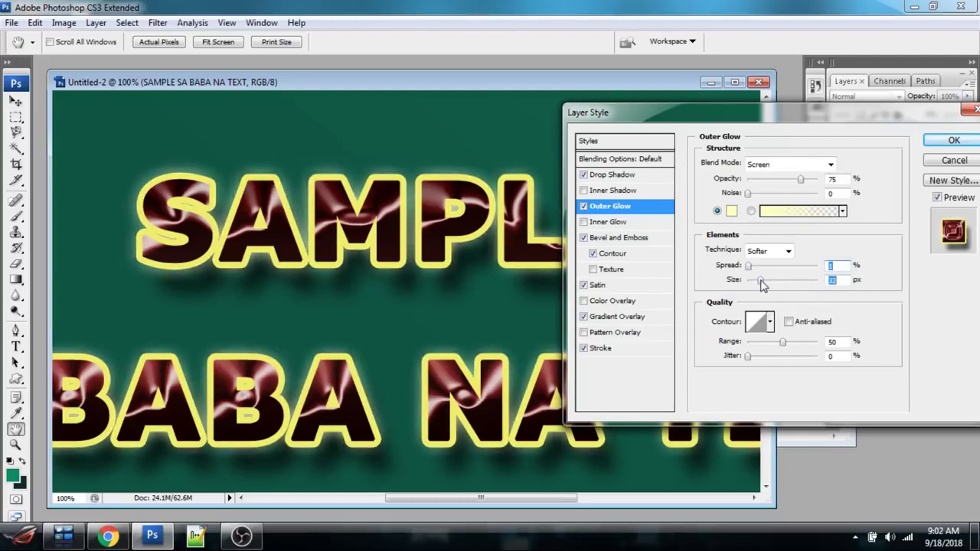
- Set the text's Drop Shadow to a distance of 22 px and a size of 13 px, and apply the layer style
click(622, 176)
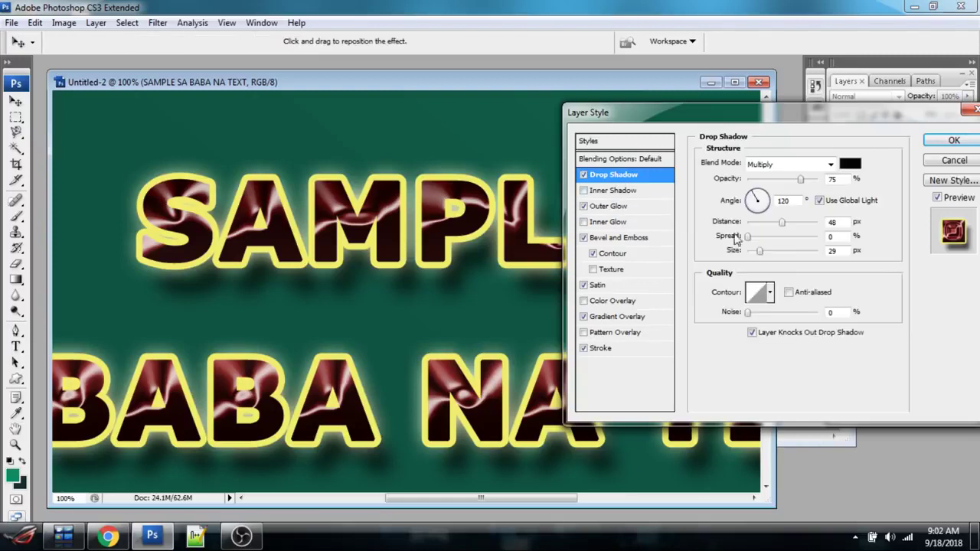
drag(762, 256, 751, 253)
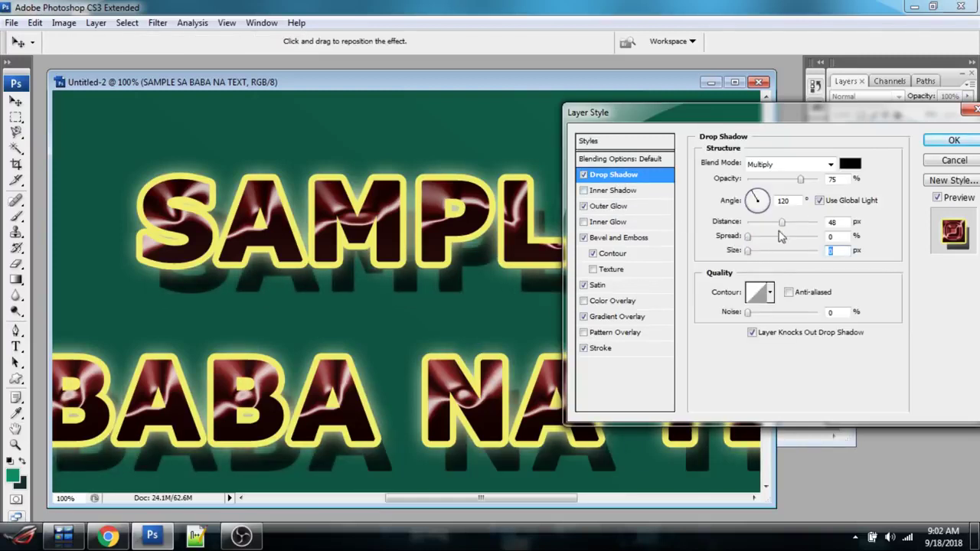
drag(782, 222, 768, 255)
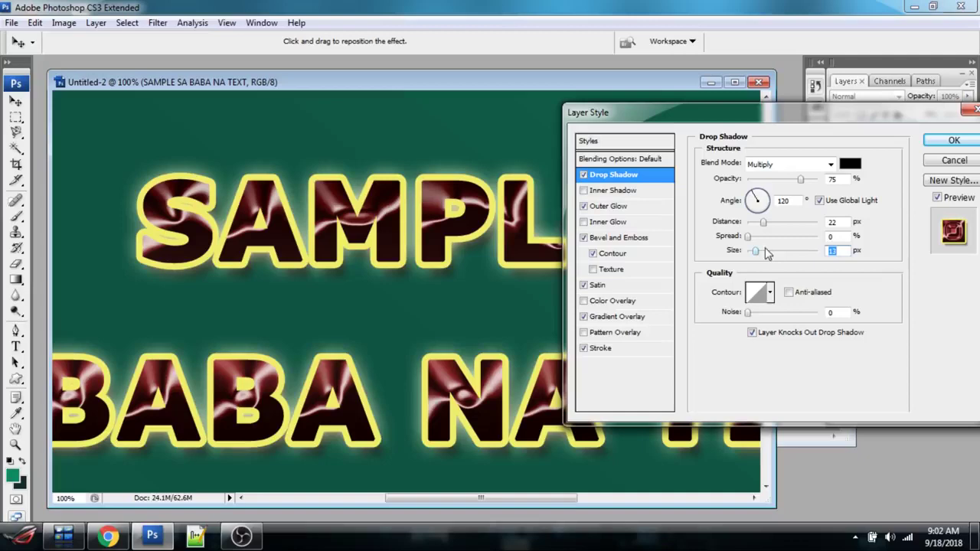
click(954, 140)
- Examine the styled text at reduced zoom and at actual pixel size
alt+click(407, 271)
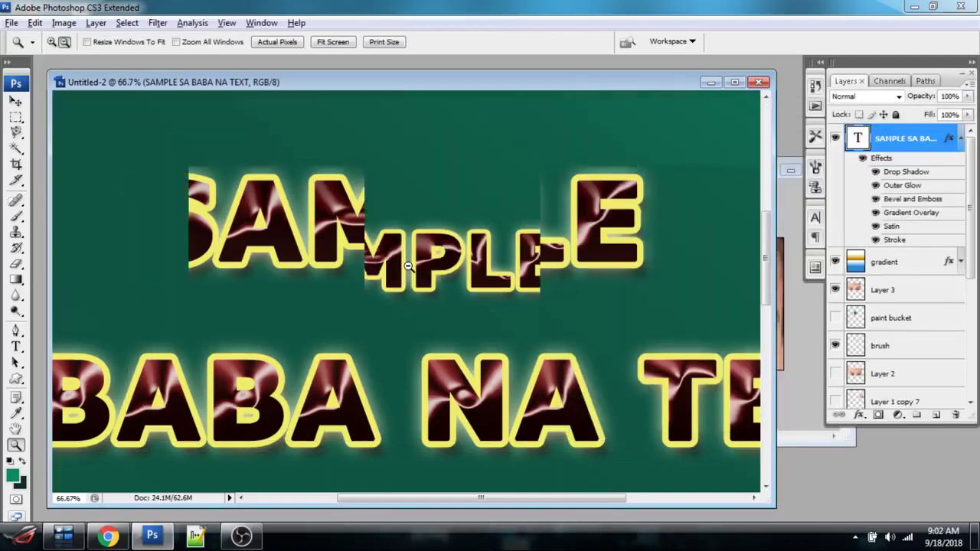
alt+click(402, 279)
alt+click(390, 298)
click(386, 305)
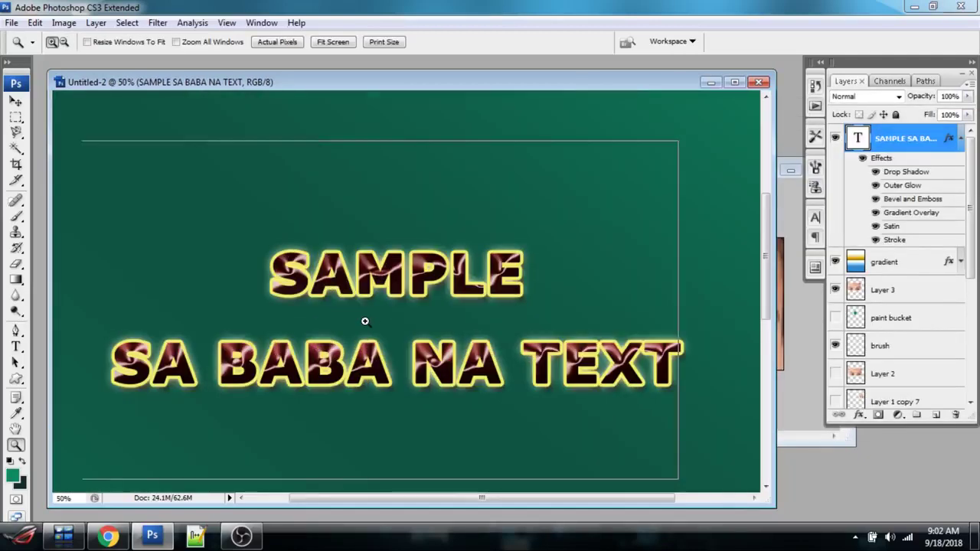
click(365, 321)
click(393, 286)
drag(307, 285, 383, 258)
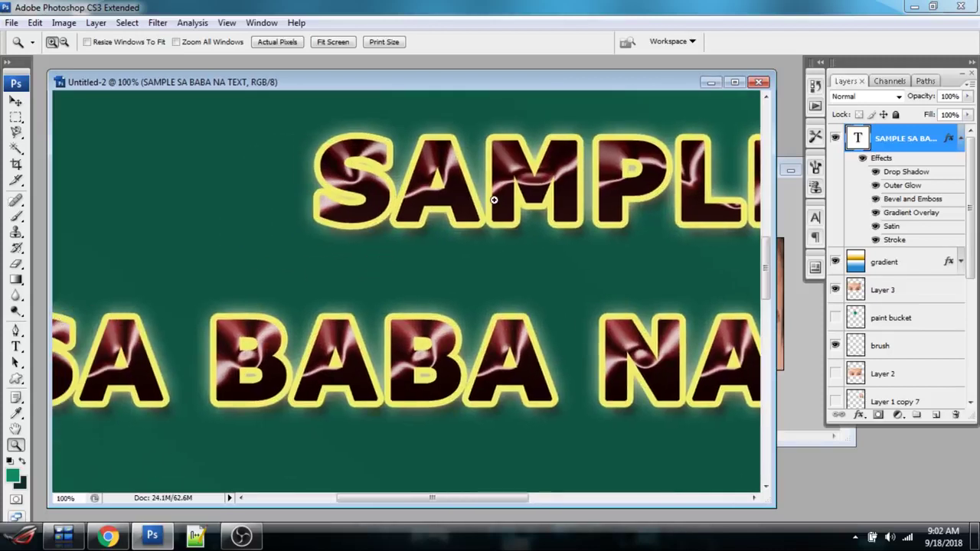
click(275, 42)
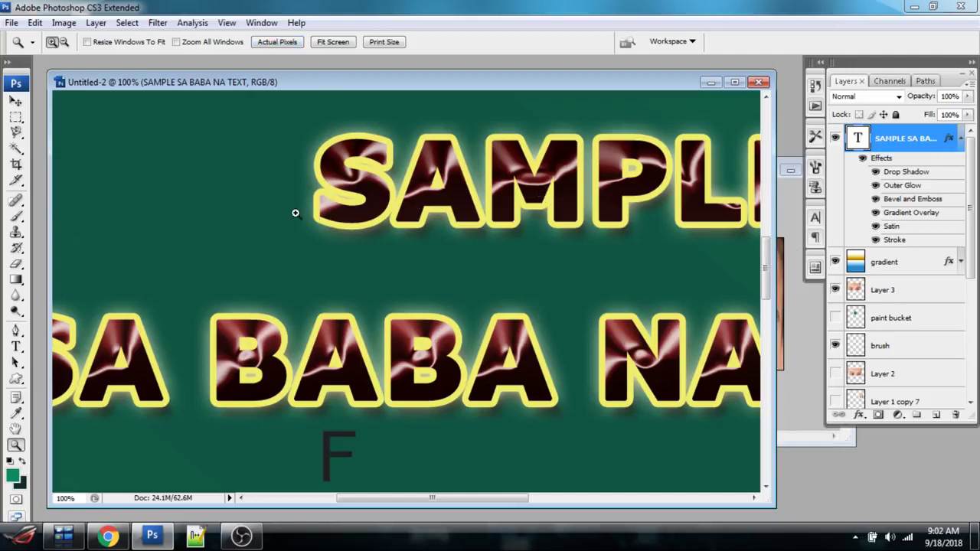
- Show the document in full screen mode with all panels hidden and inspect both lines of the styled text
key(f)
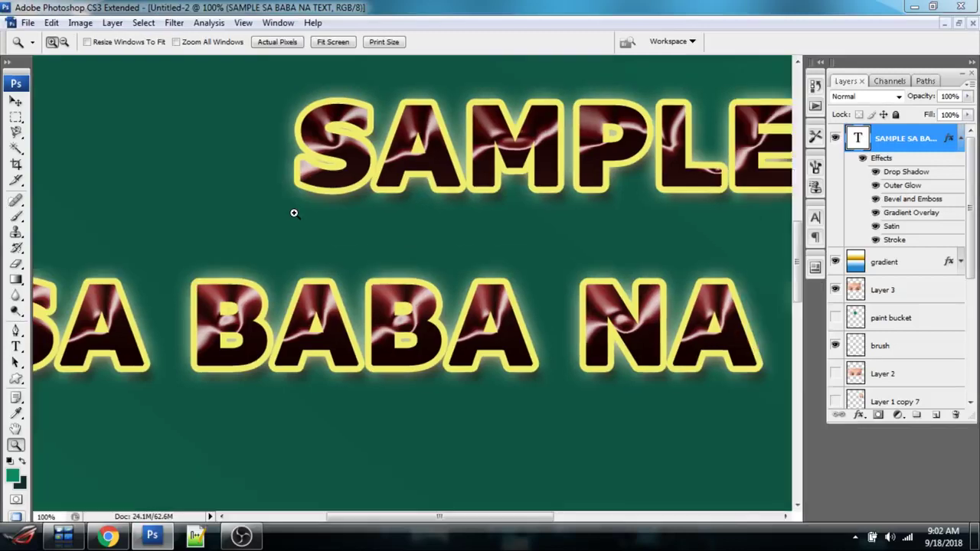
key(f)
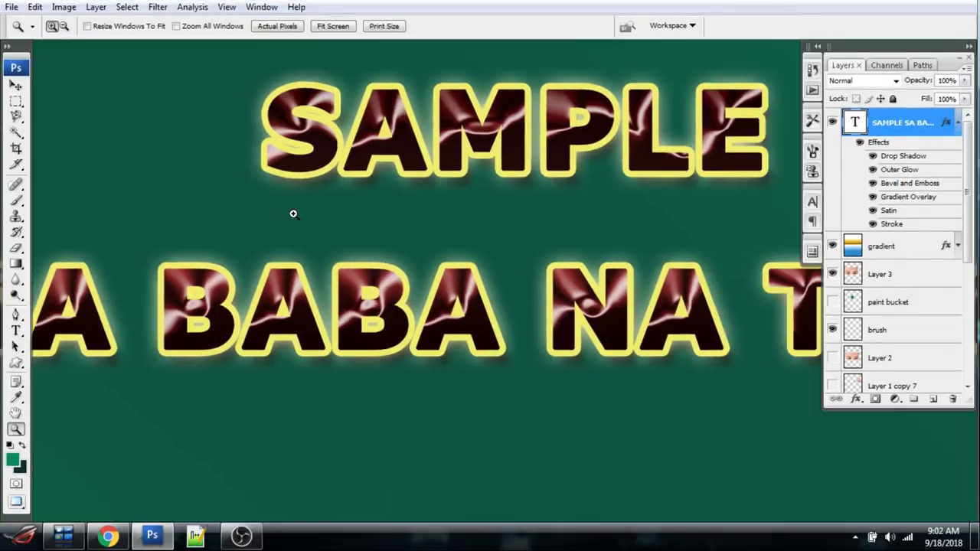
key(f)
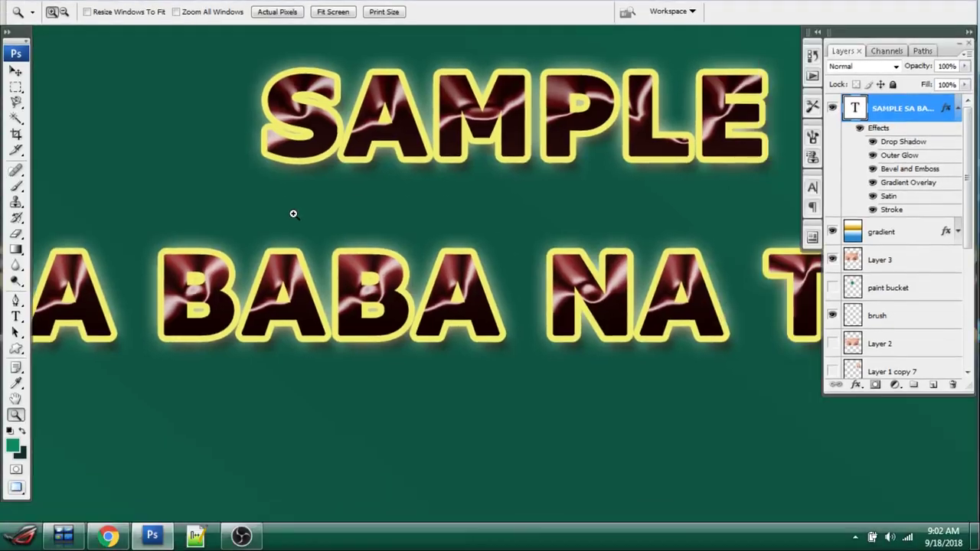
key(Tab)
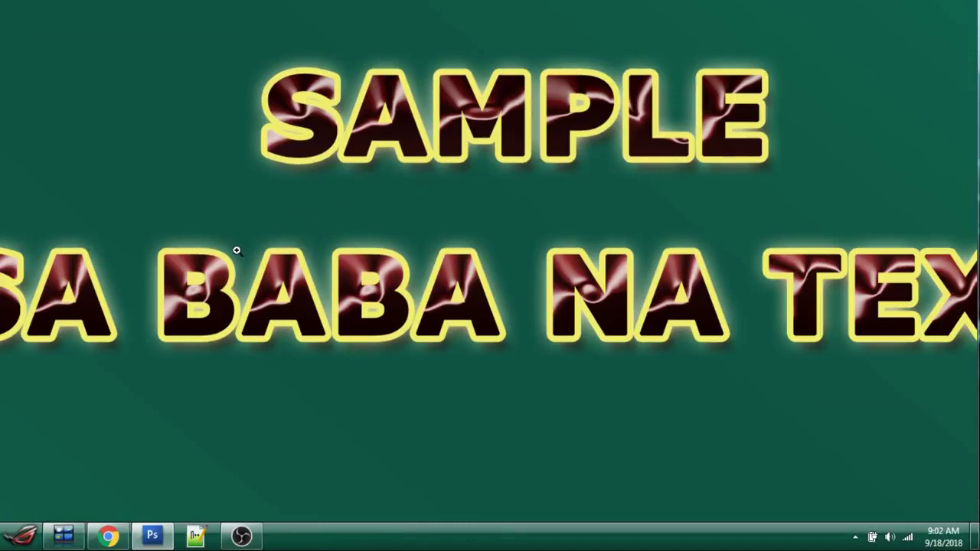
drag(184, 281, 508, 236)
drag(717, 208, 299, 219)
drag(717, 158, 424, 179)
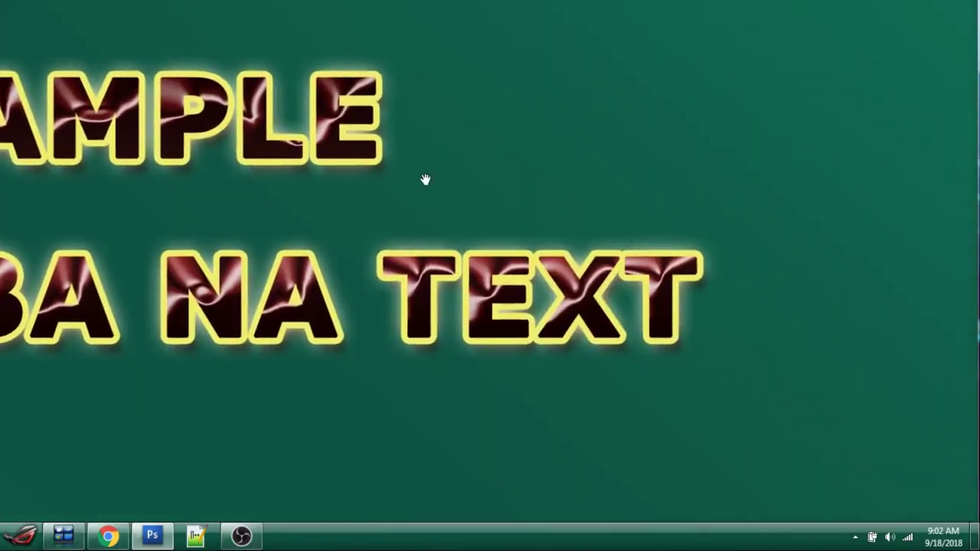
- Bring back the panels and return the document to a floating window in standard screen mode at 66.7% zoom
drag(351, 200, 645, 228)
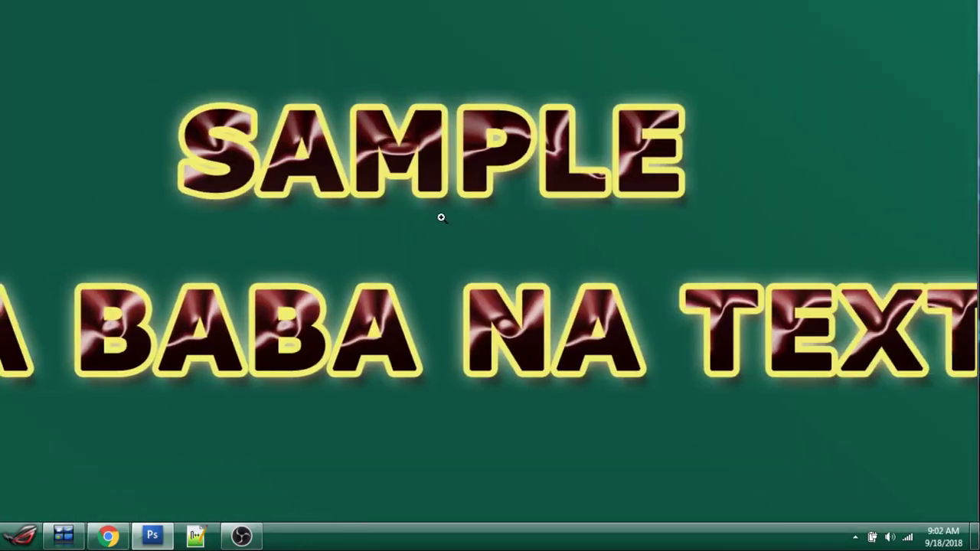
key(Tab)
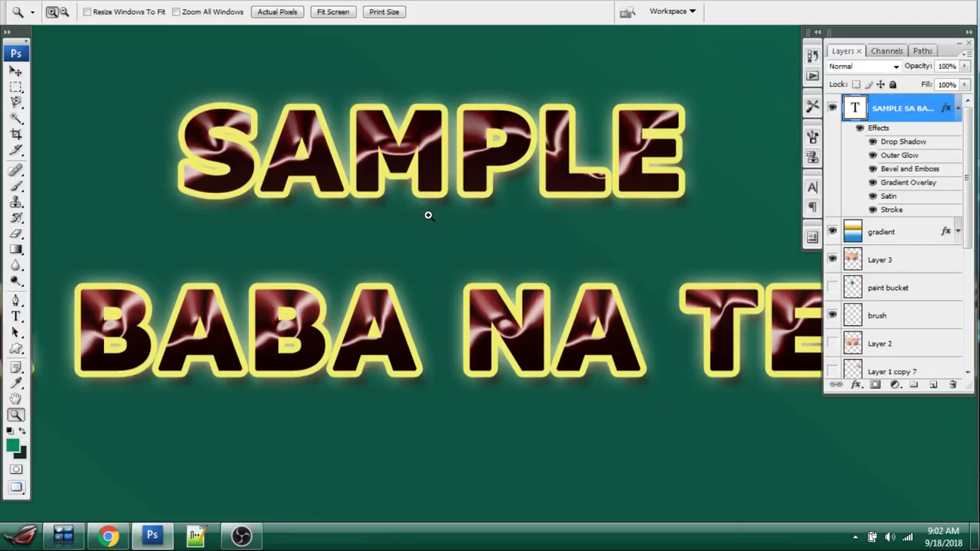
key(f)
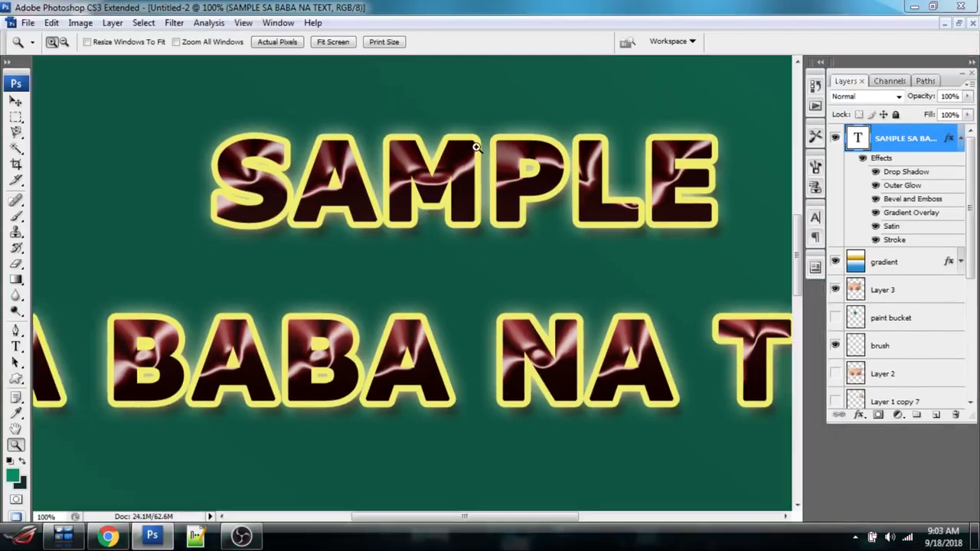
key(f)
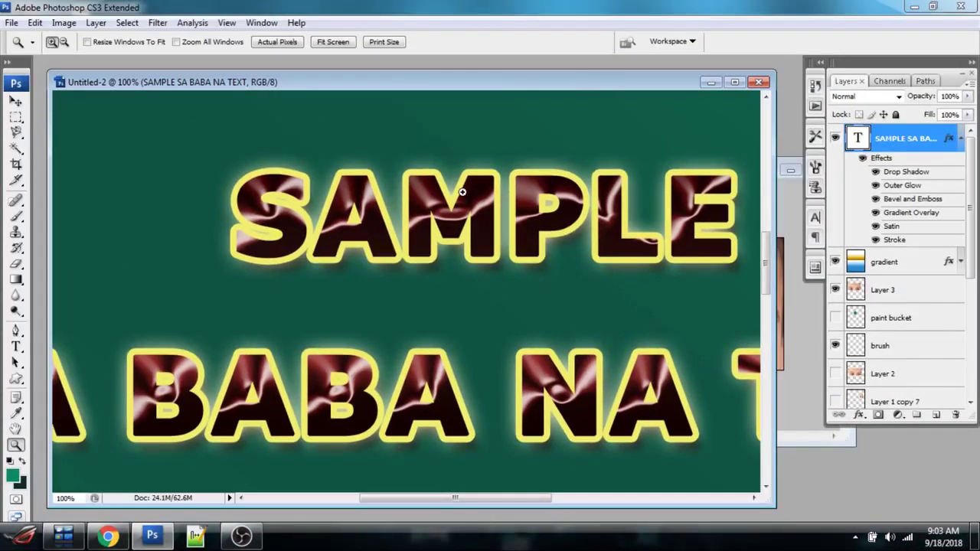
drag(475, 76, 479, 70)
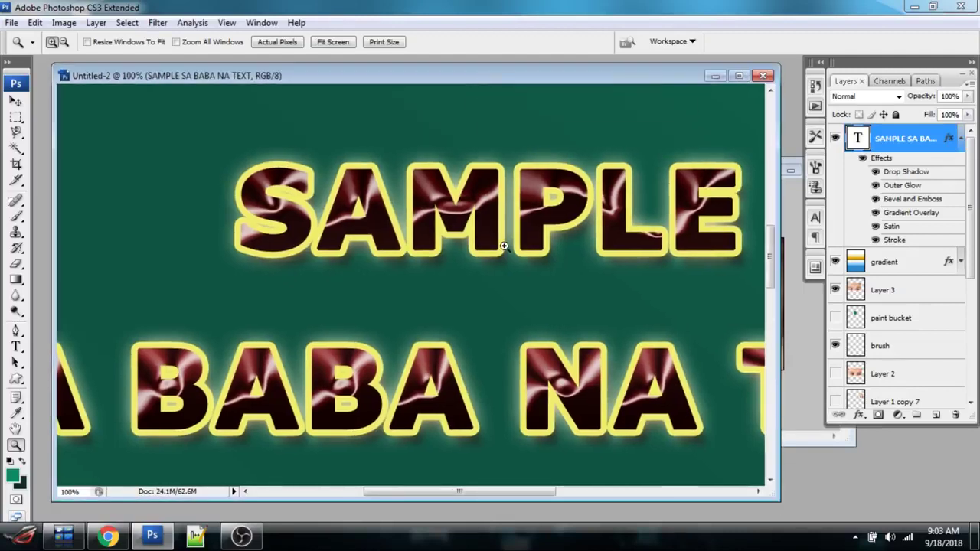
alt+click(390, 270)
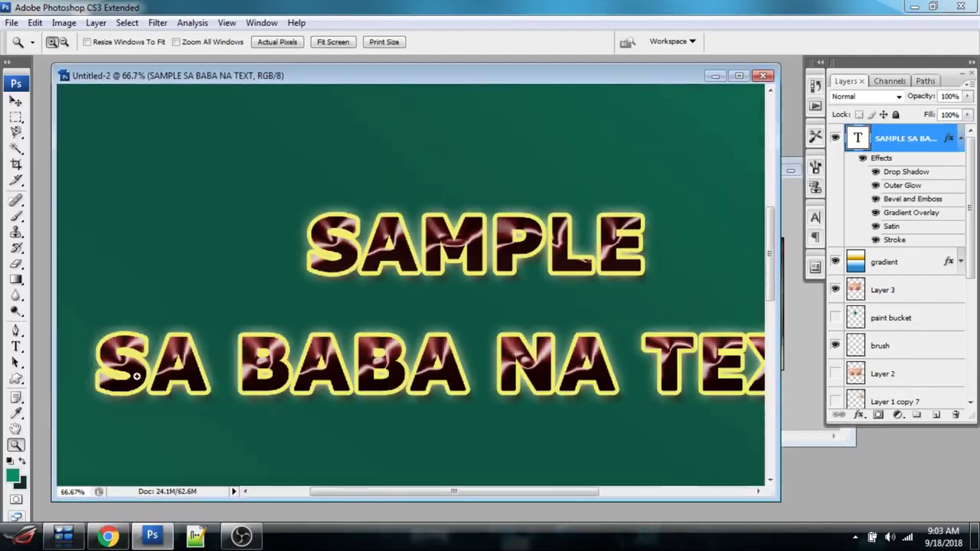
- Select the Custom Shape tool and choose the fleur-de-lis as its shape
click(16, 380)
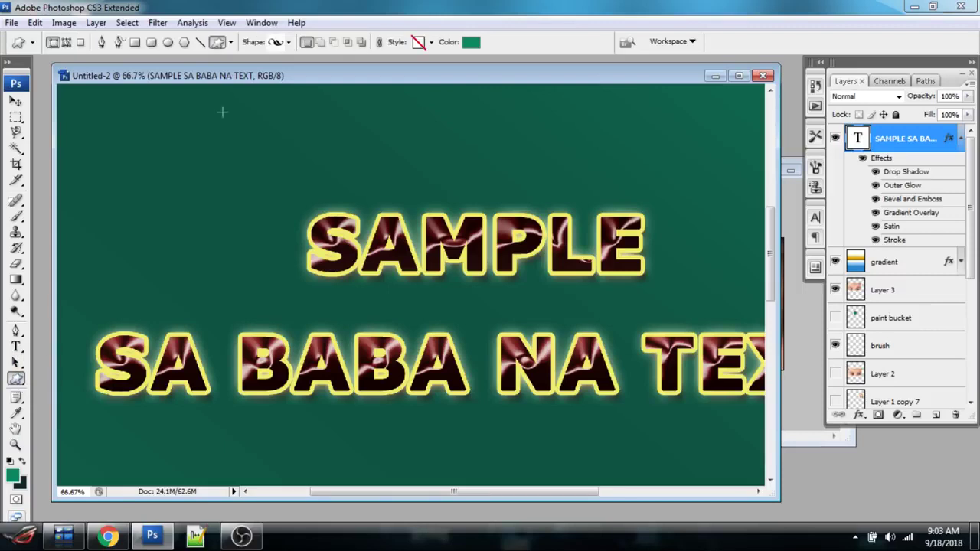
click(289, 43)
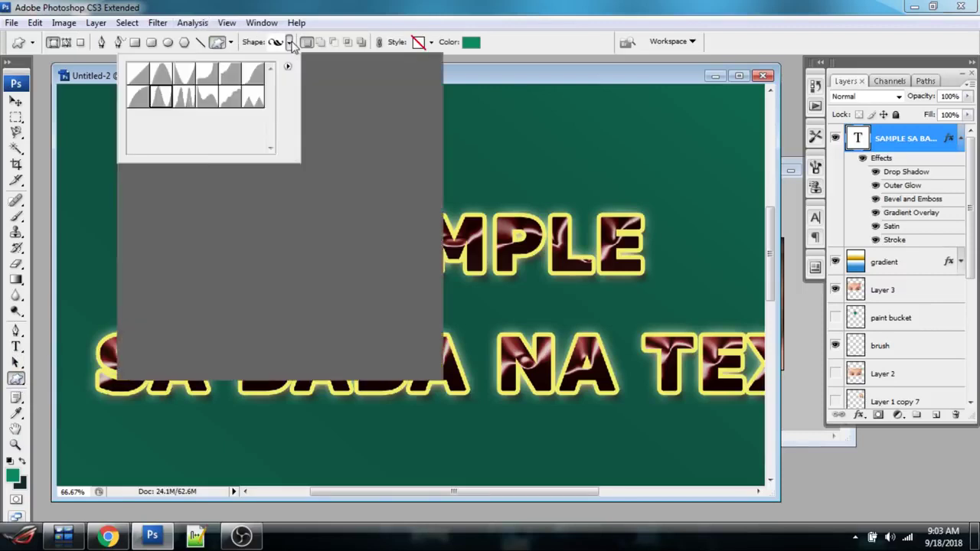
drag(413, 173, 416, 232)
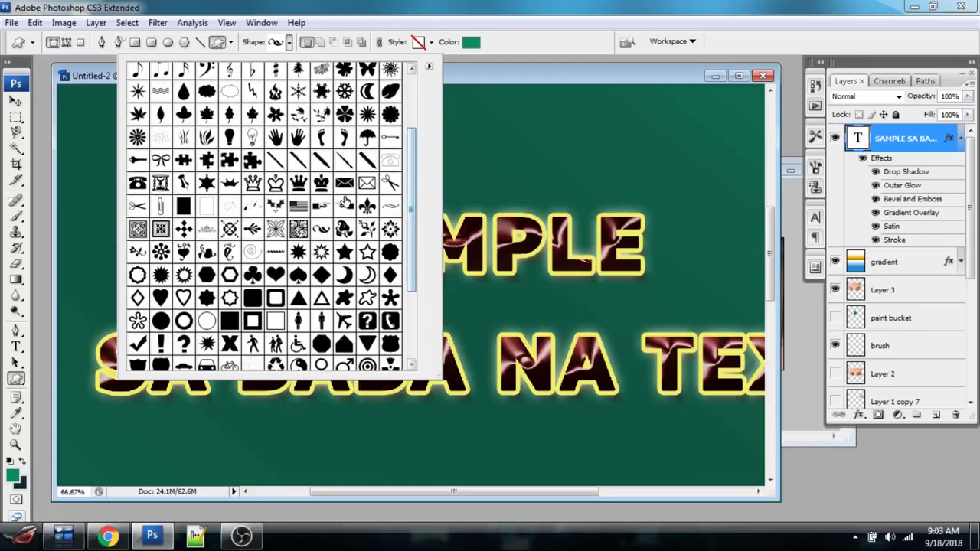
click(369, 210)
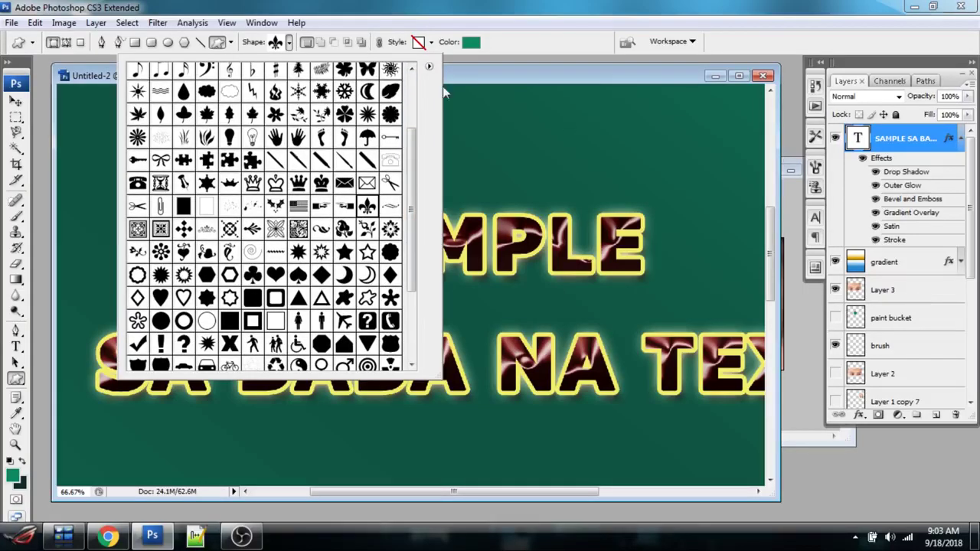
click(456, 69)
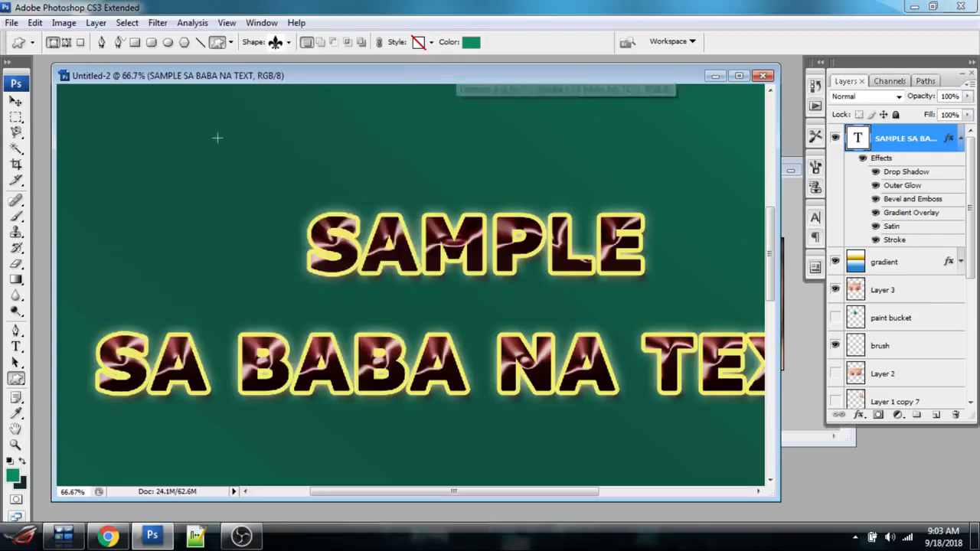
- Append the All shape library to the Custom Shape tool's available shapes, with the document viewed at 25%
key(z)
alt+click(402, 268)
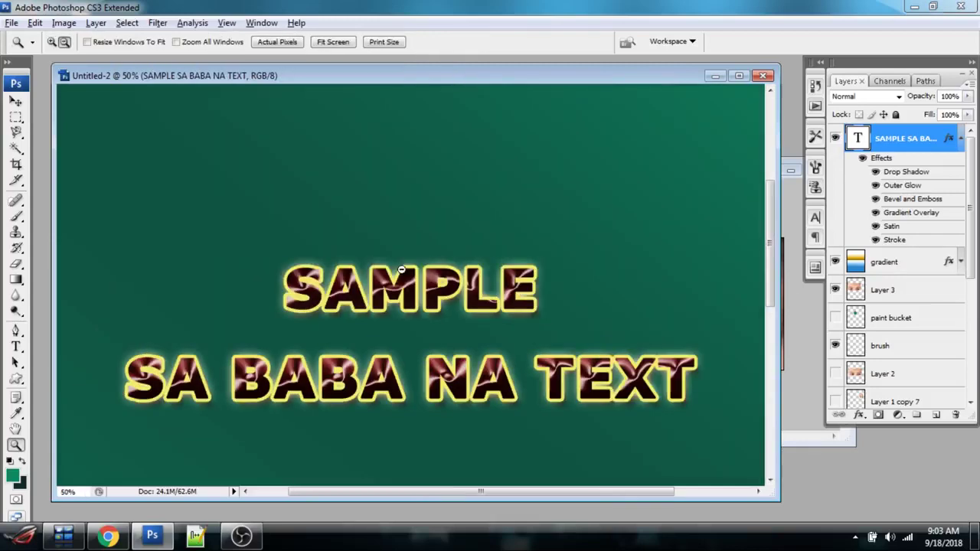
alt+click(401, 268)
alt+click(401, 268)
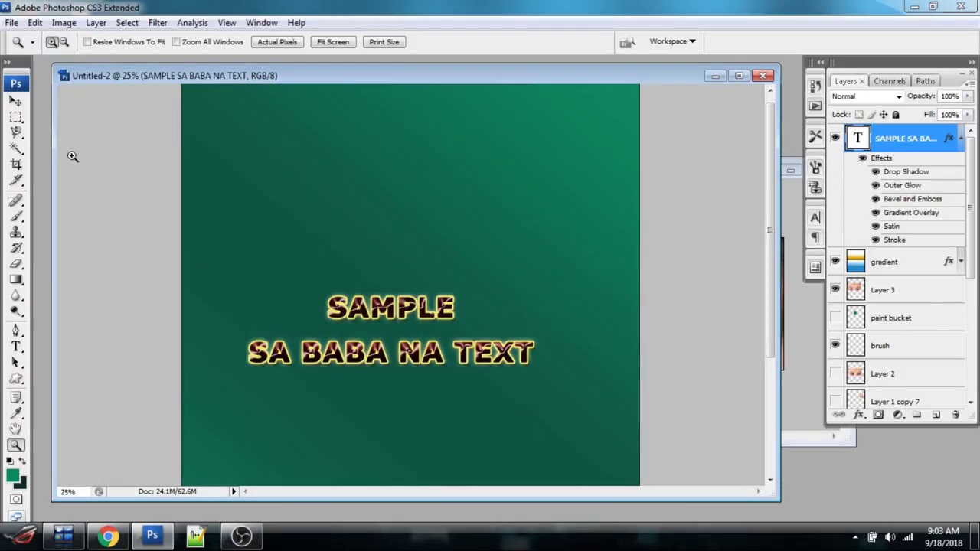
click(16, 380)
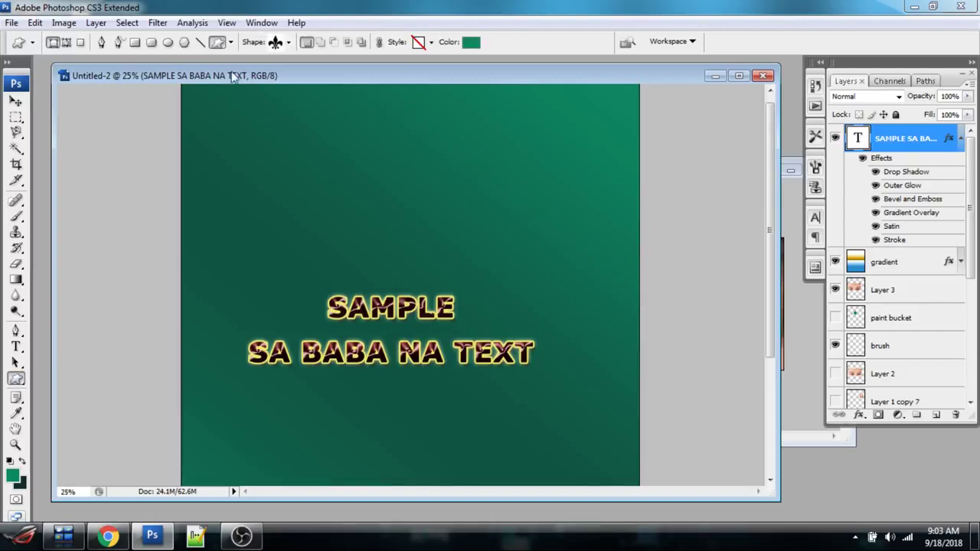
click(289, 43)
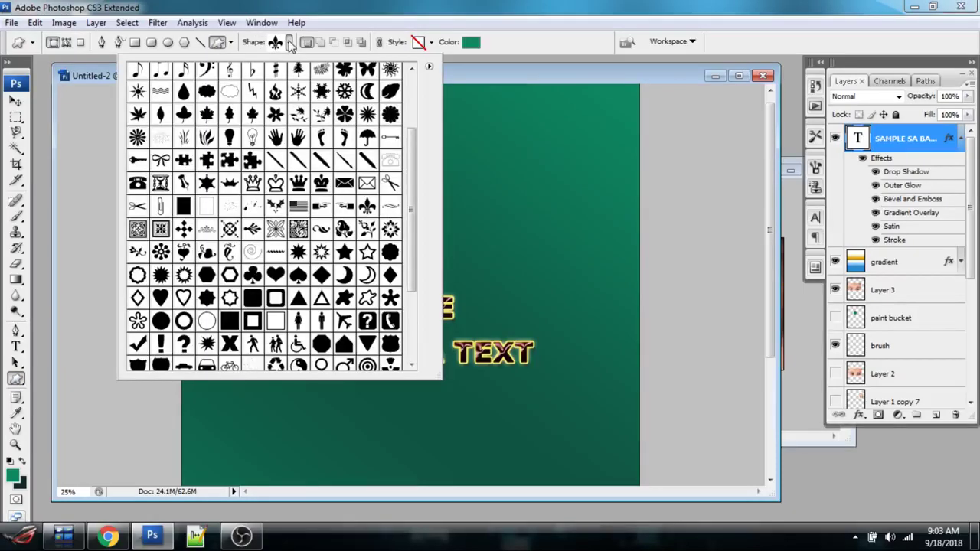
click(430, 69)
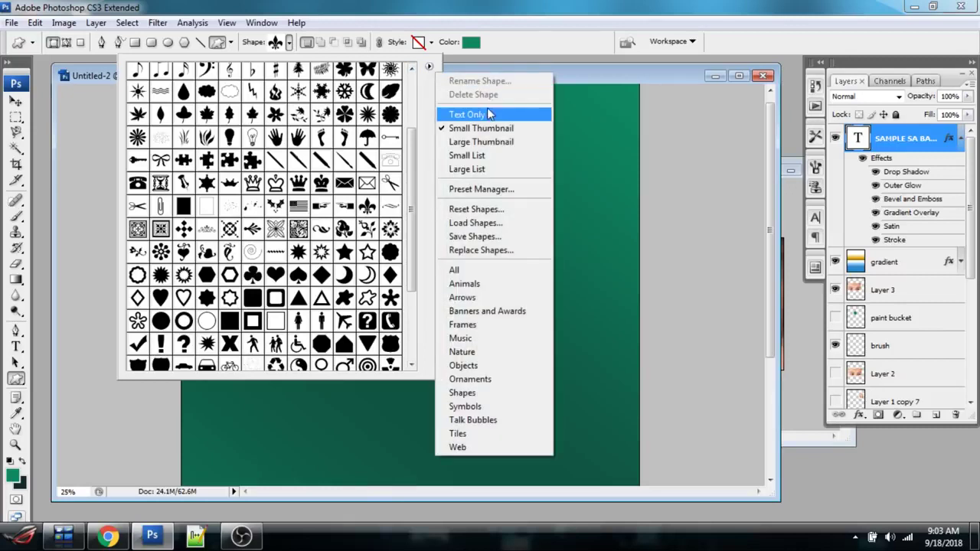
click(469, 273)
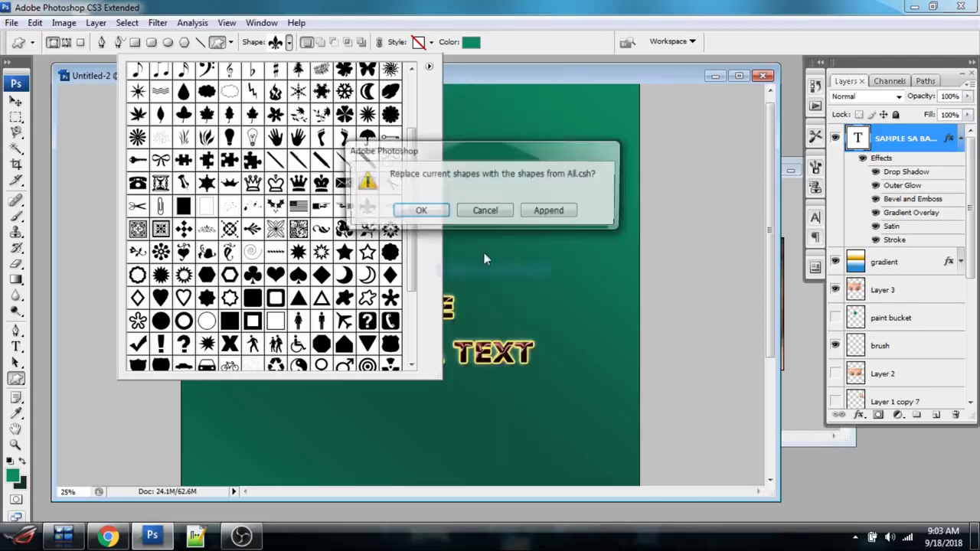
click(550, 212)
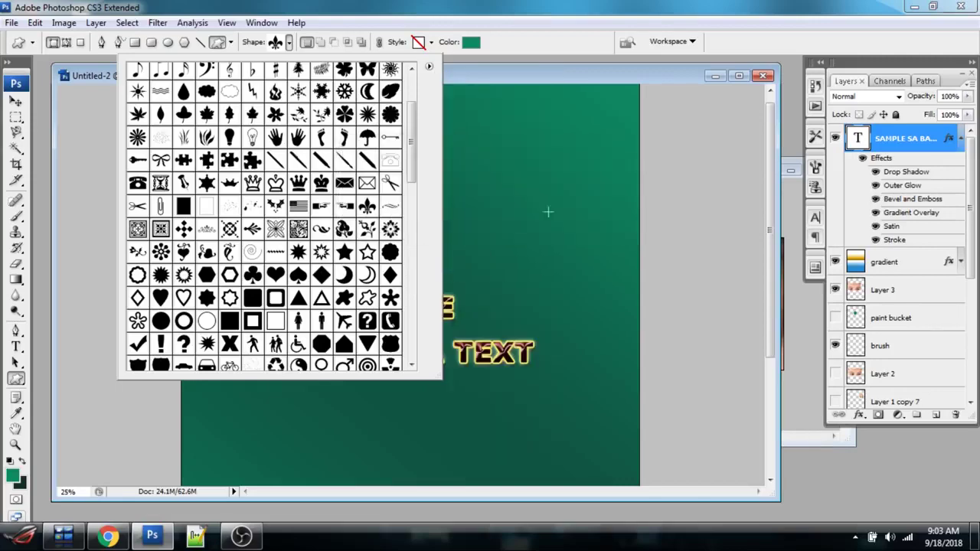
- Draw a filled paw print custom shape in the canvas's upper right area and color it light mint green (#9ee7d0)
drag(413, 143, 416, 111)
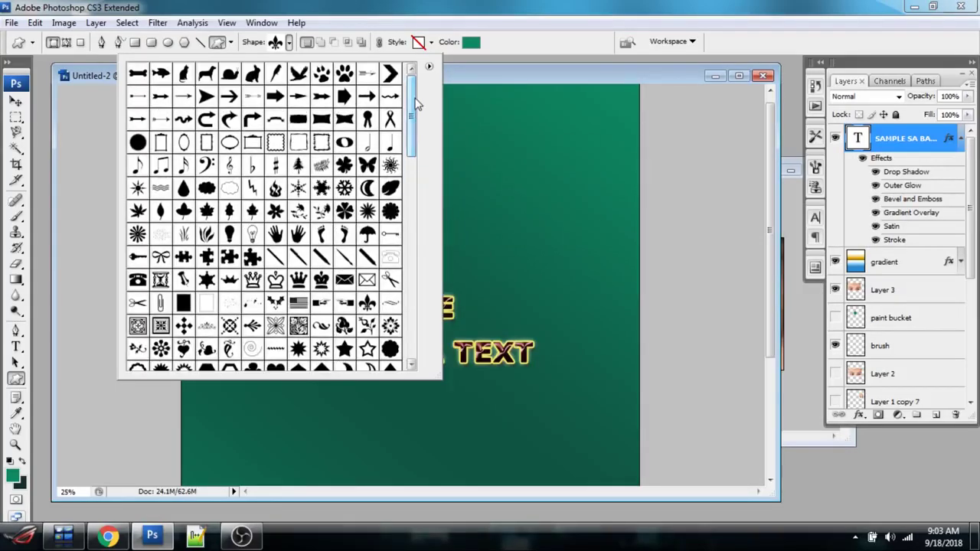
click(351, 76)
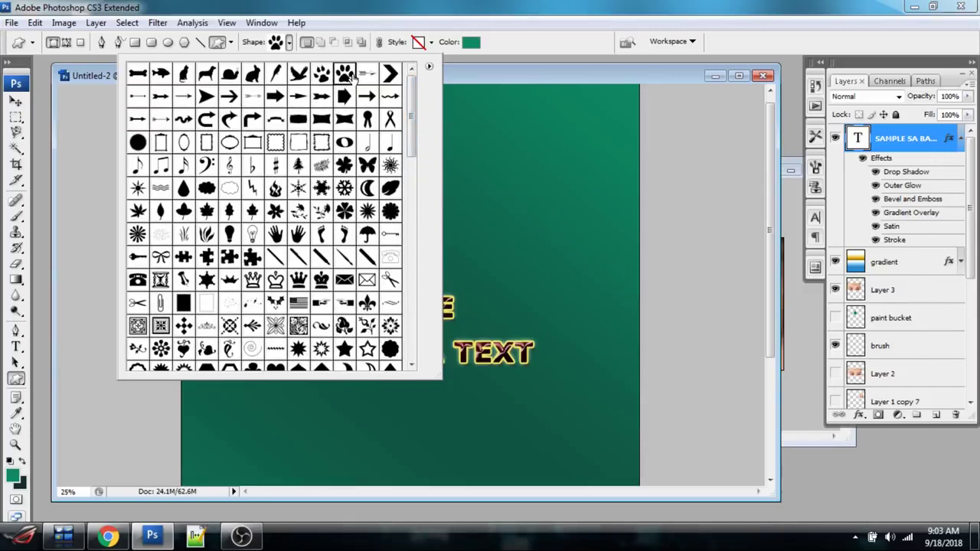
drag(470, 122, 540, 172)
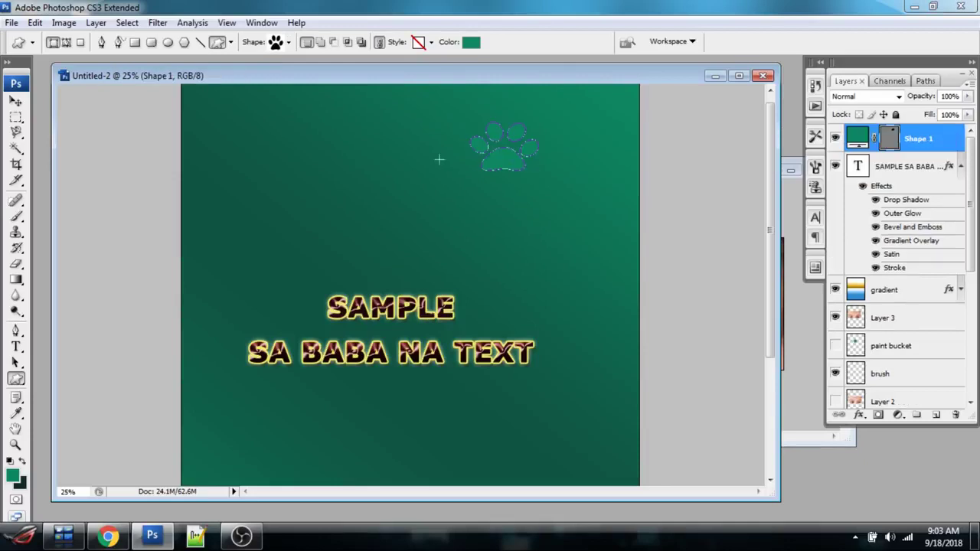
click(471, 42)
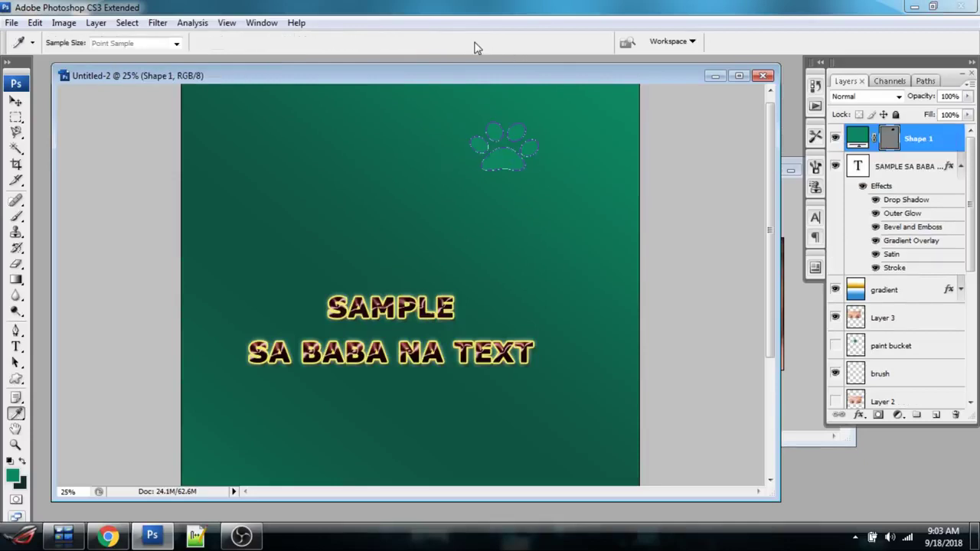
click(624, 278)
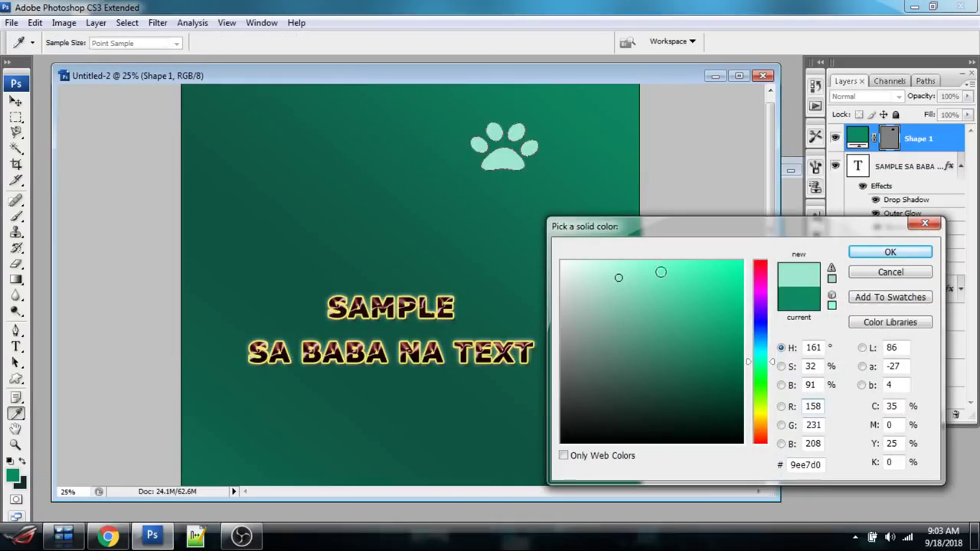
click(888, 252)
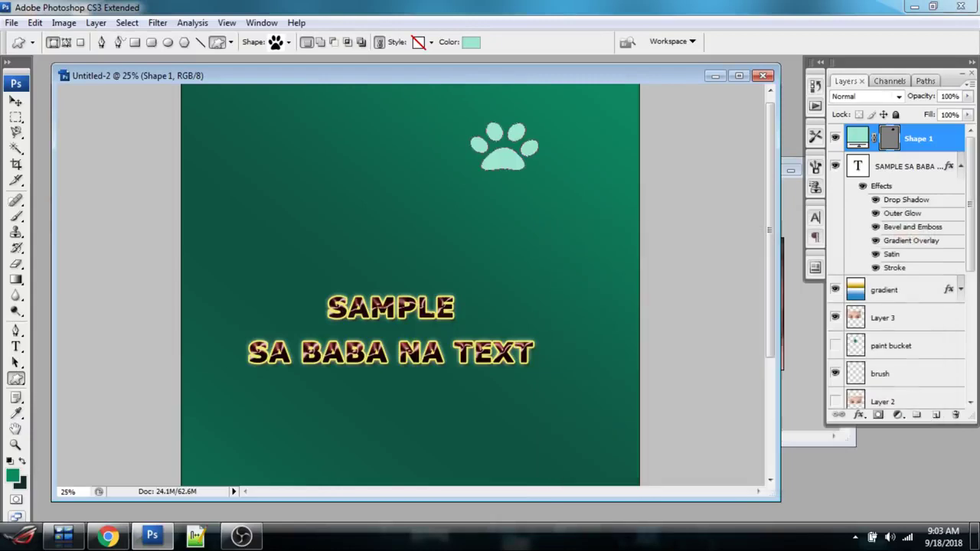
- Draw a fleur-de-lis custom shape in the canvas's upper left area, level with the paw print
click(289, 43)
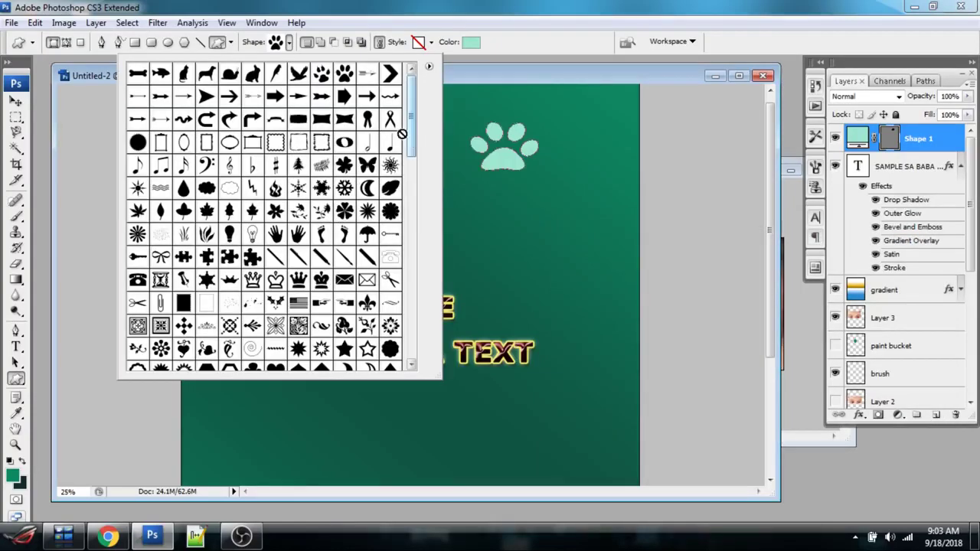
mouse_move(409, 104)
mouse_down()
mouse_move(411, 120)
mouse_move(416, 104)
mouse_move(417, 115)
mouse_up()
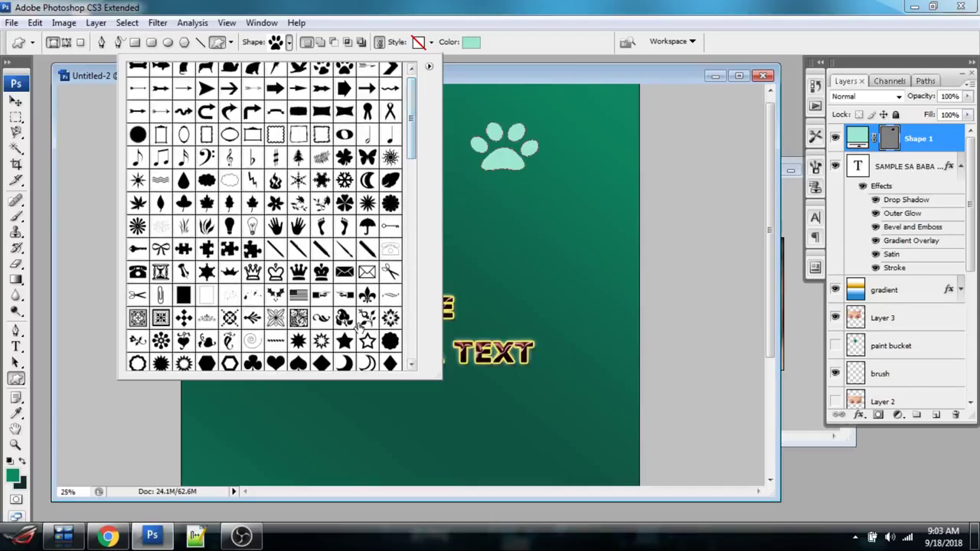
click(367, 297)
click(480, 69)
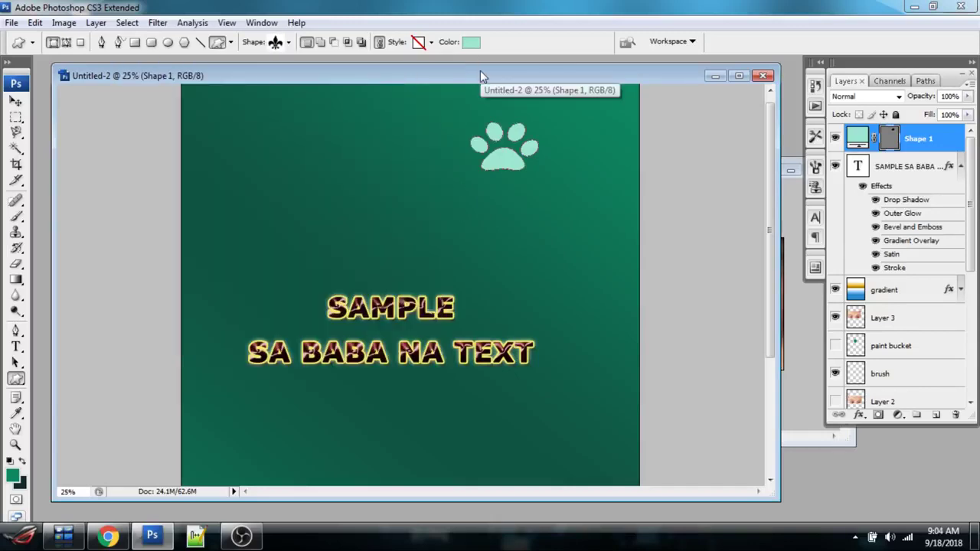
drag(279, 105, 342, 170)
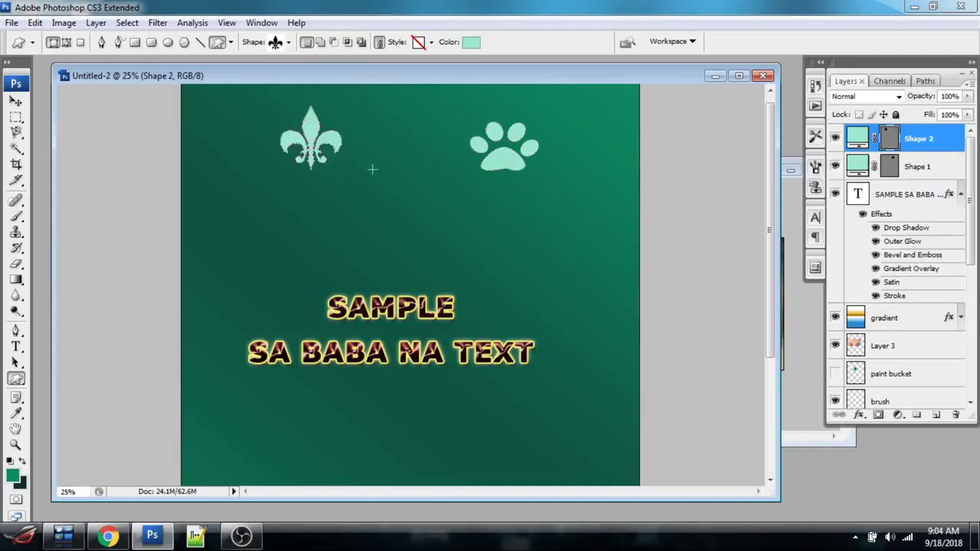
- Change the fleur-de-lis shape's fill color to dark reddish brown (#802d14)
click(475, 43)
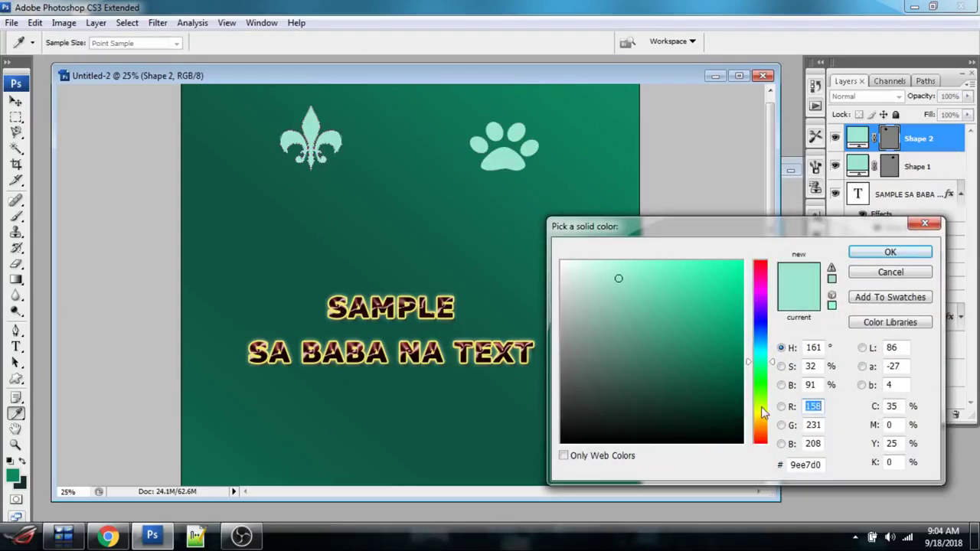
click(760, 438)
click(714, 352)
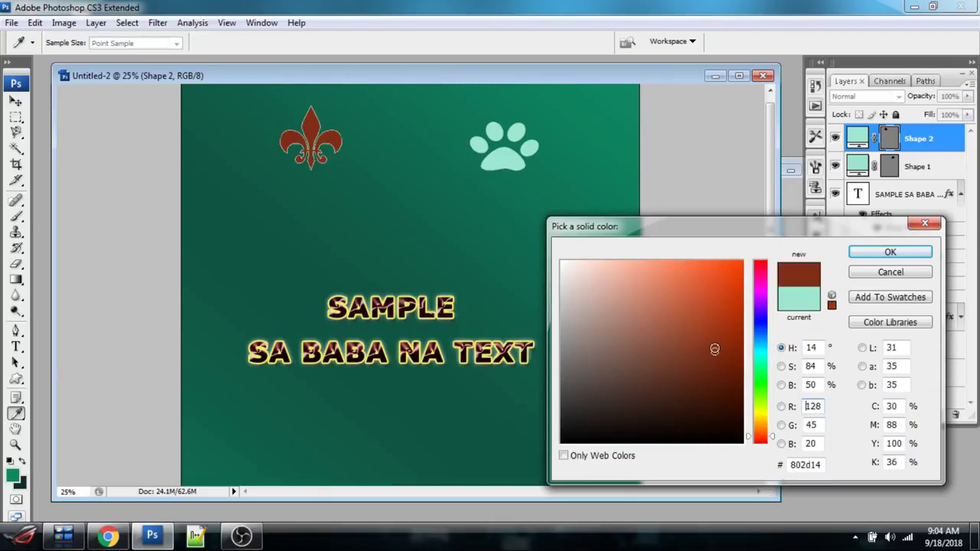
click(851, 256)
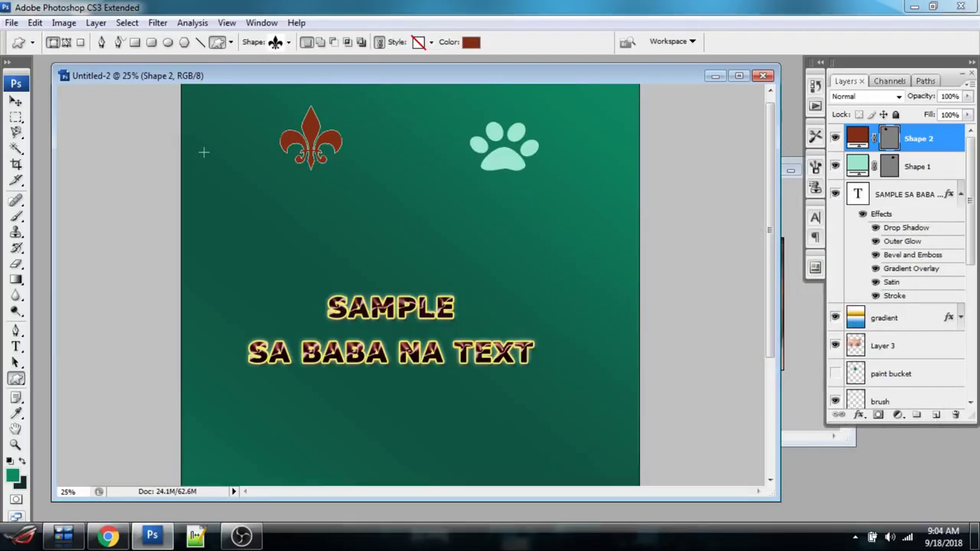
- Add a drop shadow with its default settings to the fleur-de-lis shape layer
double_click(950, 141)
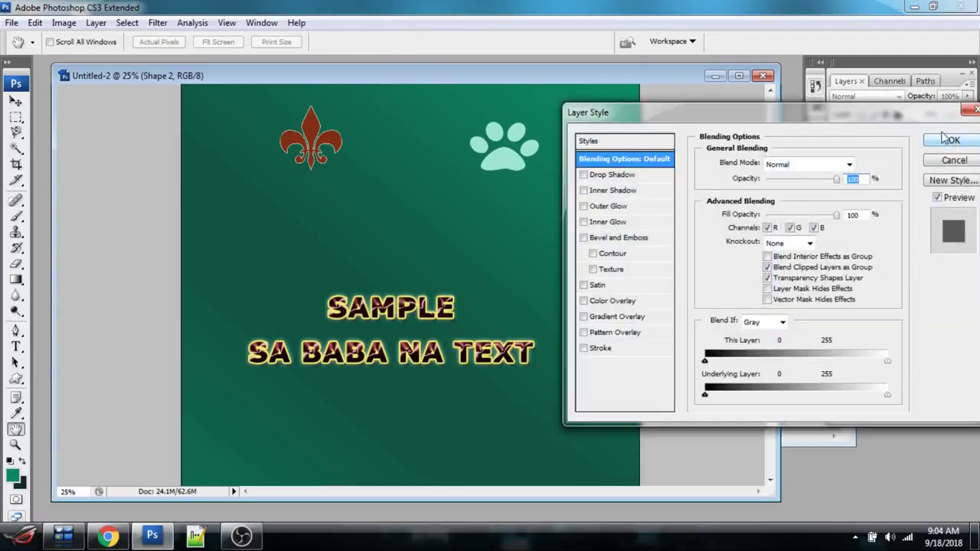
click(955, 141)
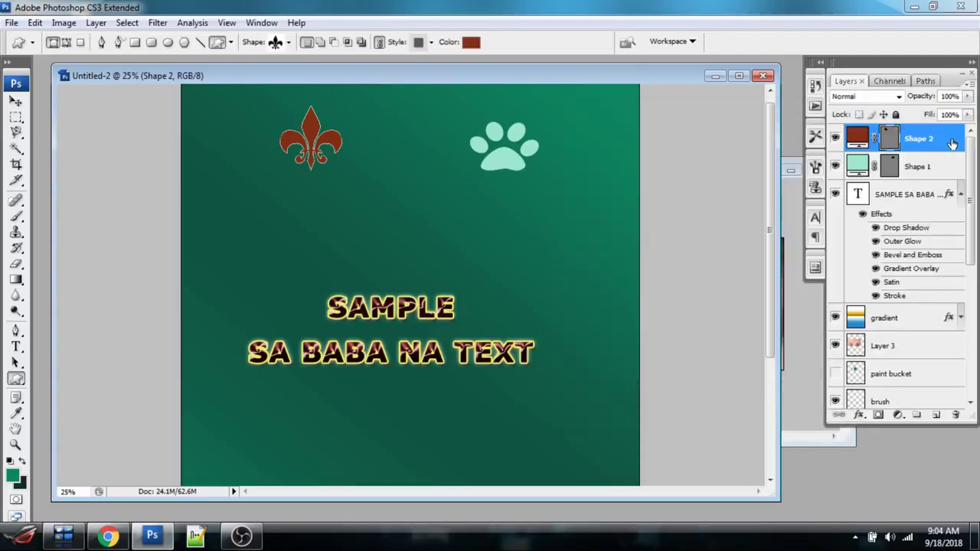
double_click(951, 143)
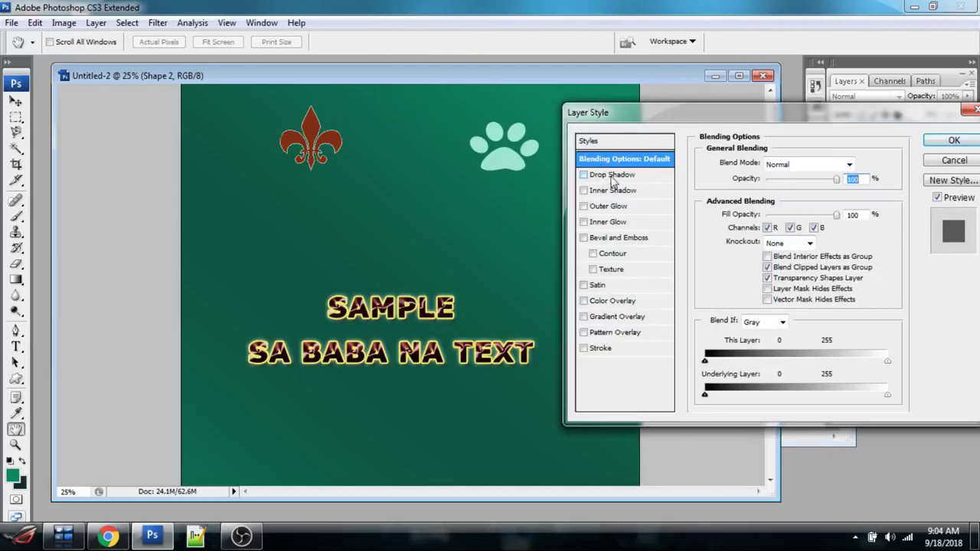
click(614, 177)
drag(656, 115, 612, 123)
- Give the fleur-de-lis an off-white (#f7f7f7) outside stroke, make it slightly thicker than the default, and apply the layer style
click(559, 358)
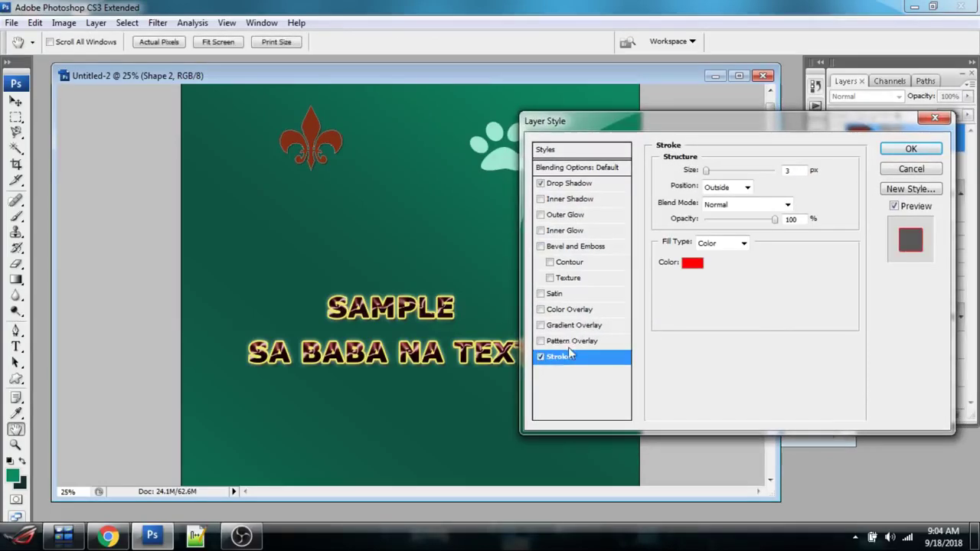
click(691, 263)
click(561, 265)
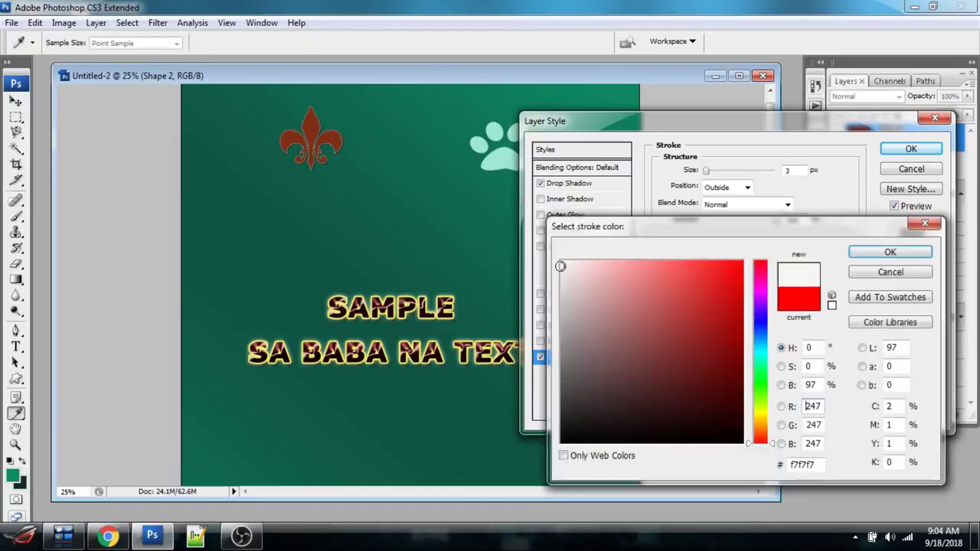
click(868, 252)
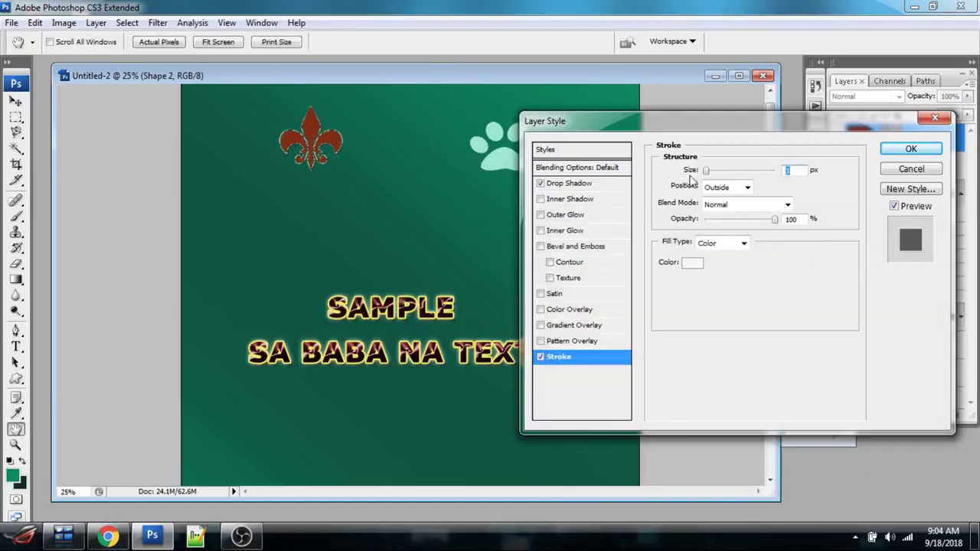
click(705, 171)
drag(705, 171, 714, 173)
click(910, 148)
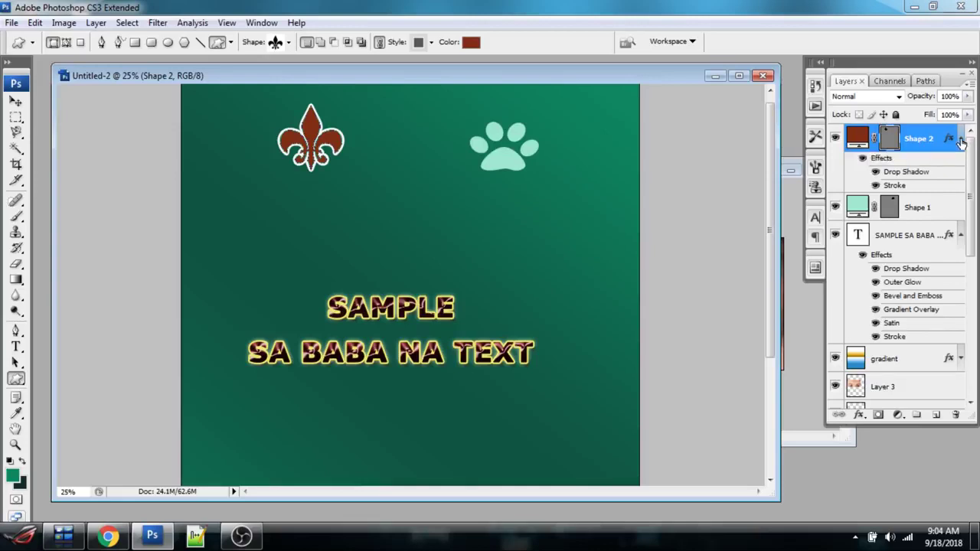
- Copy the fleur-de-lis layer's style and paste it onto the paw print layer, Shape 1
click(962, 139)
right_click(923, 143)
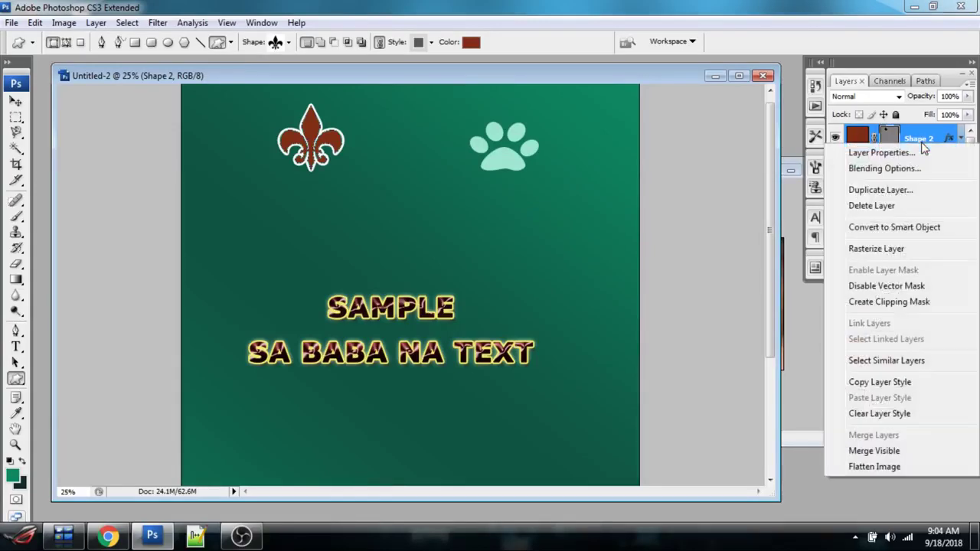
click(878, 385)
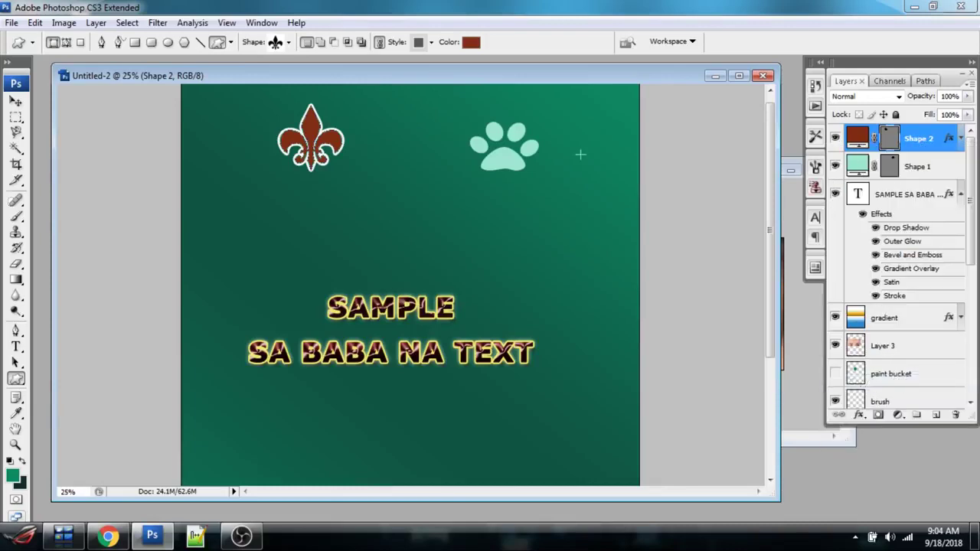
click(941, 169)
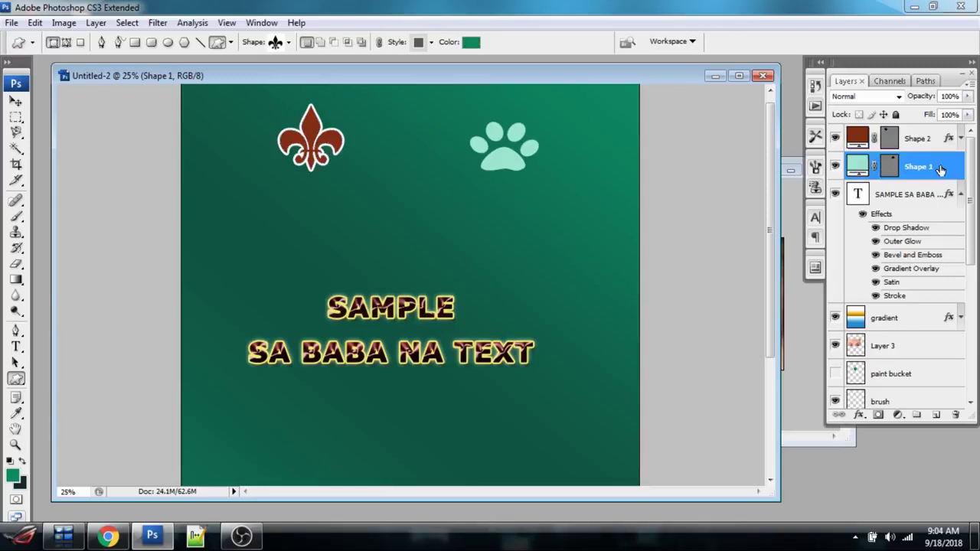
right_click(941, 169)
click(892, 423)
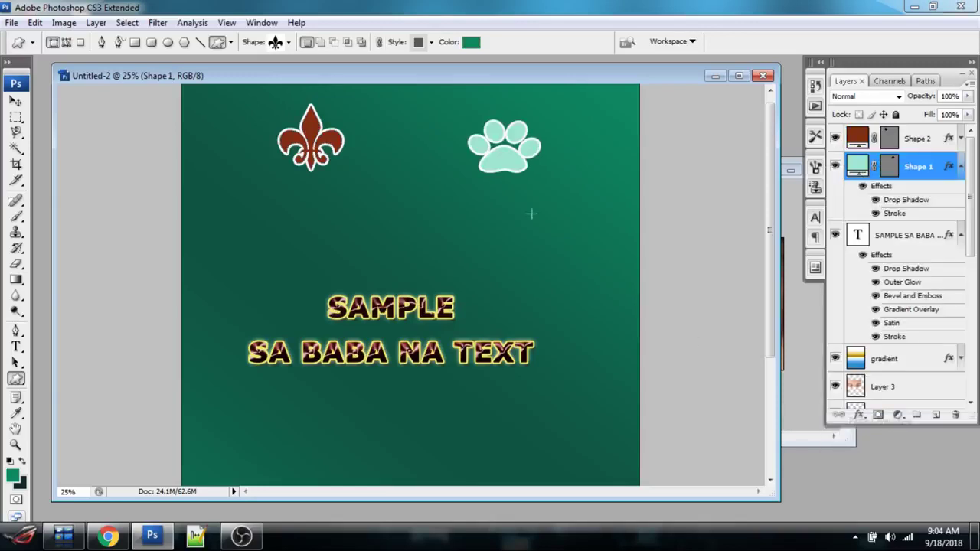
- Add a Color Overlay effect to the paw print layer's style
click(470, 44)
key(Escape)
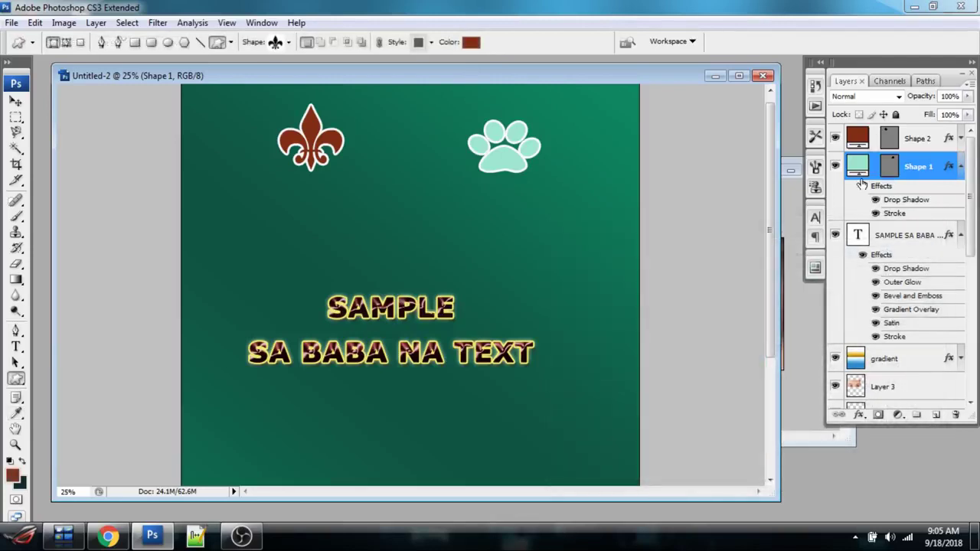
double_click(942, 177)
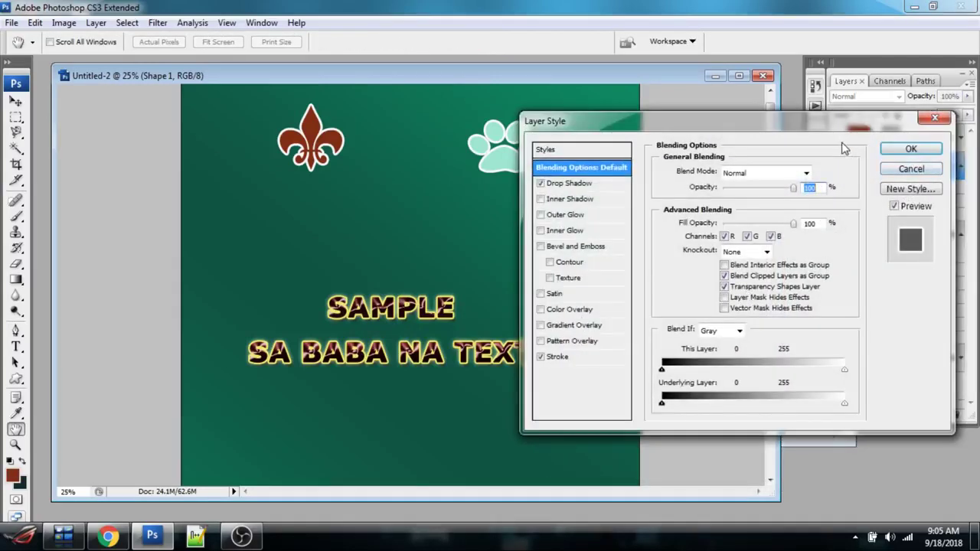
drag(805, 131, 832, 197)
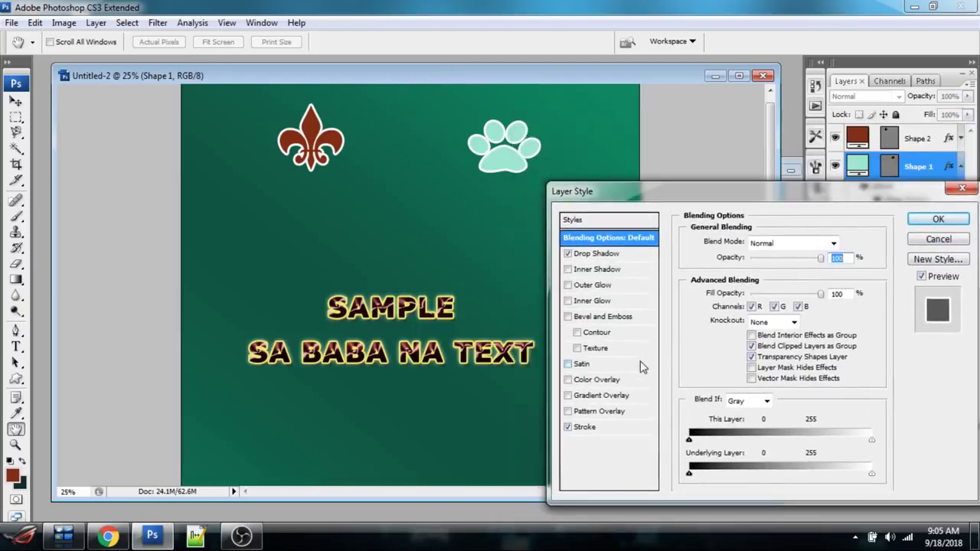
click(599, 379)
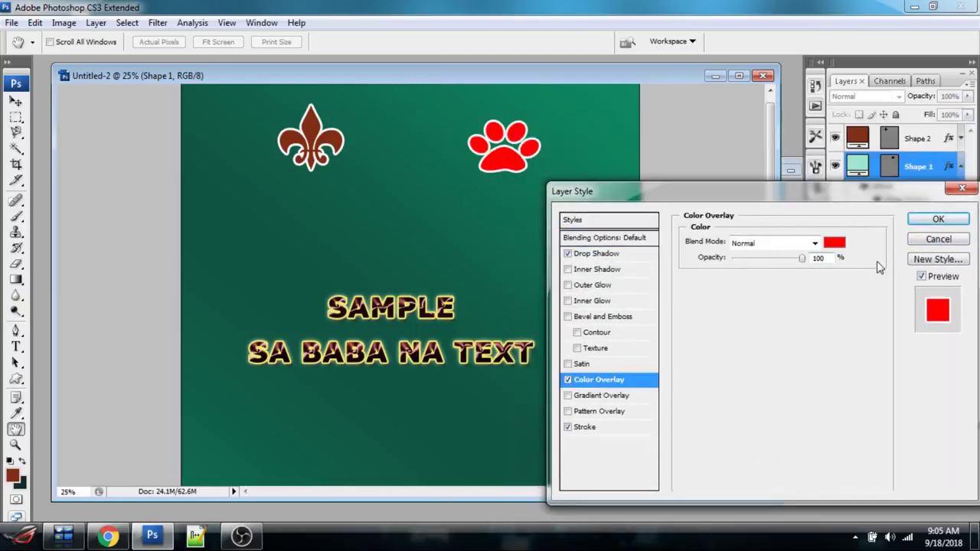
- Set the paw print's overlay color to dark green (#122c29), sampled from the background color swatch, and apply the style
click(833, 243)
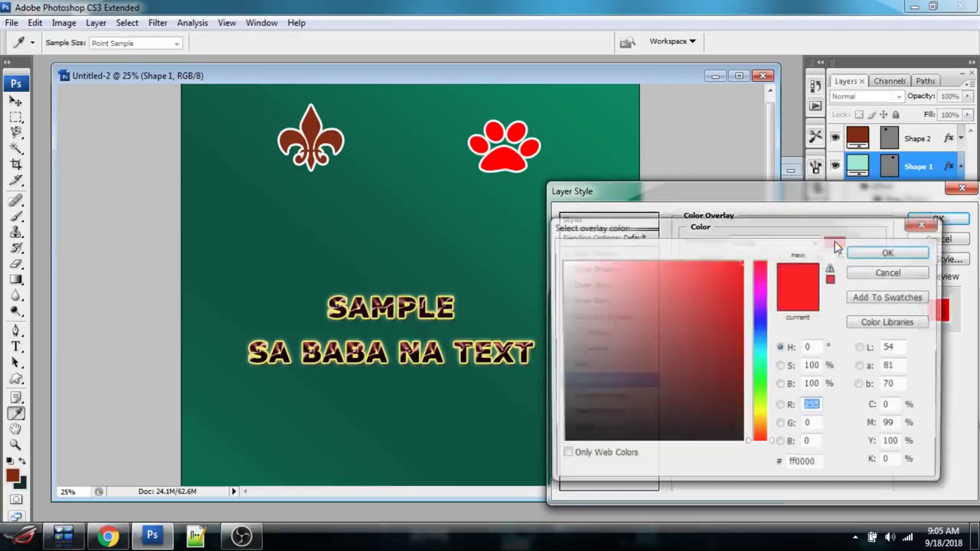
click(312, 132)
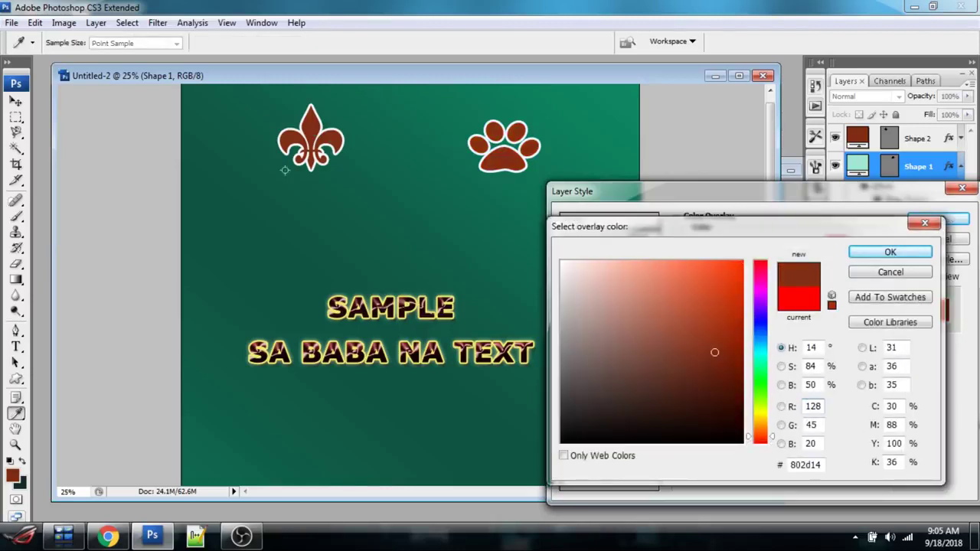
click(316, 353)
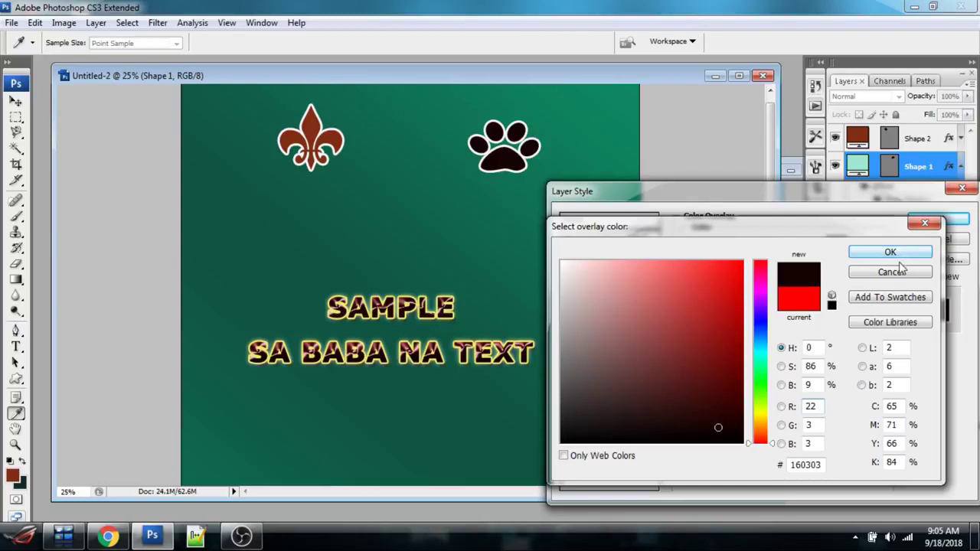
click(380, 295)
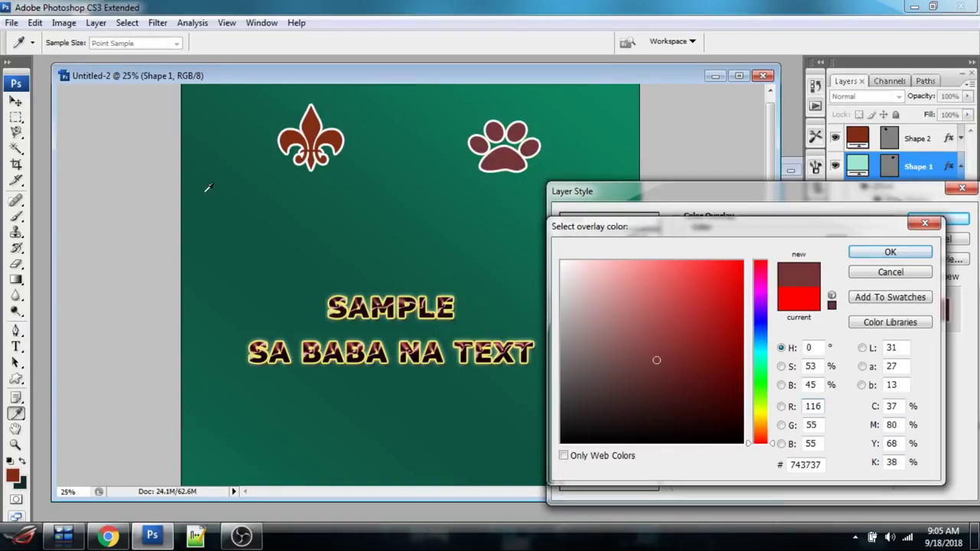
click(226, 136)
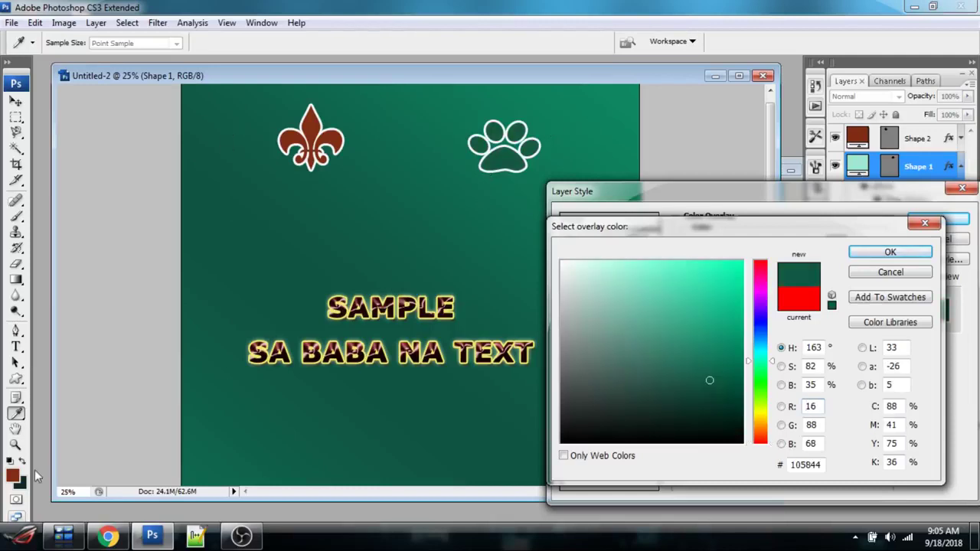
click(29, 476)
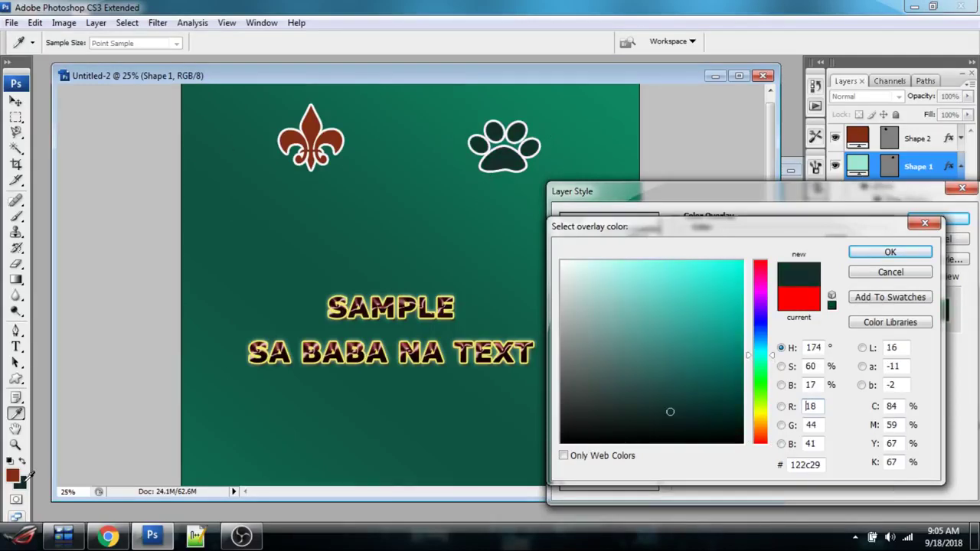
click(891, 252)
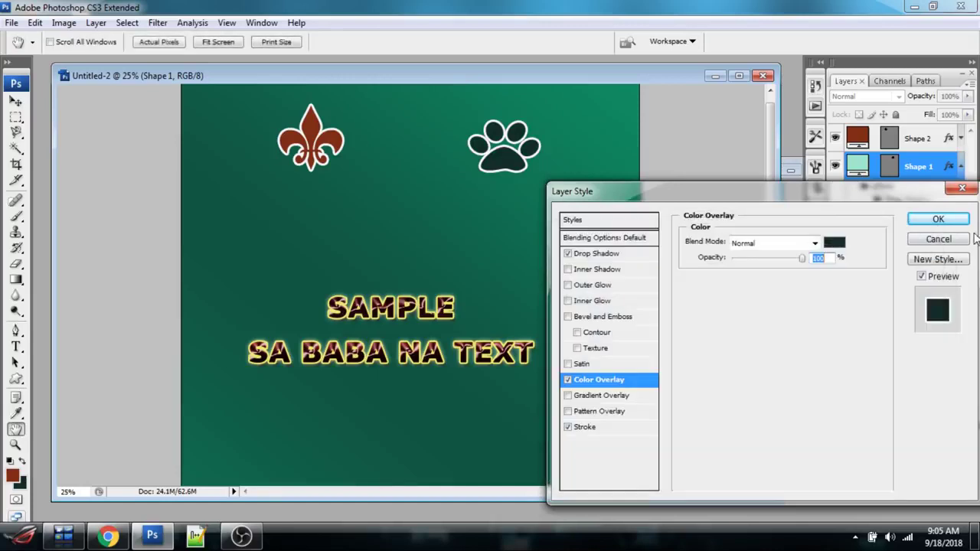
click(940, 220)
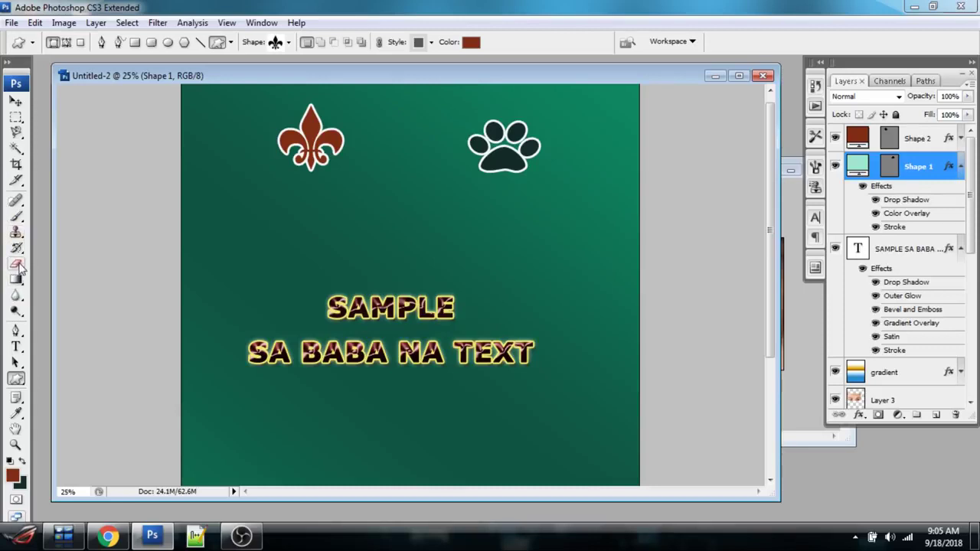
click(18, 233)
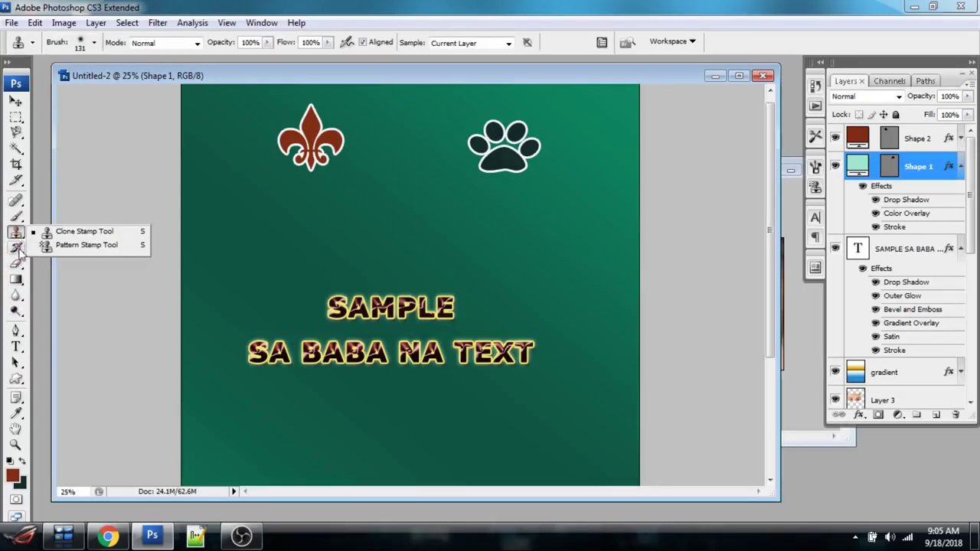
click(18, 248)
click(17, 264)
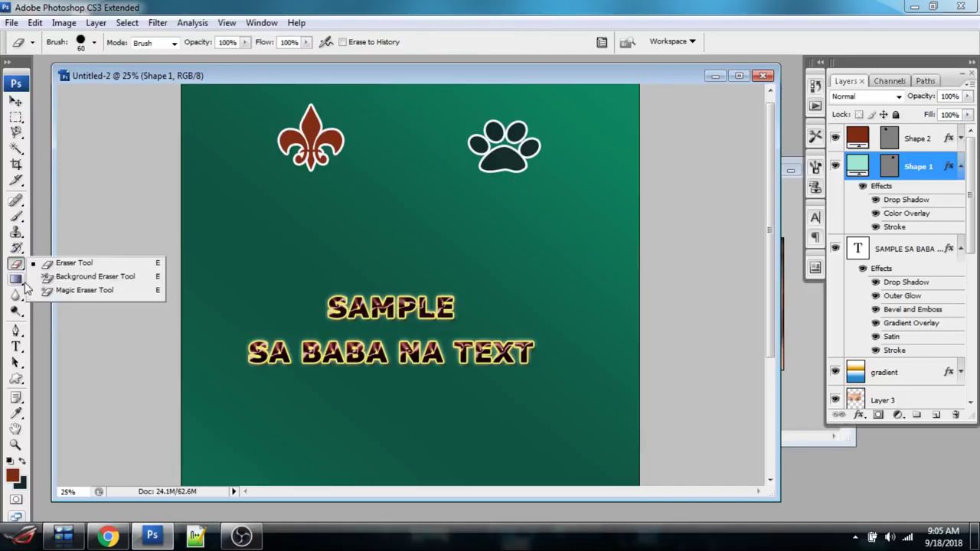
click(16, 280)
click(17, 203)
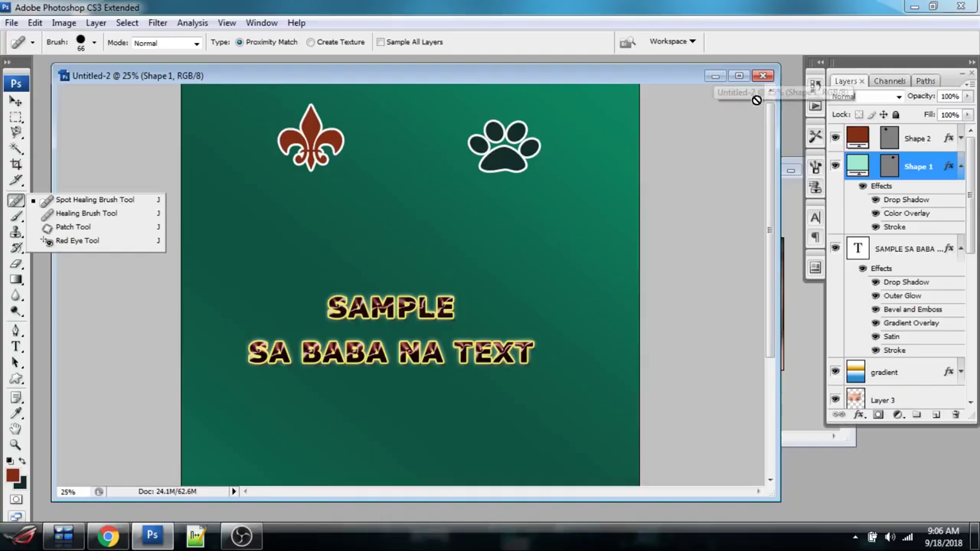
click(787, 126)
- Open redeye.jpg from the PSD Images folder and correct both of the girl's red pupils with the Red Eye tool
key(ctrl+o)
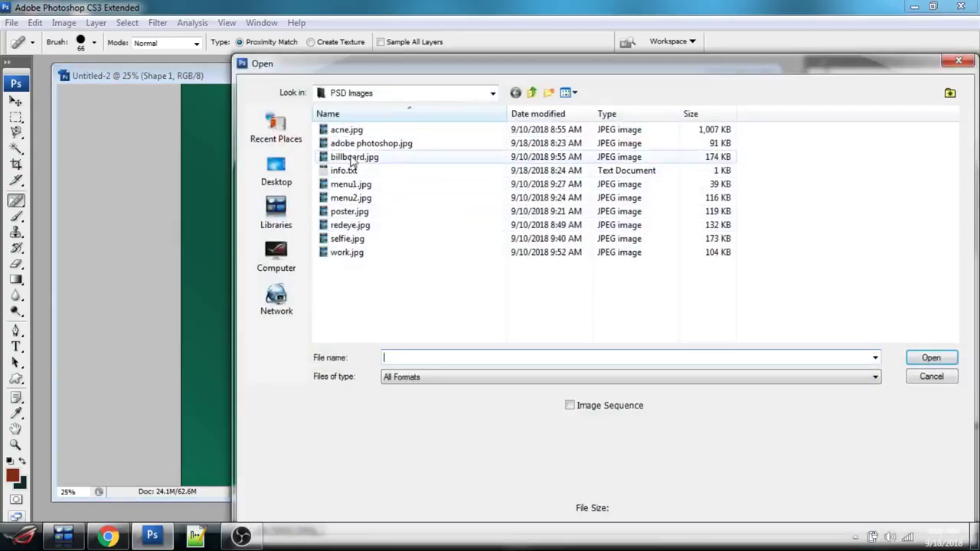
double_click(353, 227)
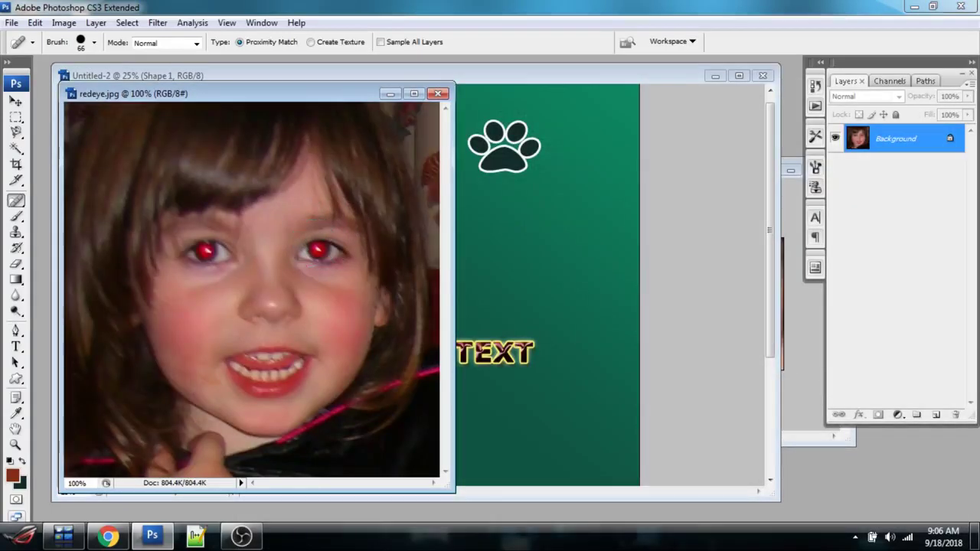
right_click(15, 200)
click(56, 242)
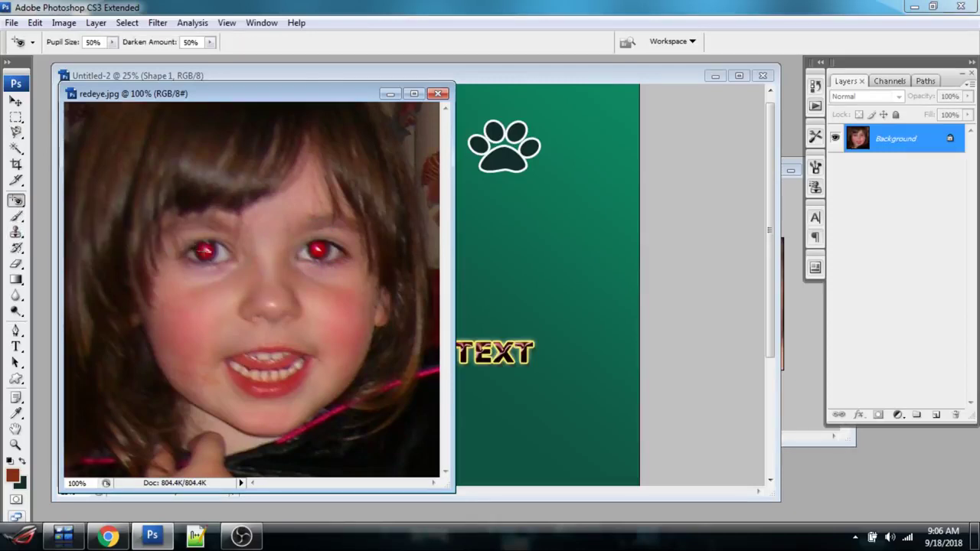
click(205, 251)
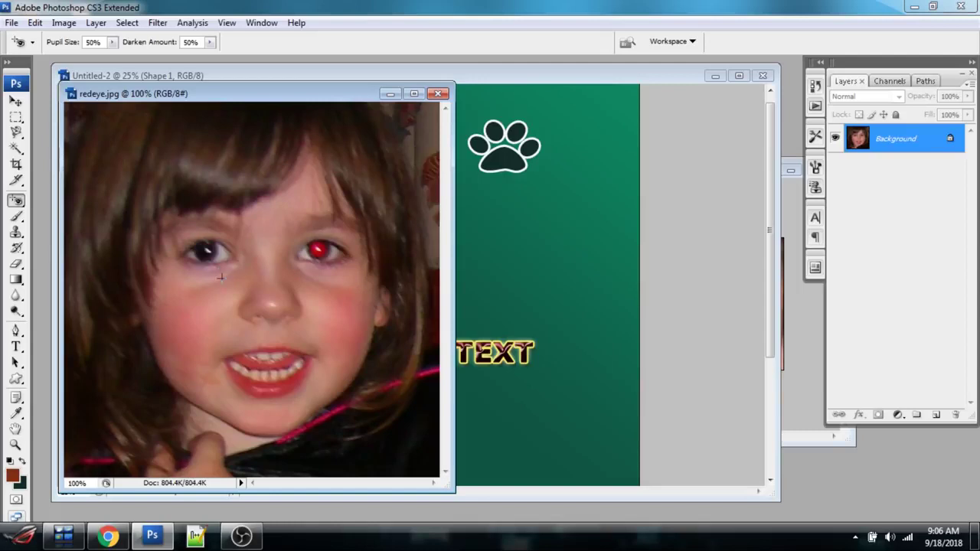
click(317, 245)
drag(246, 95, 349, 78)
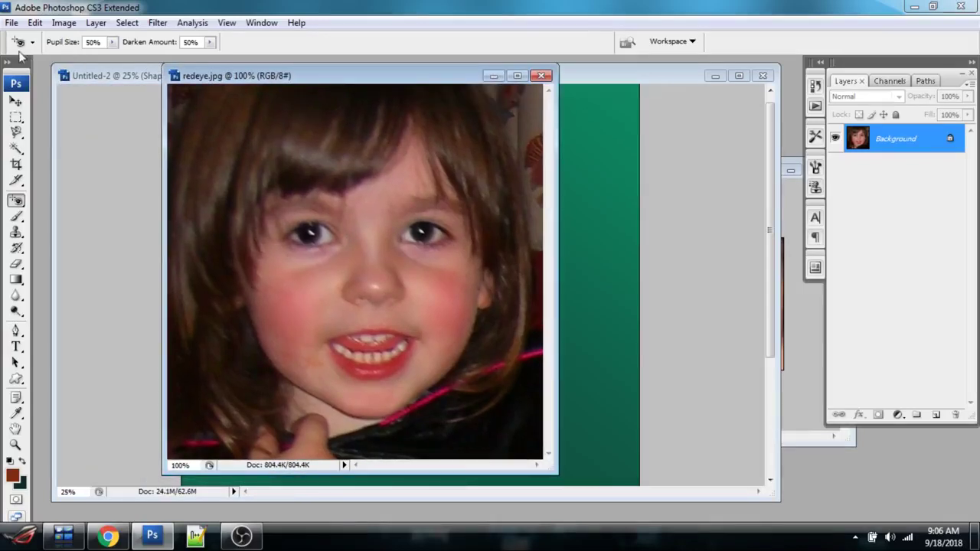
click(12, 23)
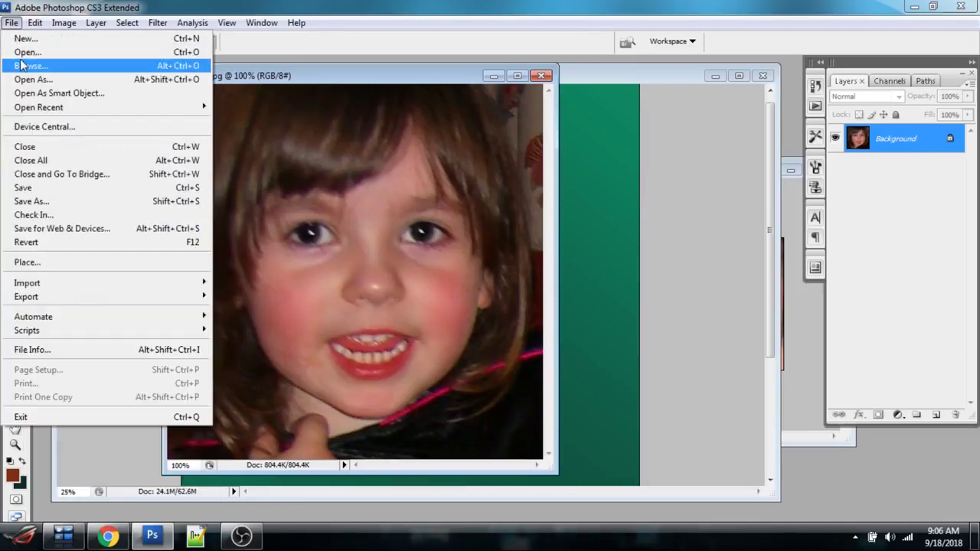
click(376, 79)
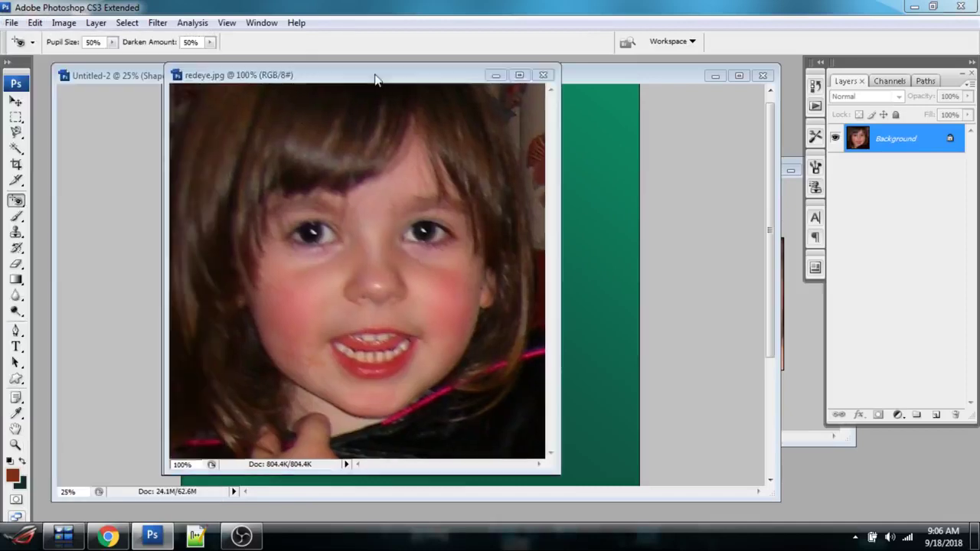
click(543, 75)
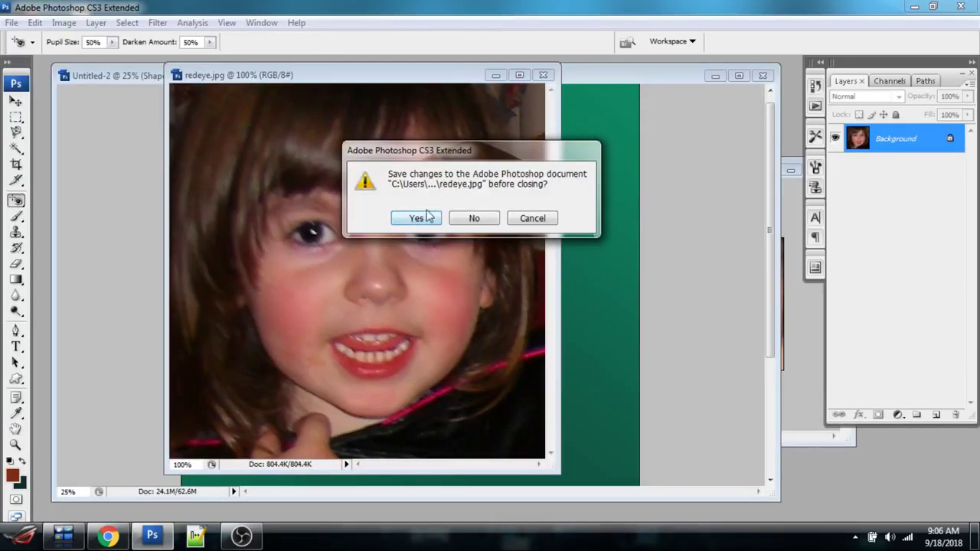
click(414, 219)
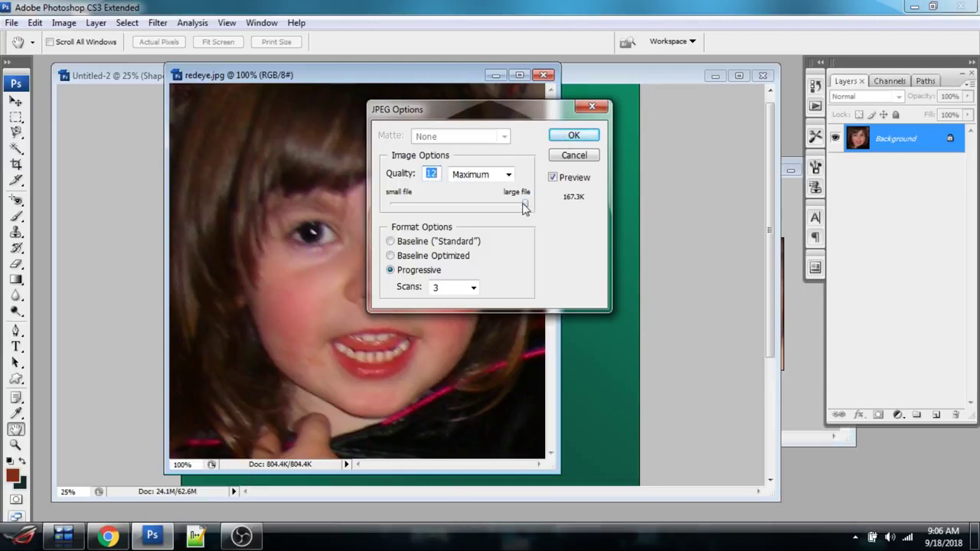
mouse_move(525, 207)
mouse_down()
mouse_move(447, 208)
mouse_move(542, 212)
mouse_up()
click(575, 156)
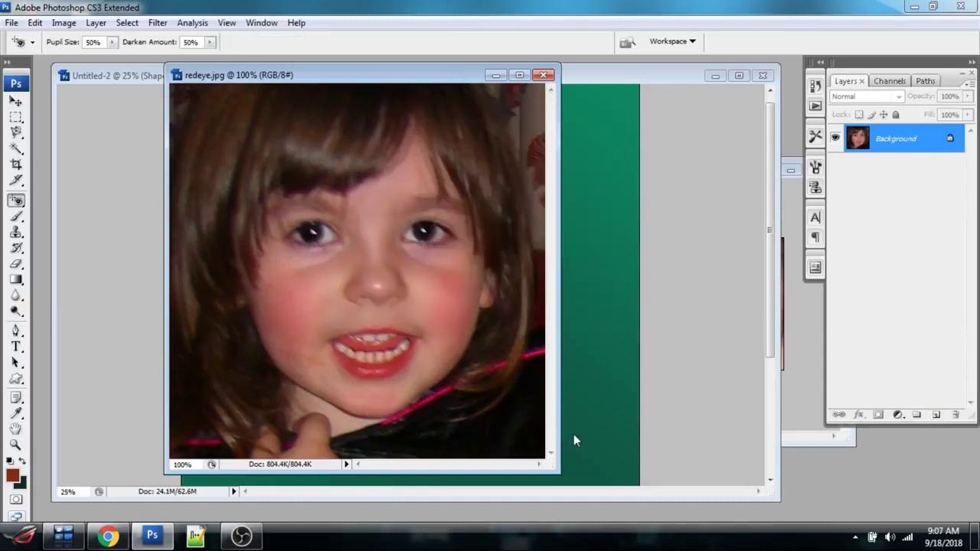
- Add a new layer to redeye.jpg and draw a fleur-de-lis custom shape over the girl's hair, beside her chin
drag(553, 470, 635, 505)
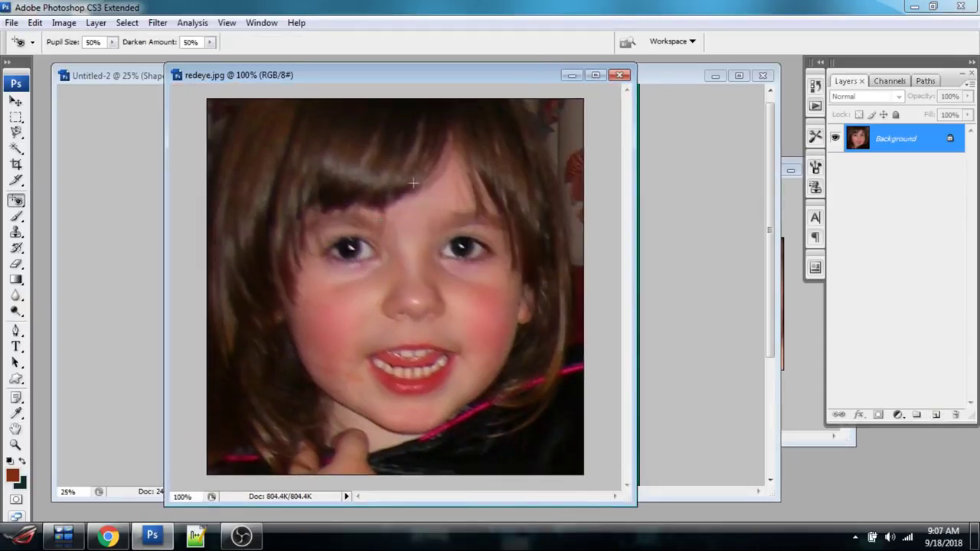
click(937, 415)
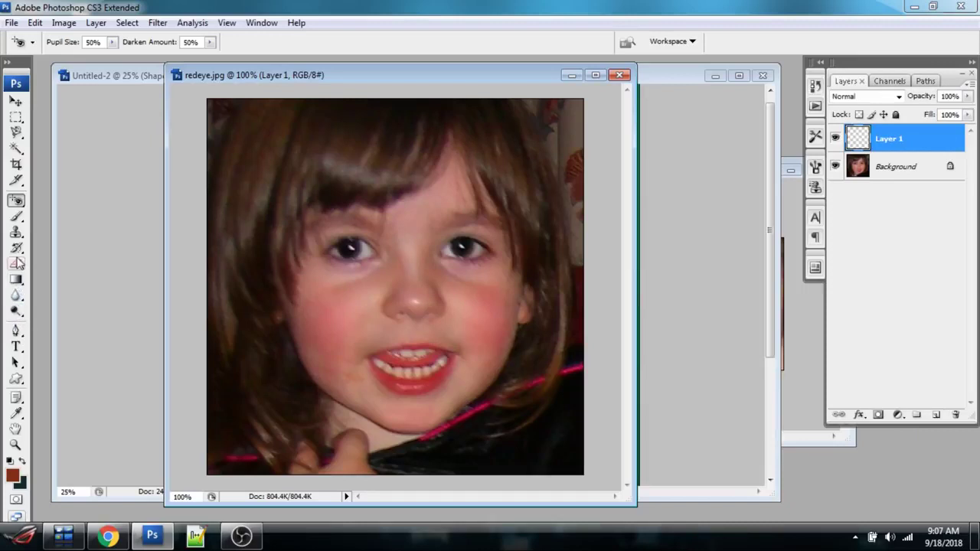
click(15, 378)
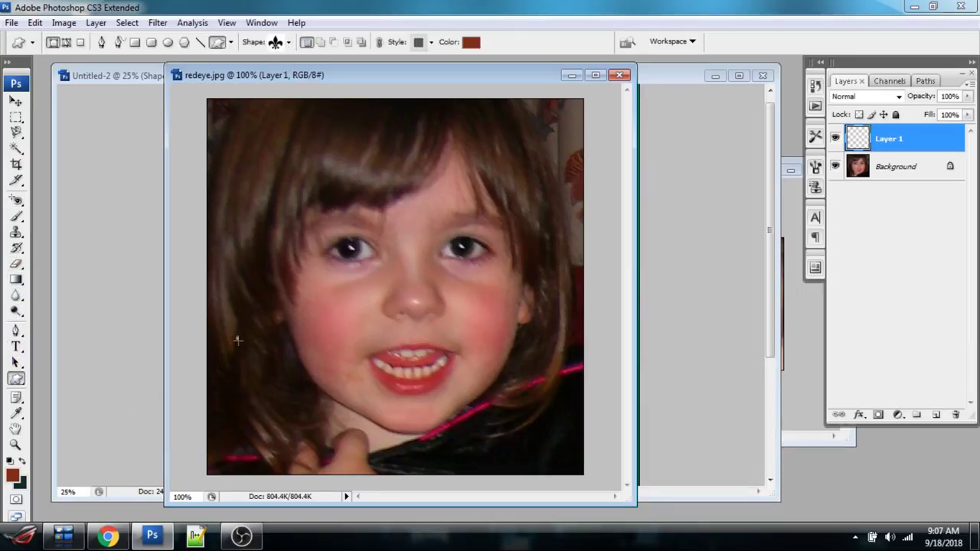
drag(234, 334, 299, 409)
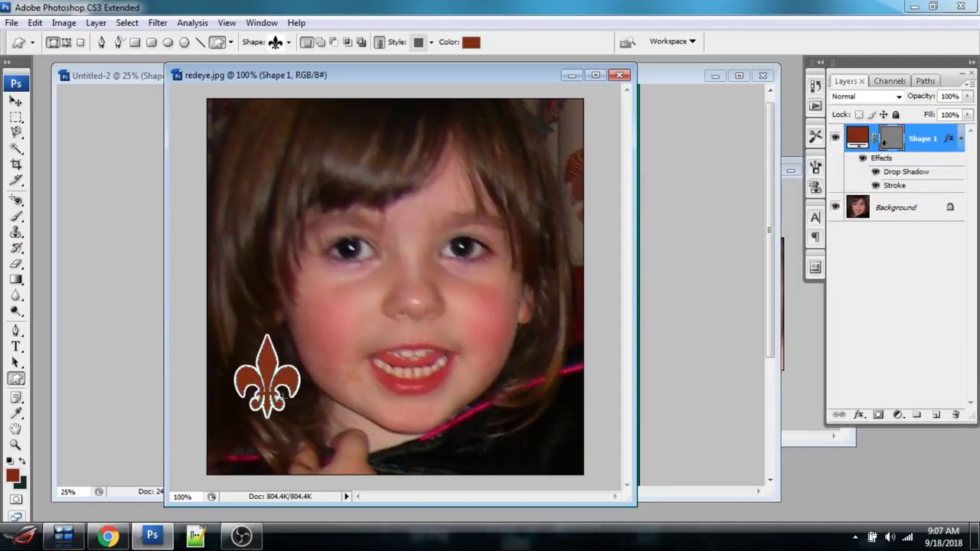
- Toggle the fleur-de-lis layer's effects off and on, and clear its layer style
click(958, 138)
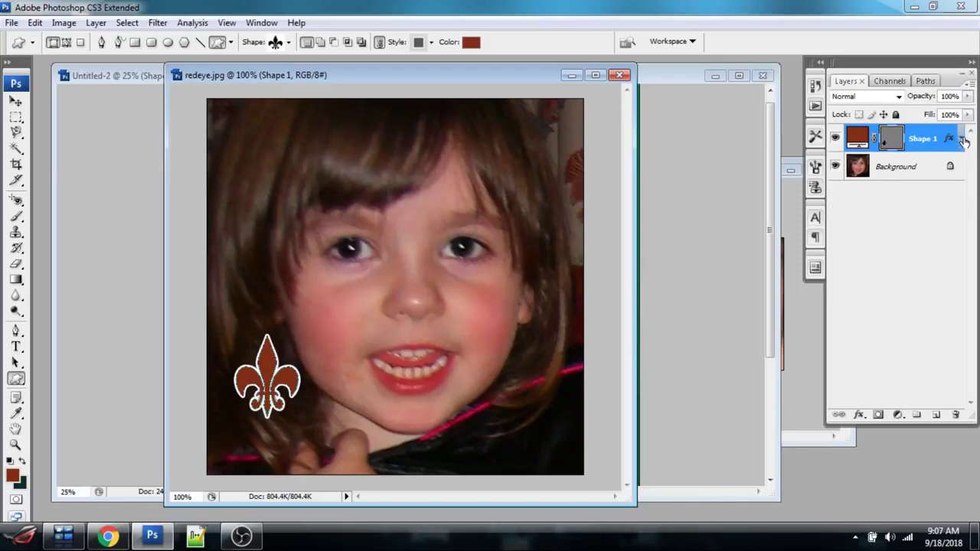
click(288, 42)
click(288, 42)
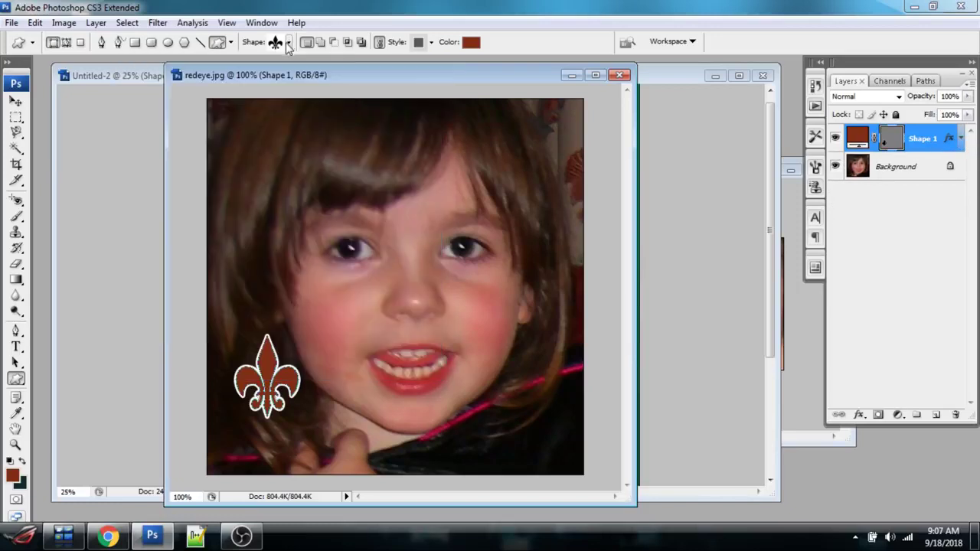
click(959, 139)
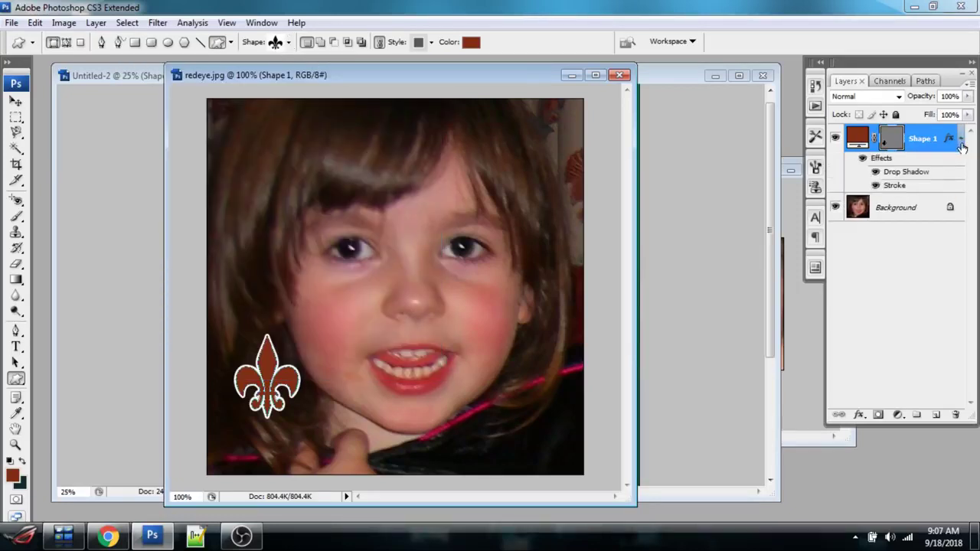
click(863, 159)
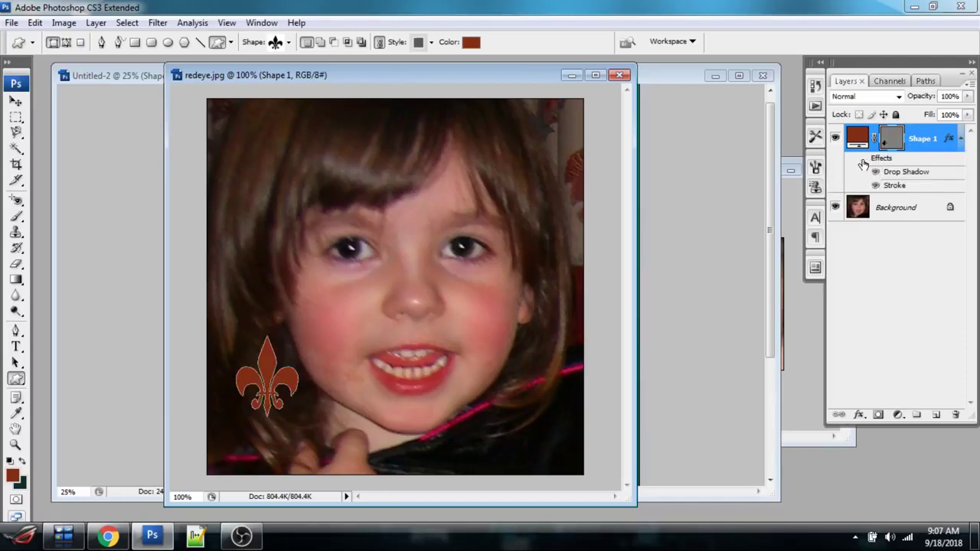
click(863, 159)
right_click(879, 161)
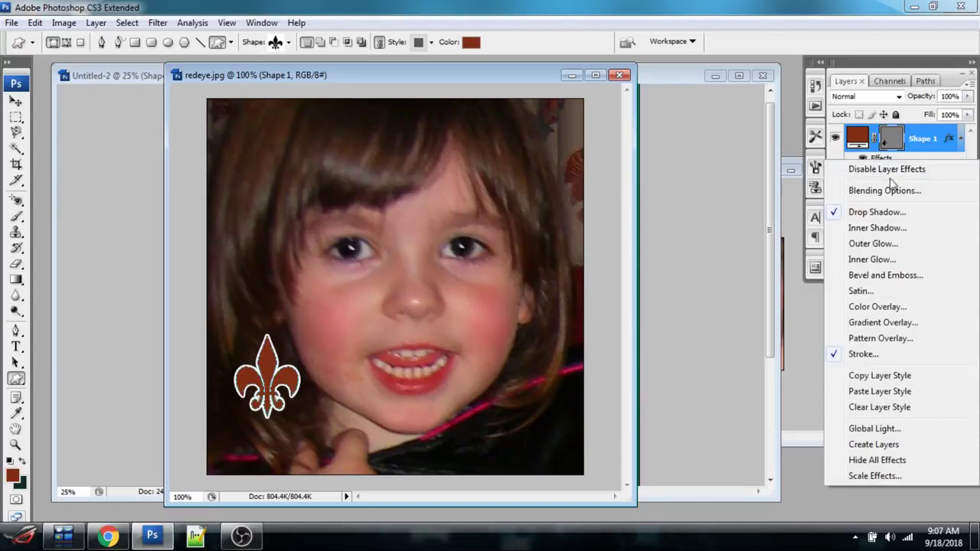
click(875, 408)
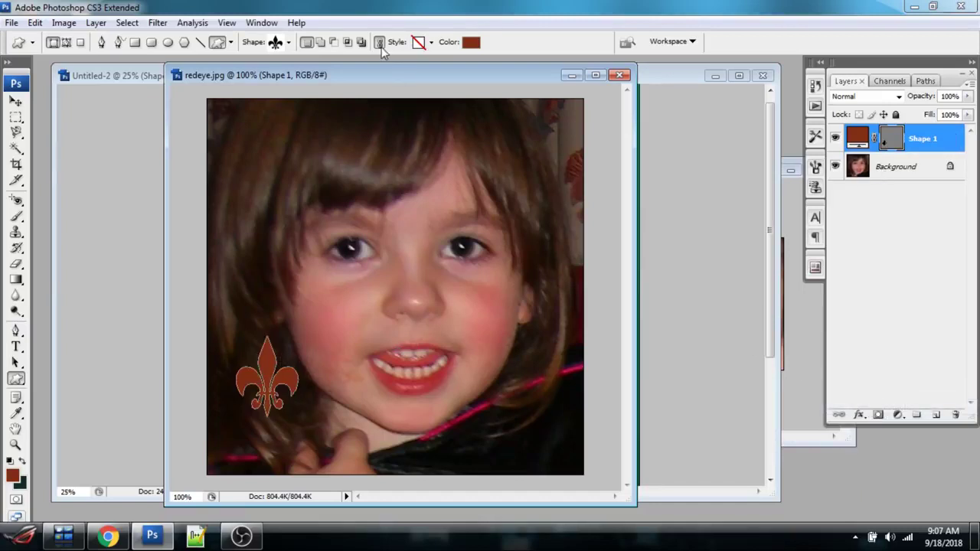
- Draw a circled right-pointing arrow custom shape beside the girl's chin, on the opposite side from the fleur-de-lis
click(288, 42)
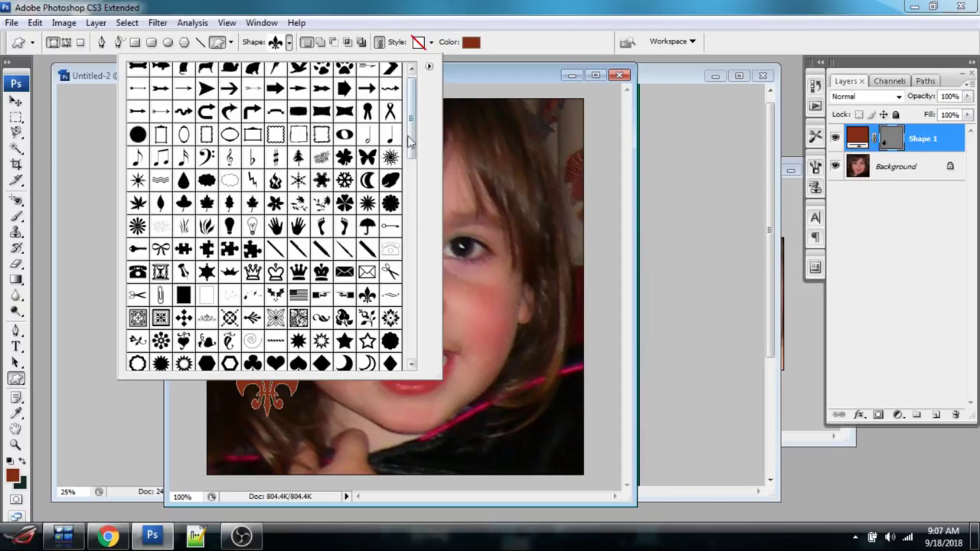
drag(411, 132, 422, 212)
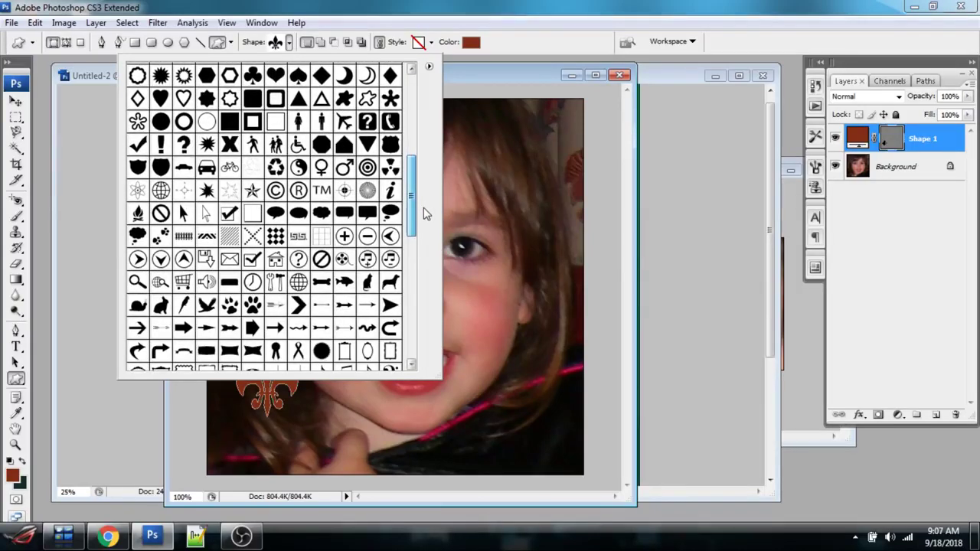
click(276, 190)
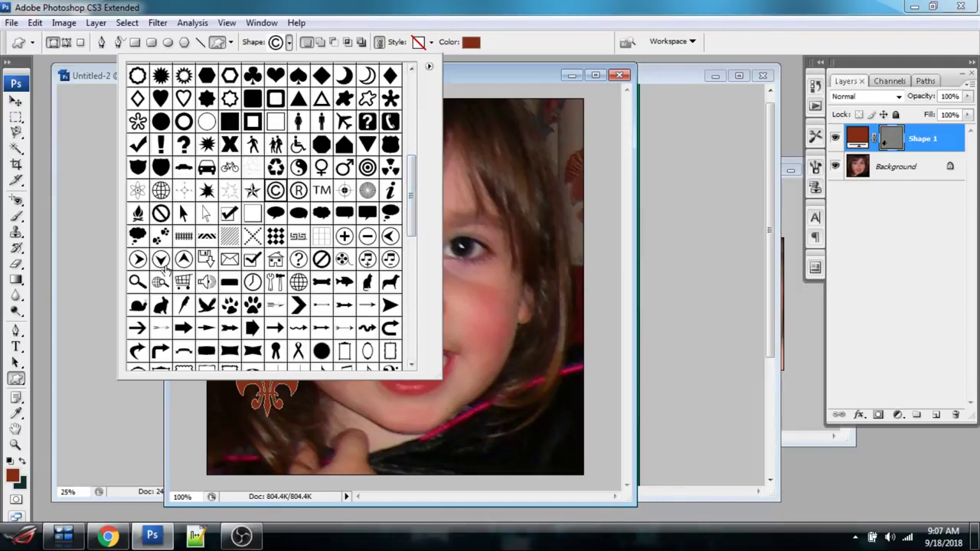
click(138, 260)
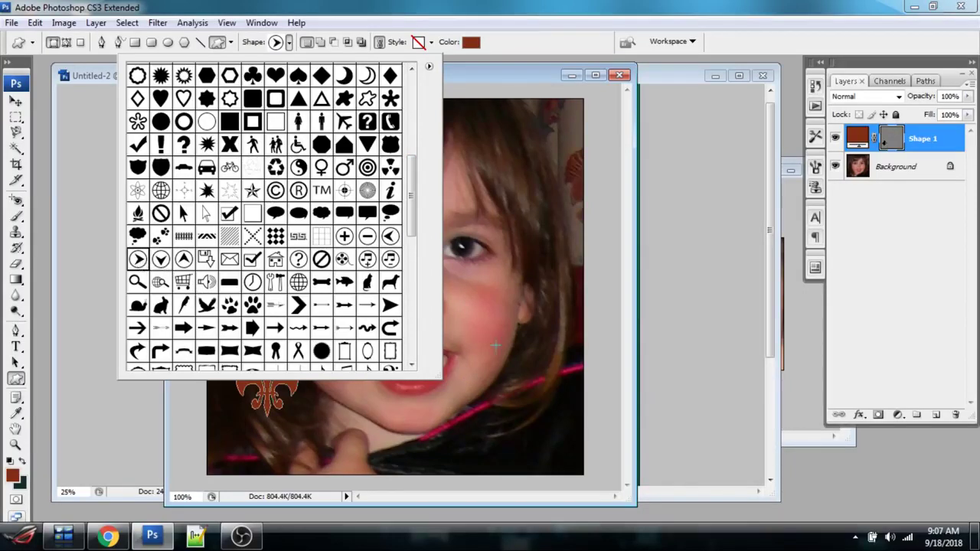
drag(468, 337, 530, 399)
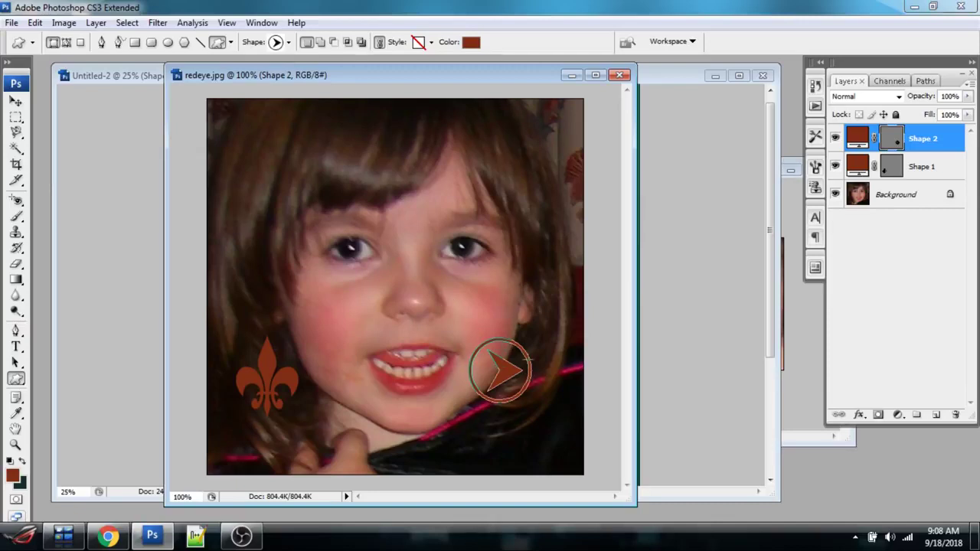
- Select the fleur-de-lis layer, Shape 1, and open the custom shape library to its first shapes
click(922, 173)
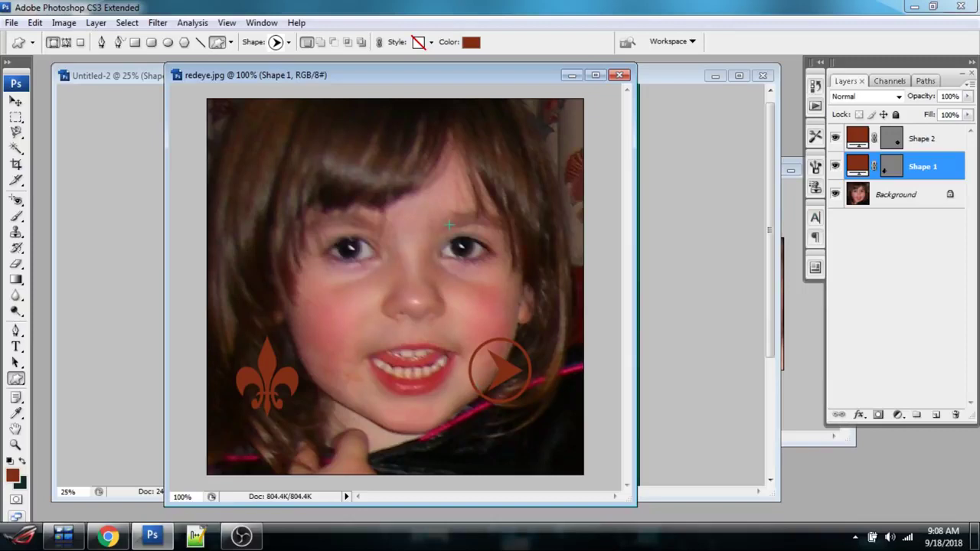
click(289, 43)
drag(413, 173, 414, 92)
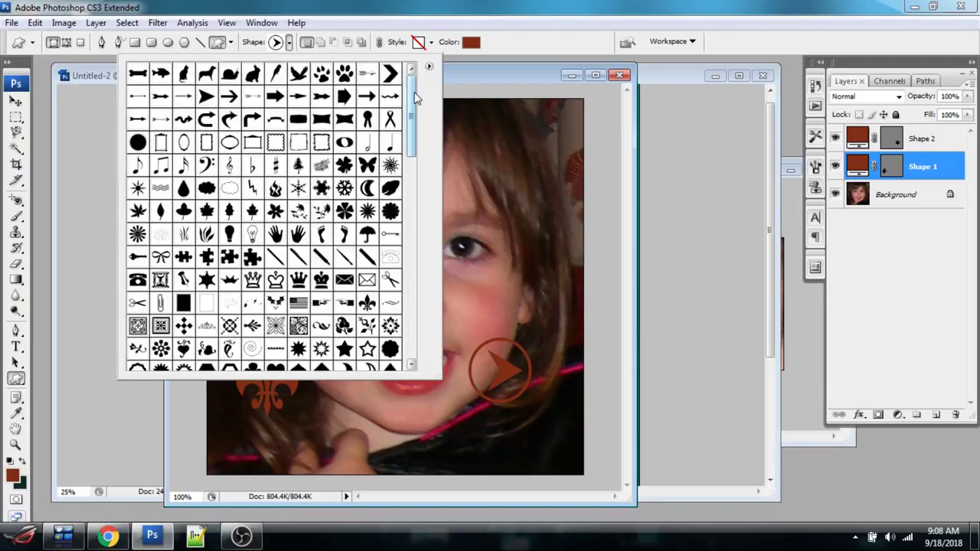